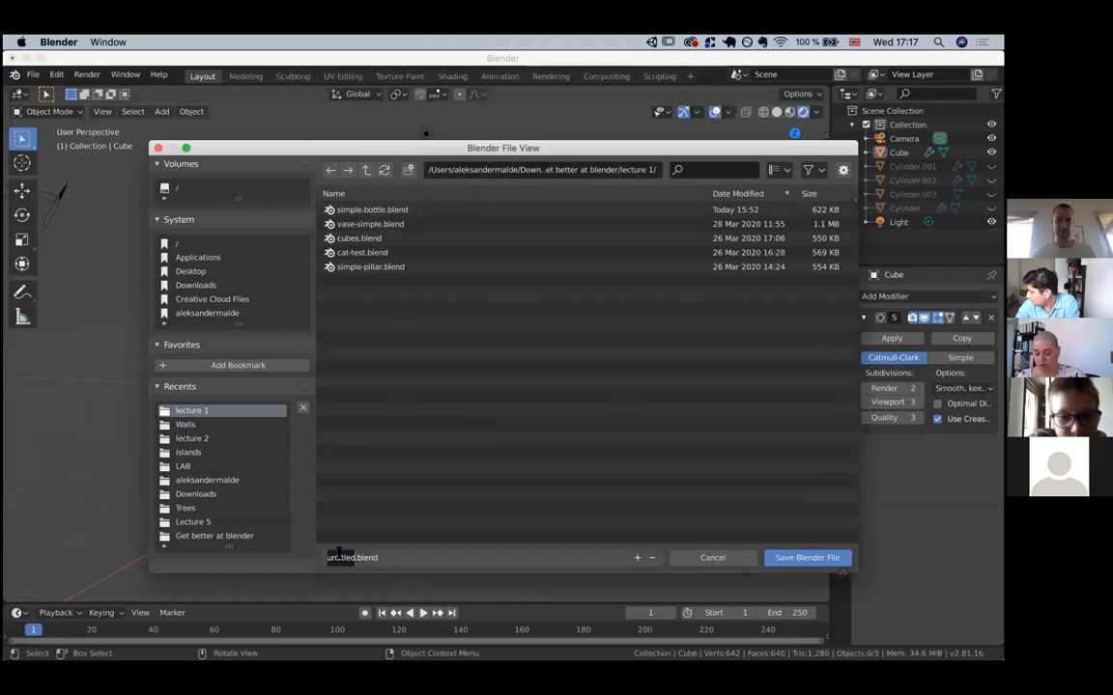
Save the file as simple-bottle-two.blend and start a new General file.
type("-bottle-two")
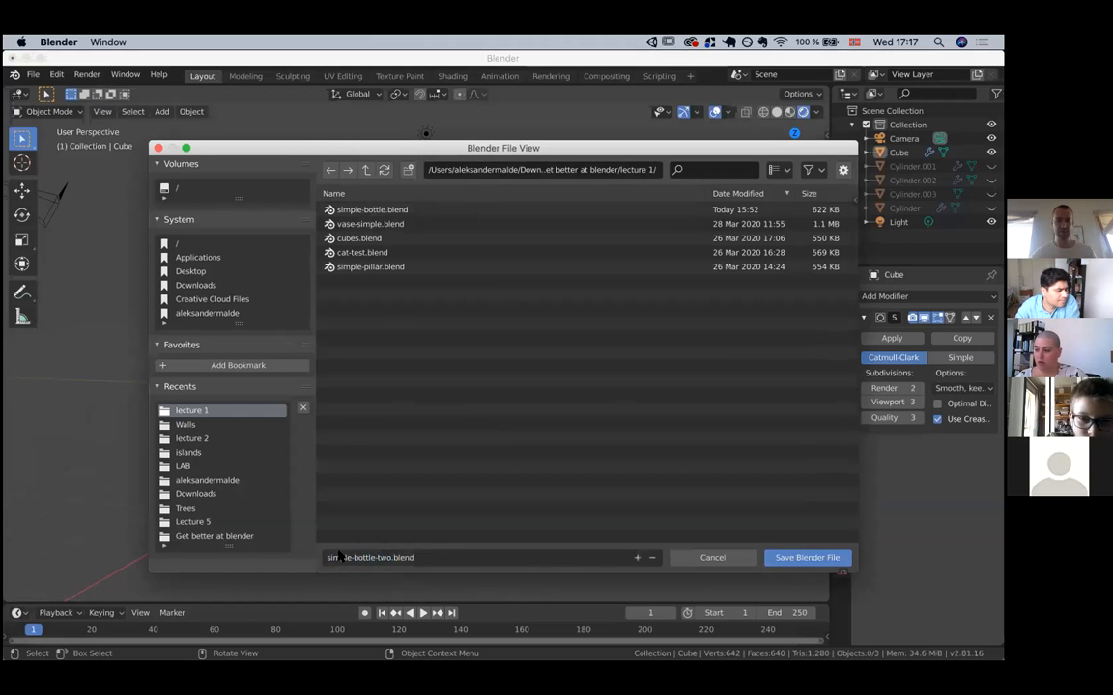
left_click(790, 557)
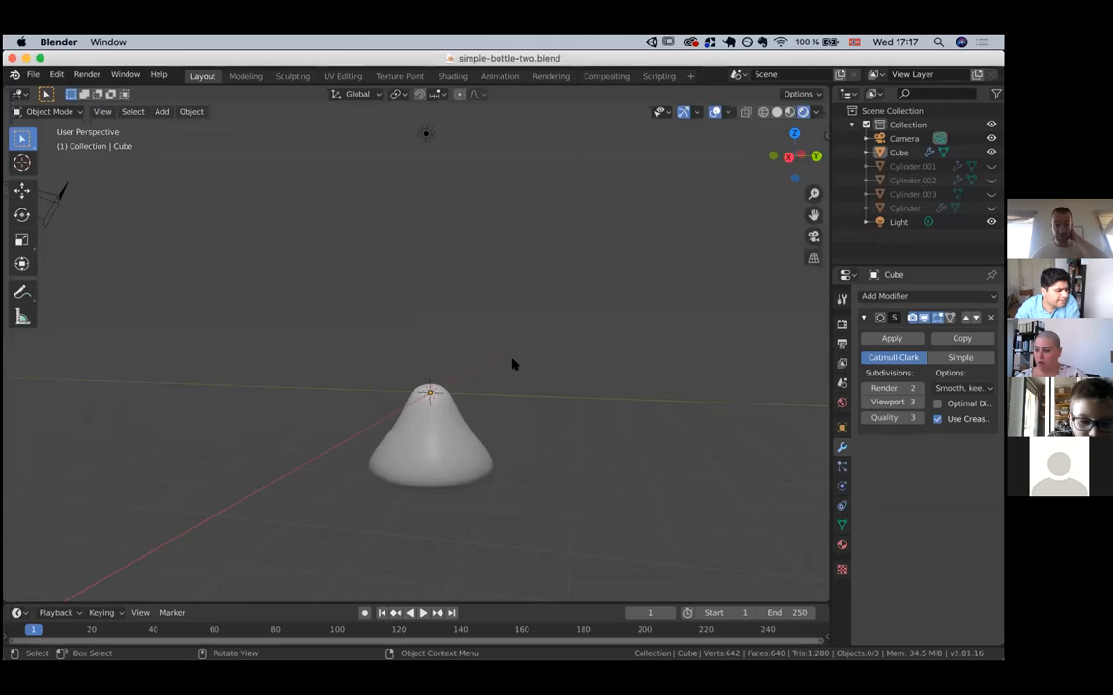
left_click(33, 74)
mouse_move(87, 90)
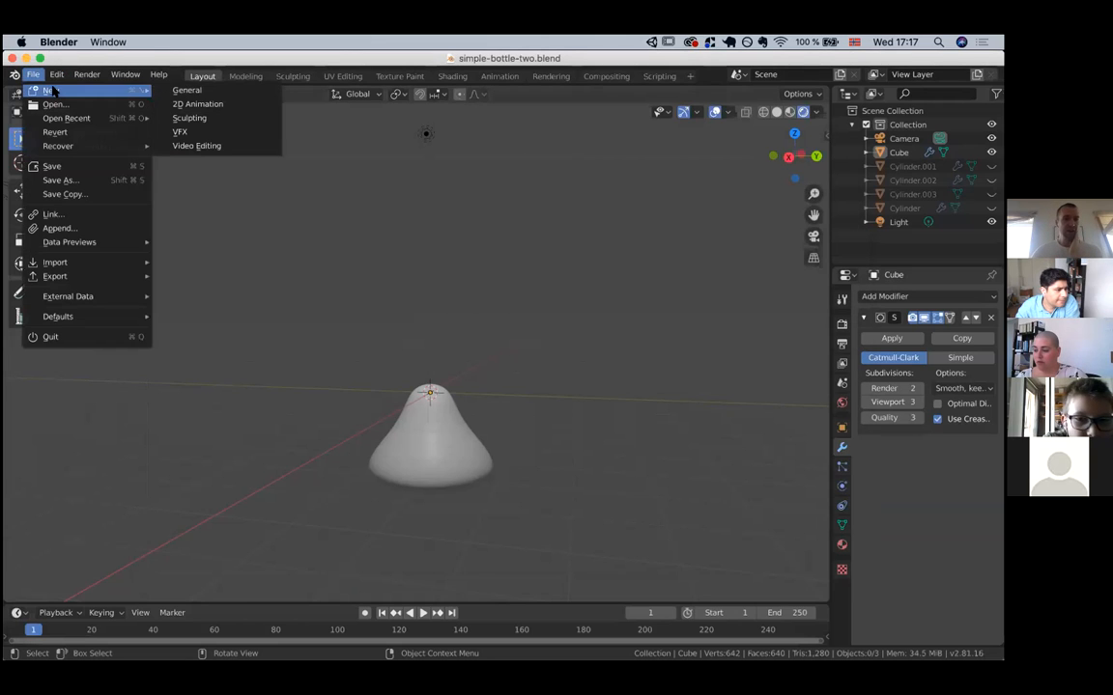
left_click(222, 90)
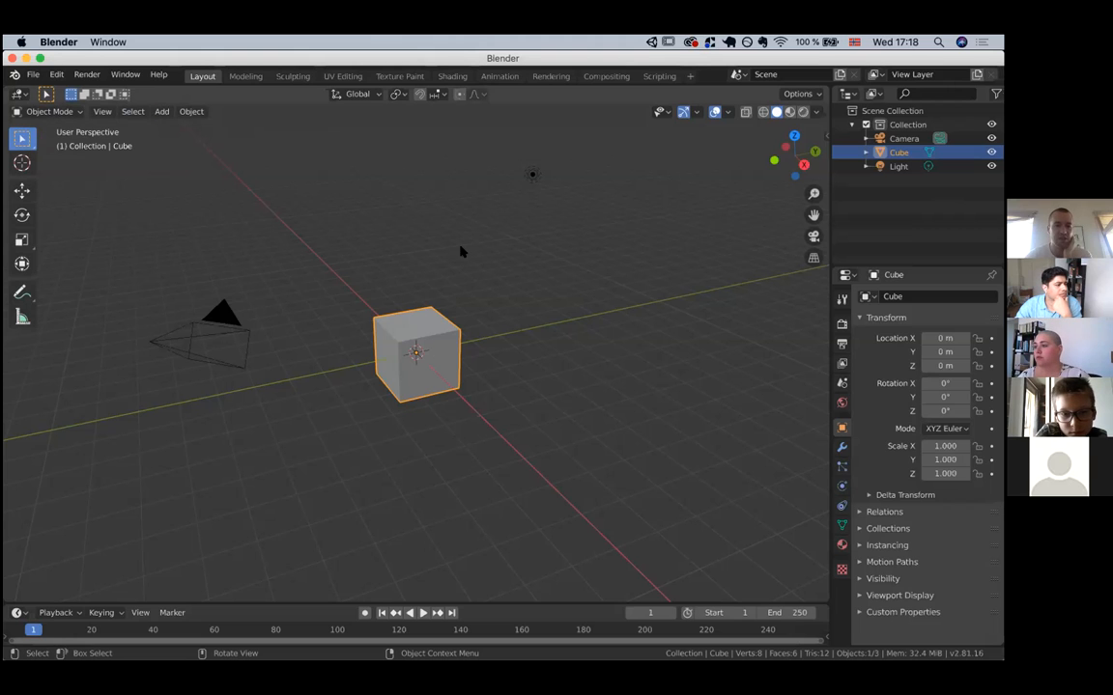
Select the default cube and delete it from the scene.
left_click(463, 295)
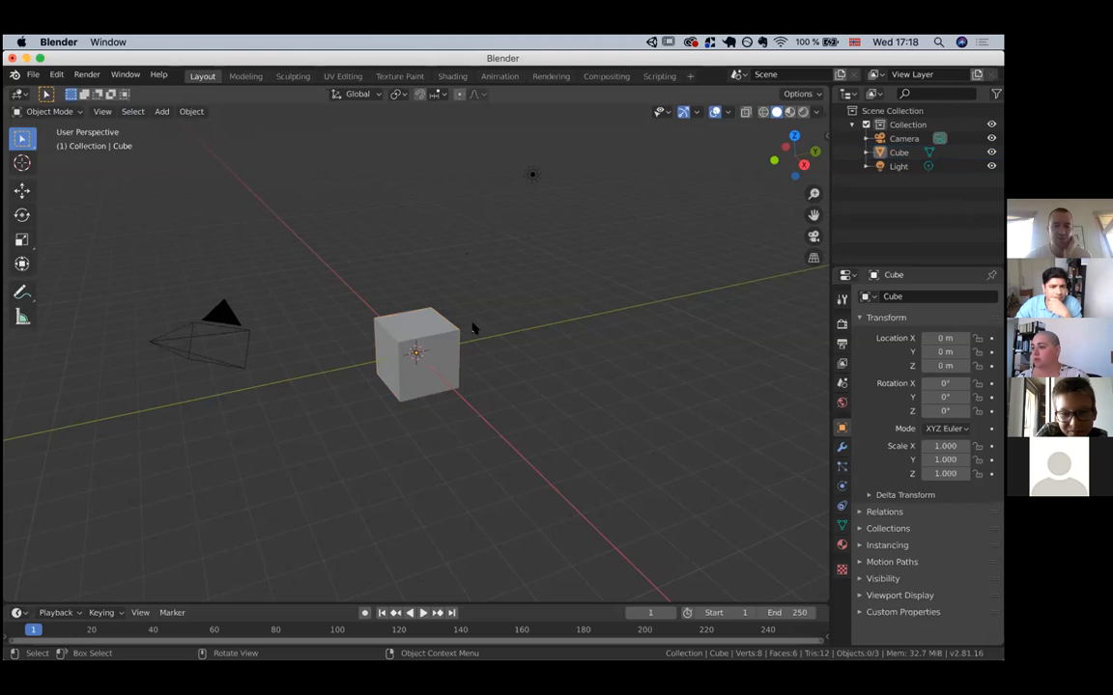
scroll(473, 328, "right", 15)
scroll(473, 328, "right", 15)
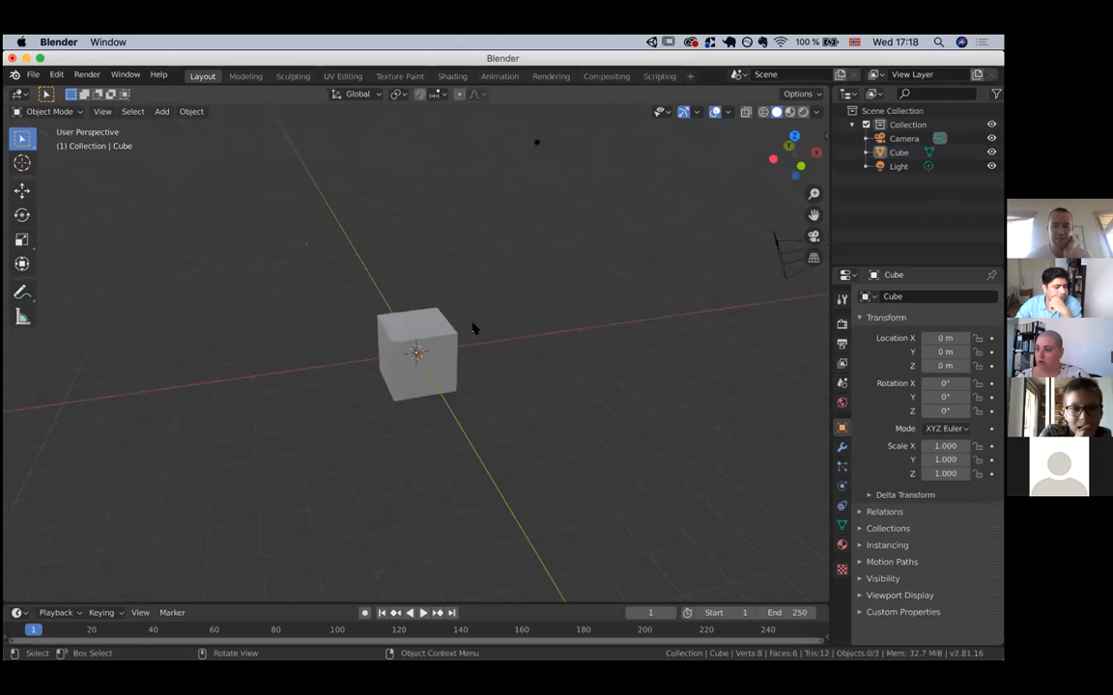
left_click(415, 328)
scroll(415, 325, "right", 8)
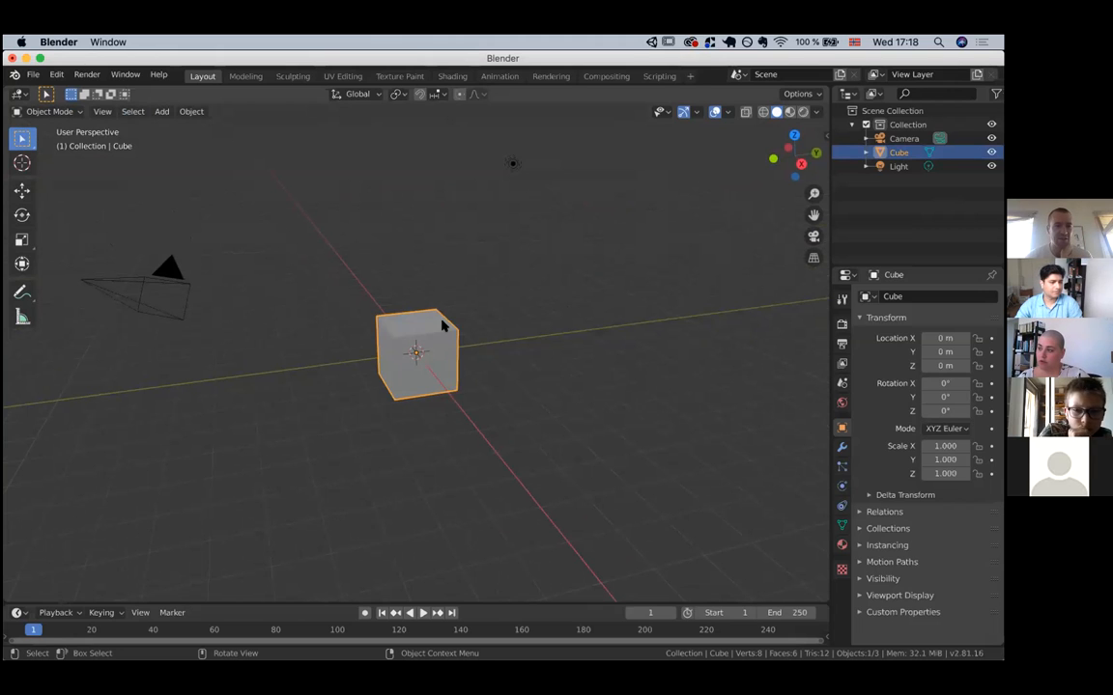
scroll(434, 342, "right", 5)
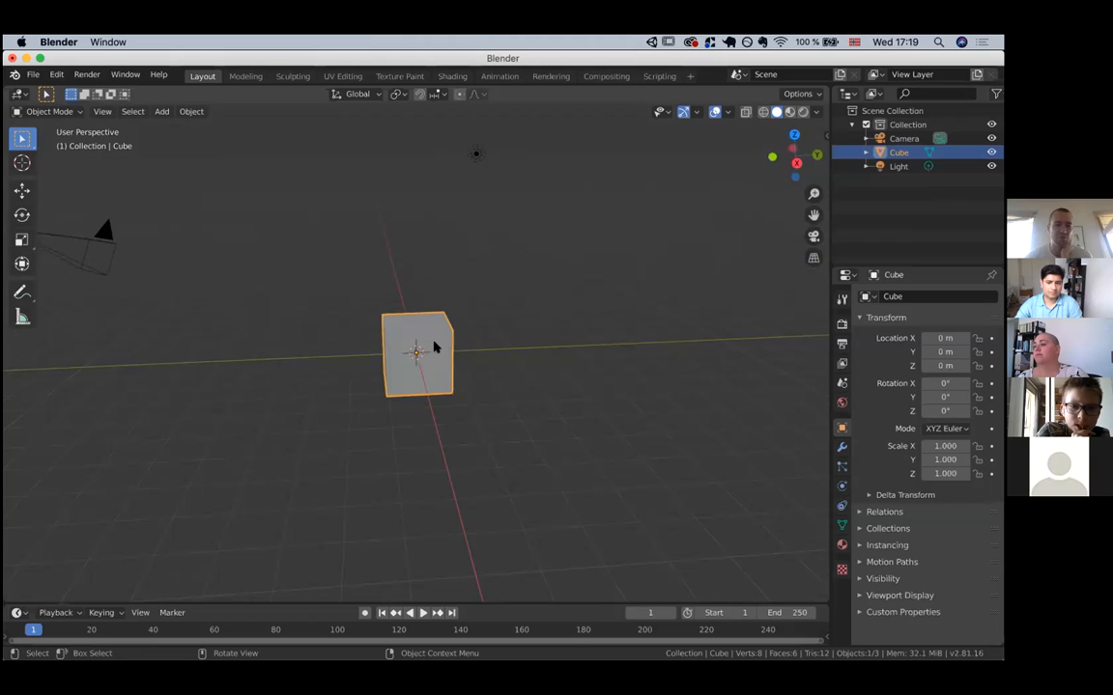
scroll(434, 348, "right", 3)
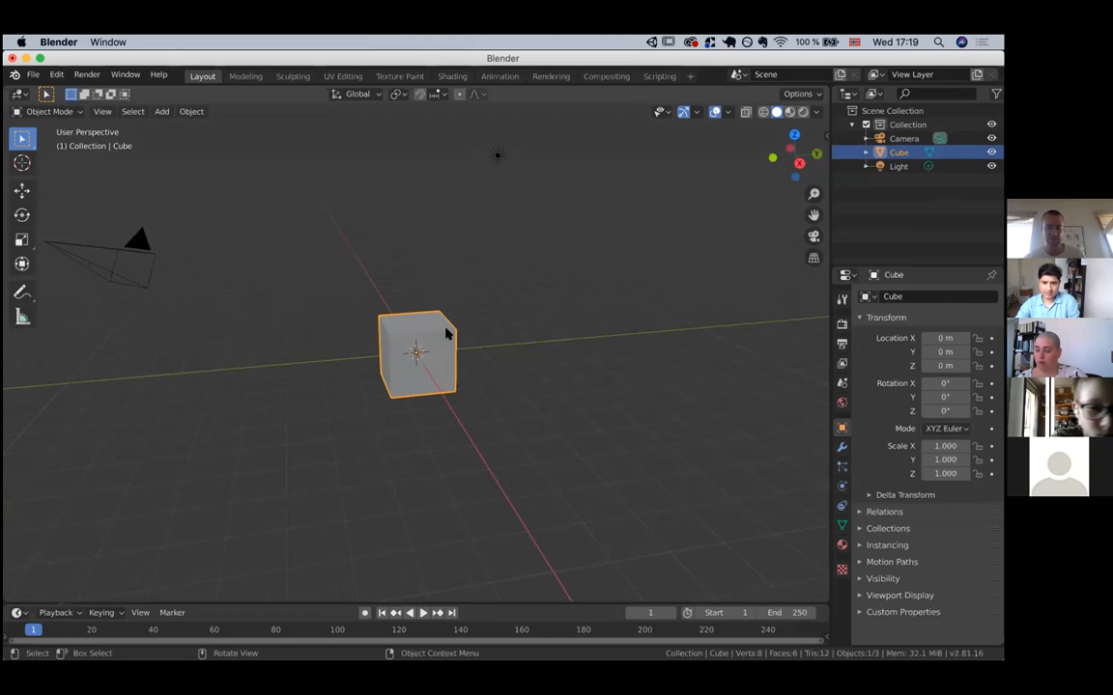
key("x")
left_click(446, 333)
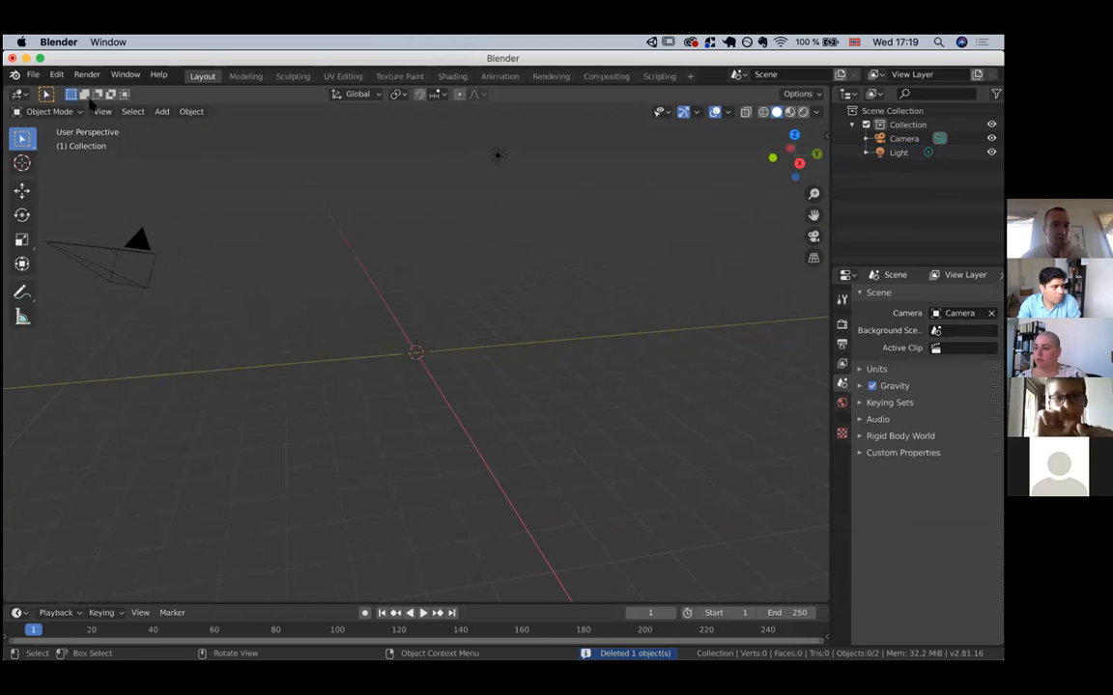
Add a cylinder mesh to the empty scene.
left_click(163, 111)
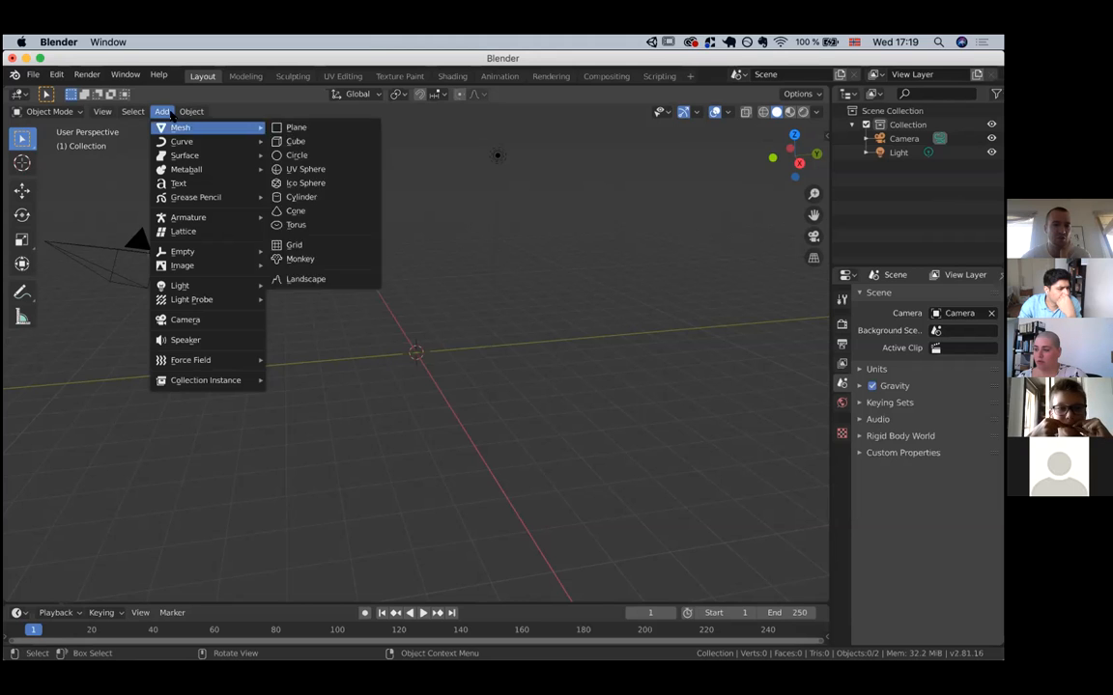
mouse_move(177, 127)
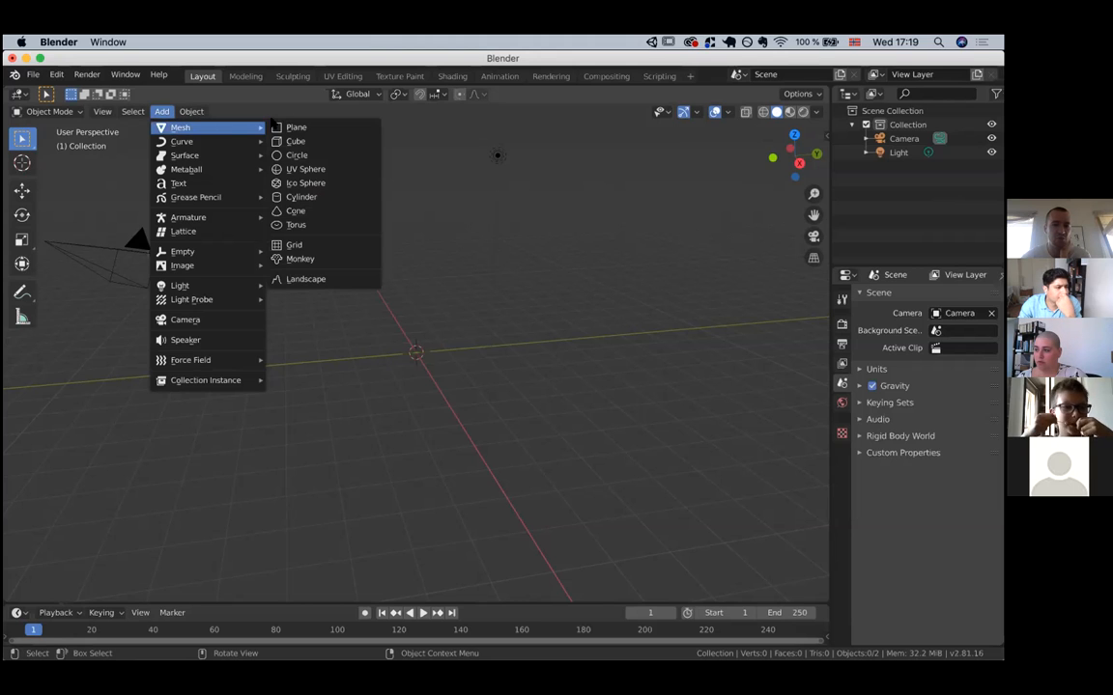
left_click(334, 198)
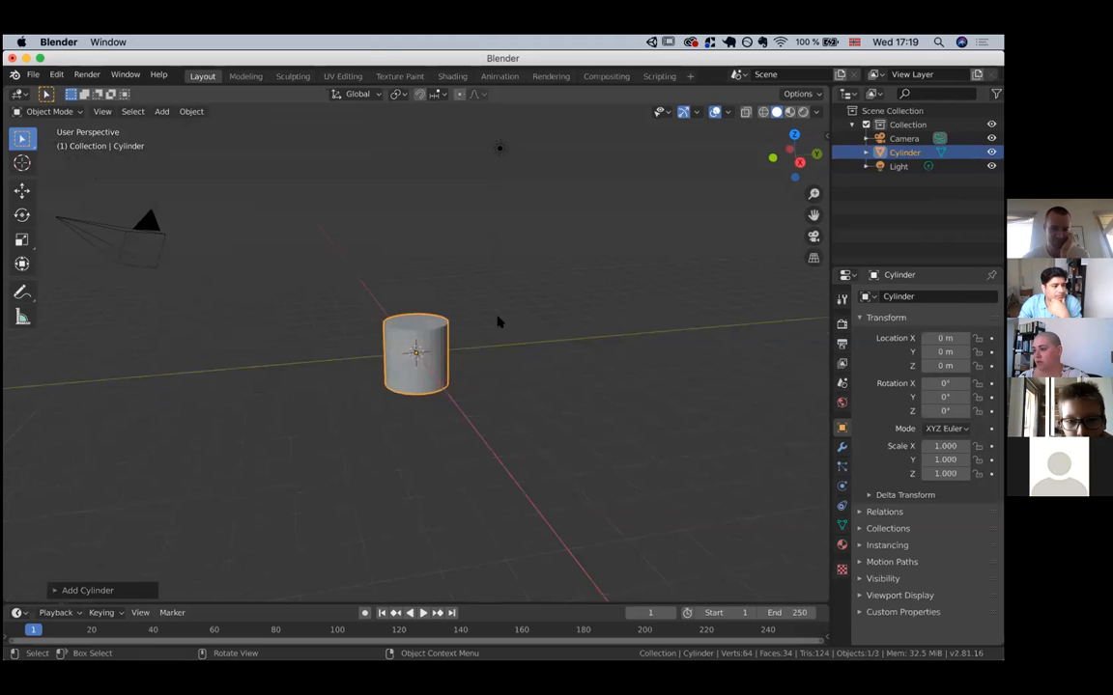
Set the new cylinder's vertex count to 16 in its creation settings.
scroll(499, 322, "up", 5)
scroll(498, 321, "right", 2)
scroll(498, 321, "down", 3)
scroll(498, 322, "up", 5)
scroll(498, 319, "left", 3)
scroll(499, 319, "down", 2)
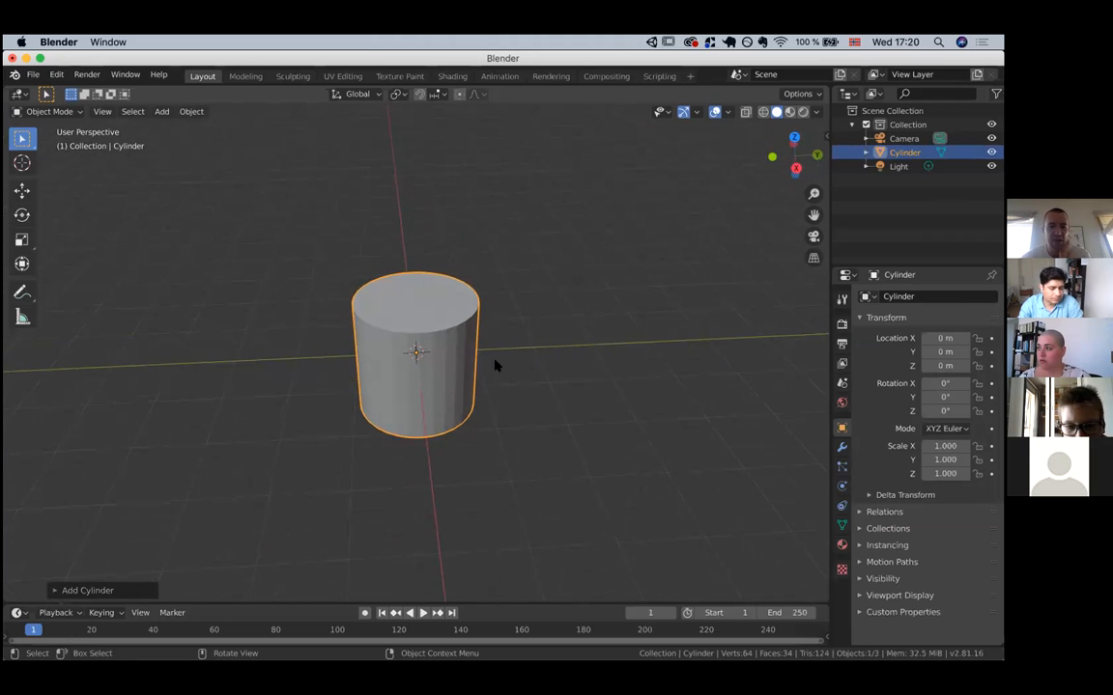
left_click(87, 590)
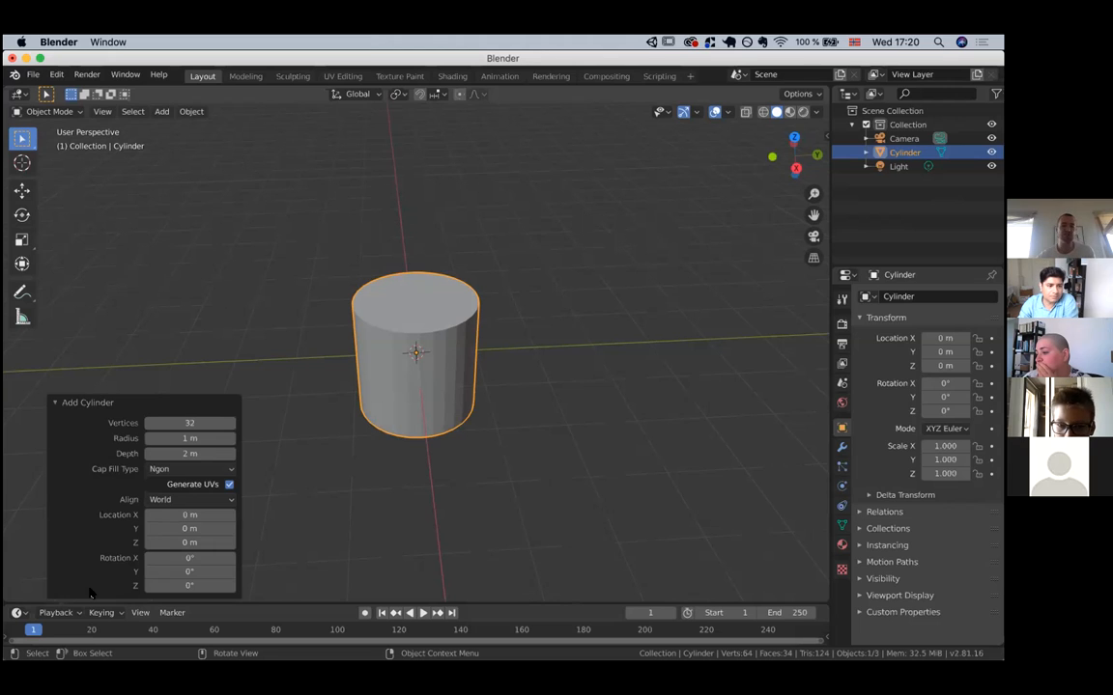
left_click(178, 423)
type("16")
key("Return")
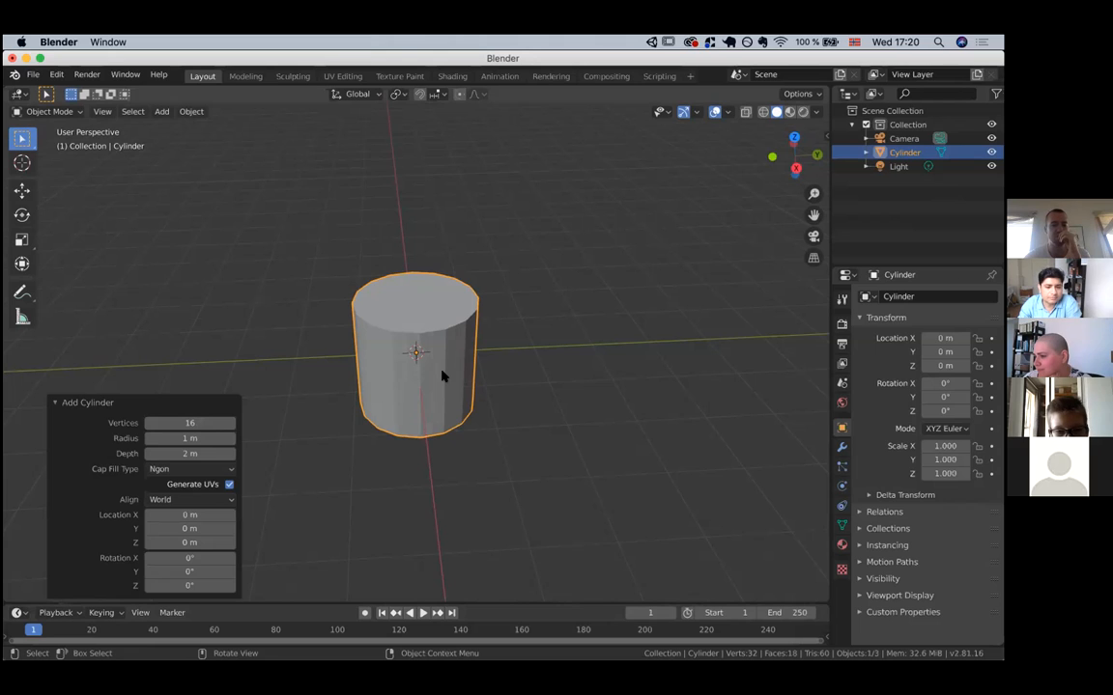
Try a vertex count of 100 on the cylinder and set it back to 16.
left_click(155, 423)
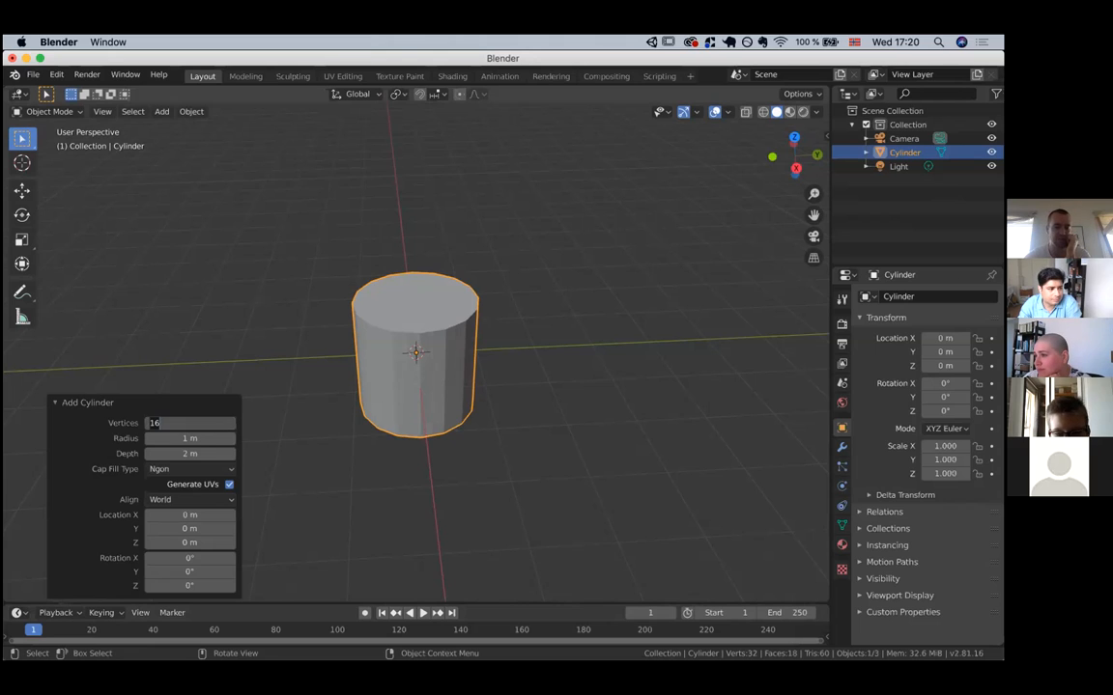
type("100")
key("Return")
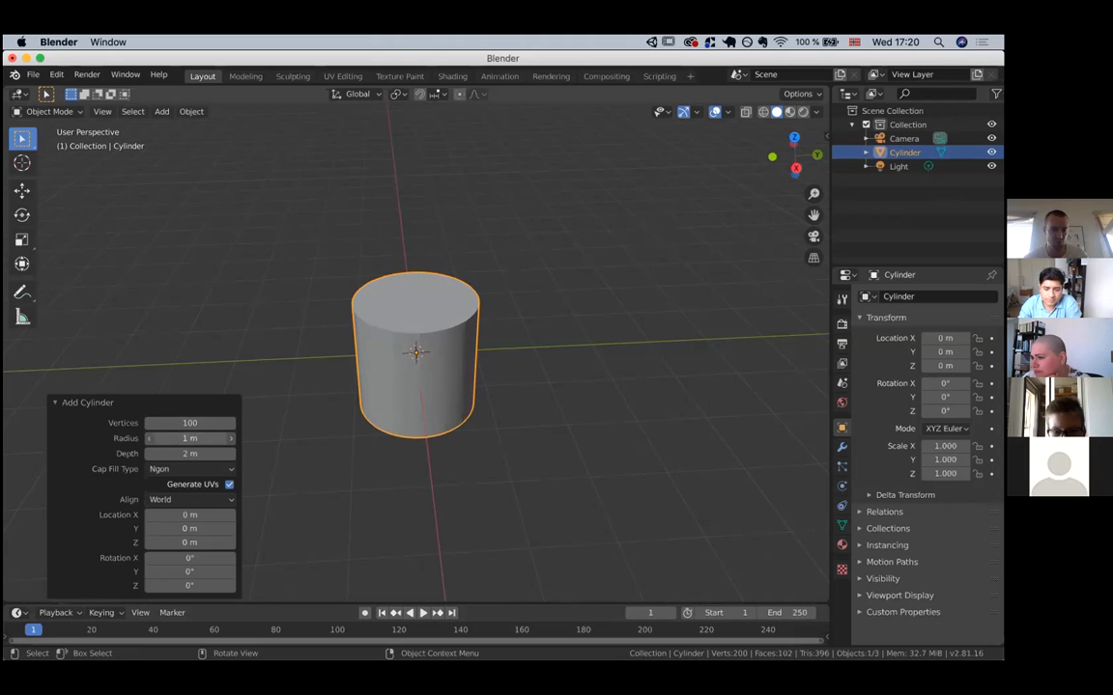
left_click(198, 422)
type("16")
key("Return")
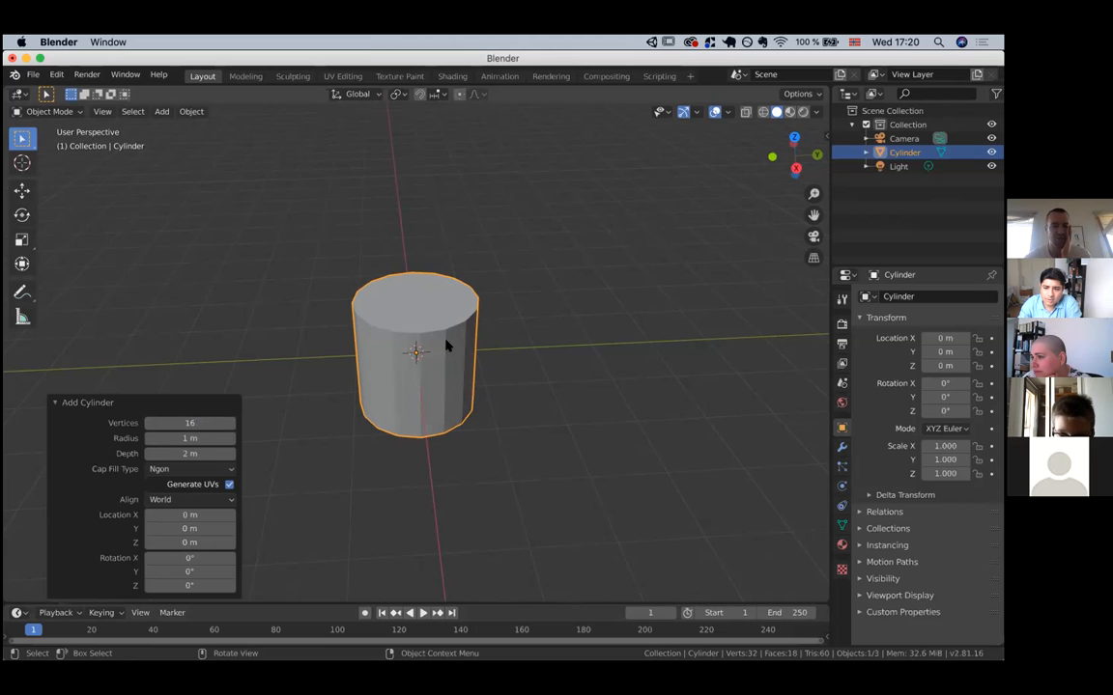
Raise the cylinder's vertex count to 1000 and on to 10000.
middle_click_drag(471, 372, 475, 374)
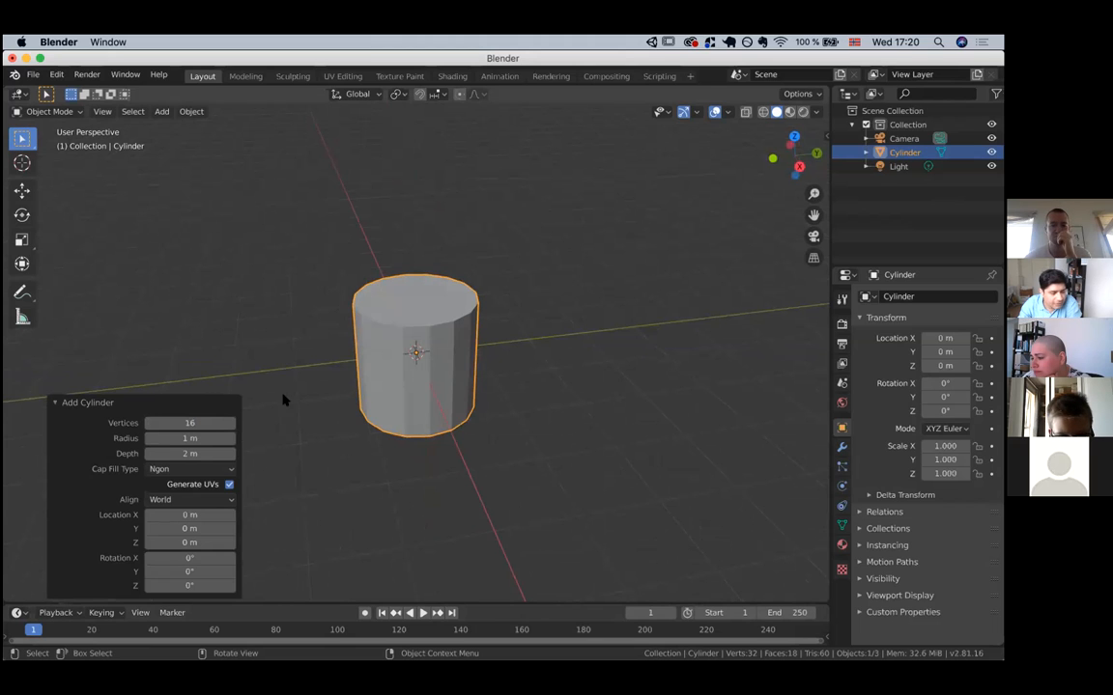
left_click(190, 423)
type("1000")
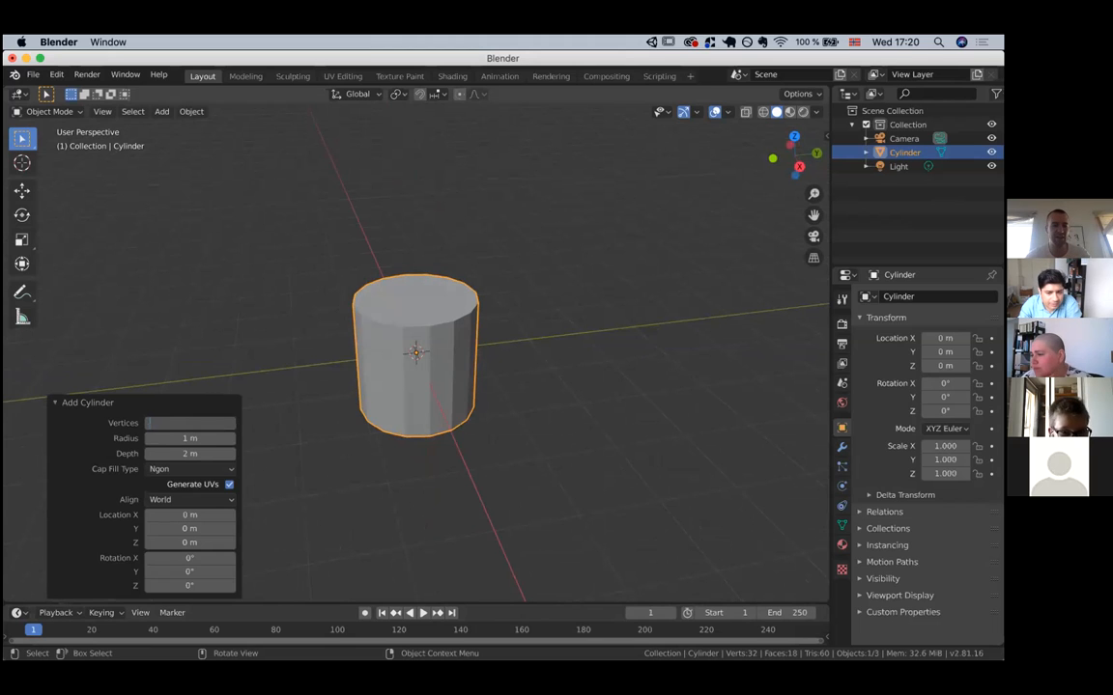
key("Return")
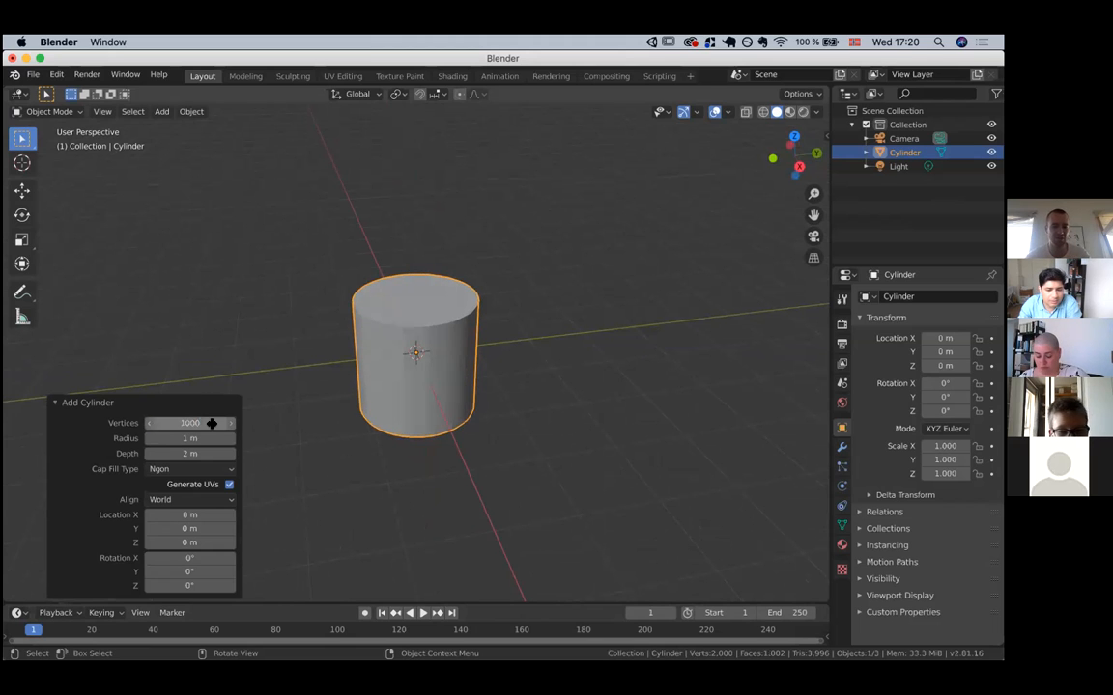
left_click(208, 423)
type("10000")
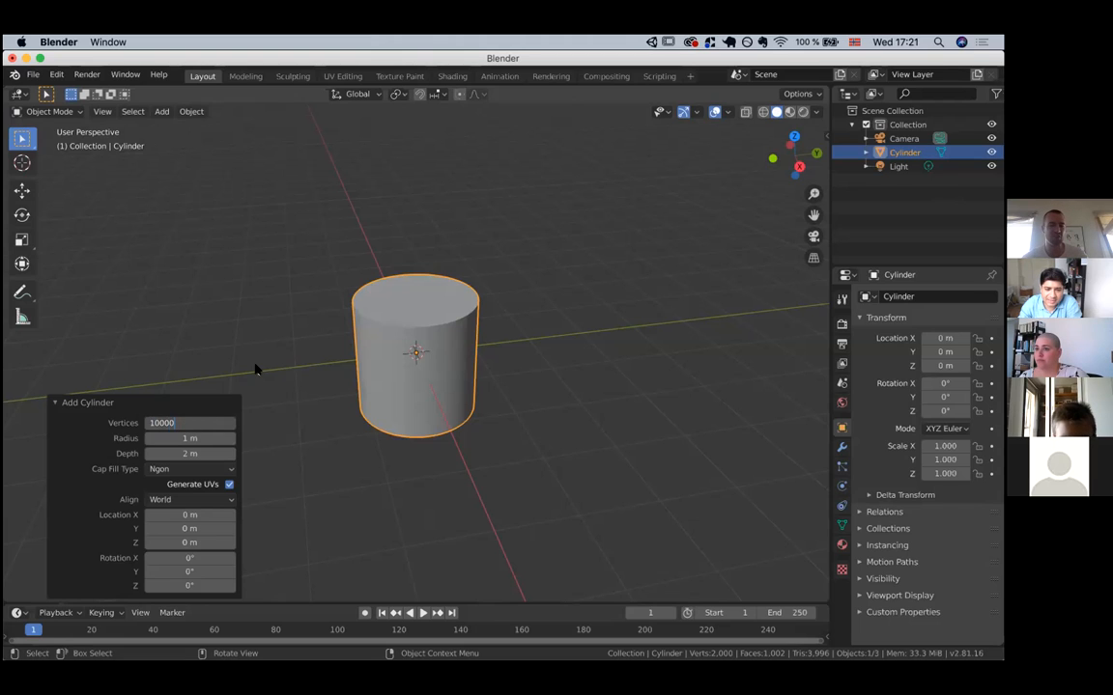
key("Return")
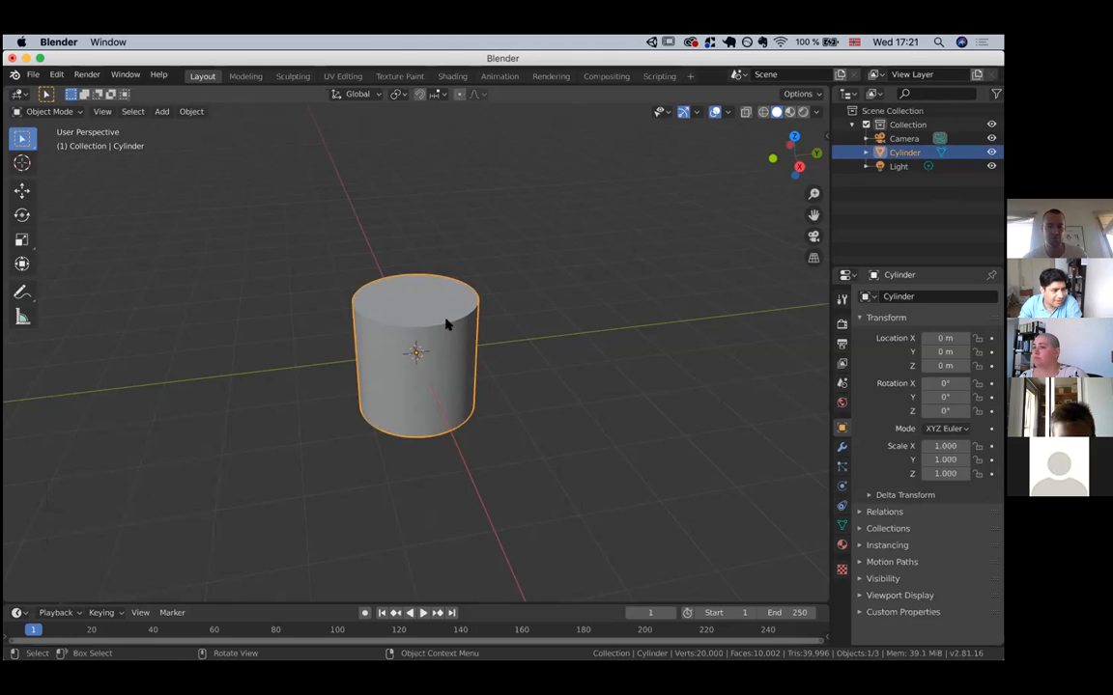
Undo the cylinder's vertex changes and its creation.
key("ctrl+z")
key("ctrl+z")
key("ctrl+z")
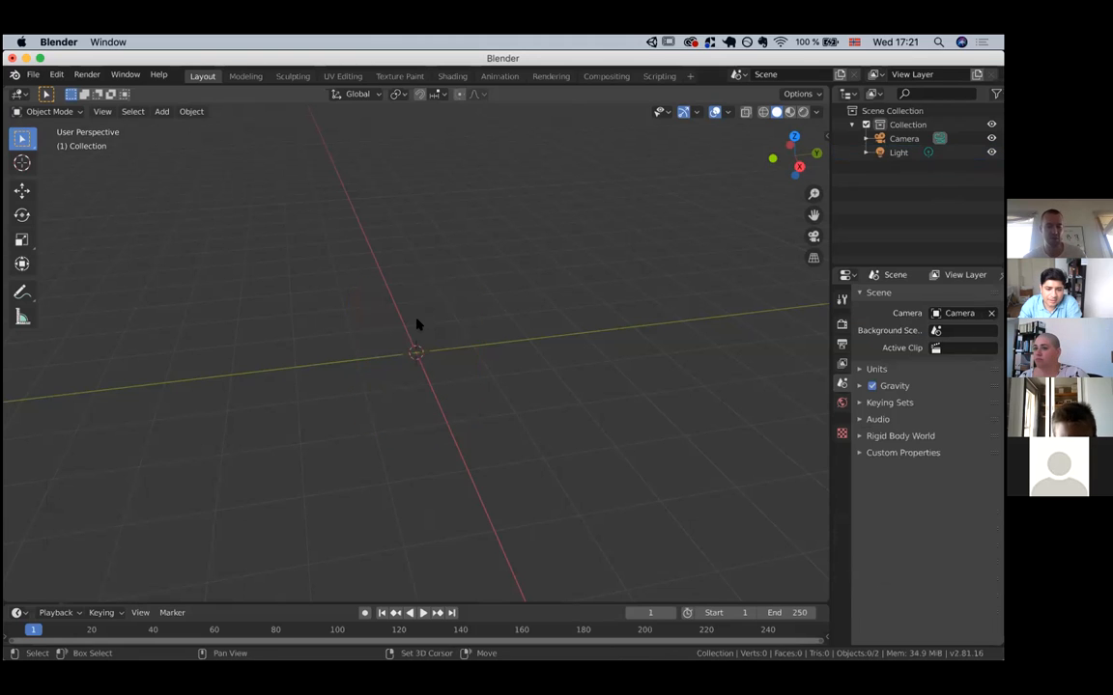
Add another cylinder mesh with the last used settings and toggle its selection.
key("shift+a")
mouse_move(463, 323)
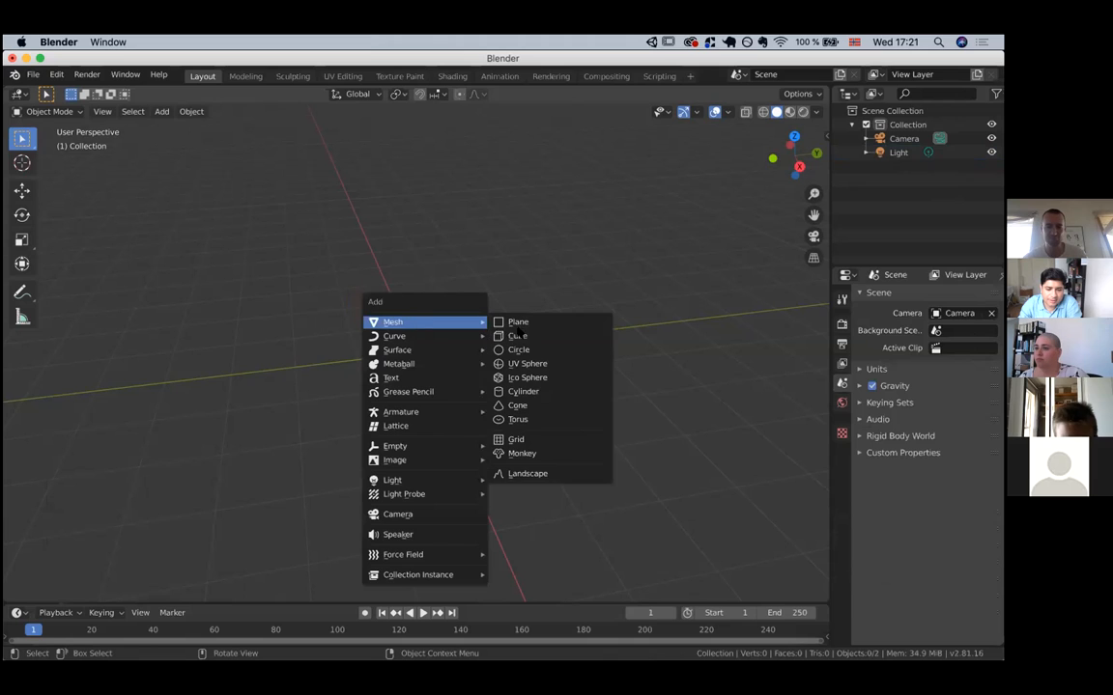
left_click(544, 391)
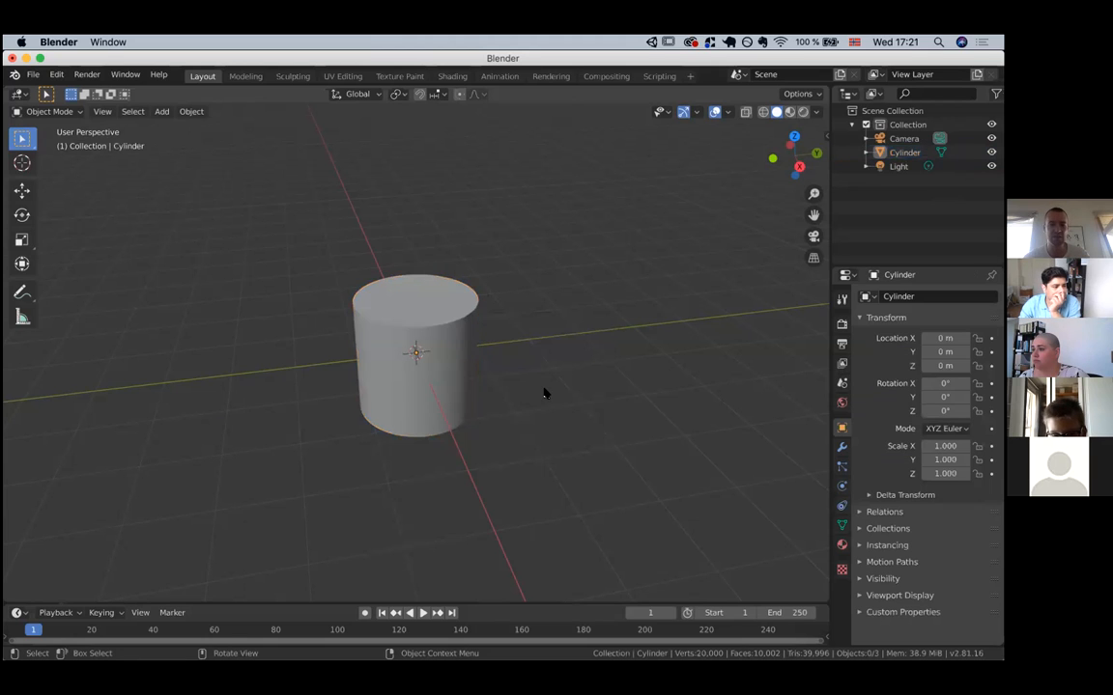
left_click(447, 325)
Undo the cylinder's creation and the earlier deletion of the default cube.
key("ctrl+z")
key("ctrl+z")
key("ctrl+z")
key("ctrl+z")
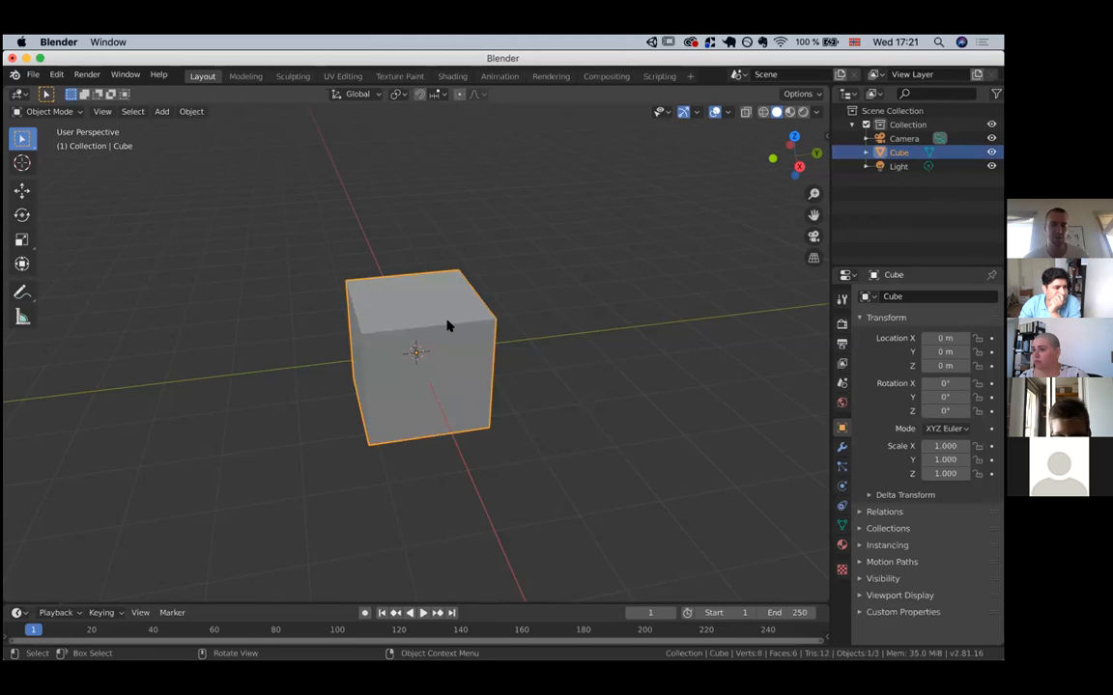
Delete the default cube and add a cylinder mesh with 16 vertices in its place.
key("x")
left_click(447, 324)
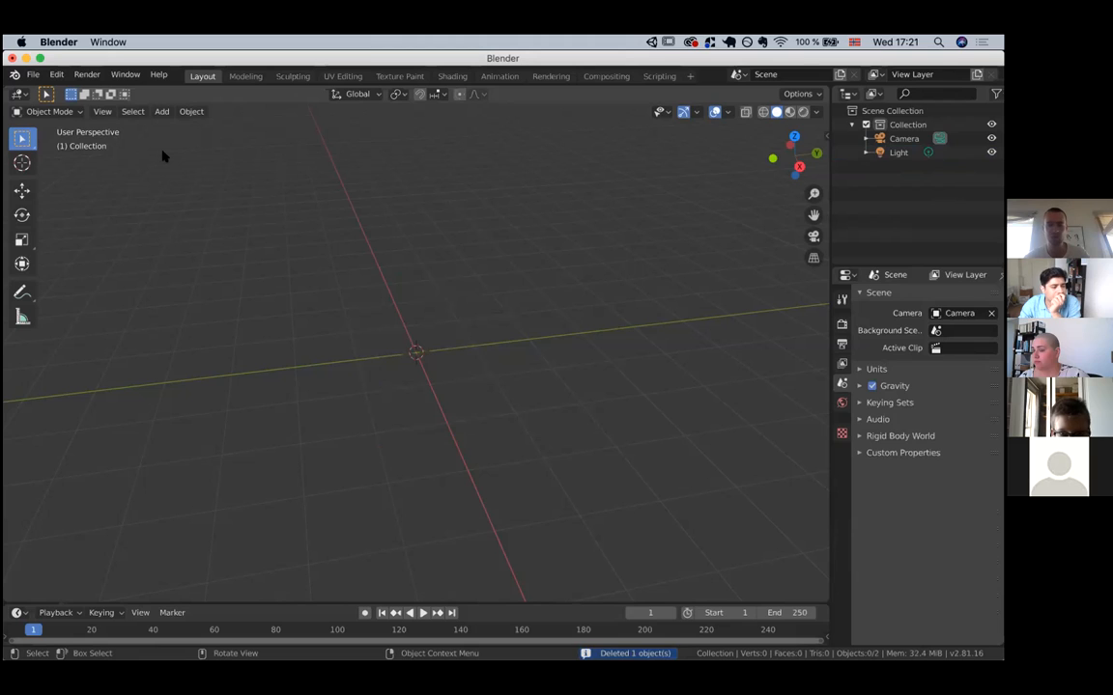
key("shift+a")
mouse_move(299, 287)
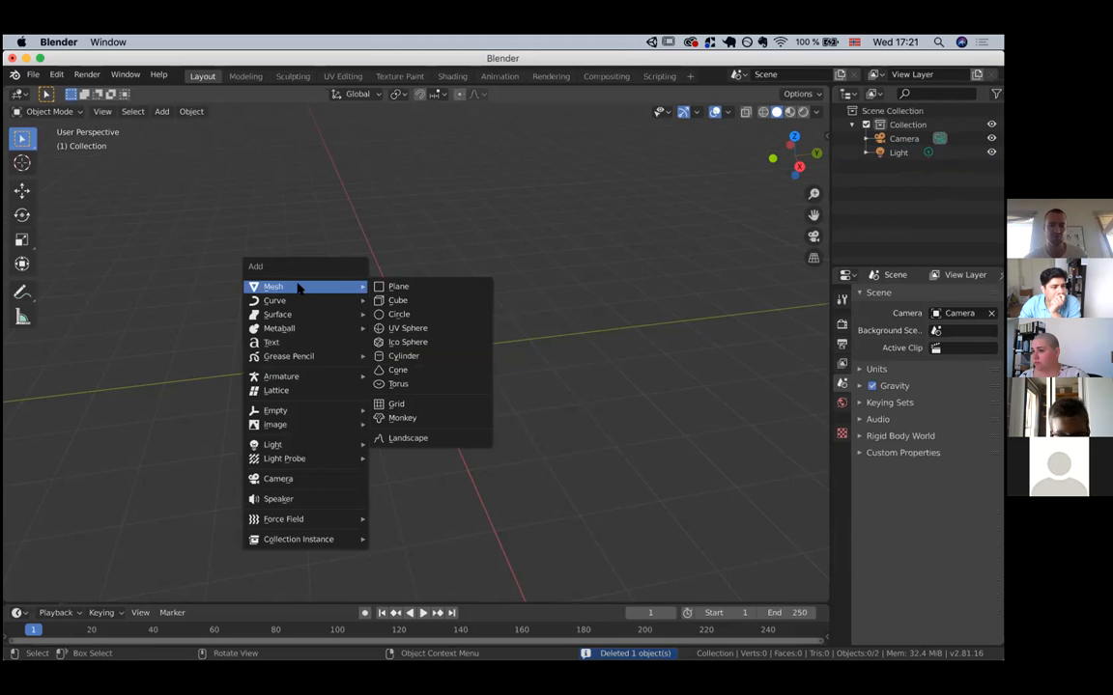
left_click(400, 357)
left_click(191, 422)
type("10")
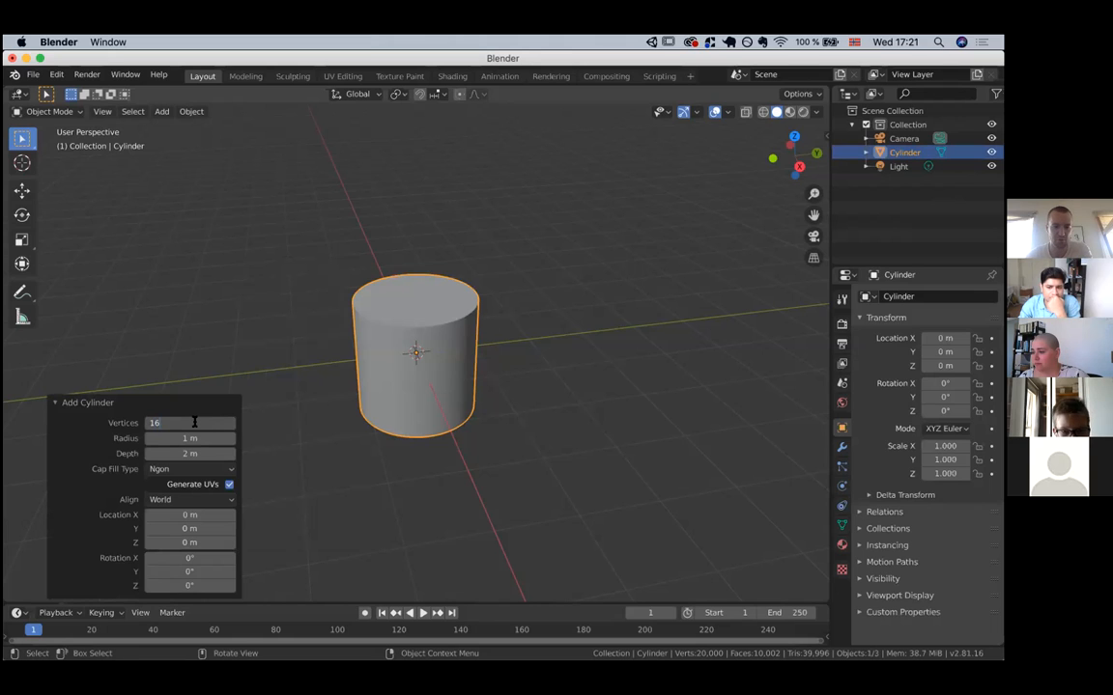
key("Return")
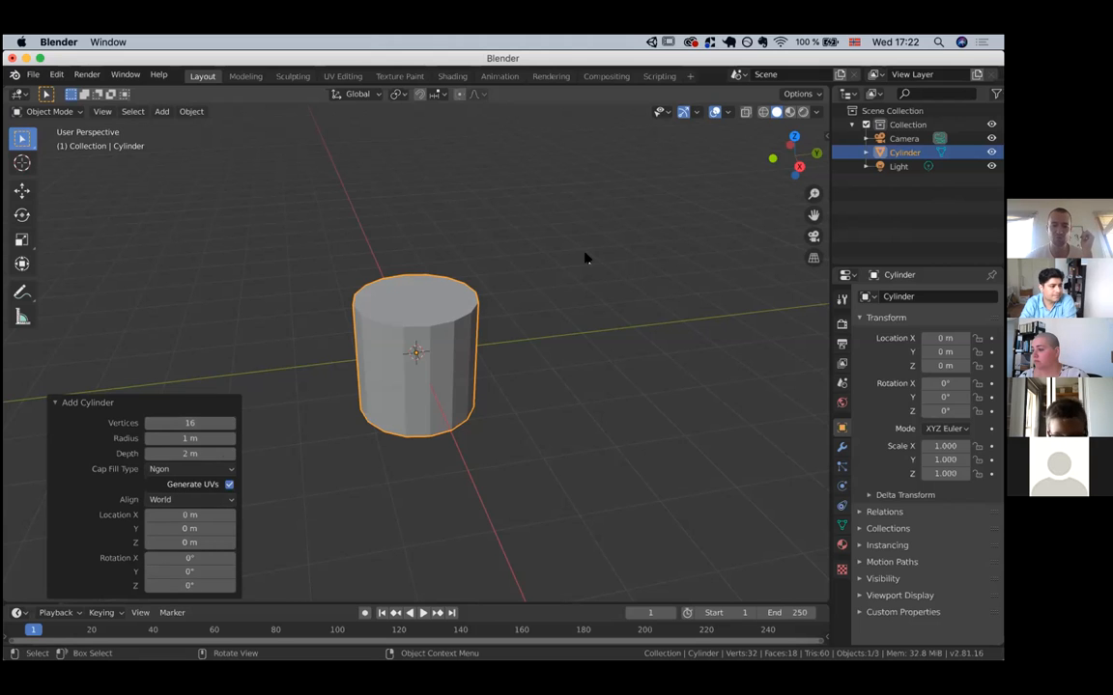
Reselect the cylinder and enter Edit Mode on it.
left_click(528, 231)
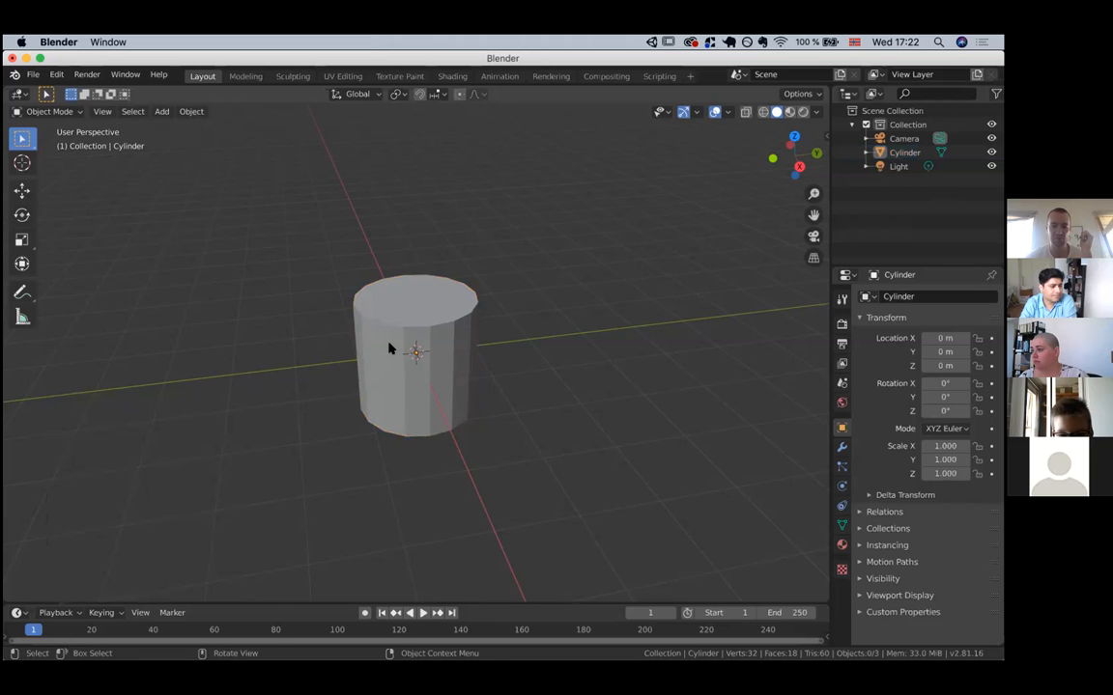
left_click(352, 312)
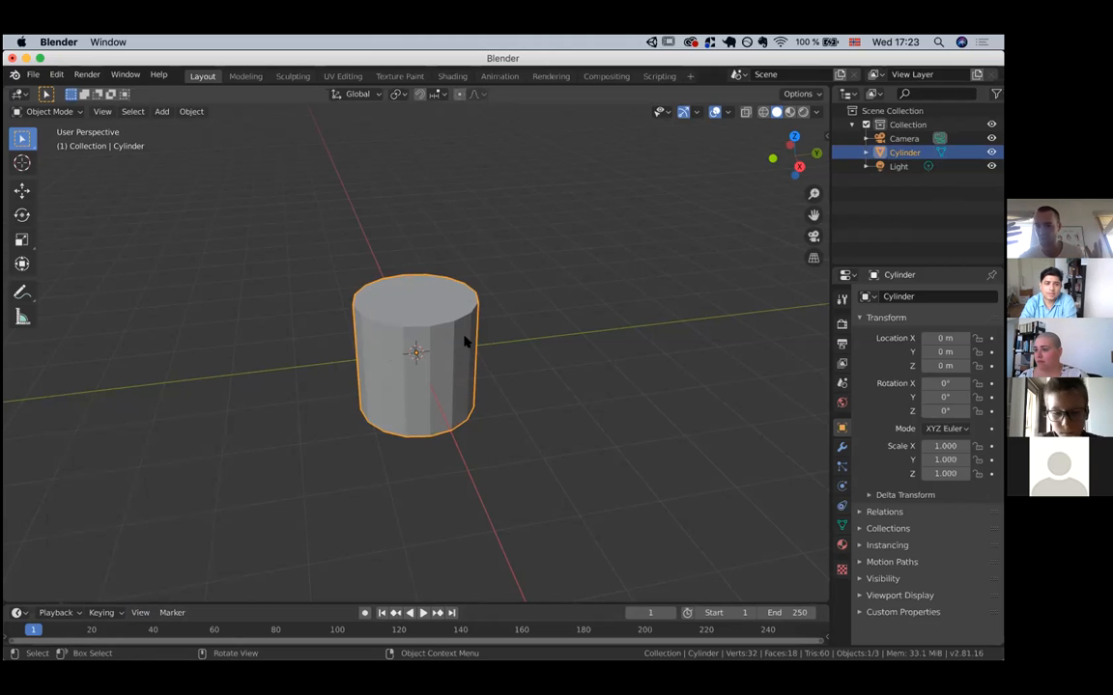
key("Tab")
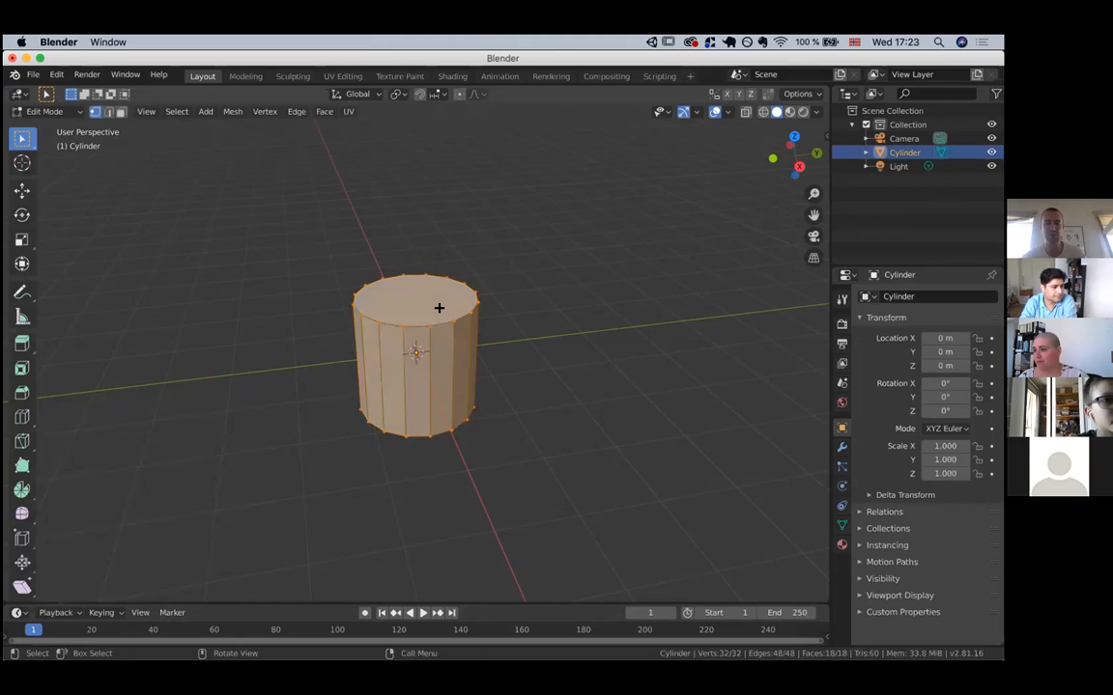
Extrude the cylinder's top face upward by about 0.85 m, extrude it another 0.88 m, and shift it about 1.24 m along Y.
key("e")
key("Escape")
key("3")
left_click(428, 304)
key("e")
left_click(427, 252)
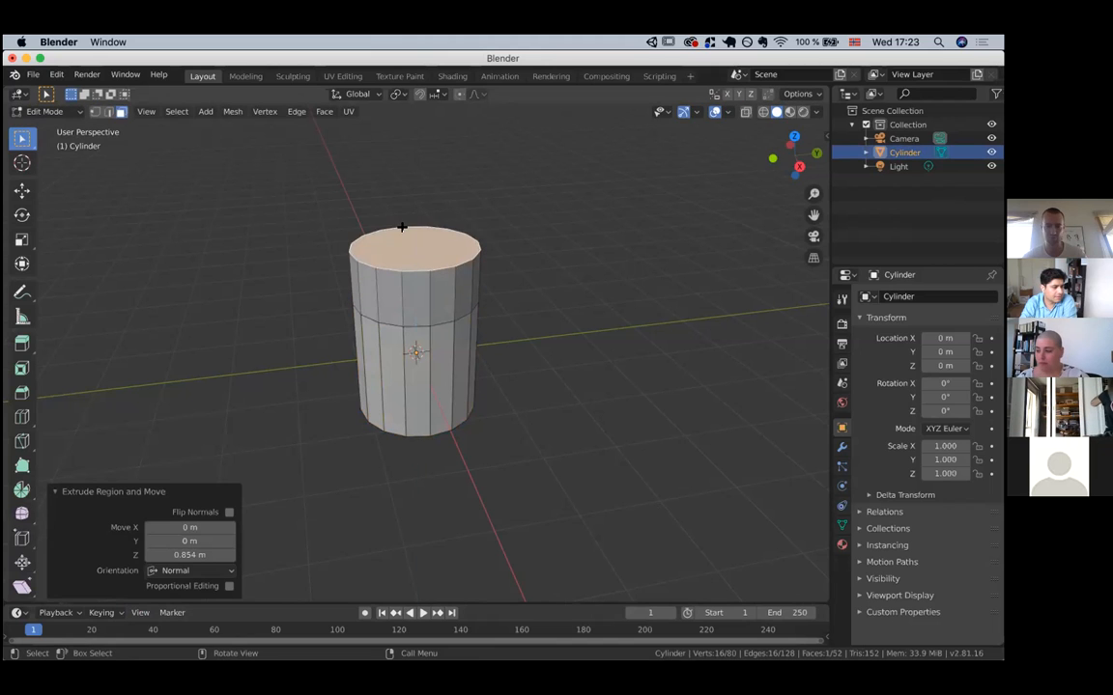
key("e")
left_click(518, 166)
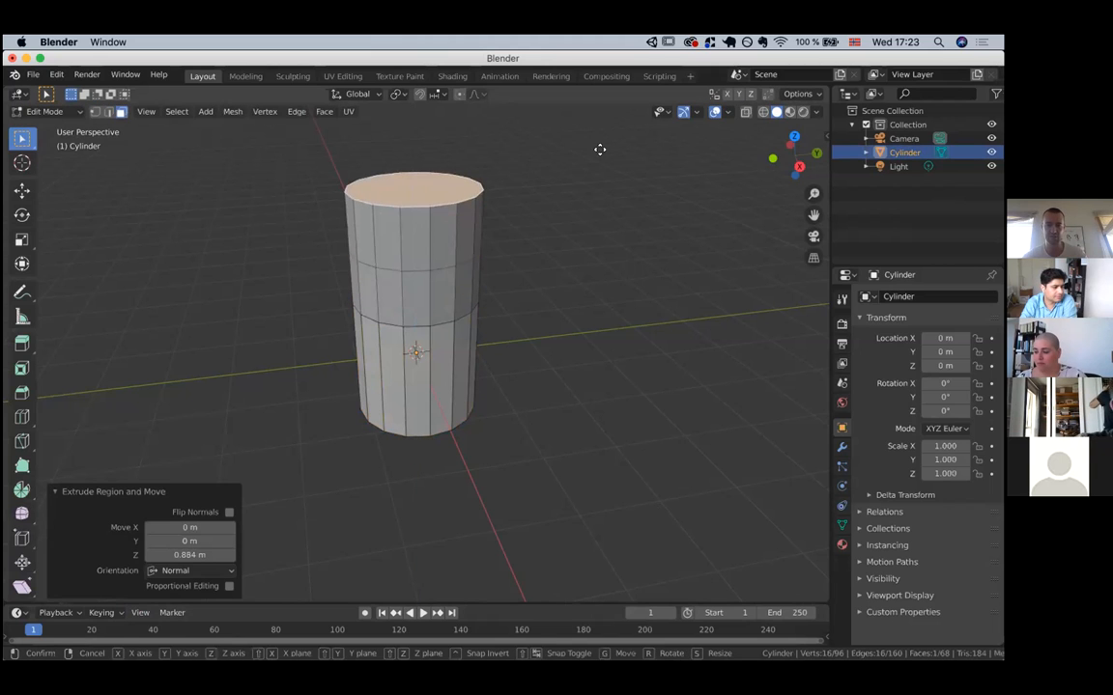
key("g")
left_click(576, 281)
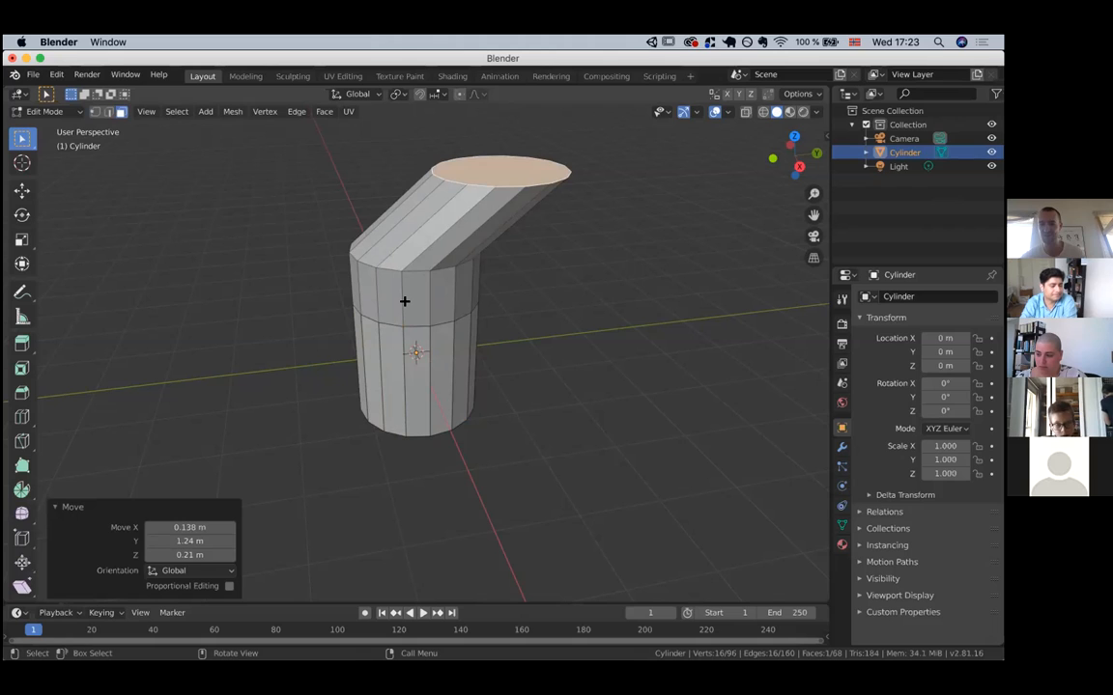
Undo the top face's move and all extrusions made on the cylinder mesh.
key("ctrl+z")
key("ctrl+z")
key("ctrl+z")
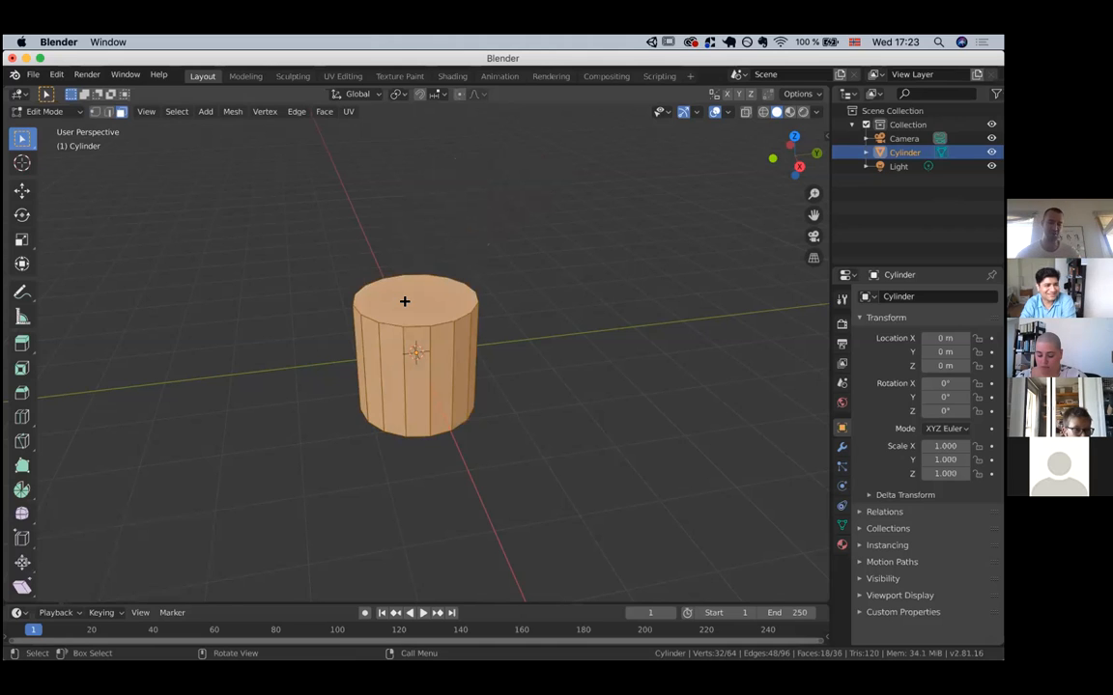
key("ctrl+z")
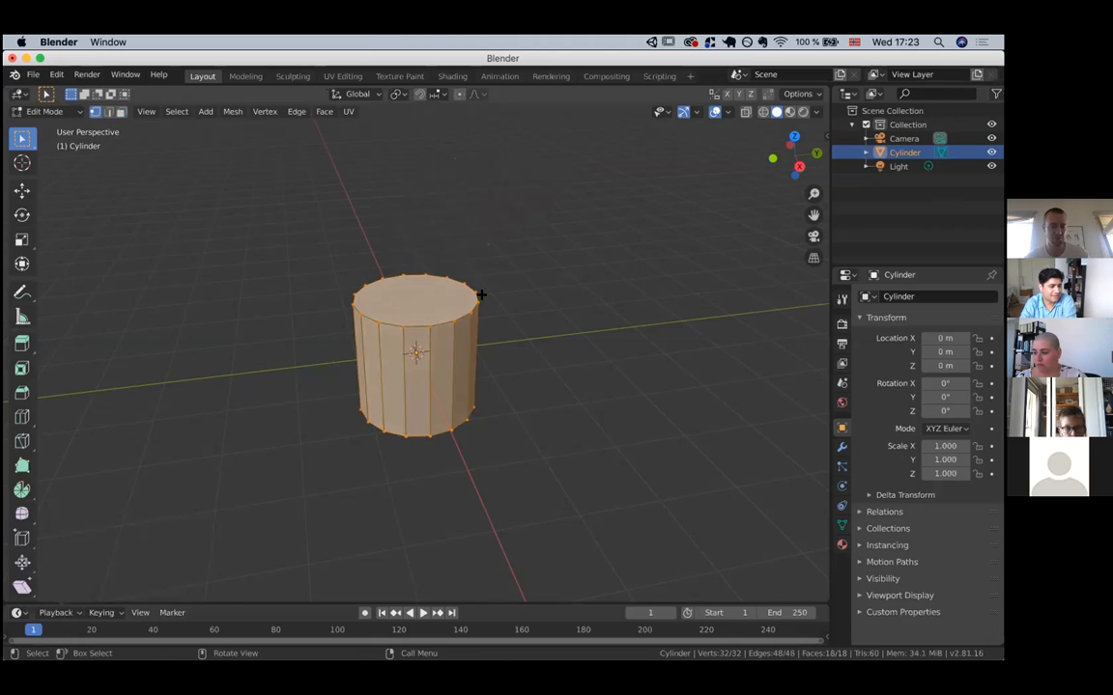
Return to Object Mode and reselect the cylinder.
key("Tab")
left_click(514, 236)
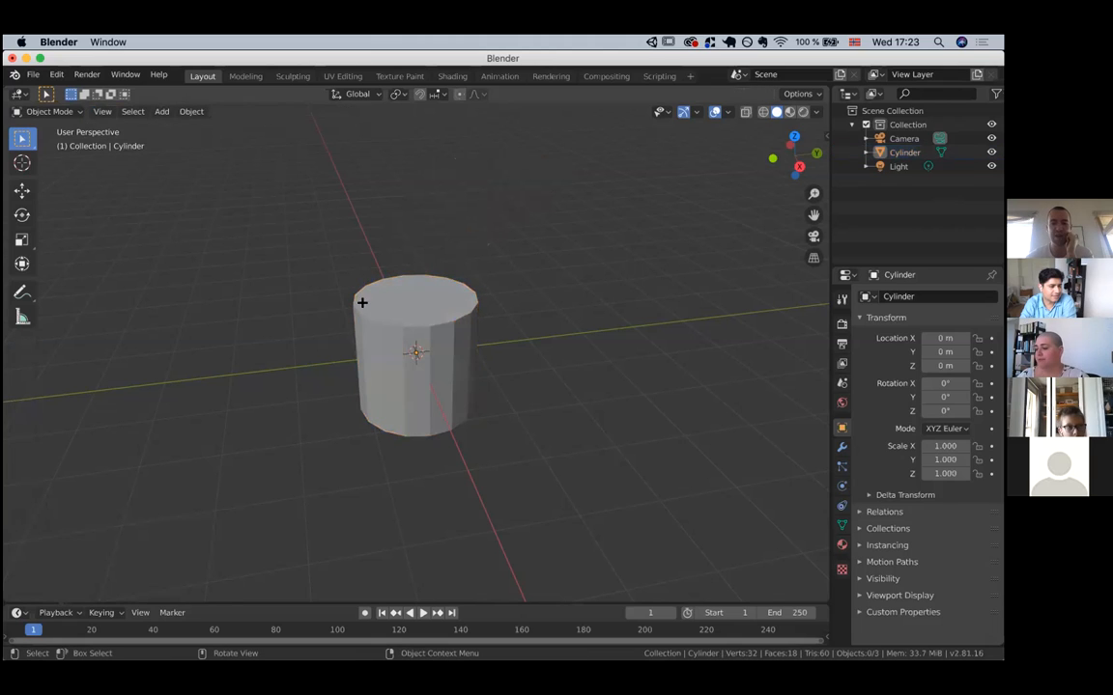
left_click(454, 325)
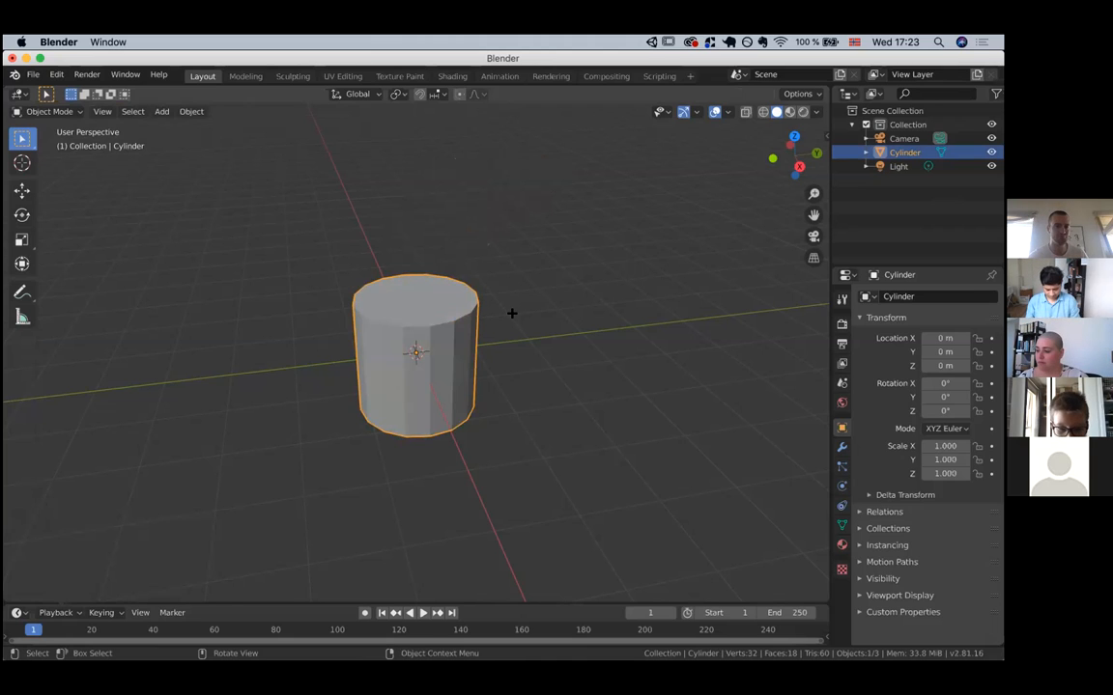
Activate the Move tool and shift the cylinder about 0.012 m down along the Z axis with its gizmo.
left_click(27, 193)
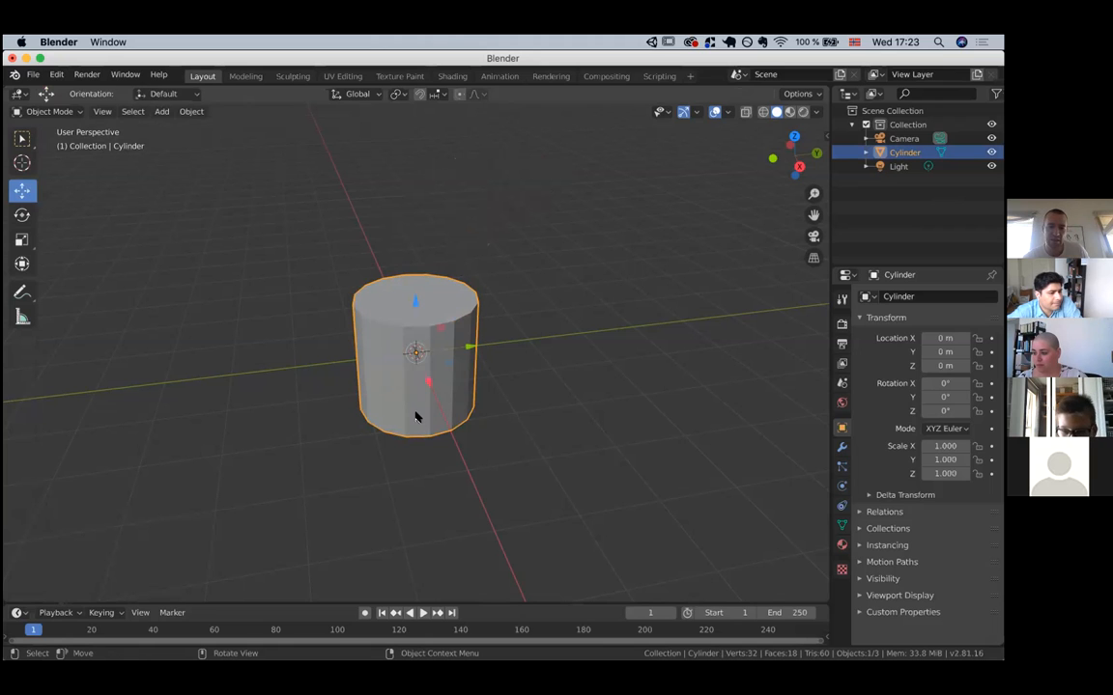
scroll(544, 291, "left", 5)
scroll(544, 291, "right", 10)
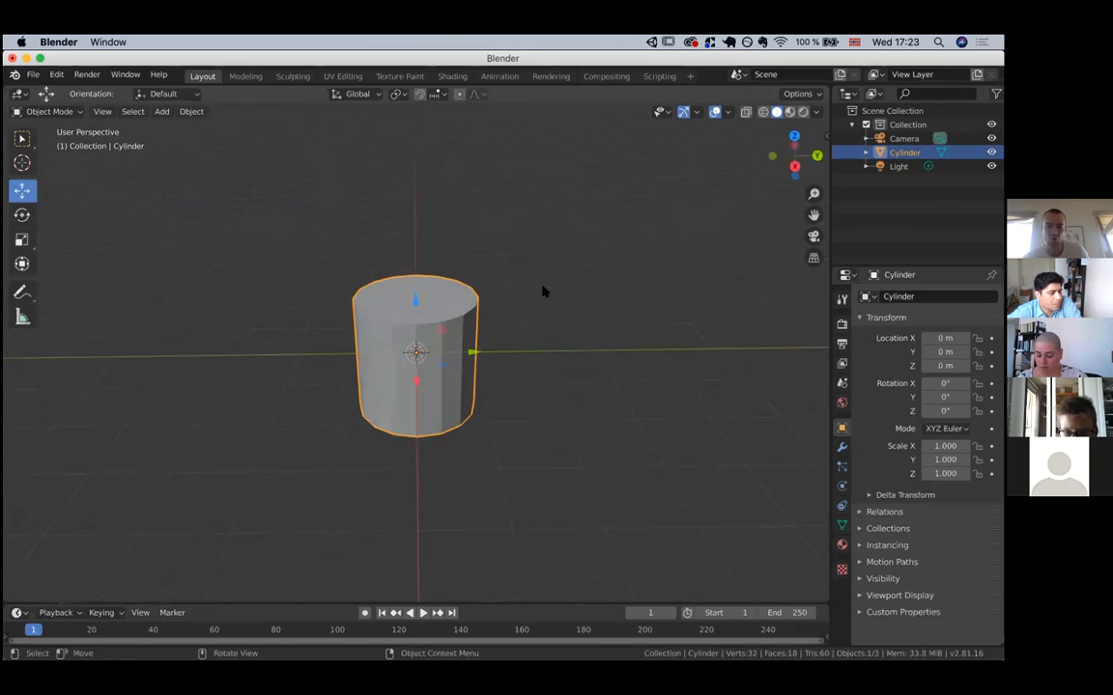
scroll(544, 290, "left", 8)
mouse_move(414, 297)
left_mouse_down()
mouse_move(408, 233)
mouse_move(415, 309)
left_mouse_up()
Try moving the cylinder along Y and X with the gizmo, undo both moves and return to the Select Box tool.
mouse_move(472, 347)
left_mouse_down()
mouse_move(514, 345)
mouse_move(467, 351)
left_mouse_up()
key("super+z")
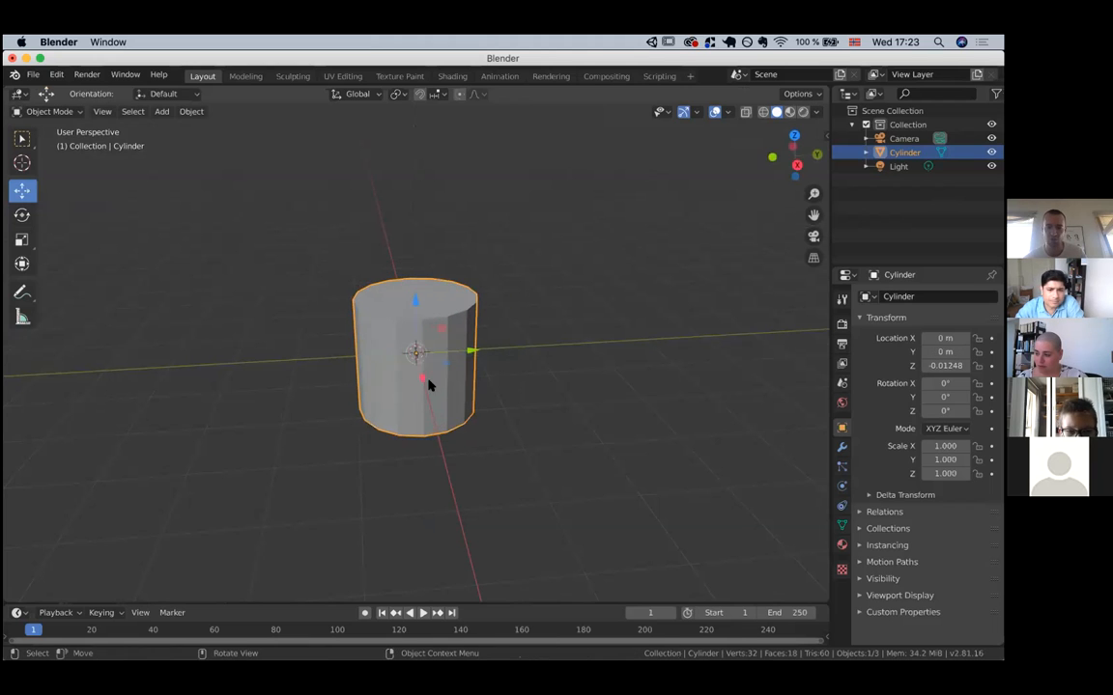
left_click_drag(421, 393, 422, 416)
key("super+z")
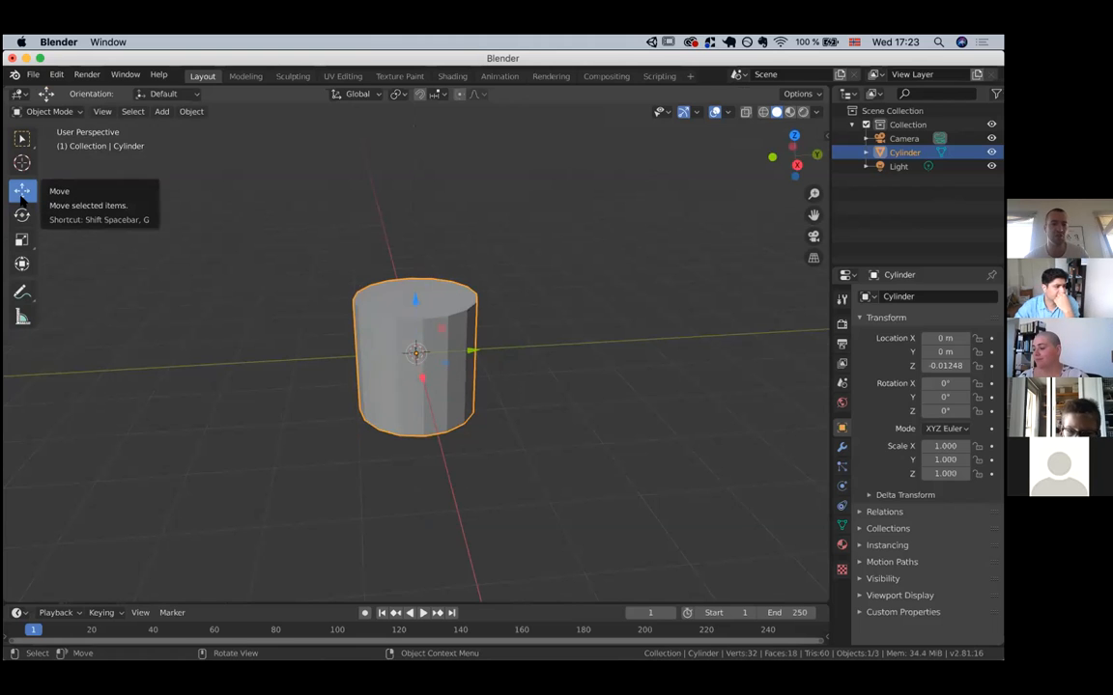
left_click(23, 138)
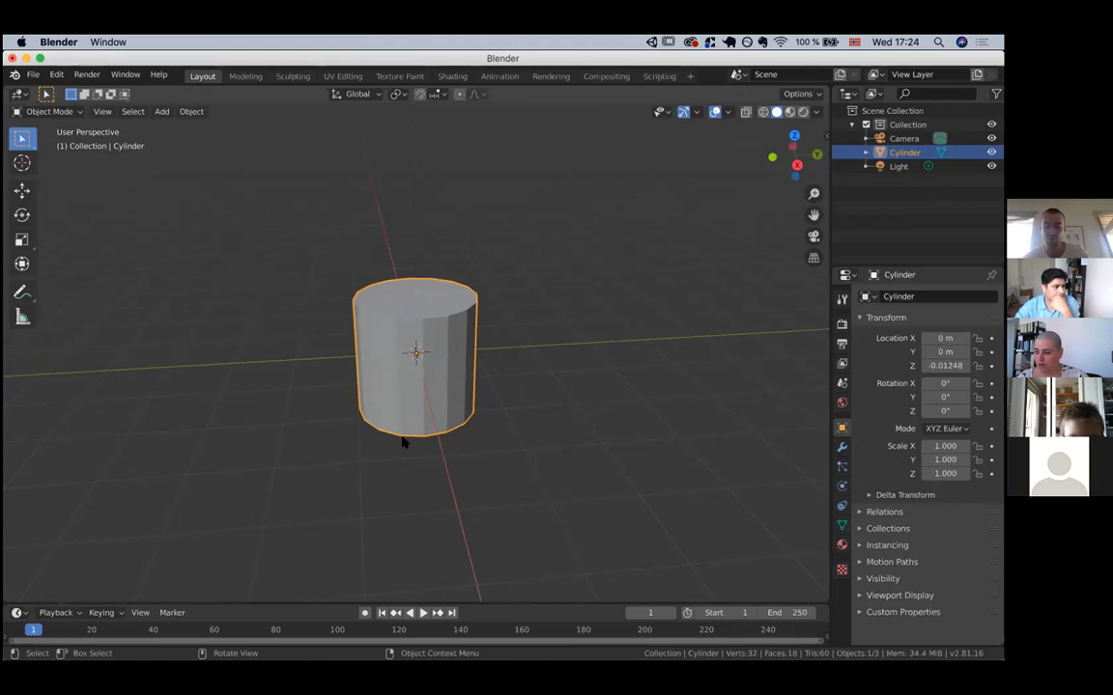
key("g")
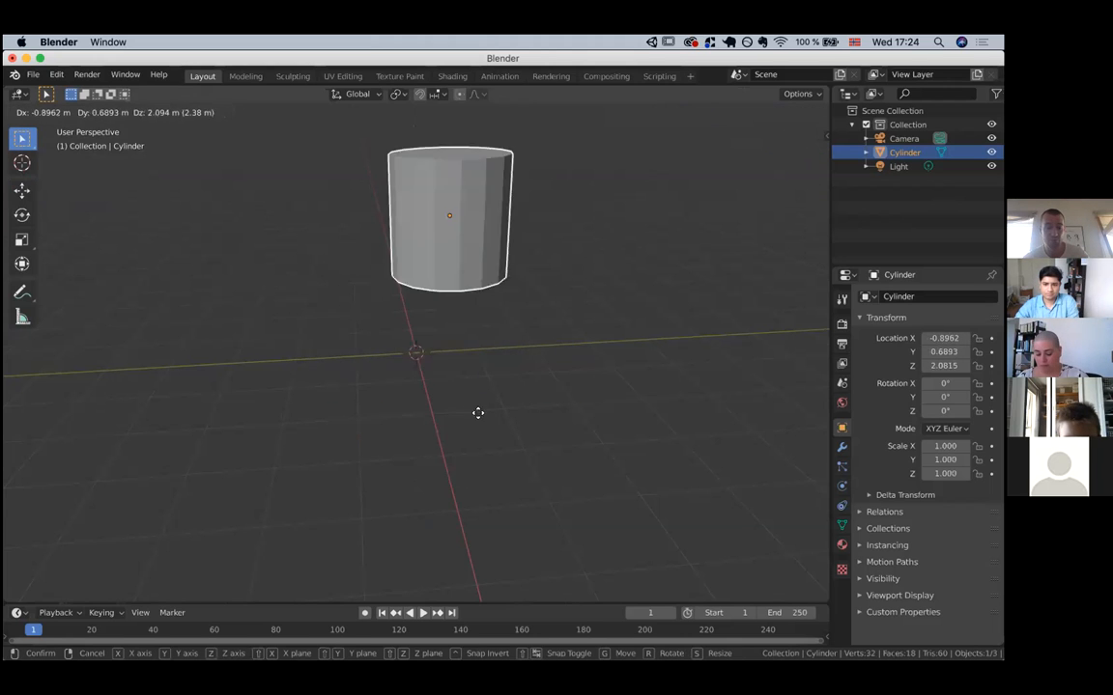
right_click(376, 349)
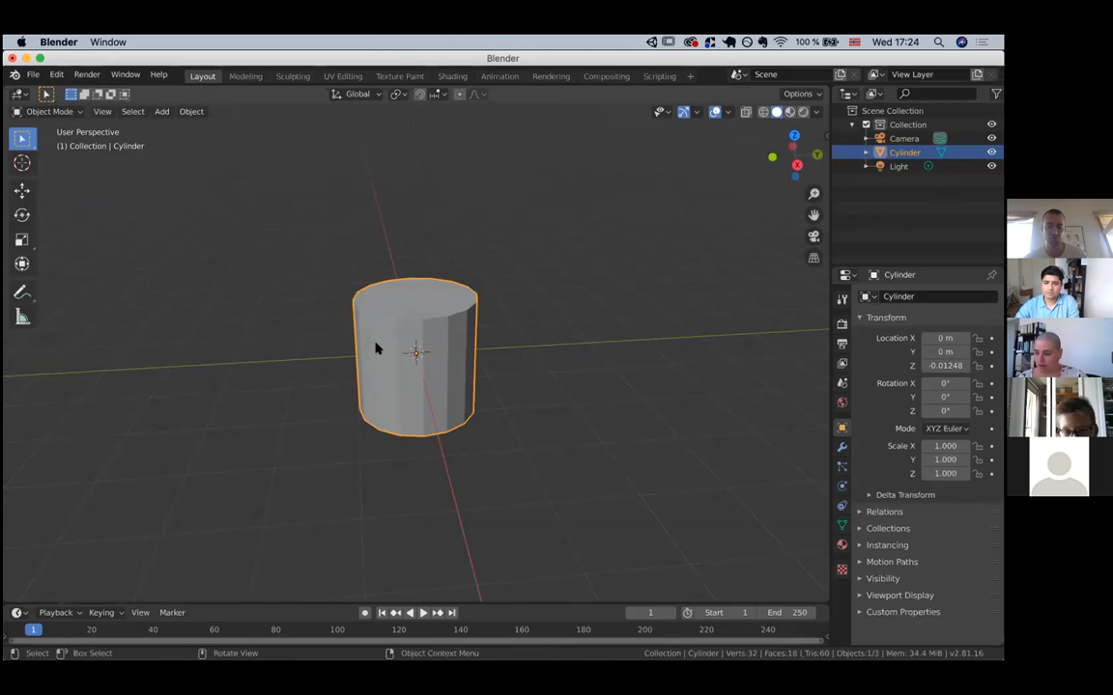
key("g")
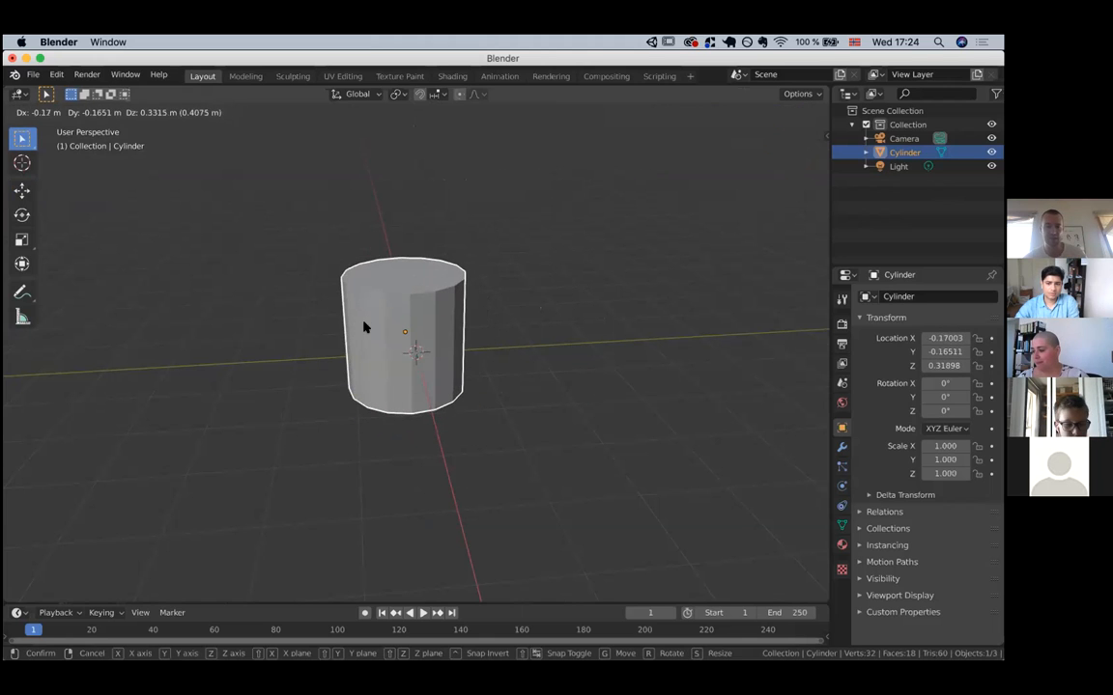
right_click(363, 325)
Move the cylinder freely by about 3.37 m along Y and 0.49 m up, inspect its position from several angles, and undo the move.
key("g")
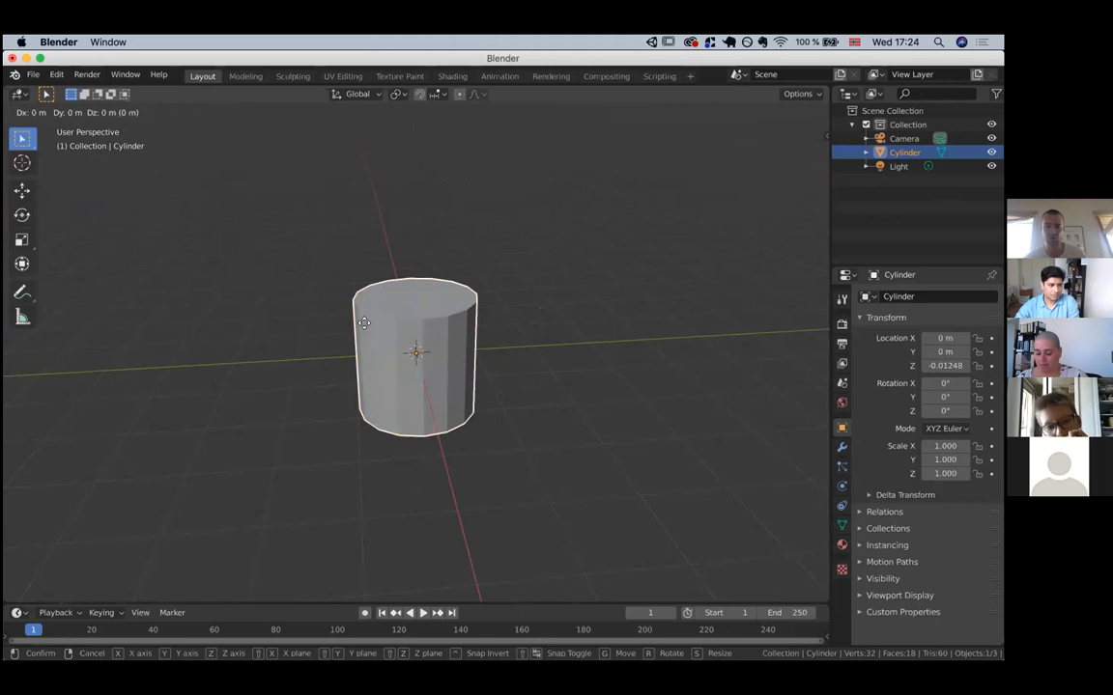
left_click(564, 292)
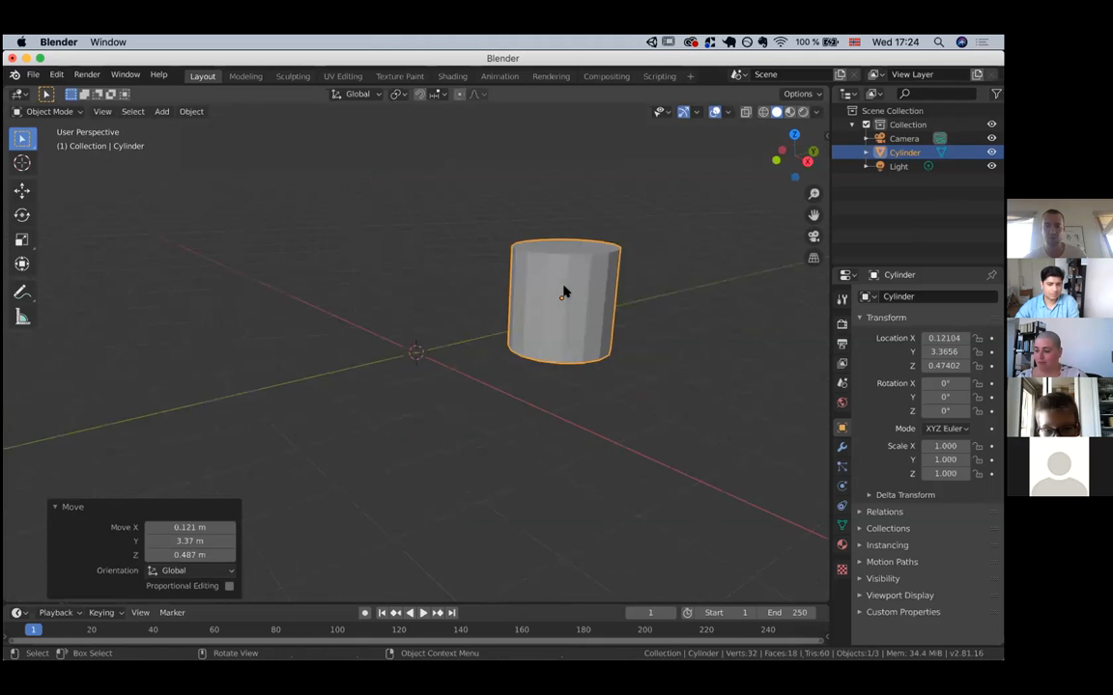
scroll(564, 292, "left", 10)
scroll(565, 292, "right", 4)
scroll(564, 292, "left", 2)
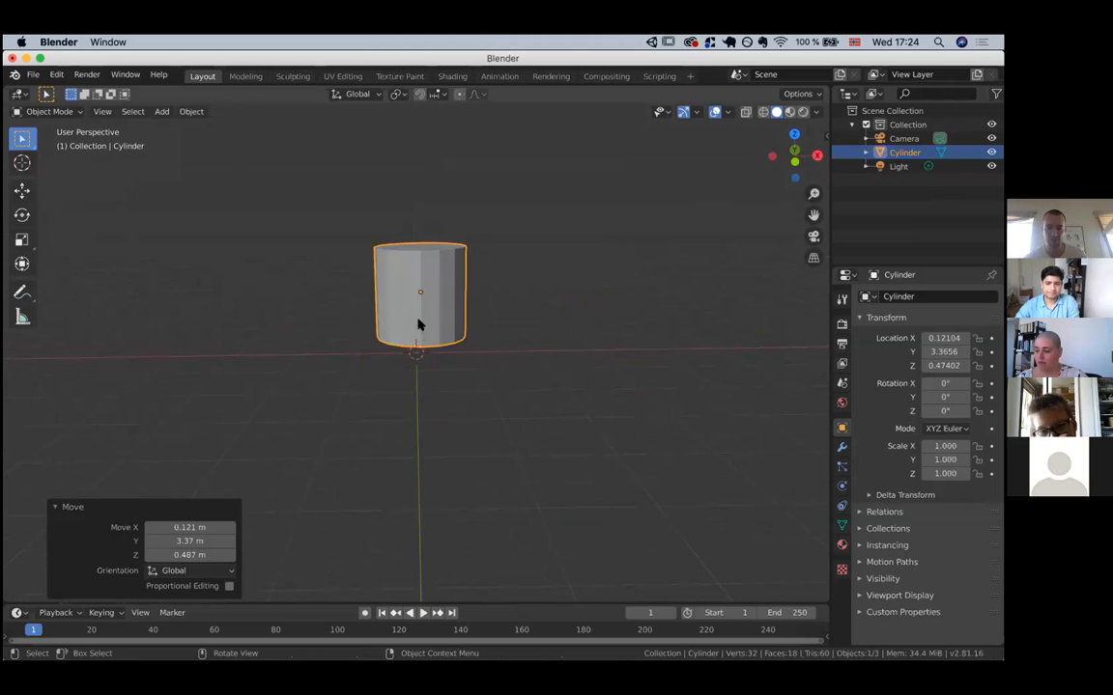
scroll(415, 348, "left", 10)
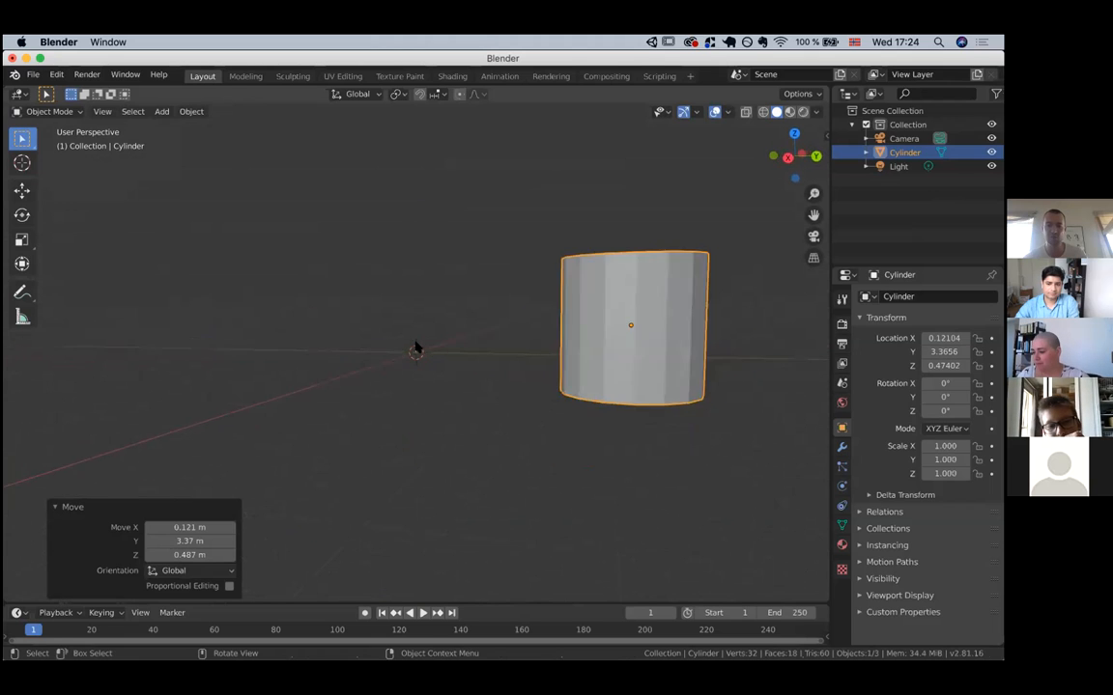
key("ctrl+z")
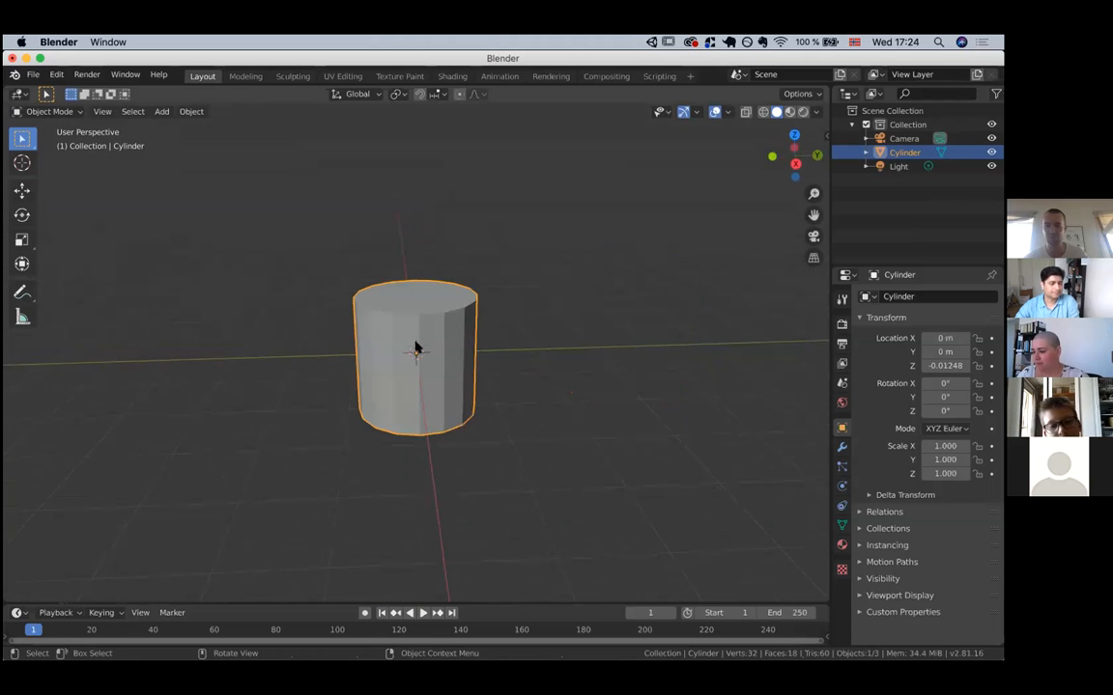
scroll(415, 348, "down", 3)
scroll(415, 348, "down", 2, "ctrl")
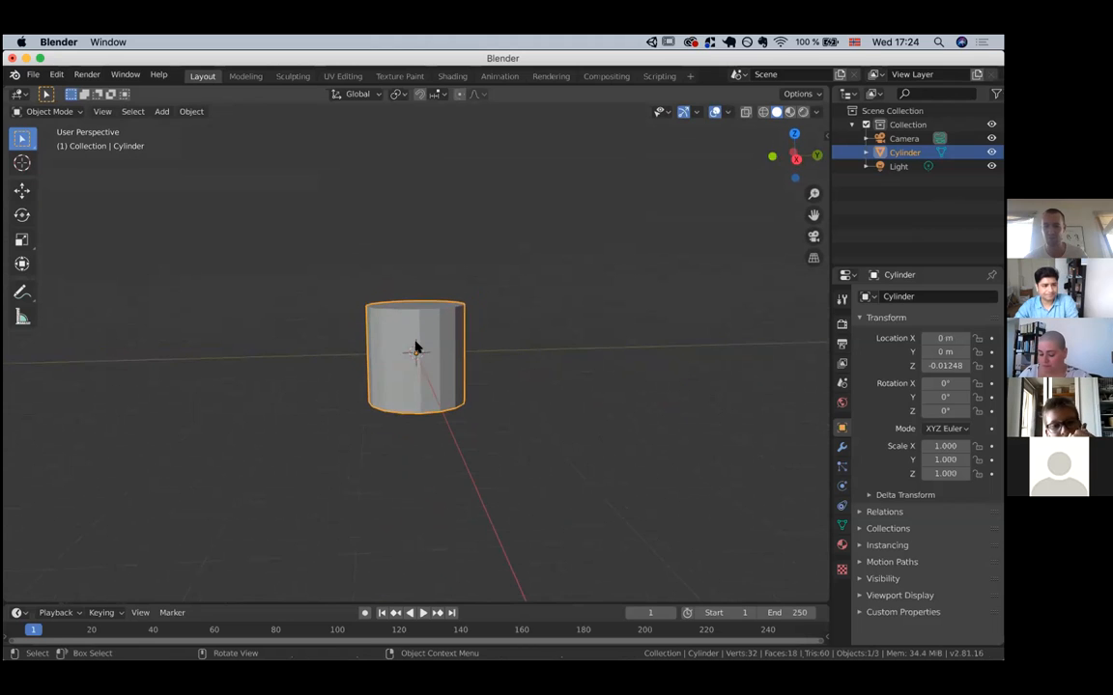
scroll(415, 347, "up", 3)
scroll(415, 348, "down", 3)
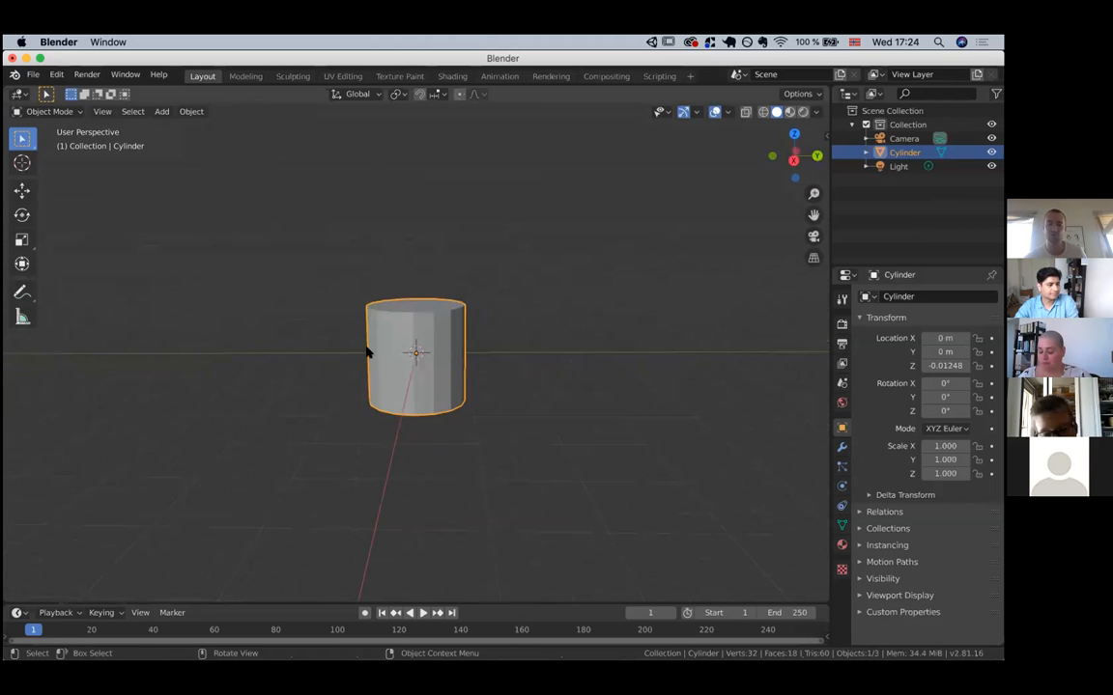
scroll(376, 358, "up", 3)
key("g")
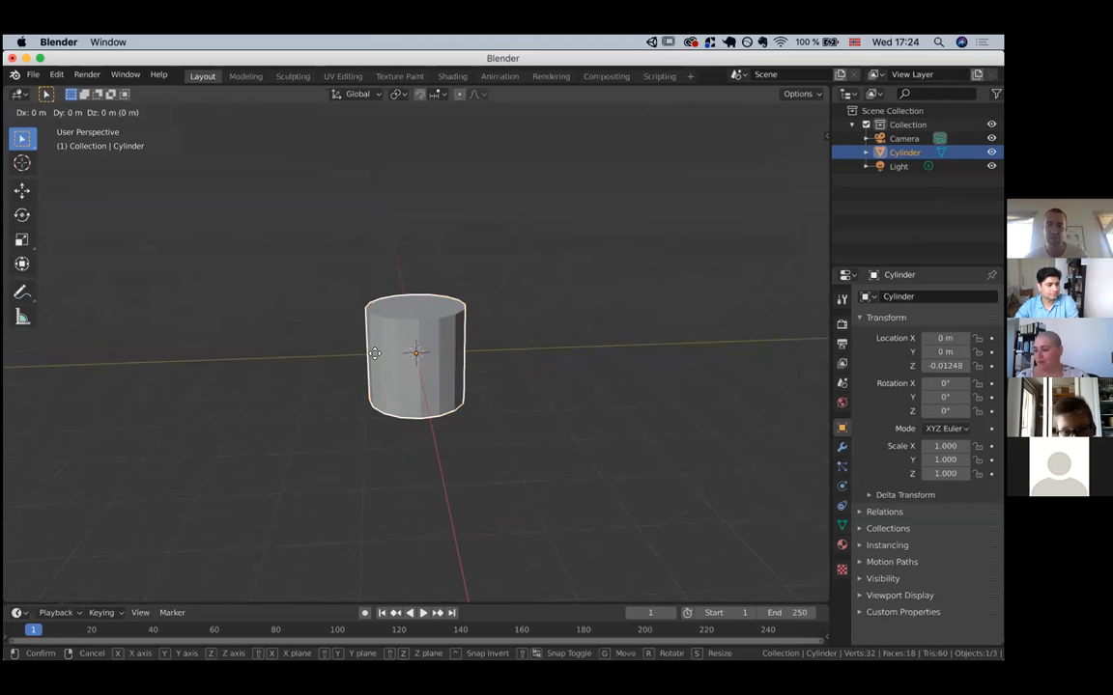
key("Escape")
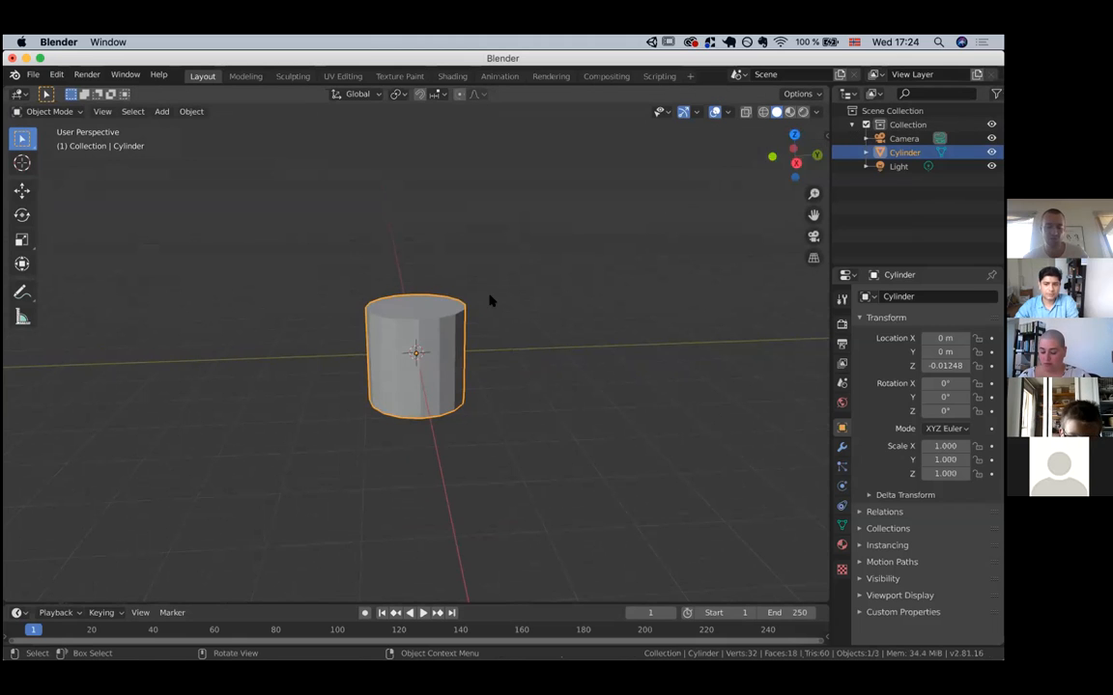
Try moving the cylinder about 2 m constrained to the global Y axis.
scroll(490, 301, "down", 2)
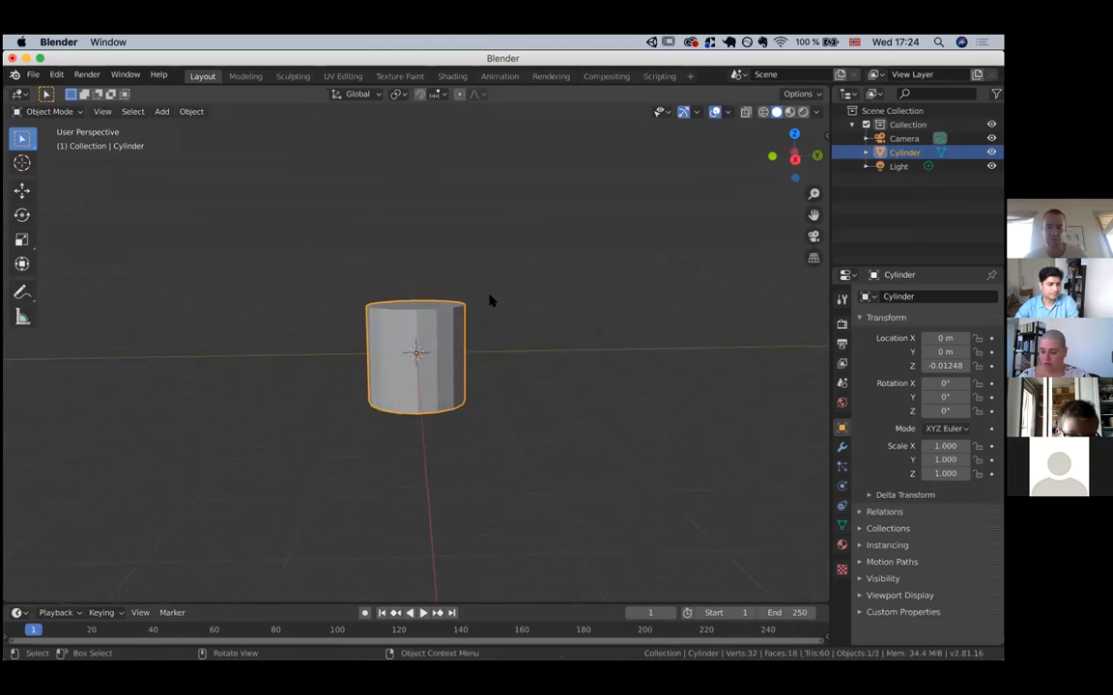
key("g")
key("y")
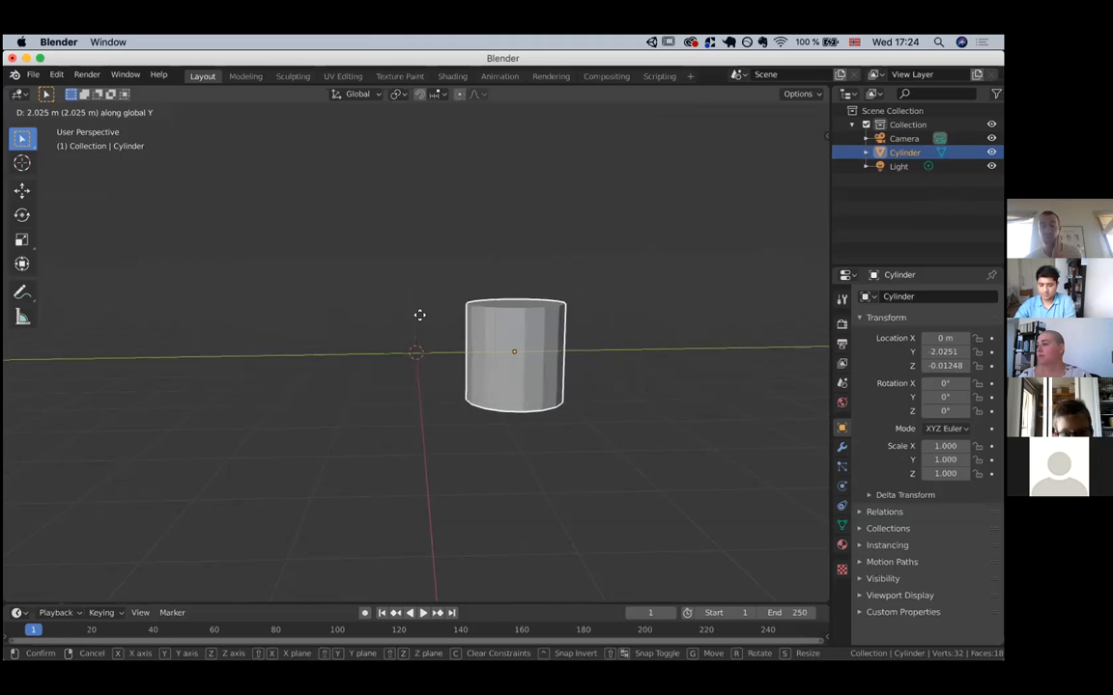
key("Escape")
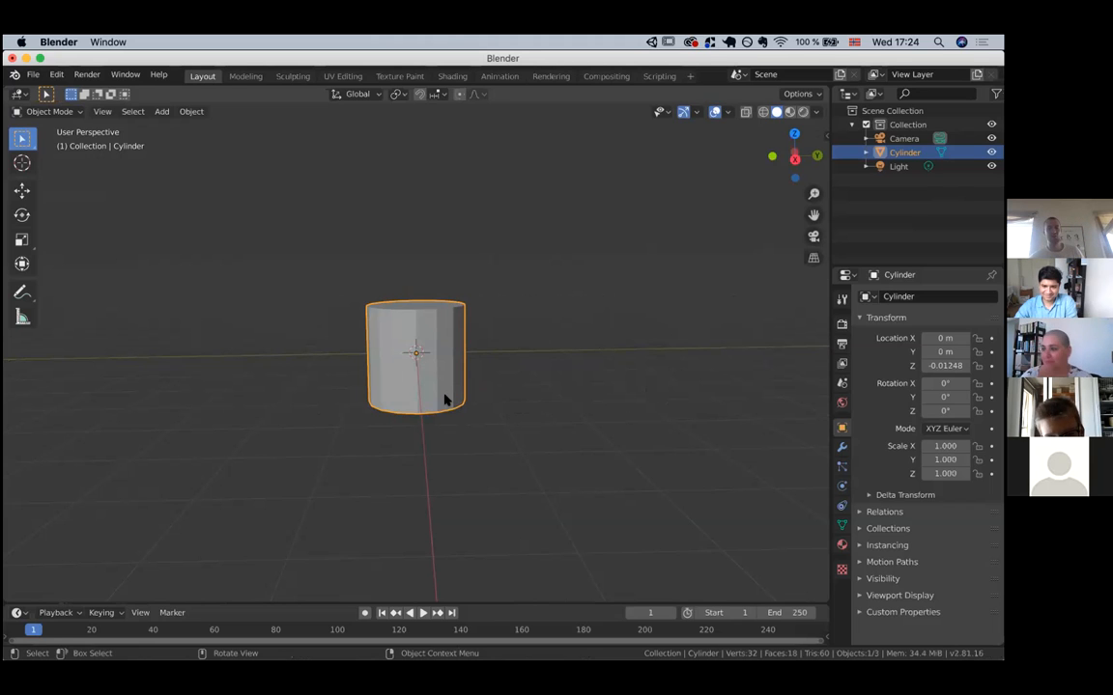
scroll(465, 252, "up", 5)
scroll(466, 252, "down", 4)
scroll(465, 252, "down", 1)
scroll(465, 252, "left", 4)
scroll(465, 252, "right", 2)
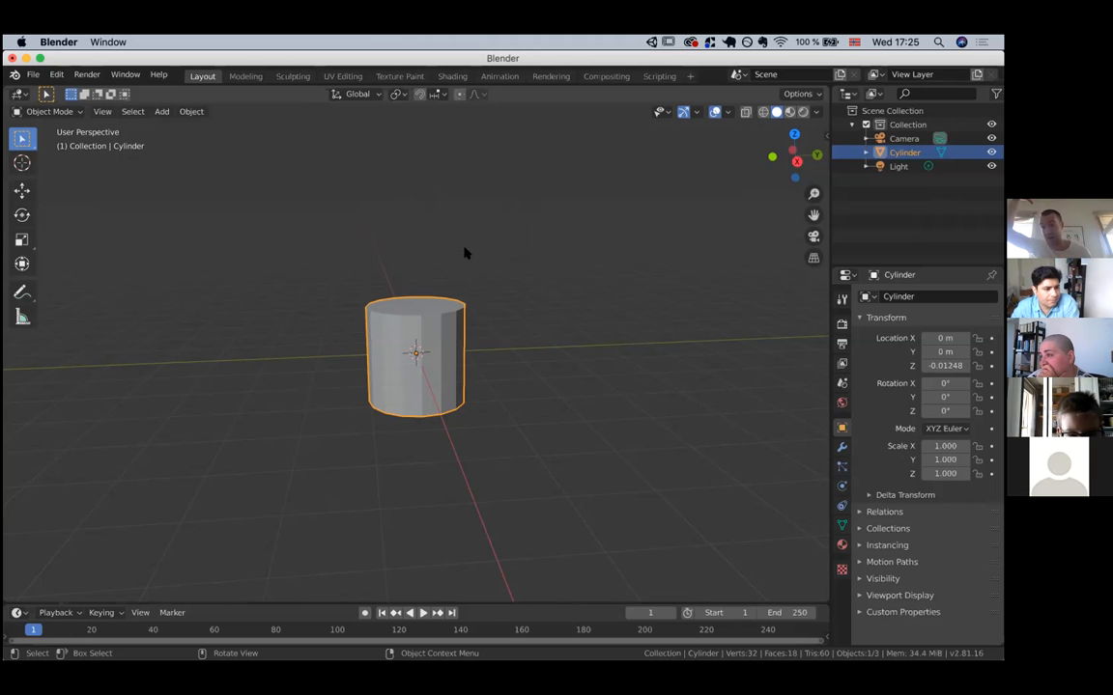
Enter Edit Mode on the cylinder, switch to face selection and select its top face.
key("Tab")
scroll(428, 307, "left", 3)
key("3")
left_click(427, 309)
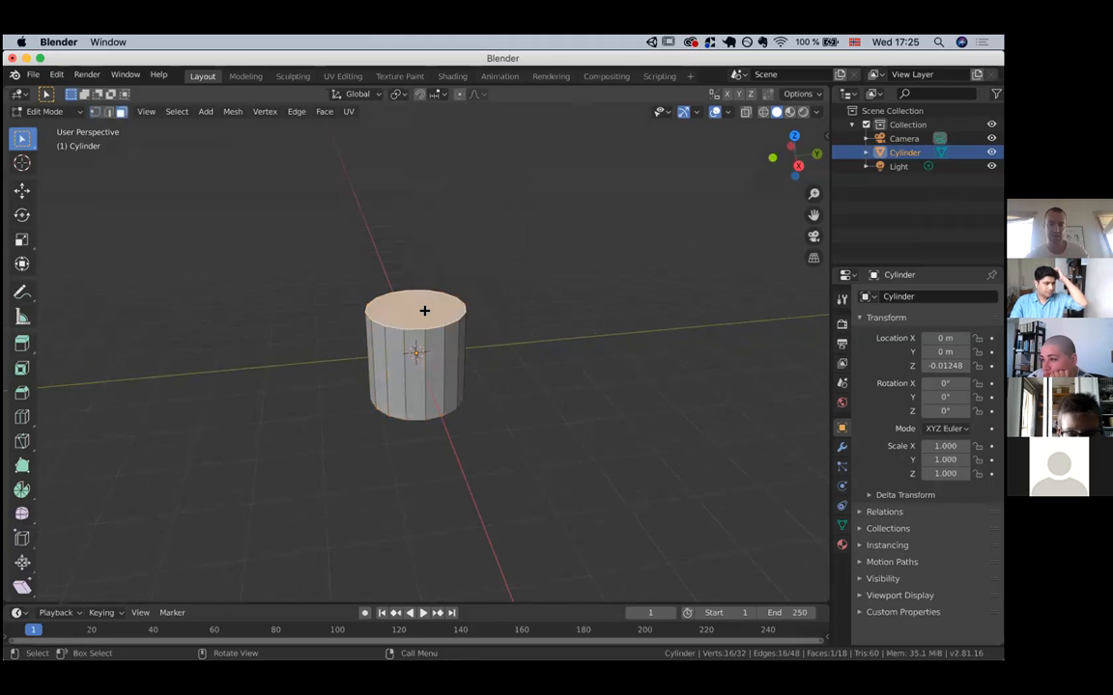
Try extruding the cylinder's top face upward and undo the extrusion.
key("e")
left_click(427, 219)
key("ctrl+z")
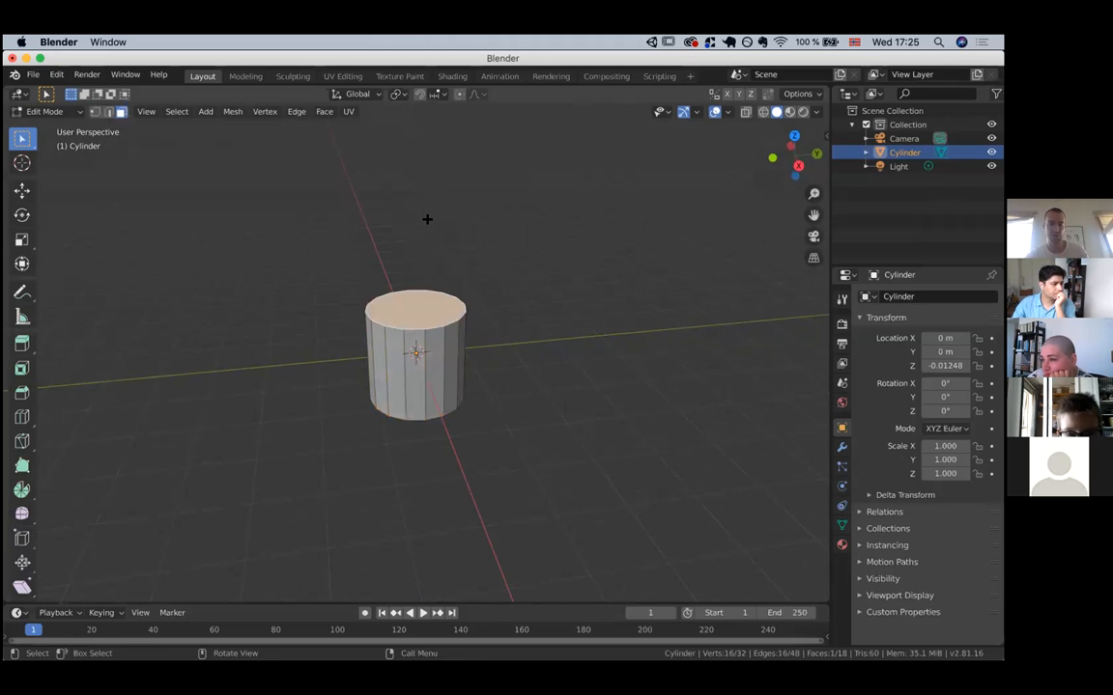
key("Tab")
scroll(431, 223, "down", 3)
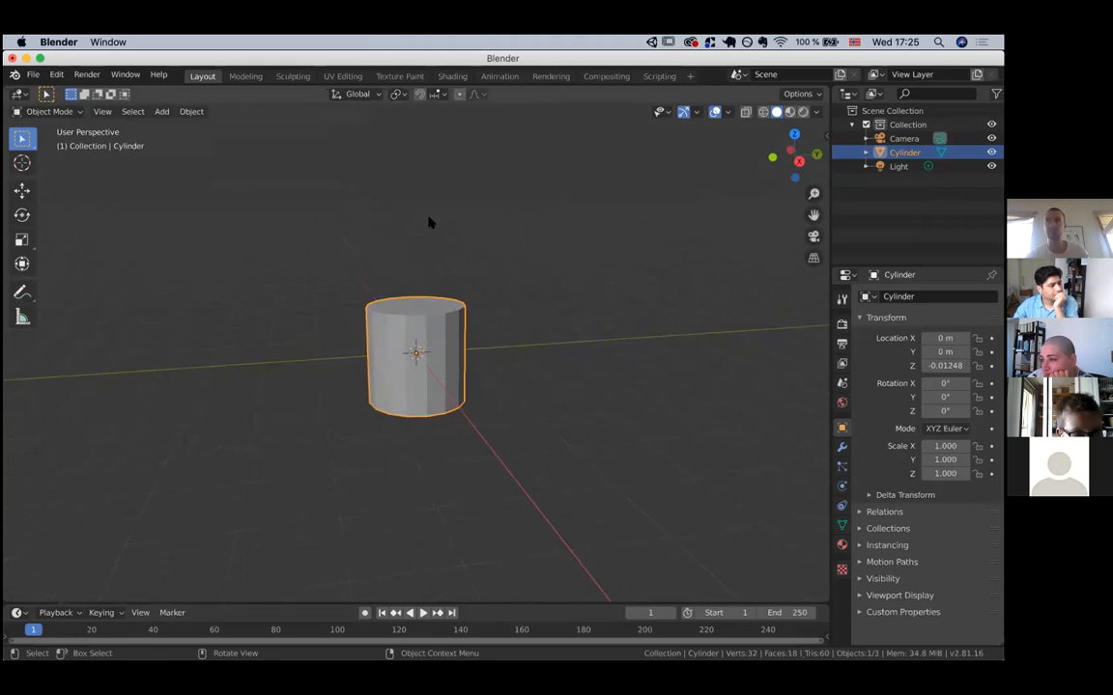
scroll(431, 223, "up", 3)
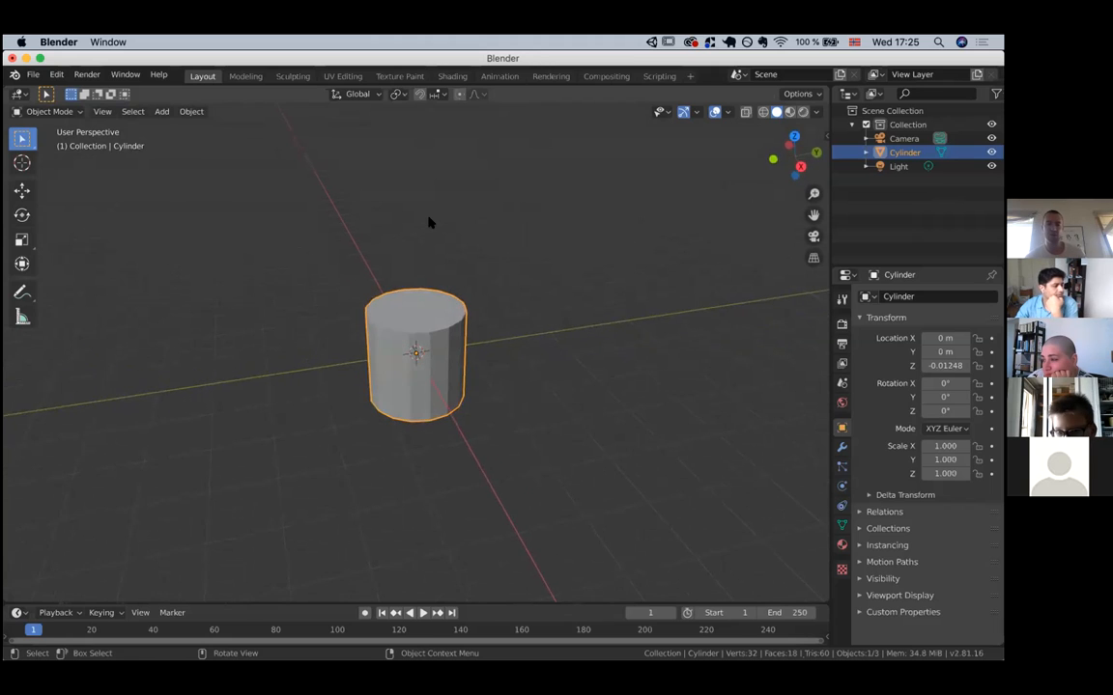
key("Tab")
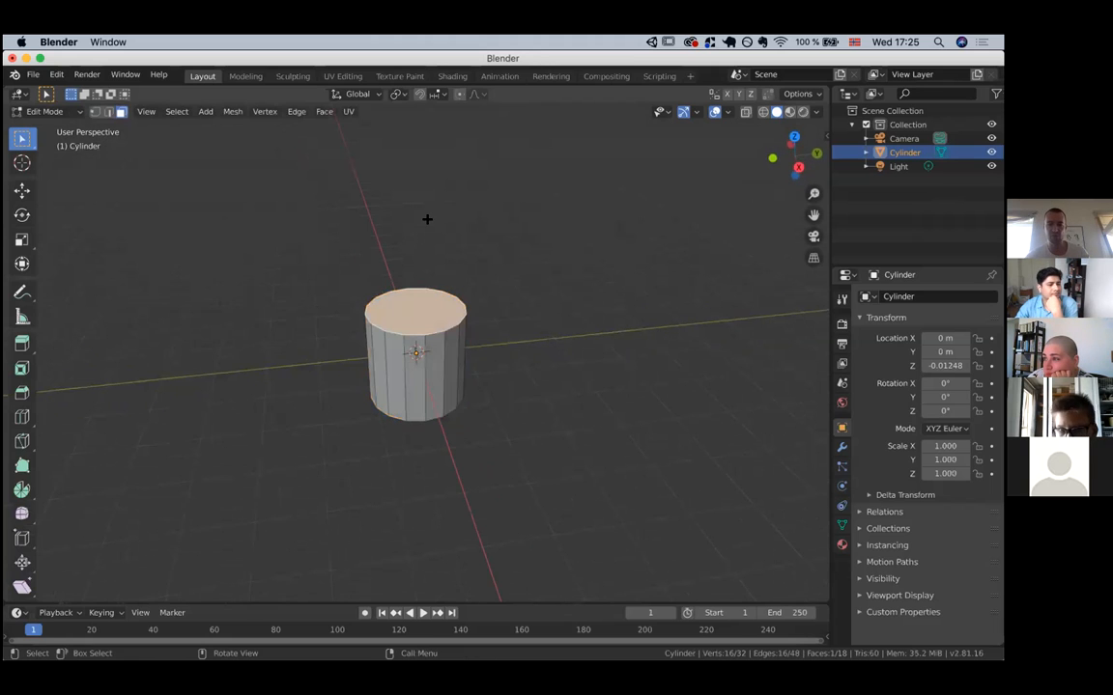
Inset the cylinder's top face by about 0.63 m and select one of its front side faces.
key("i")
left_click(447, 305)
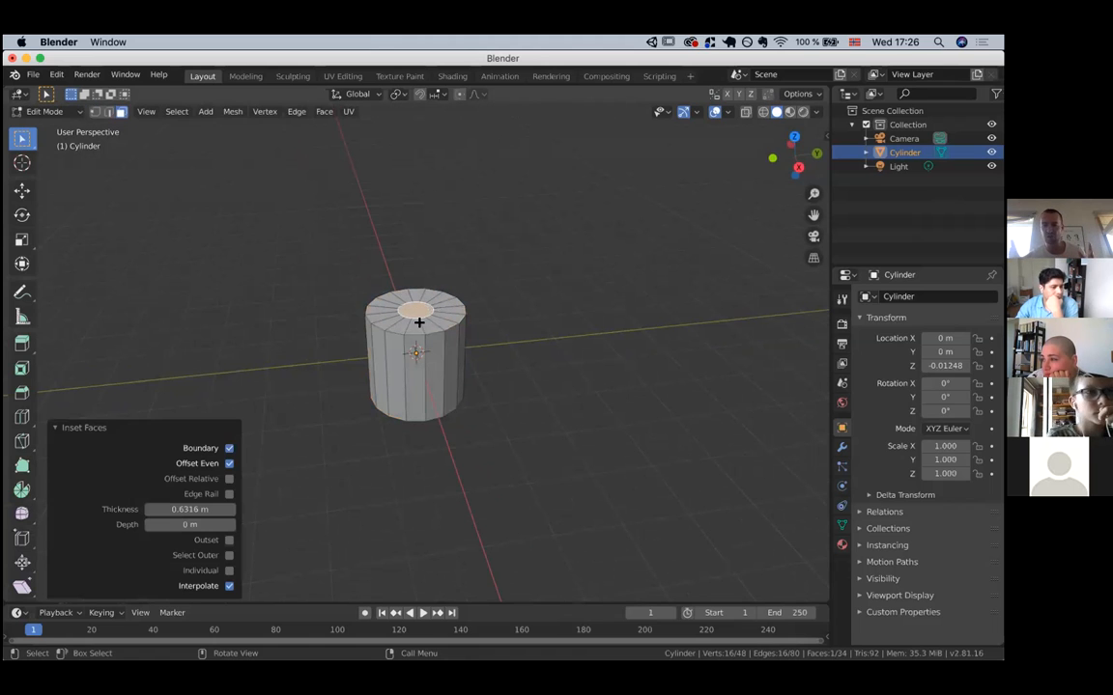
left_click(441, 372)
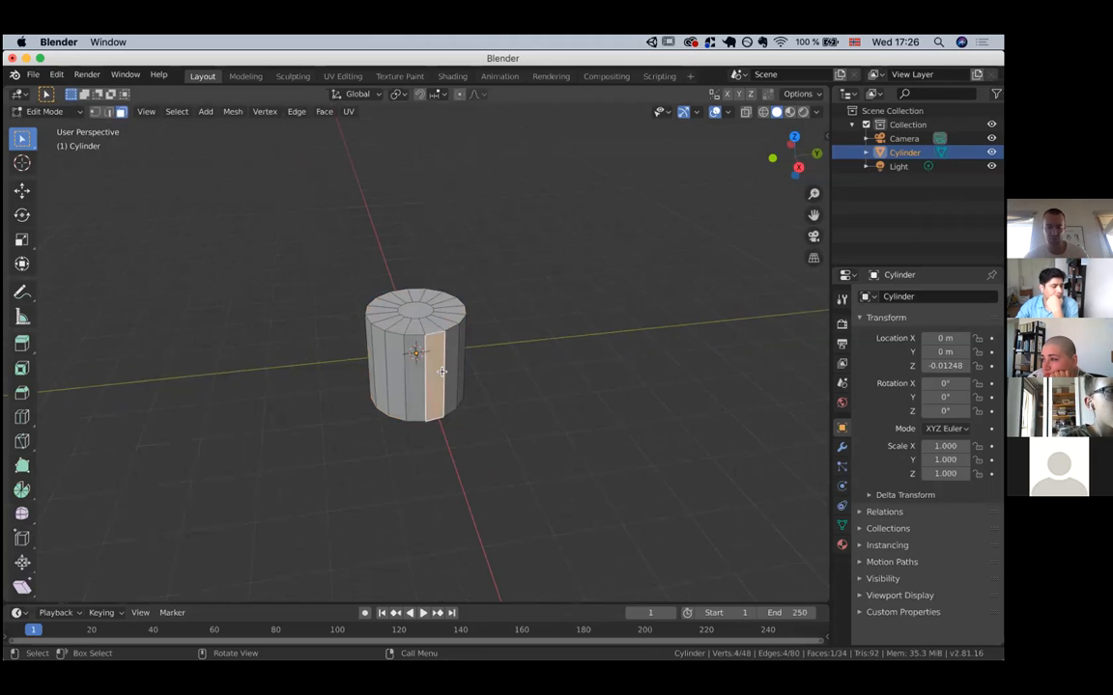
Try insetting the selected front side face and extruding it about 0.77 m outward, and undo back to before the insets.
key("i")
left_click(438, 372)
key("e")
left_click(549, 388)
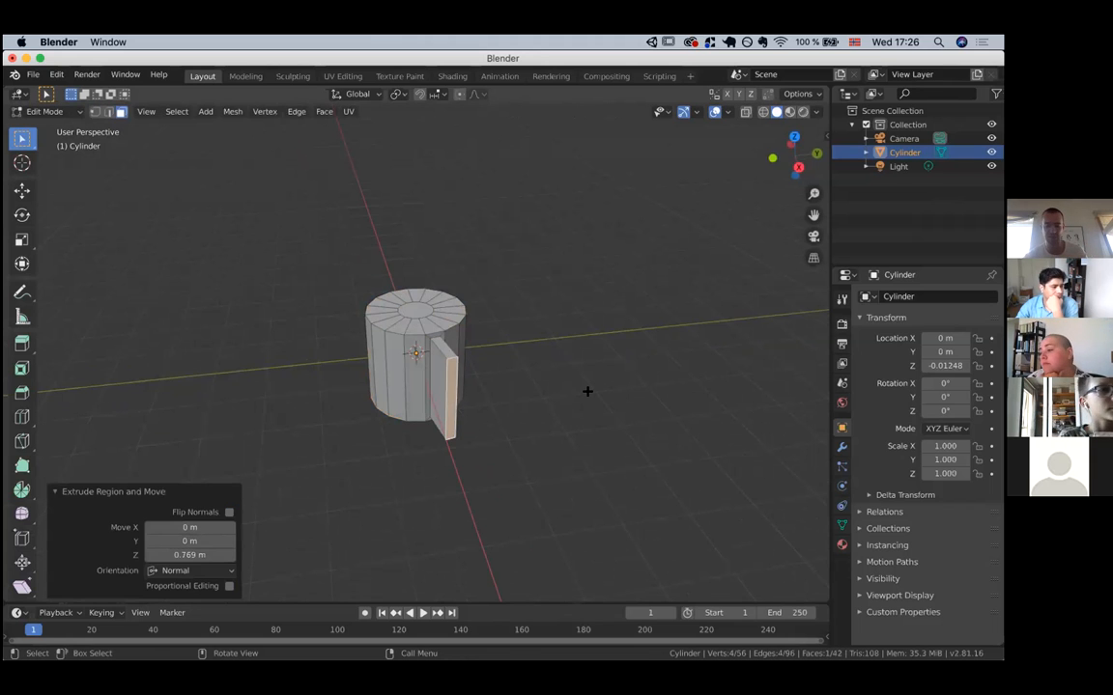
key("super+z")
key("super+z")
key("super+z")
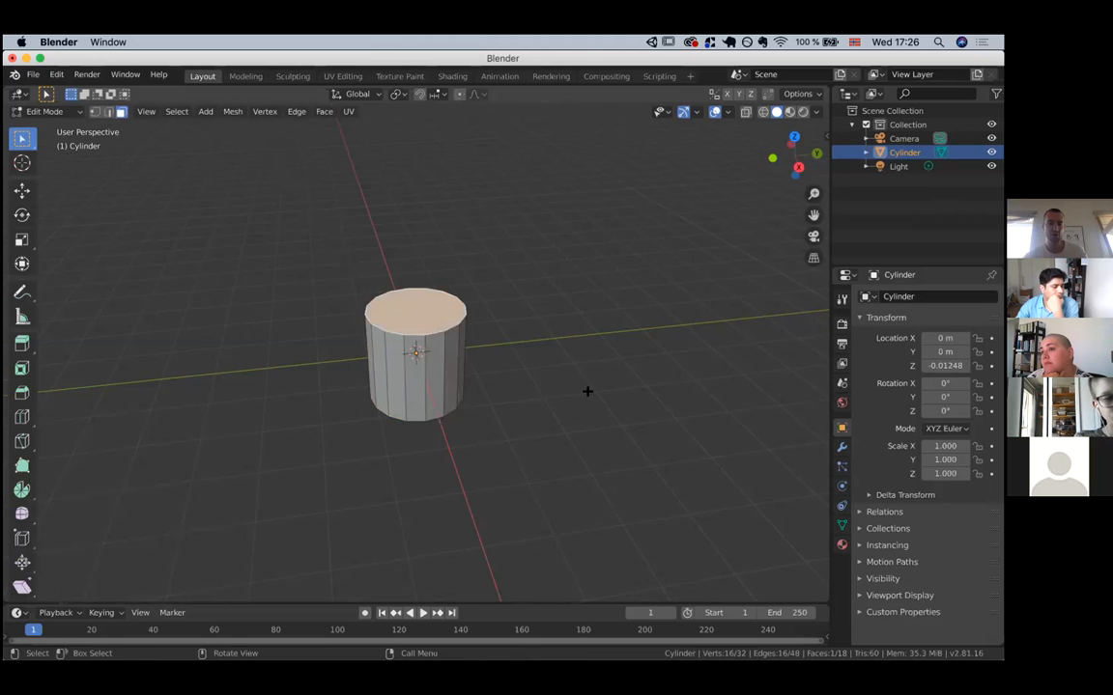
Switch the cylinder to Object Mode and return it to Edit Mode.
key("Tab")
scroll(587, 391, "right", 4)
key("Tab")
key("Tab")
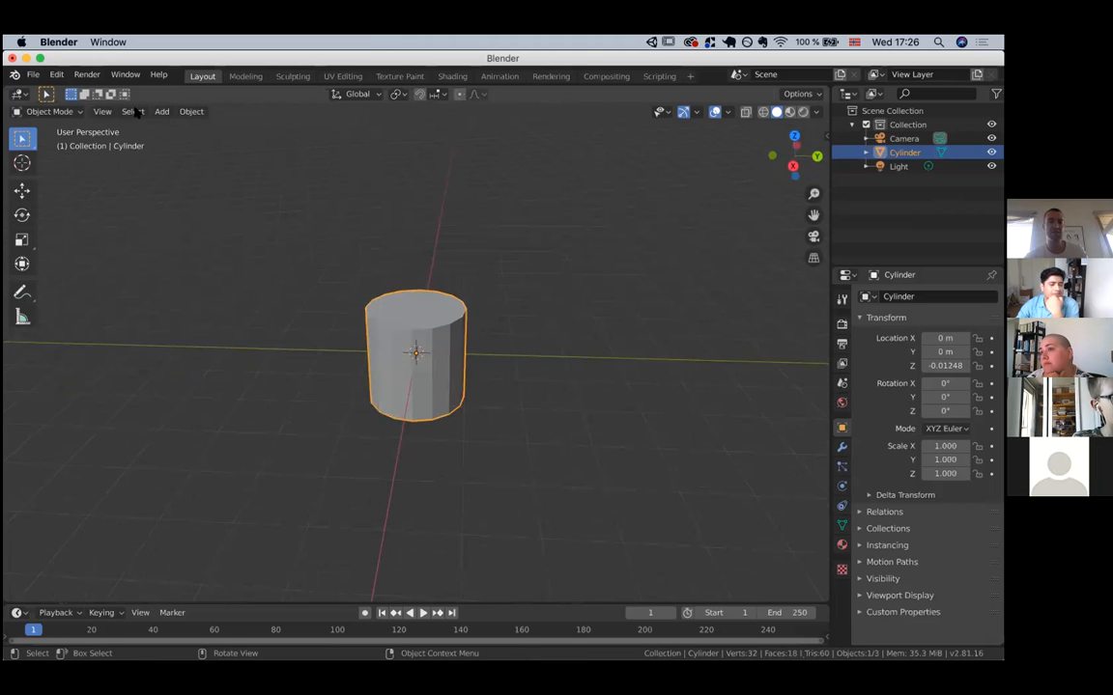
scroll(408, 312, "right", 3)
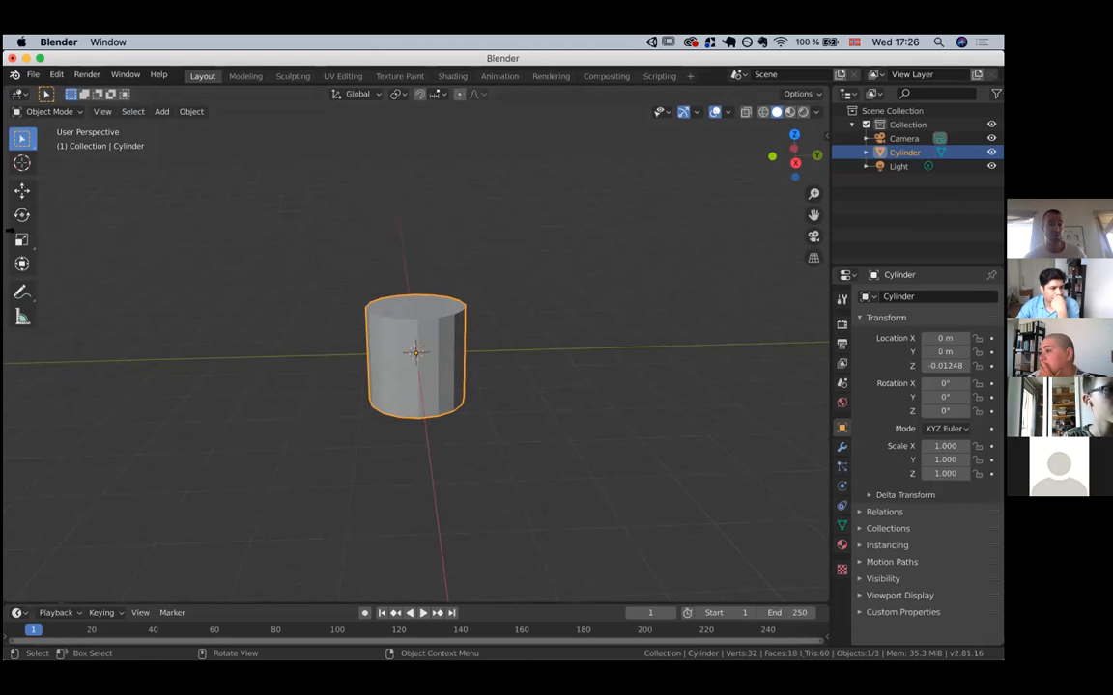
left_click(46, 112)
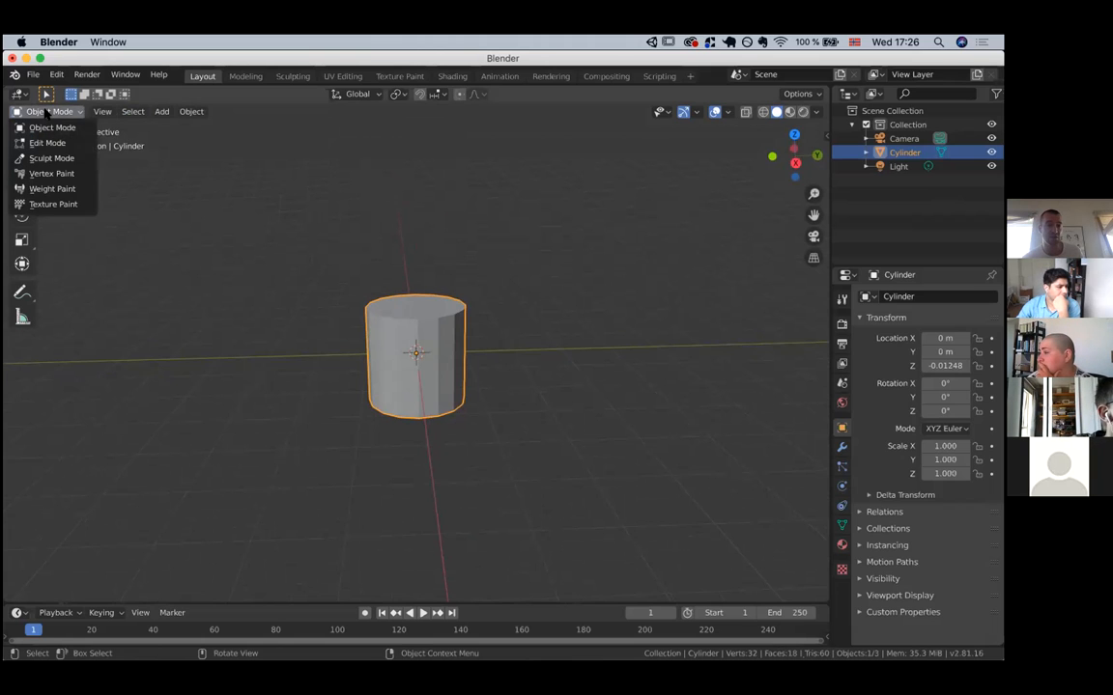
left_click(45, 143)
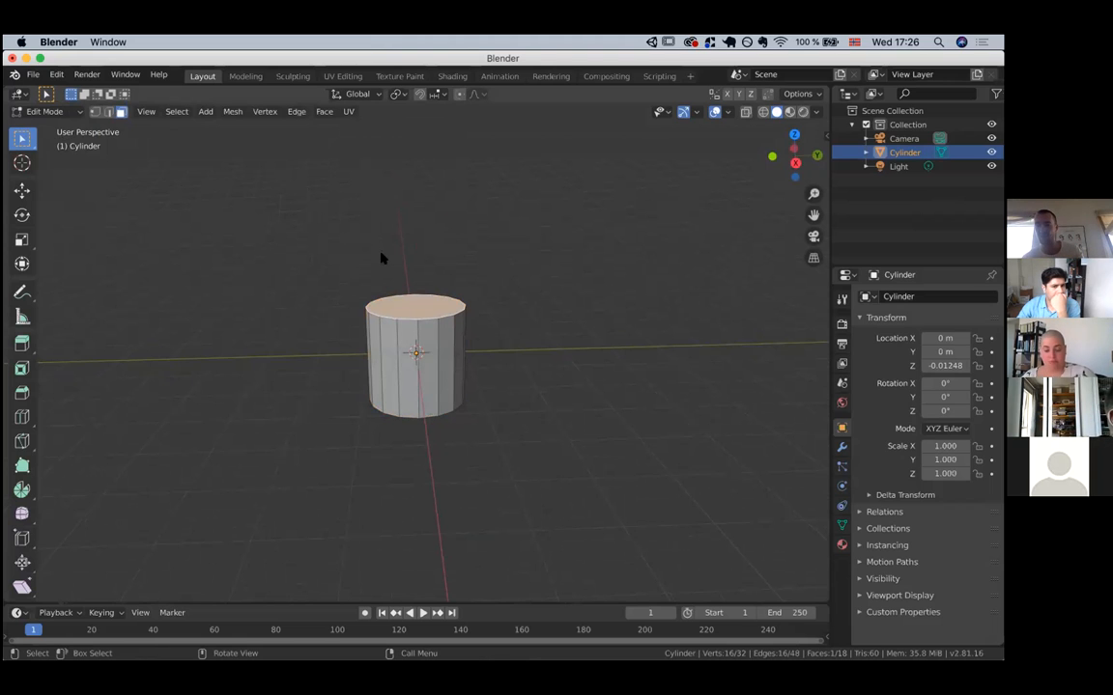
Toggle the cylinder repeatedly between Edit Mode and Object Mode, ending in Edit Mode.
key("Tab")
key("Tab")
key("Tab")
key("Tab")
key("Tab")
key("Tab")
key("Tab")
key("Tab")
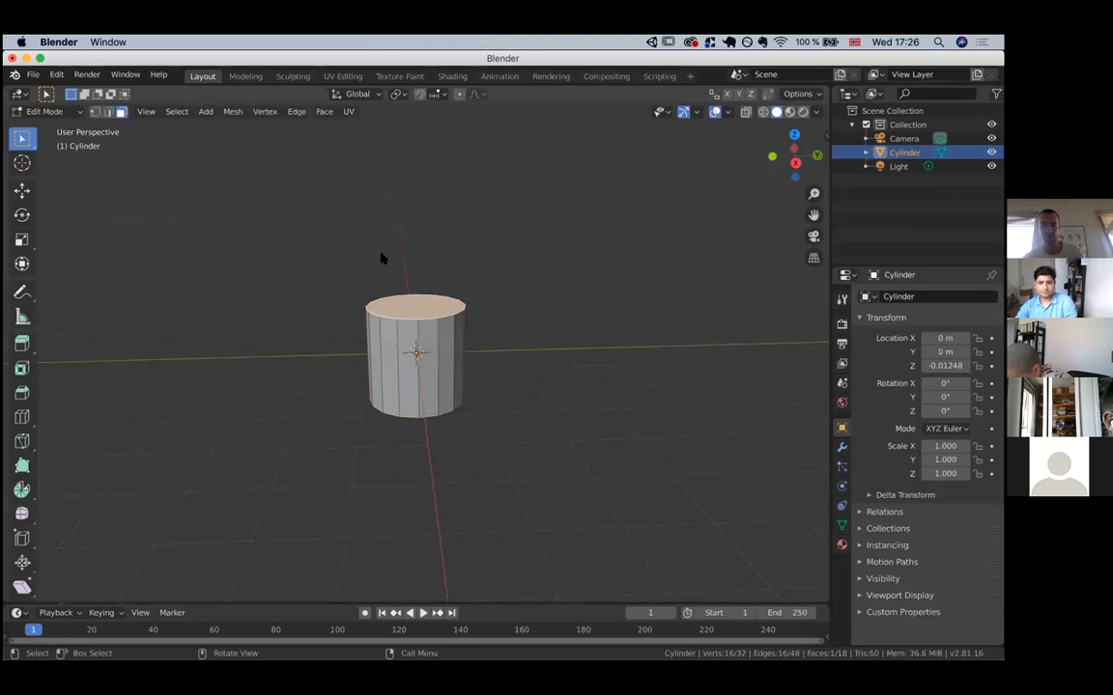
key("Tab")
key("Tab")
key("Tab")
key("Tab")
key("Tab")
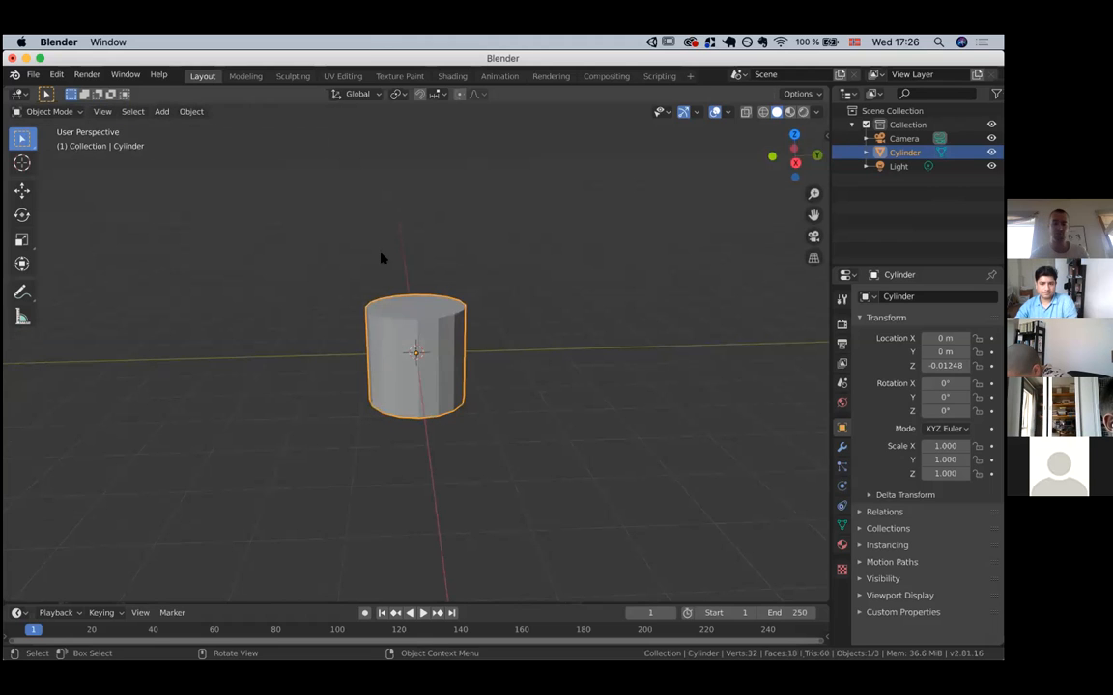
key("Tab")
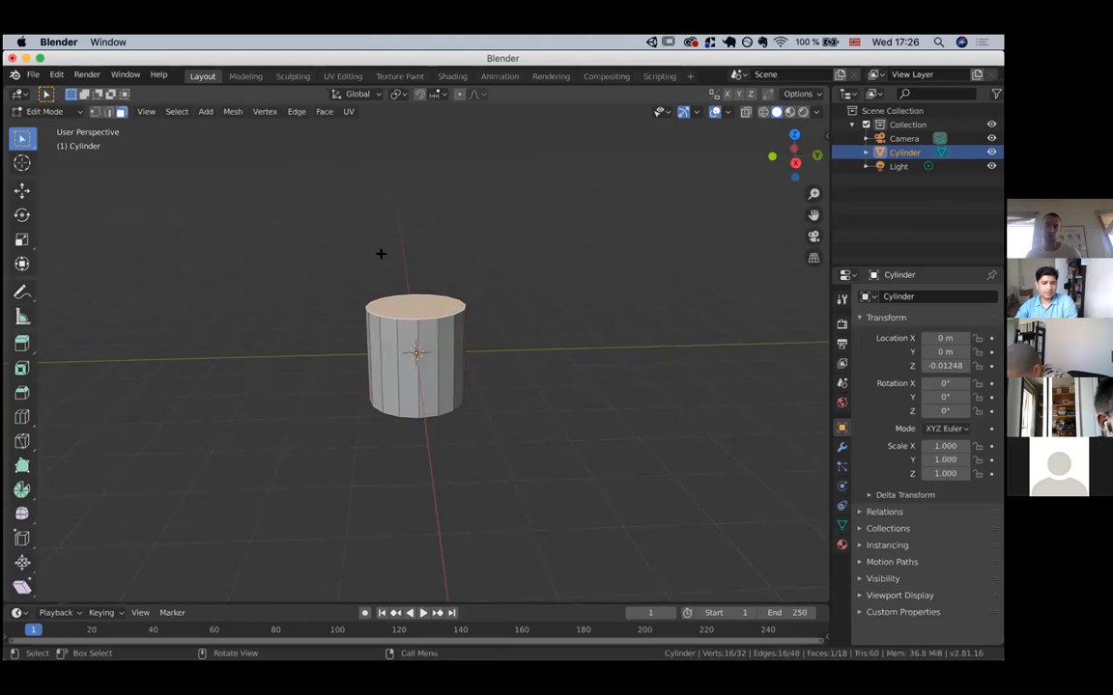
Clear the face selection and select the cylinder's top face and one front side face in turn.
left_click(546, 307)
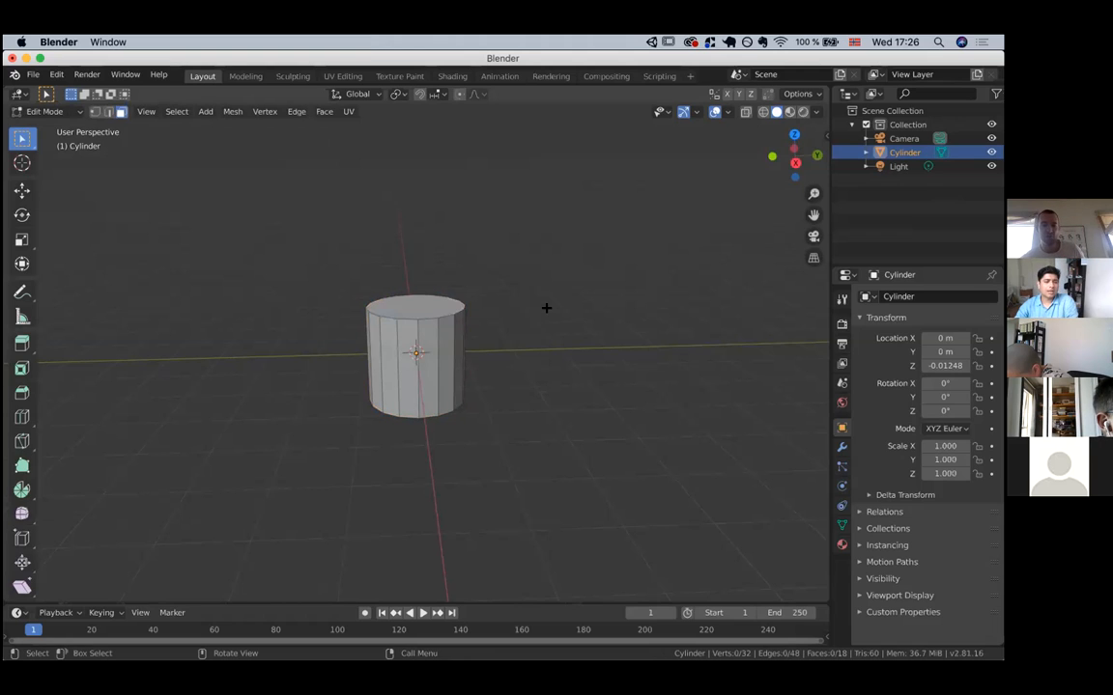
scroll(546, 308, "down", 2)
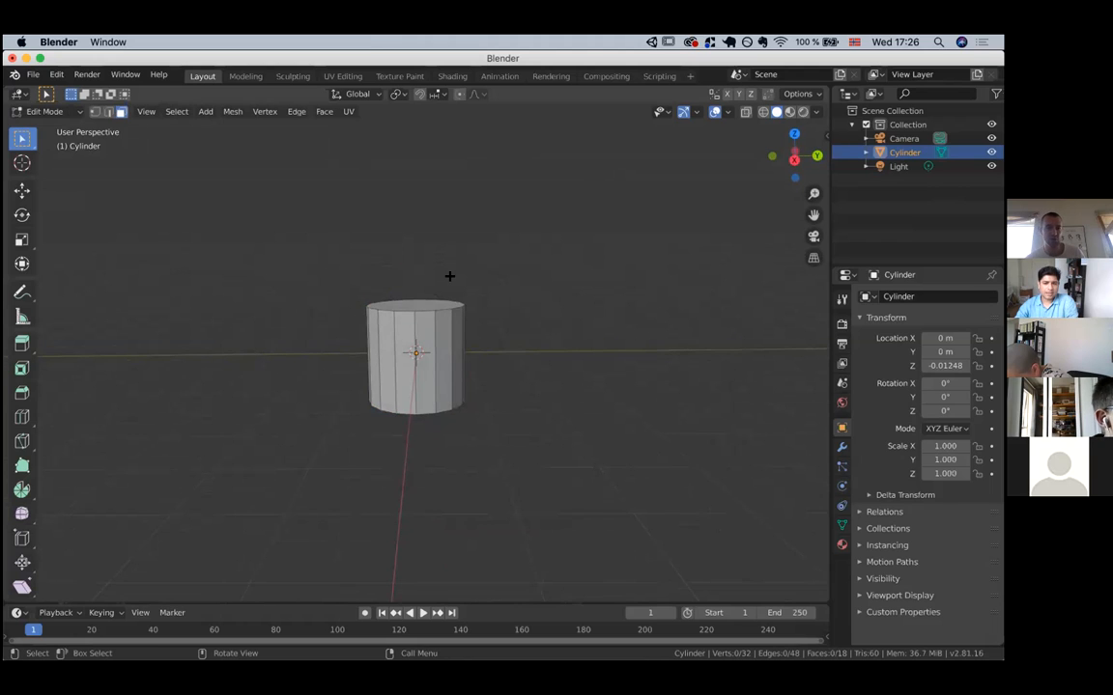
scroll(449, 276, "up", 3)
scroll(449, 277, "up", 3)
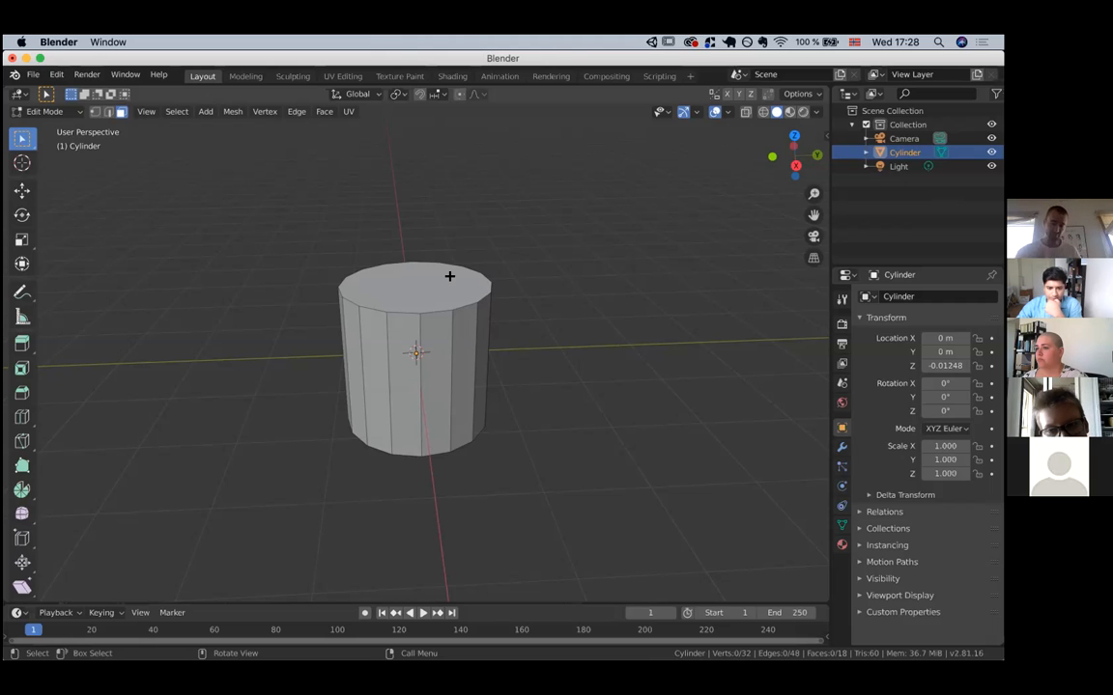
scroll(449, 277, "right", 5)
scroll(449, 277, "left", 4)
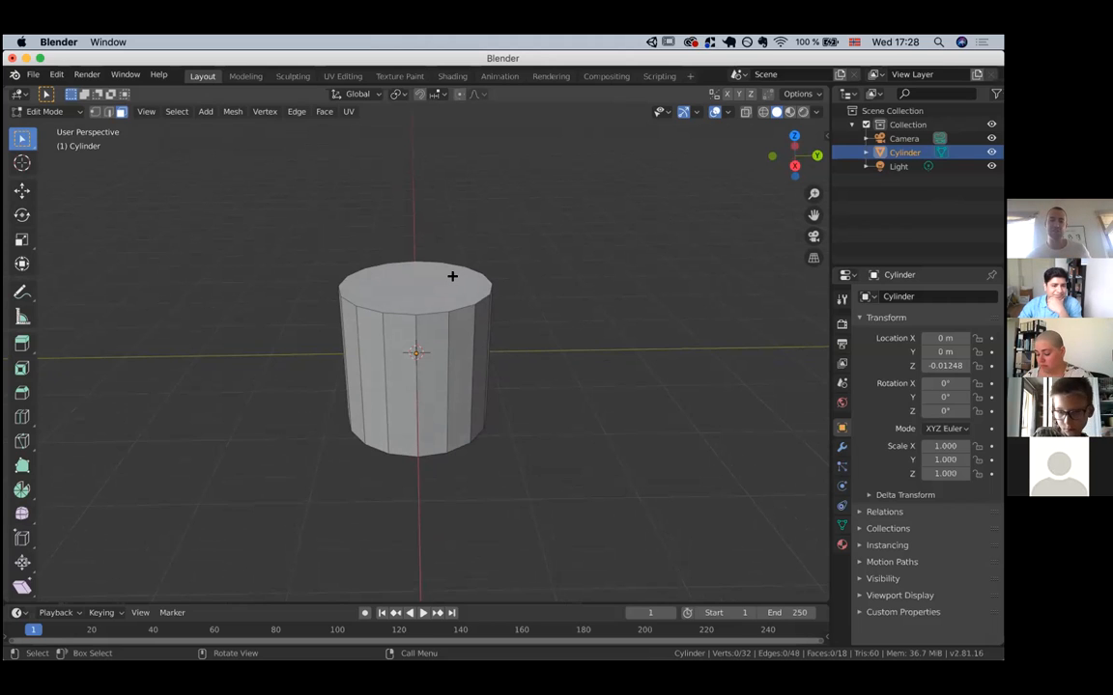
left_click(396, 282)
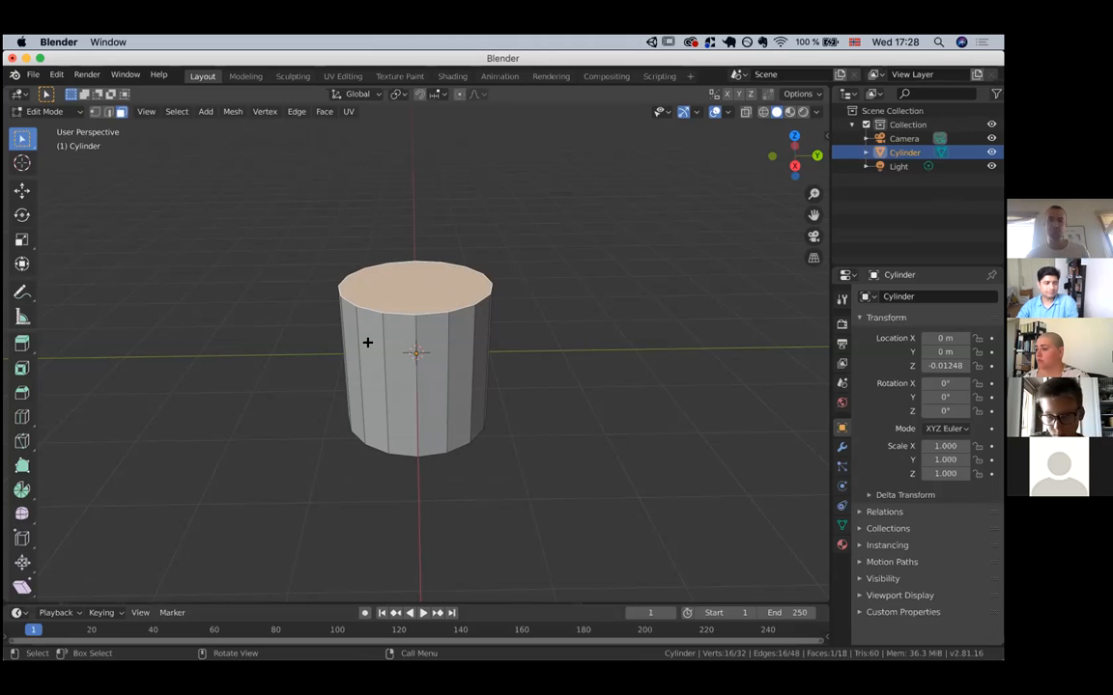
left_click(440, 356)
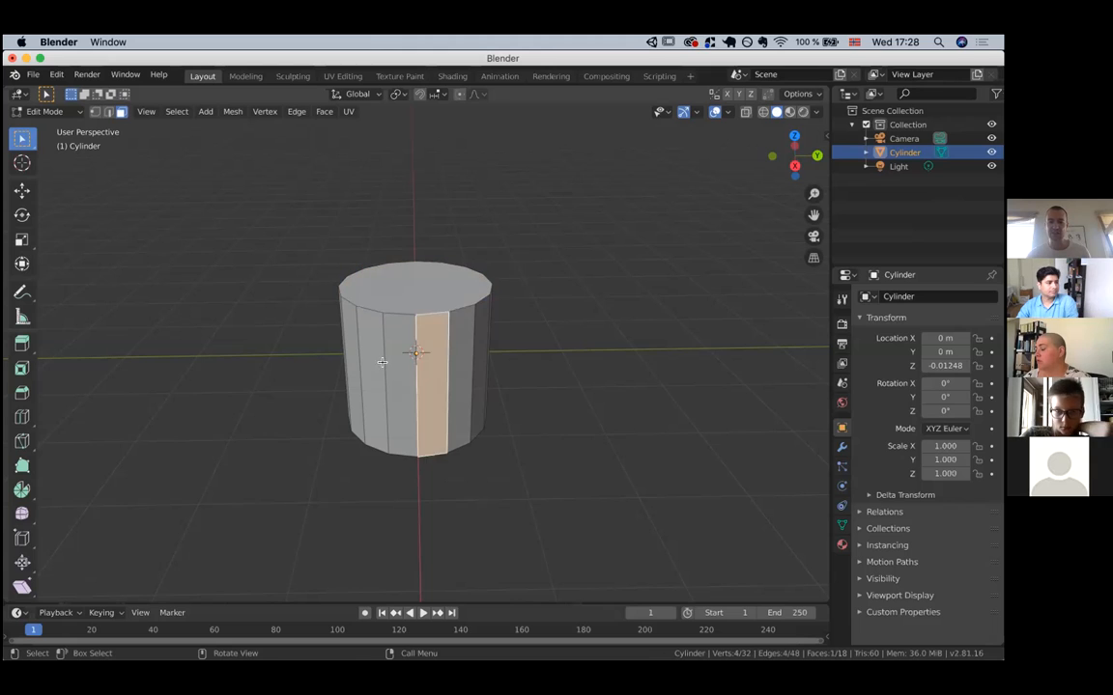
Hide and reveal a front side face of the cylinder, and try moving that face about 1 m outward.
left_click(381, 362)
key("h")
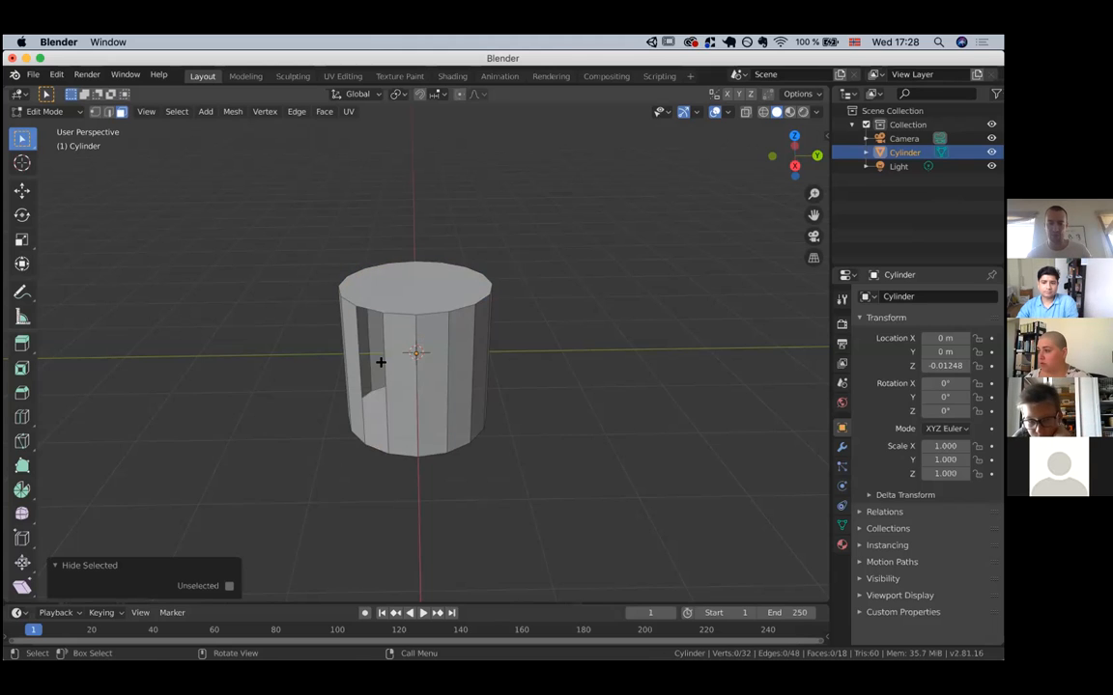
key("alt+h")
key("e")
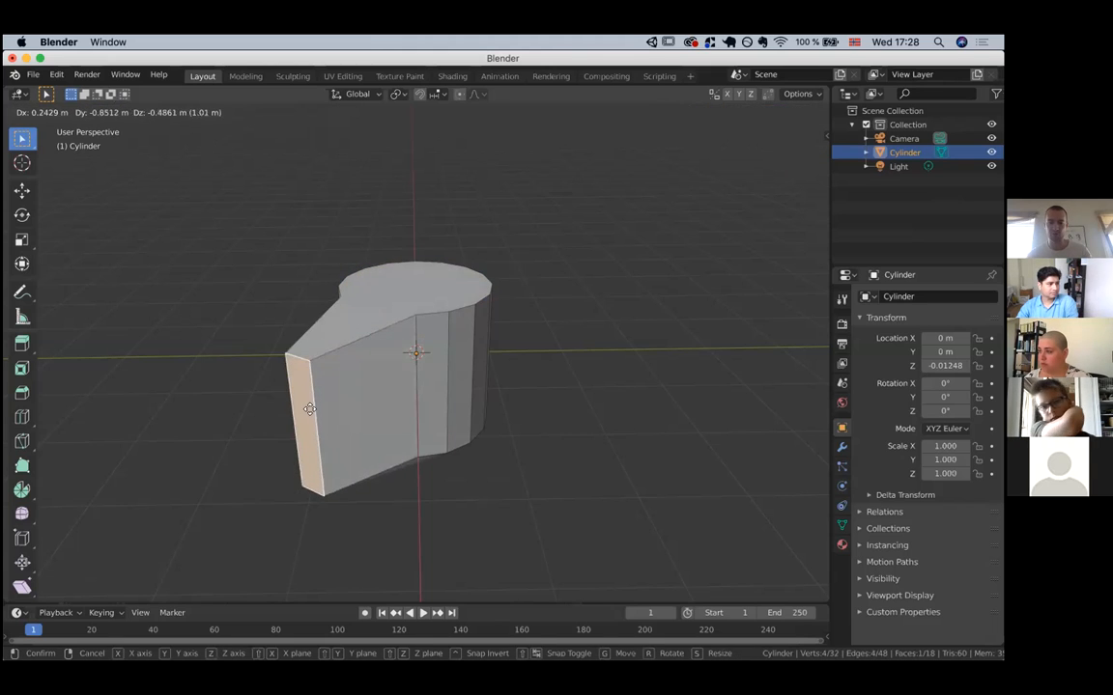
key("Escape")
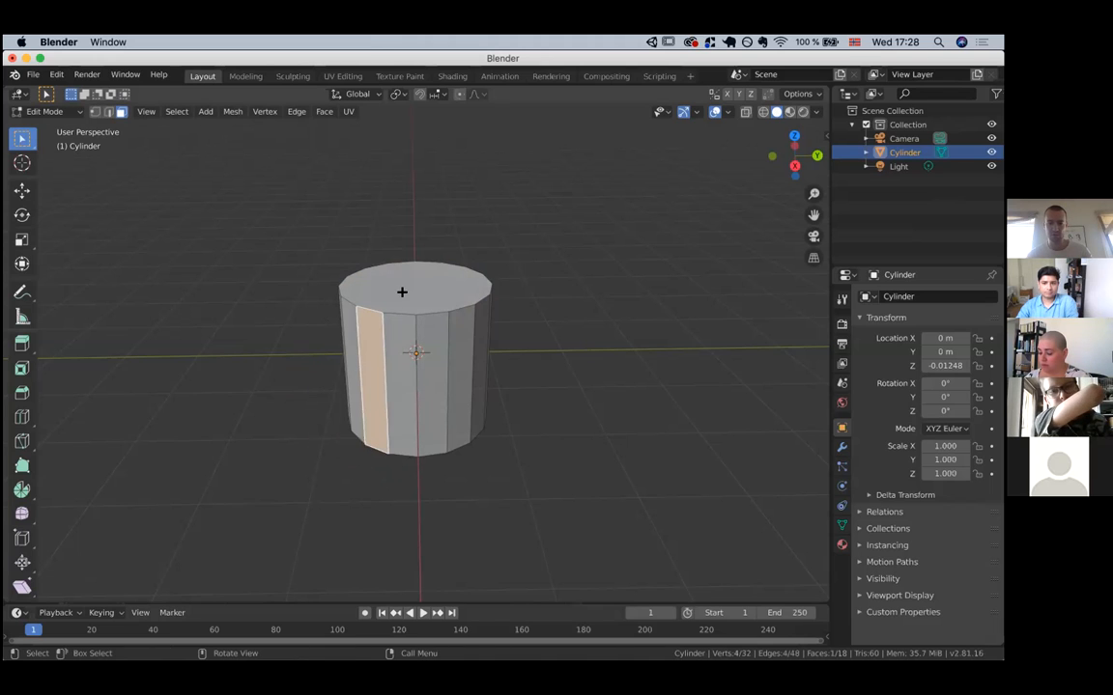
Select the cylinder's top face and try moving it about 0.8 m sideways.
left_click(401, 292)
key("g")
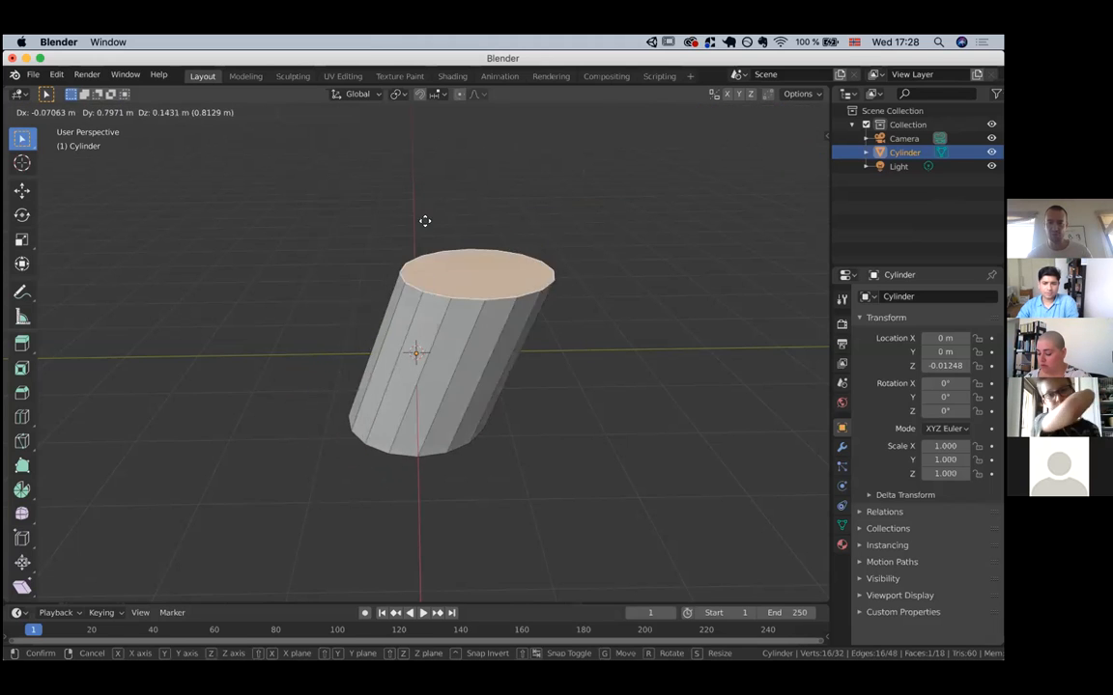
key("Escape")
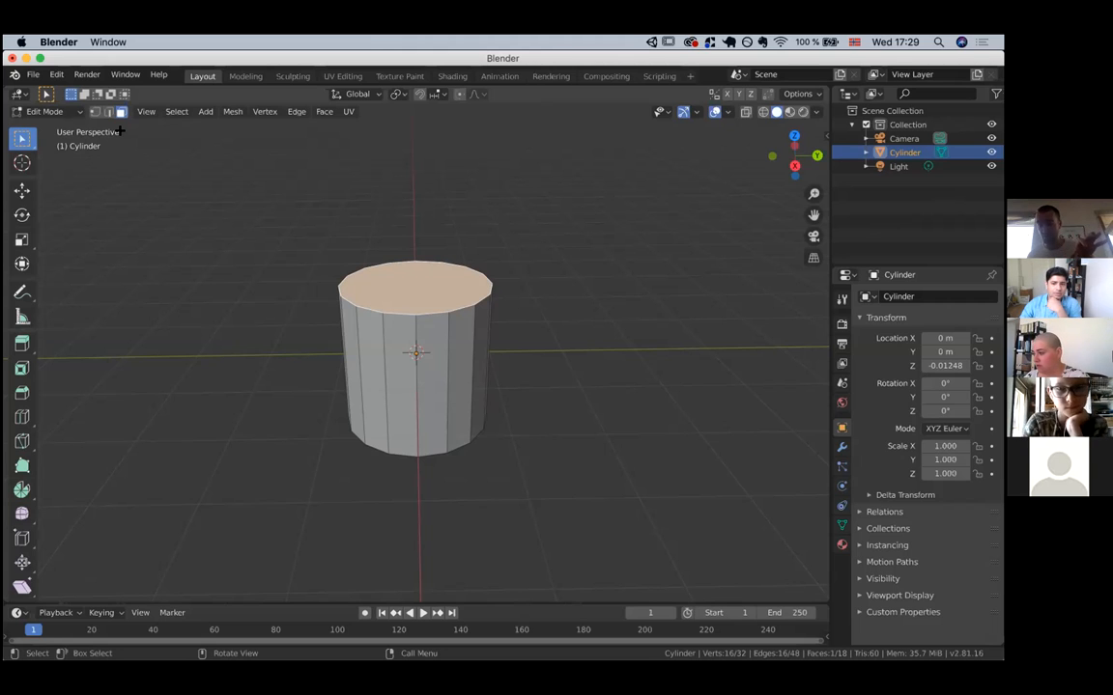
Cycle the selection mode repeatedly through vertex, edge and face select, ending in face select.
key("1")
key("2")
key("3")
key("1")
key("2")
key("3")
key("1")
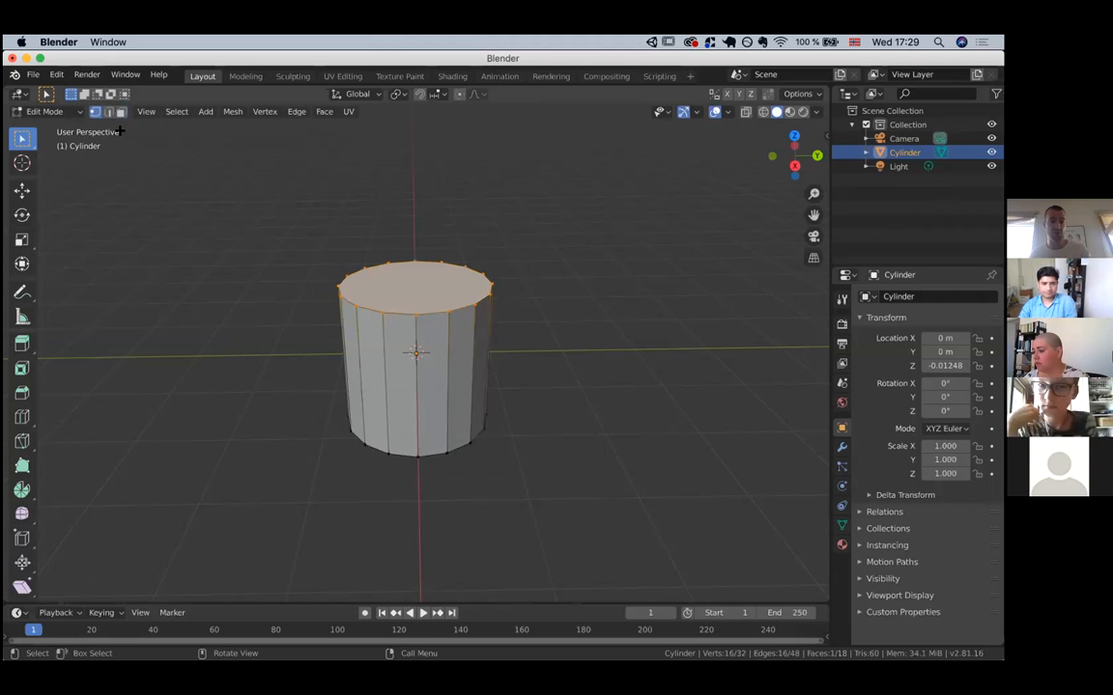
key("2")
key("3")
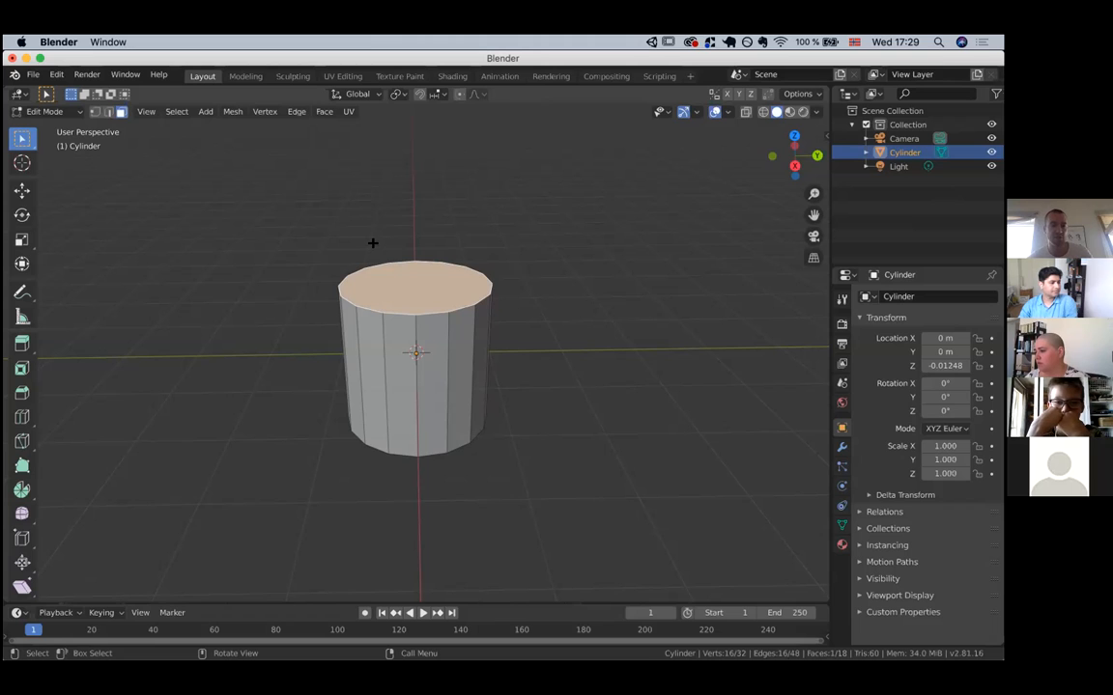
In vertex select mode, pull one front top-rim vertex outward and move another by about X 0.115, Y 0.155, Z -0.229 m.
key("1")
left_click(358, 305)
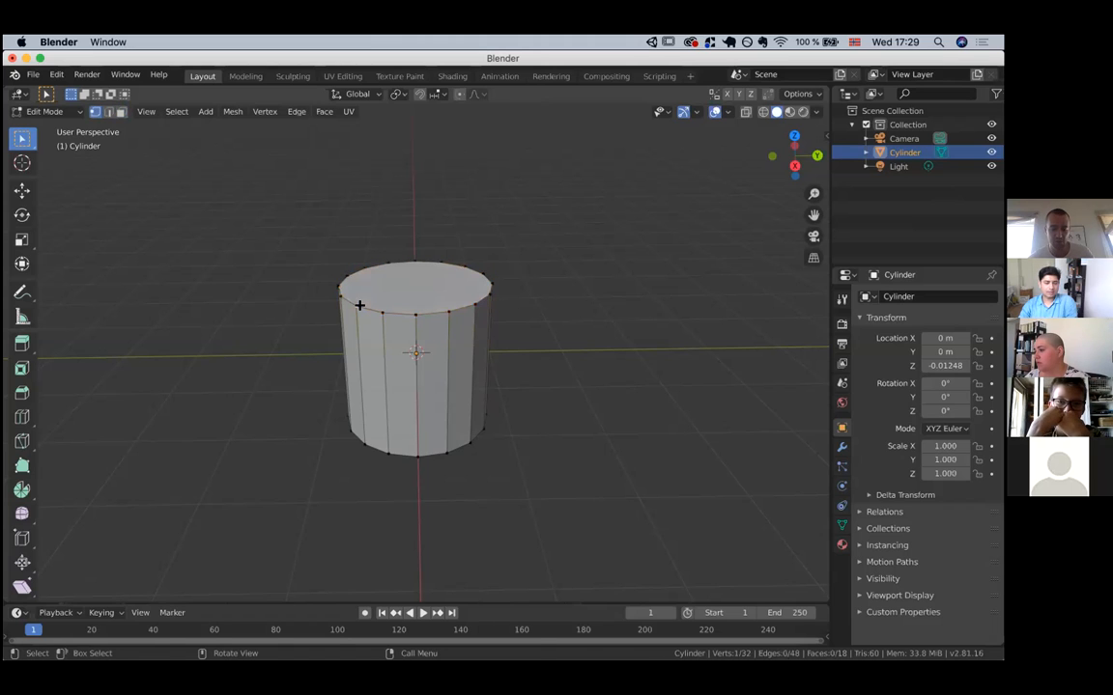
key("g")
left_click(324, 318)
left_click(421, 316)
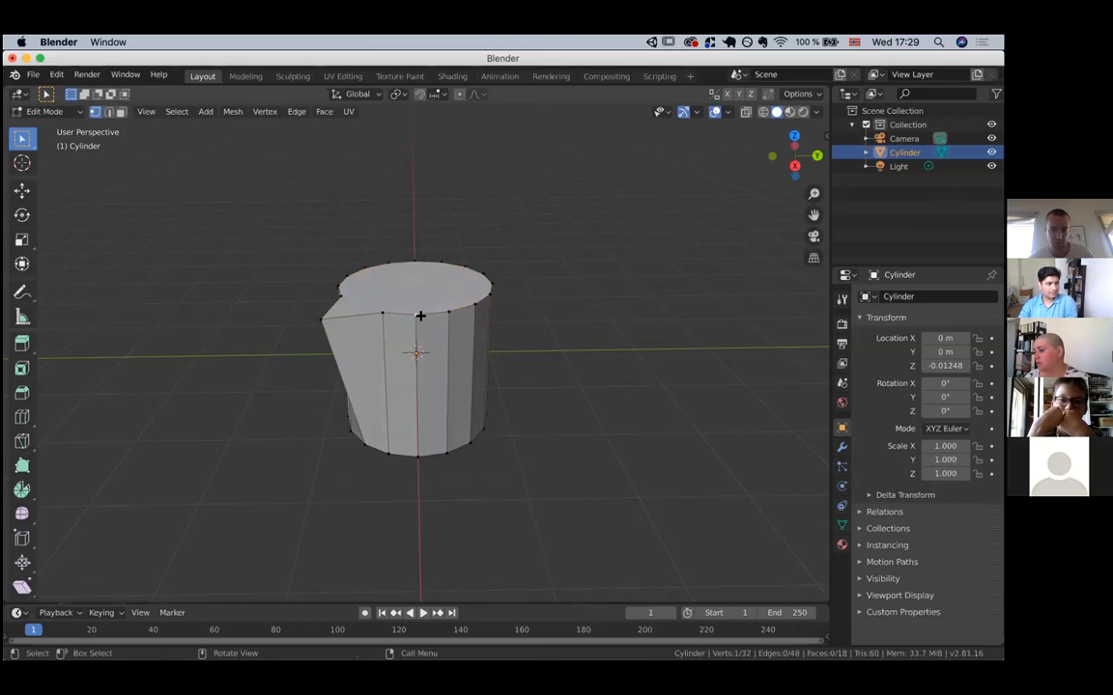
key("g")
left_click(428, 338)
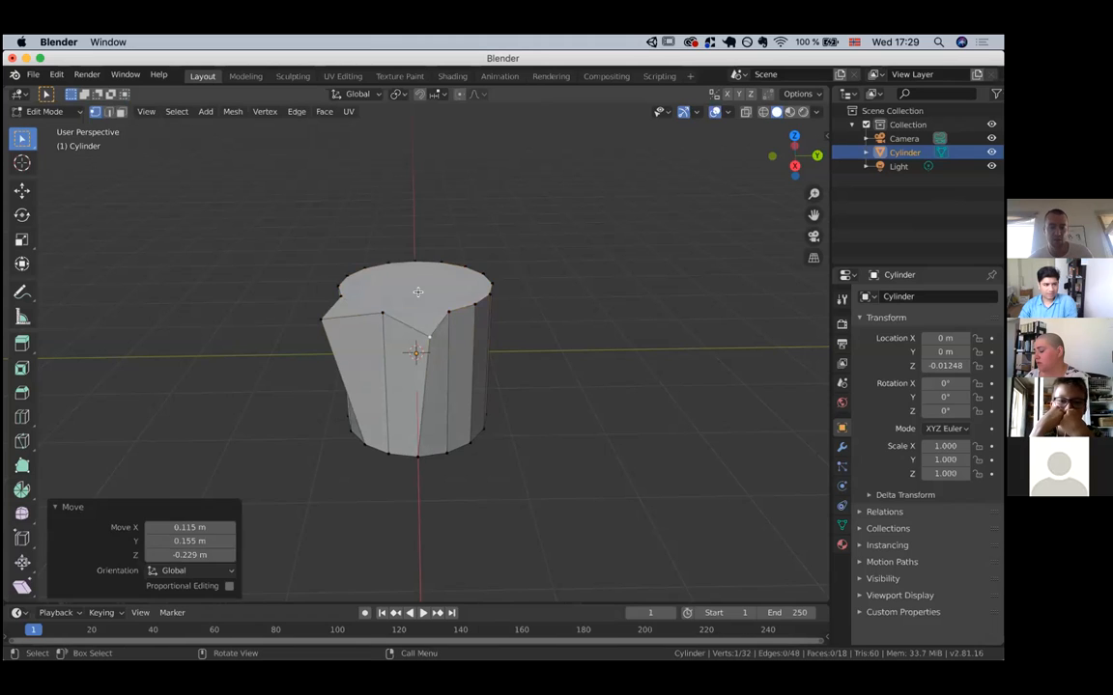
In face select mode, select the cylinder's top face and move it sideways about 0.92 m, mainly along Y.
key("3")
left_click(424, 285)
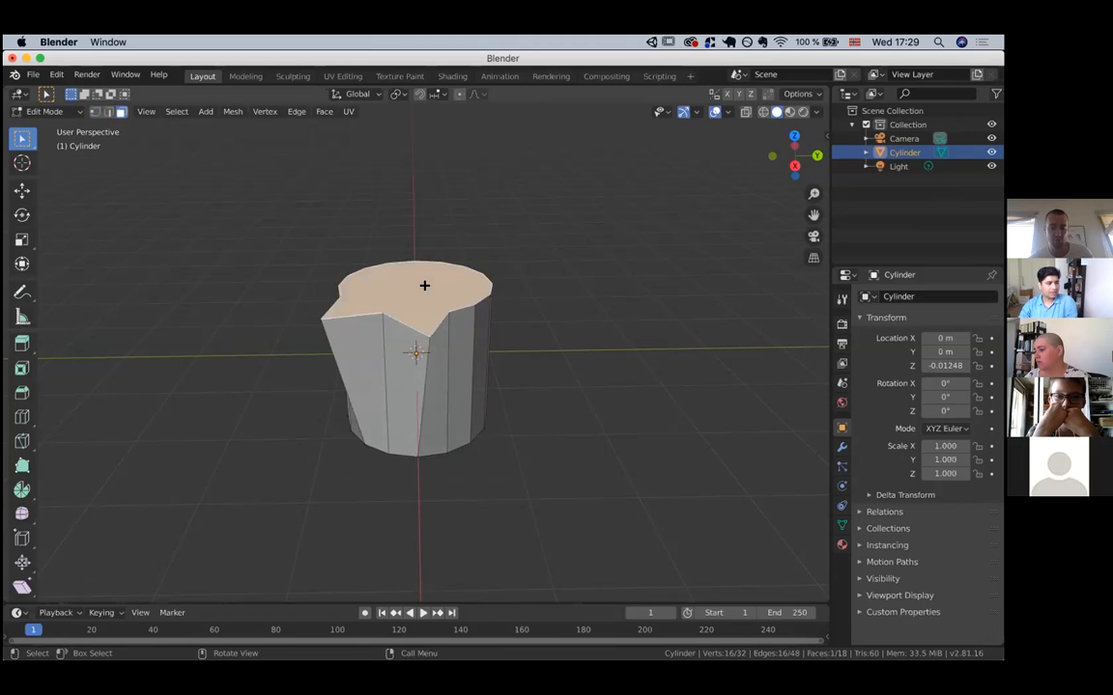
key("g")
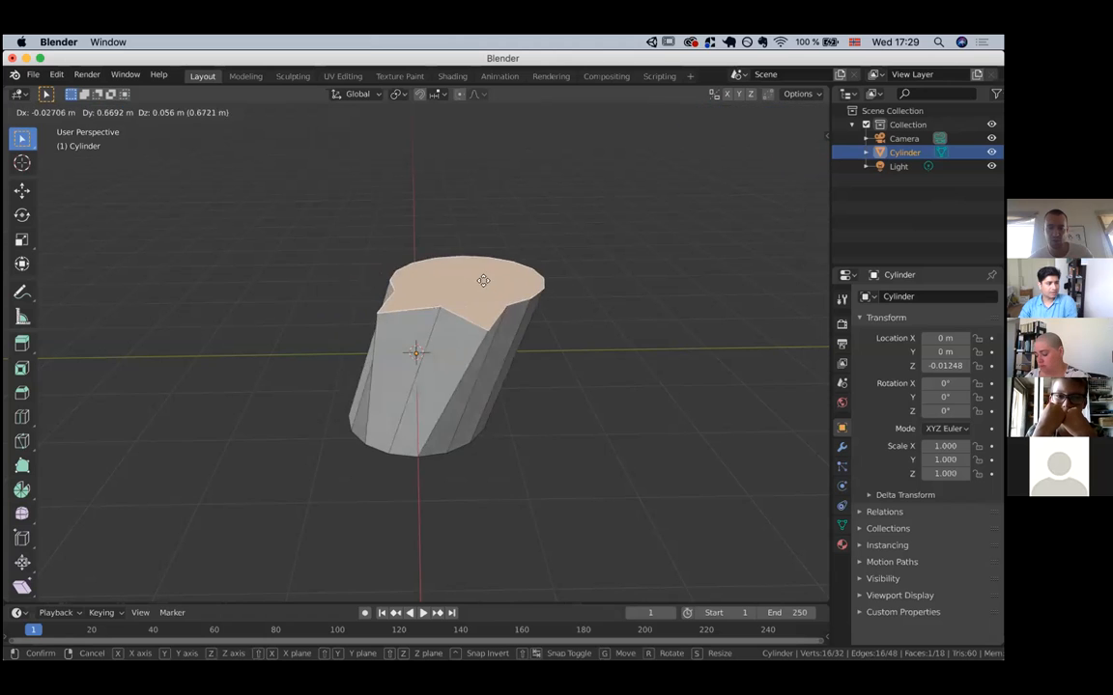
left_click(495, 288)
Examine the slanted cylinder and its deformed top rim from all sides.
scroll(495, 288, "left", 5)
scroll(495, 287, "right", 15)
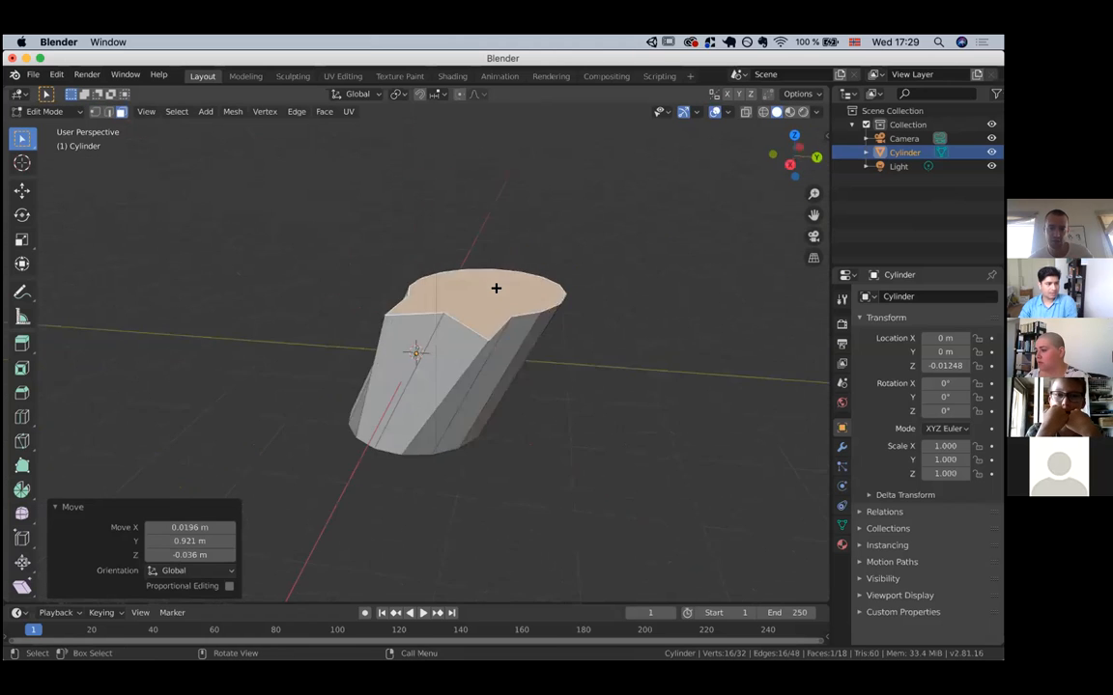
scroll(496, 287, "right", 15)
scroll(496, 288, "down", 5)
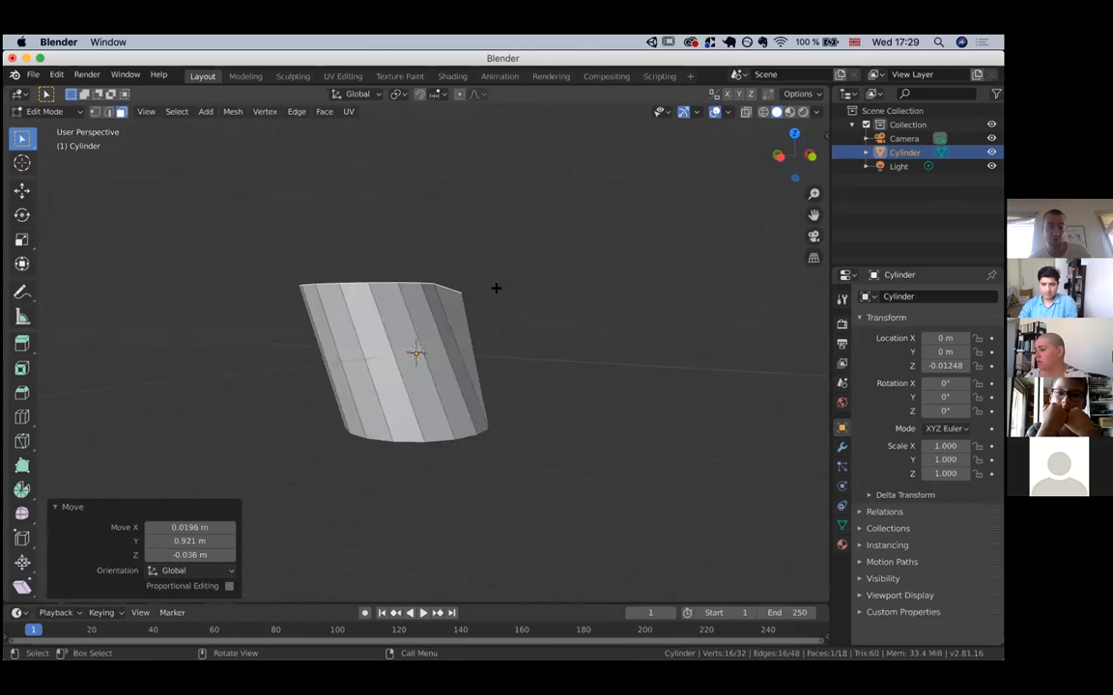
scroll(496, 288, "up", 8)
scroll(495, 288, "right", 4)
scroll(495, 288, "down", 3)
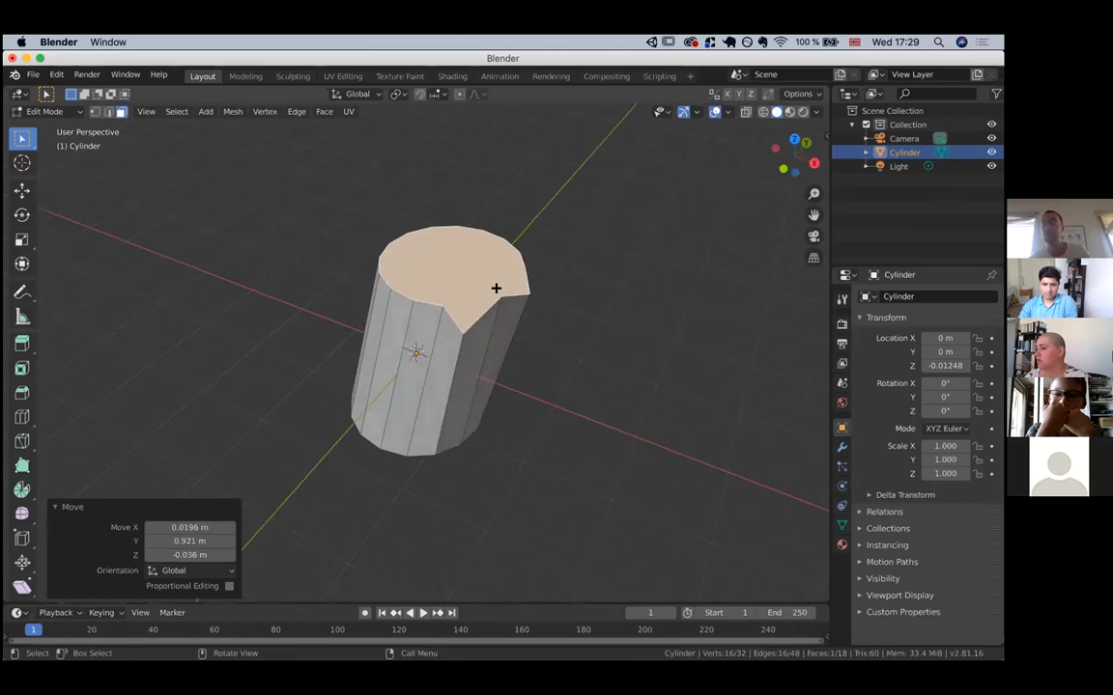
scroll(496, 287, "right", 2)
scroll(495, 288, "right", 10)
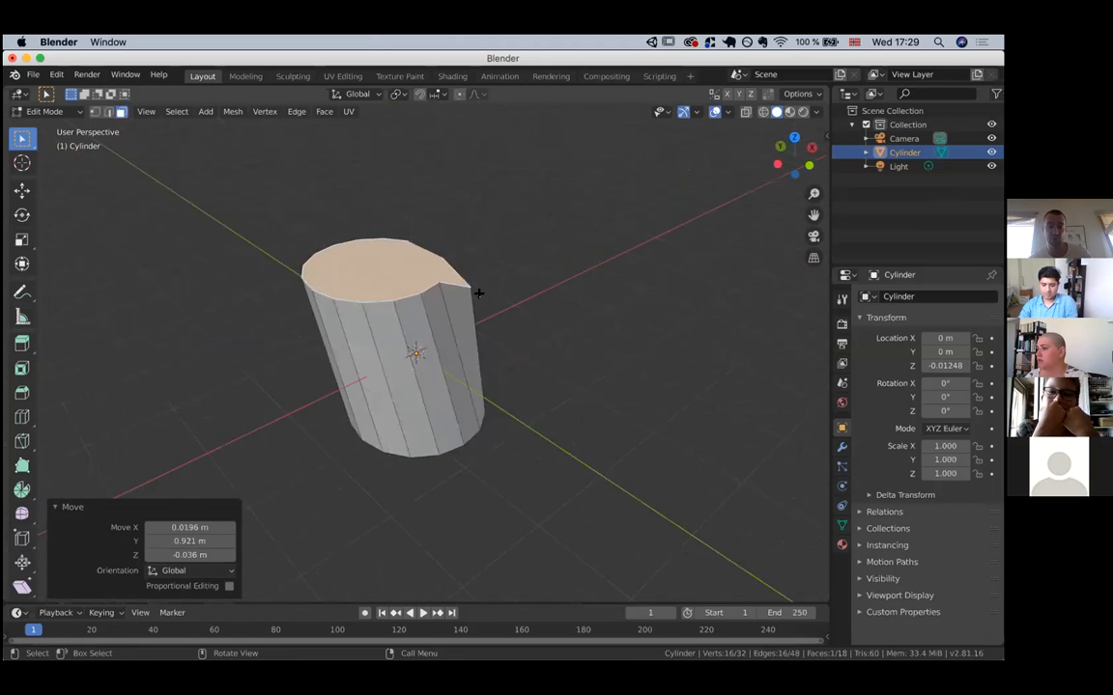
Select four adjacent side faces of the cylinder and move them together by about X -0.167, Y -1.43, Z 0.213 m.
left_click(445, 316)
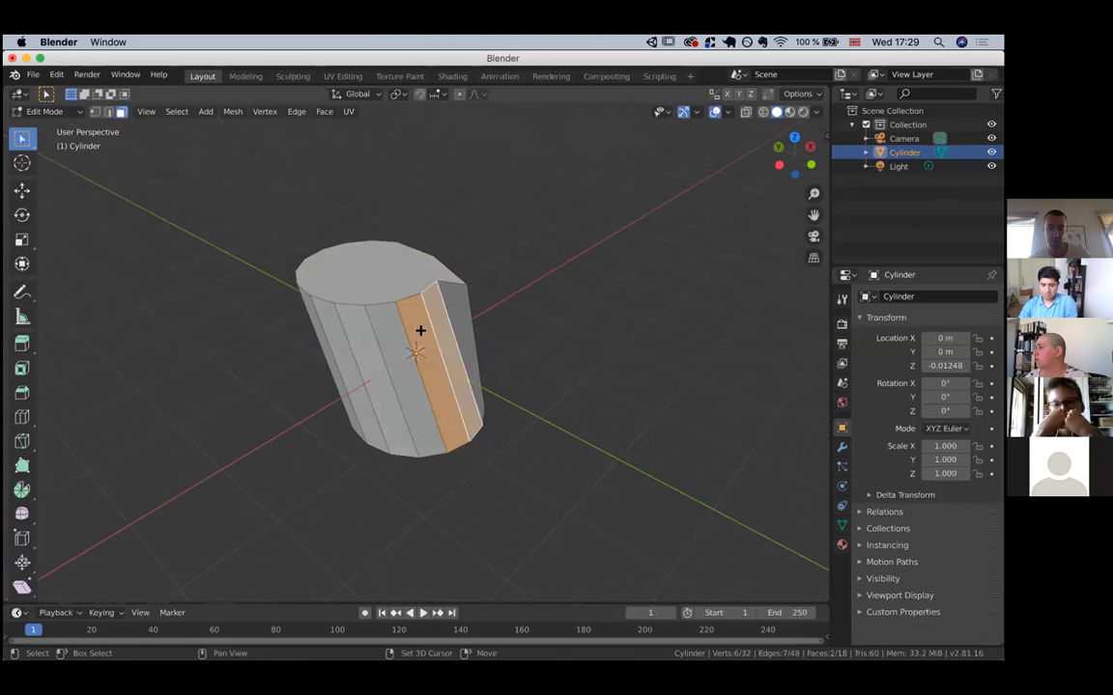
left_click(392, 345, "shift")
left_click(369, 341, "shift")
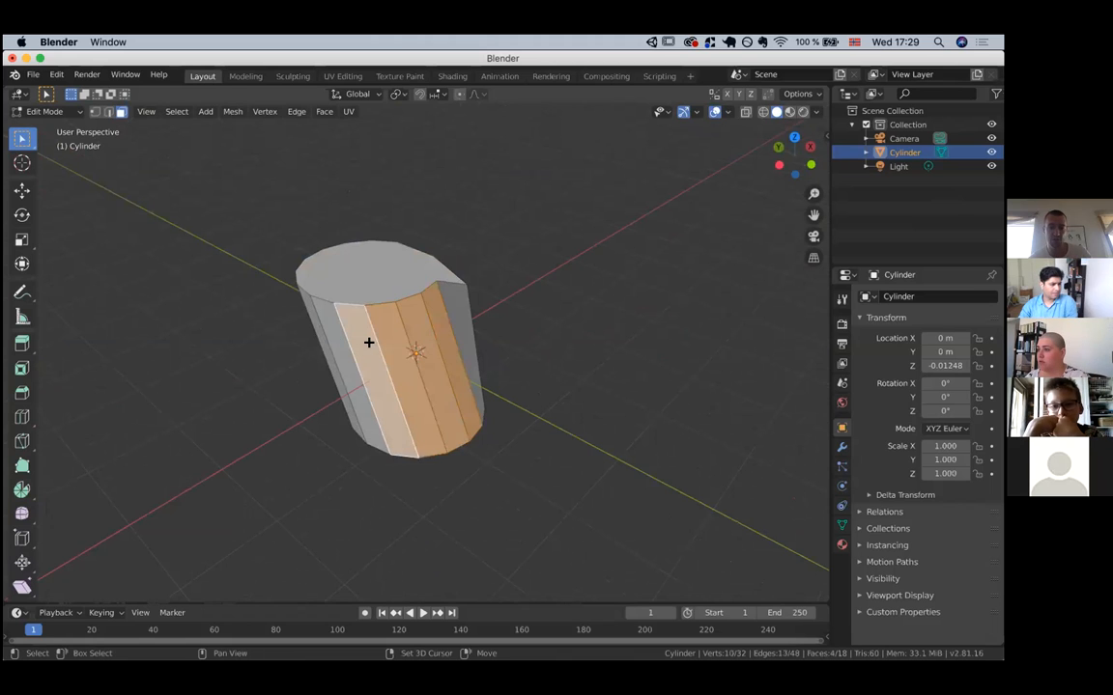
scroll(369, 342, "right", 8)
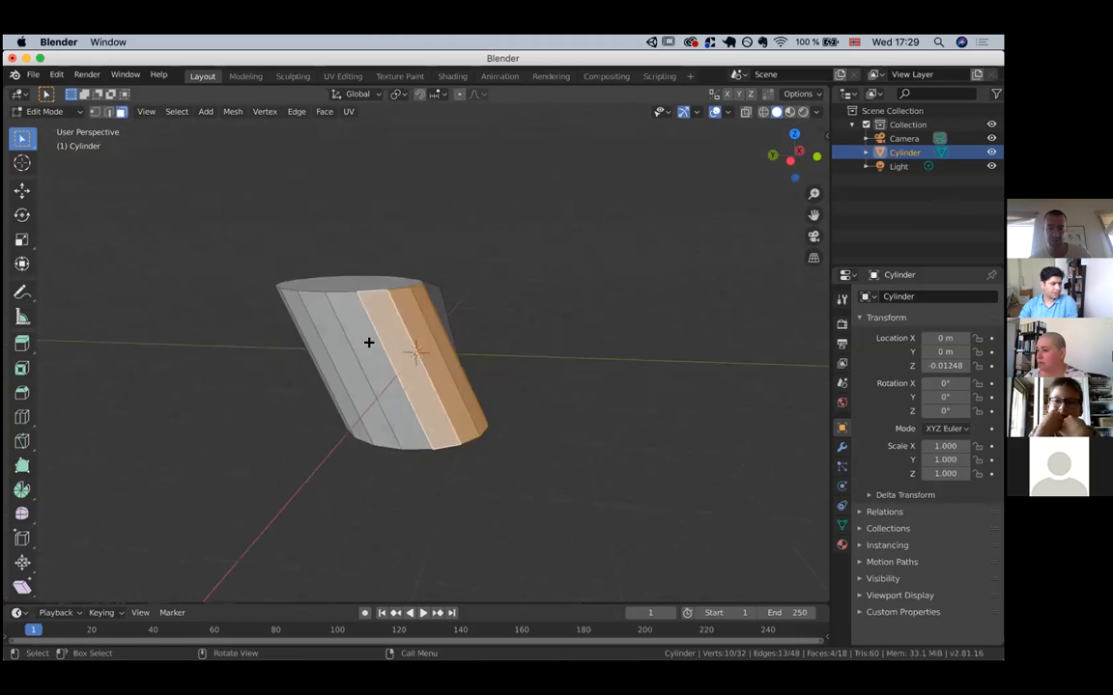
scroll(369, 342, "right", 6)
key("g")
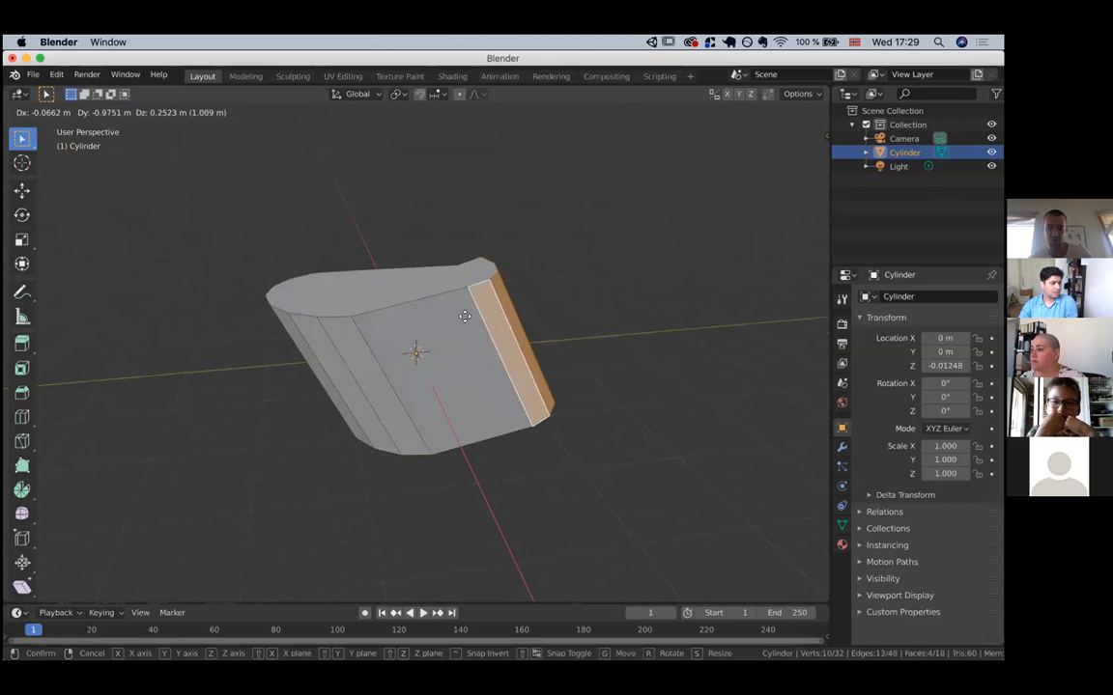
left_click(473, 323)
Examine the stretched cylinder from all sides, including the moved side faces, the top and the underside.
scroll(474, 326, "right", 10)
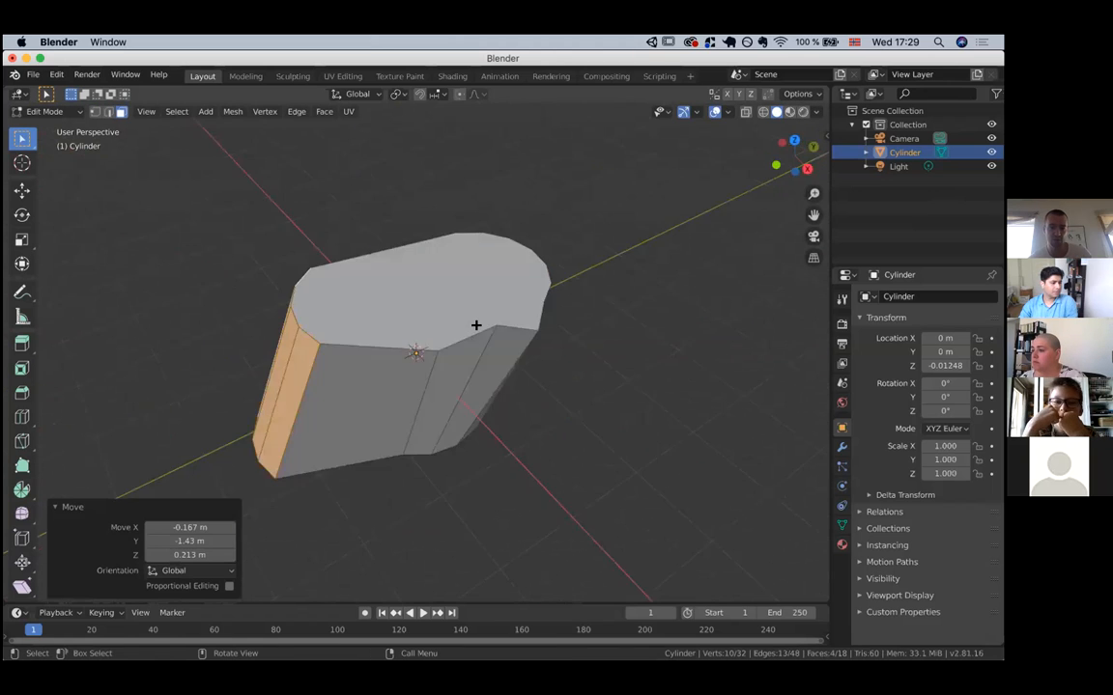
scroll(476, 326, "right", 10)
scroll(475, 326, "right", 10)
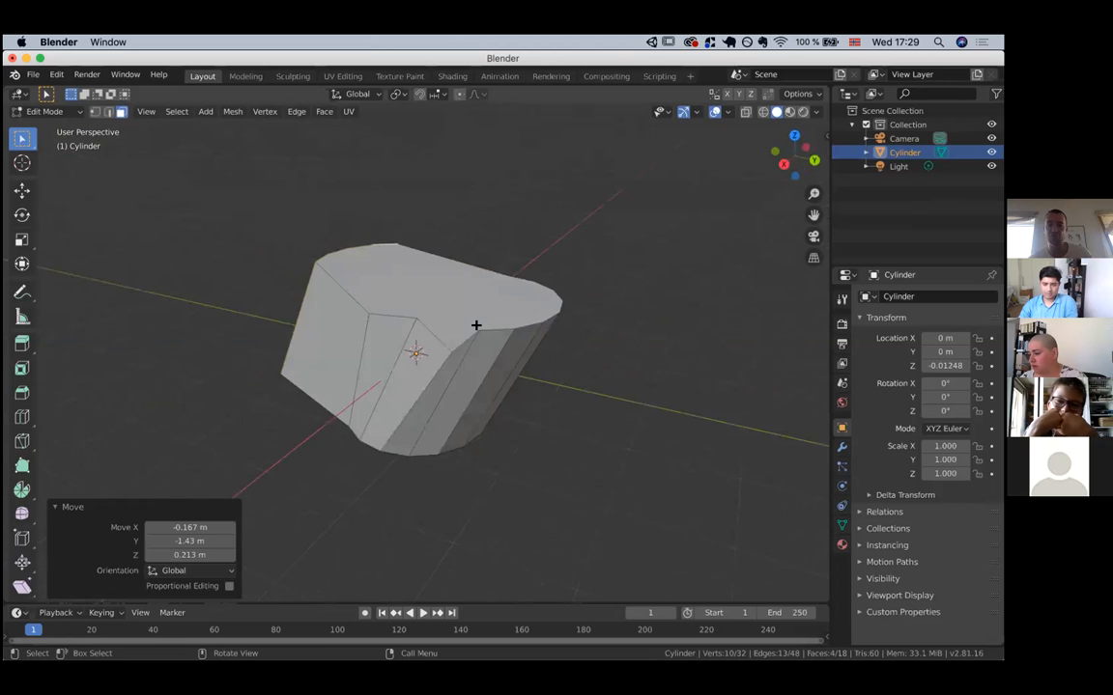
scroll(475, 326, "right", 10)
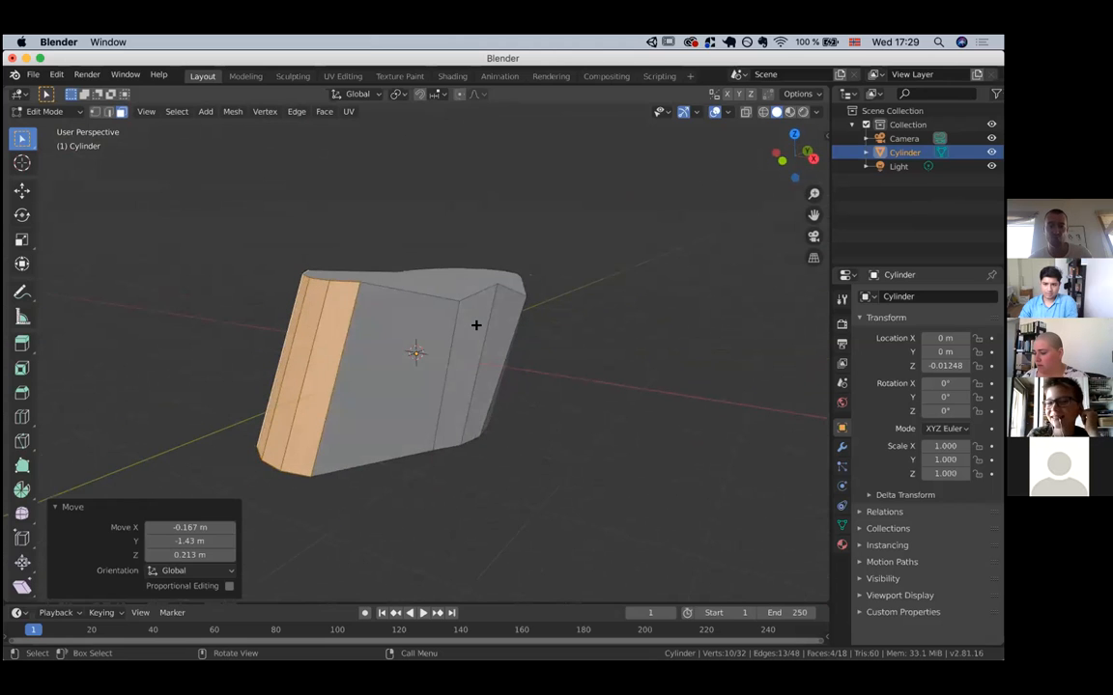
scroll(475, 326, "right", 5)
scroll(475, 325, "right", 5)
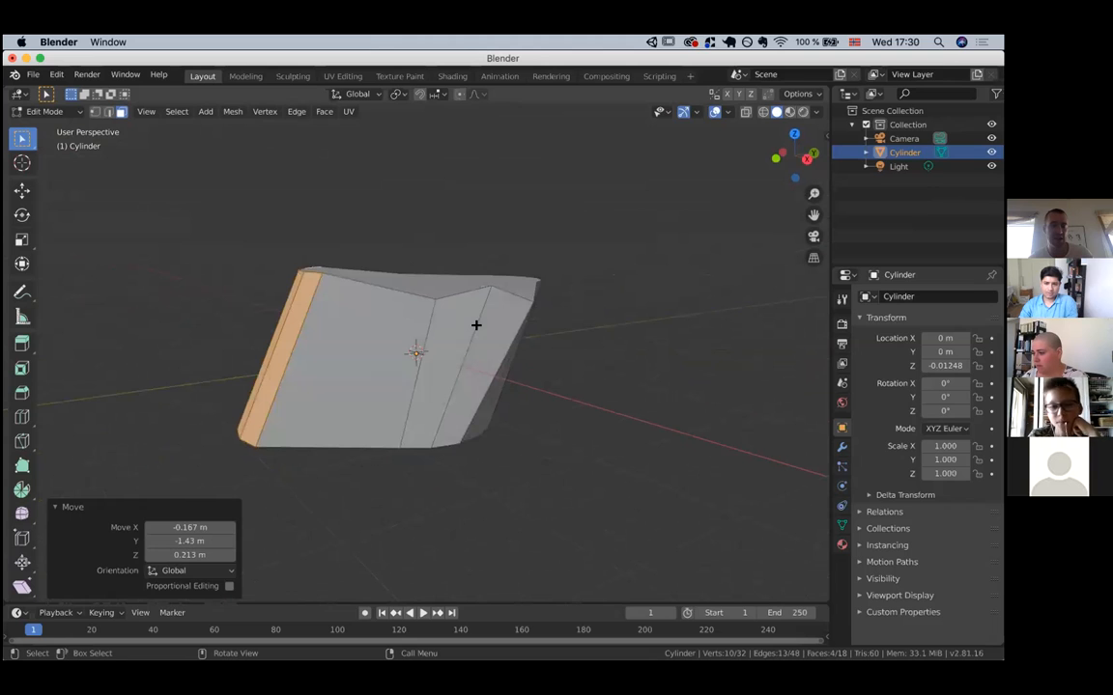
scroll(475, 325, "down", 5)
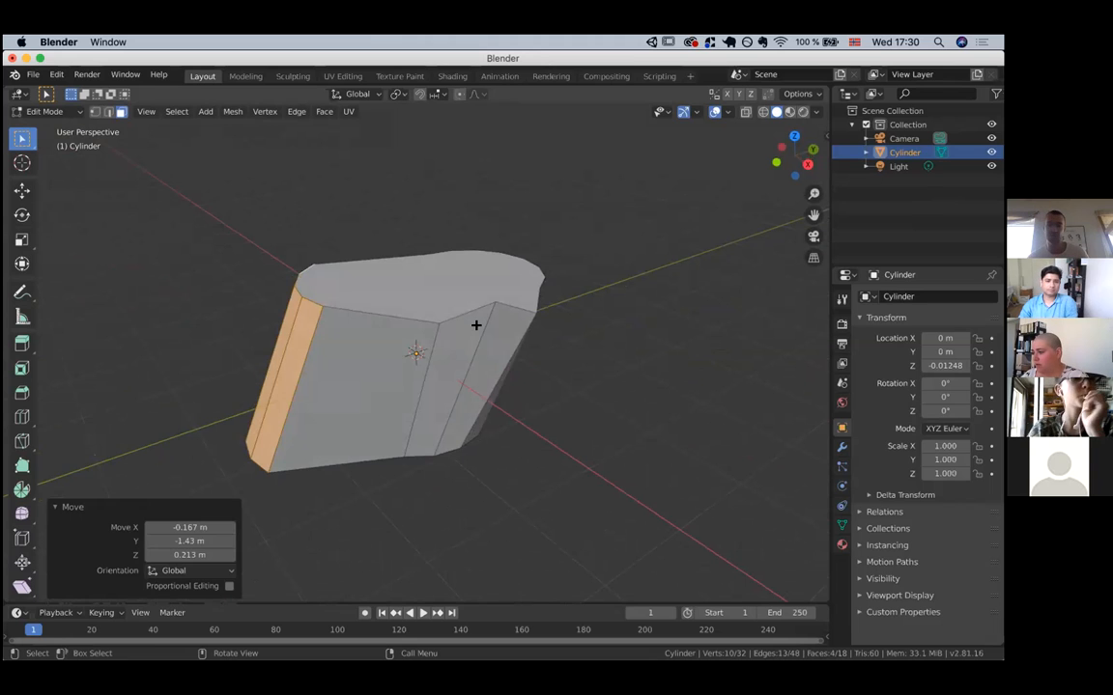
scroll(475, 325, "right", 10)
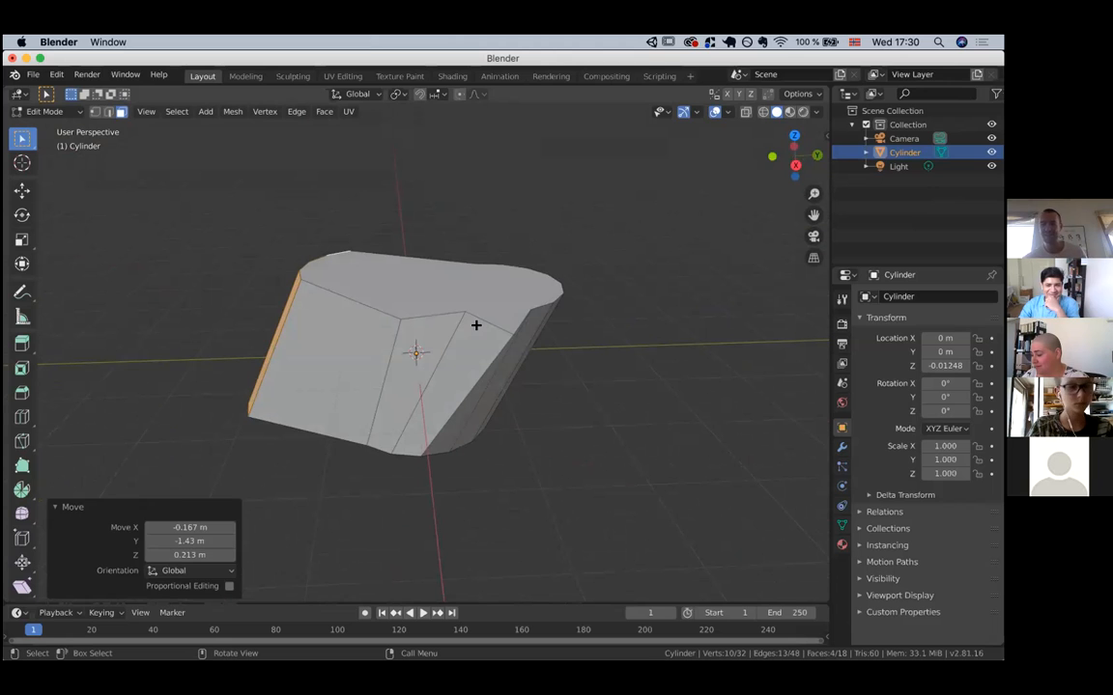
scroll(389, 332, "right", 5)
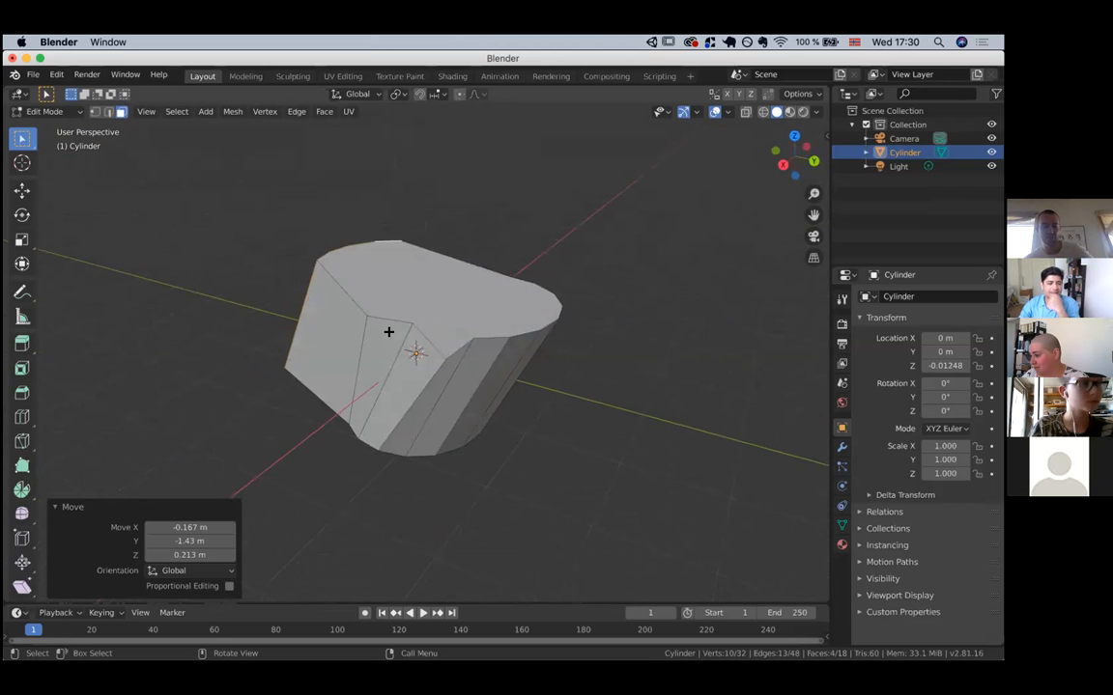
scroll(388, 332, "up", 3)
scroll(388, 331, "left", 10)
scroll(389, 331, "left", 10)
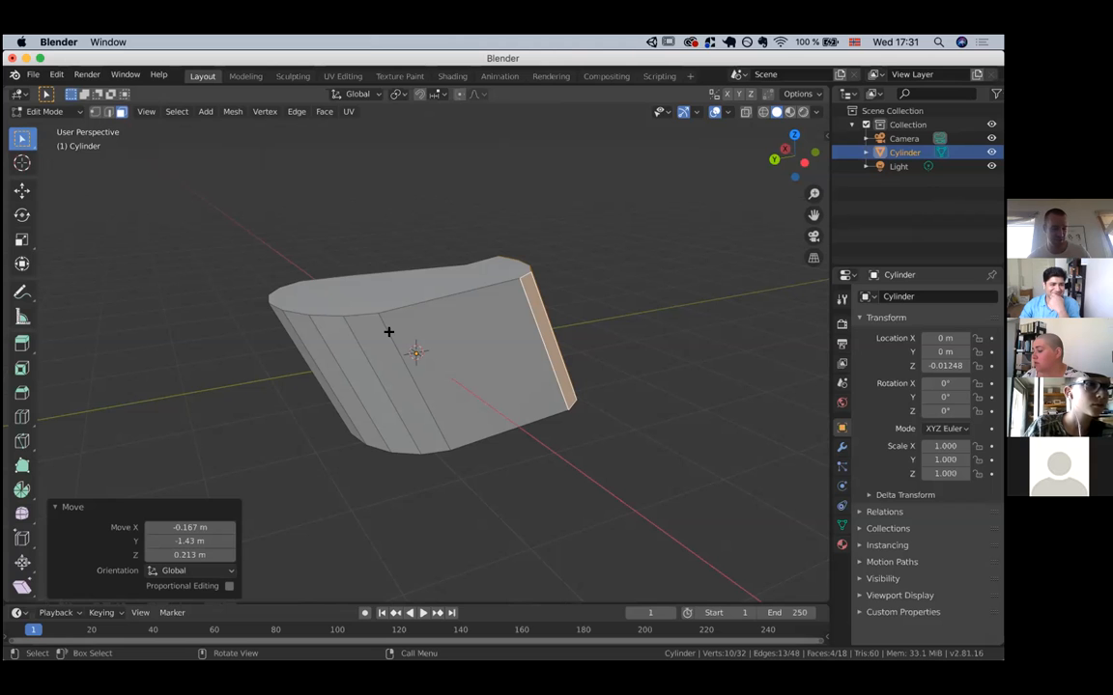
scroll(388, 331, "left", 15)
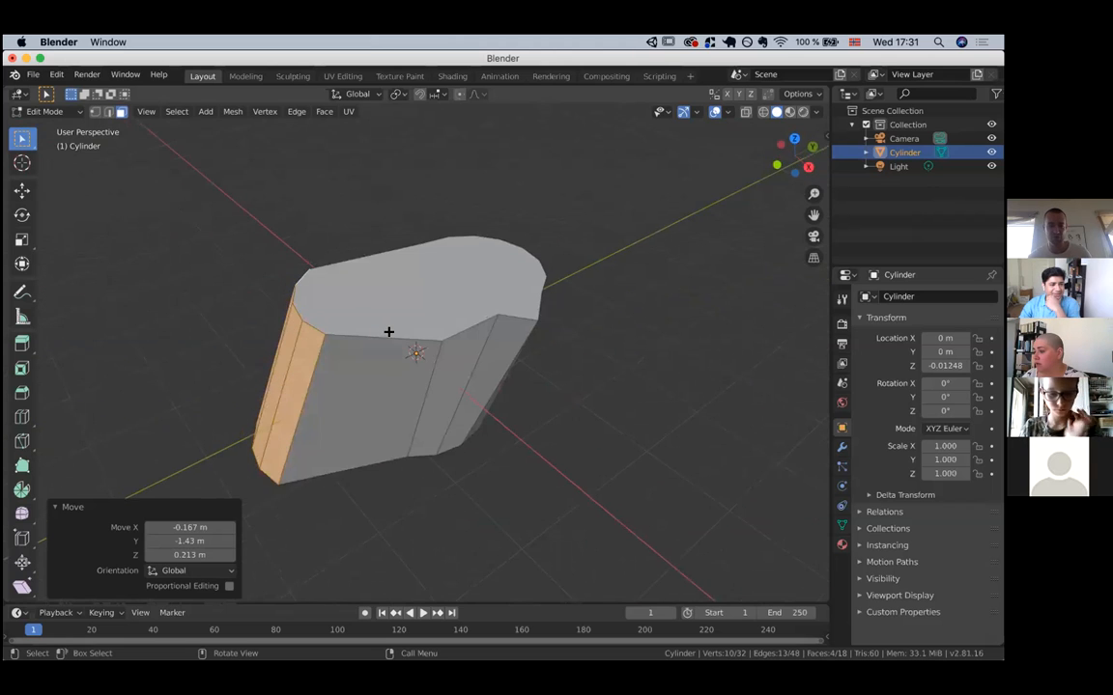
scroll(389, 331, "left", 15)
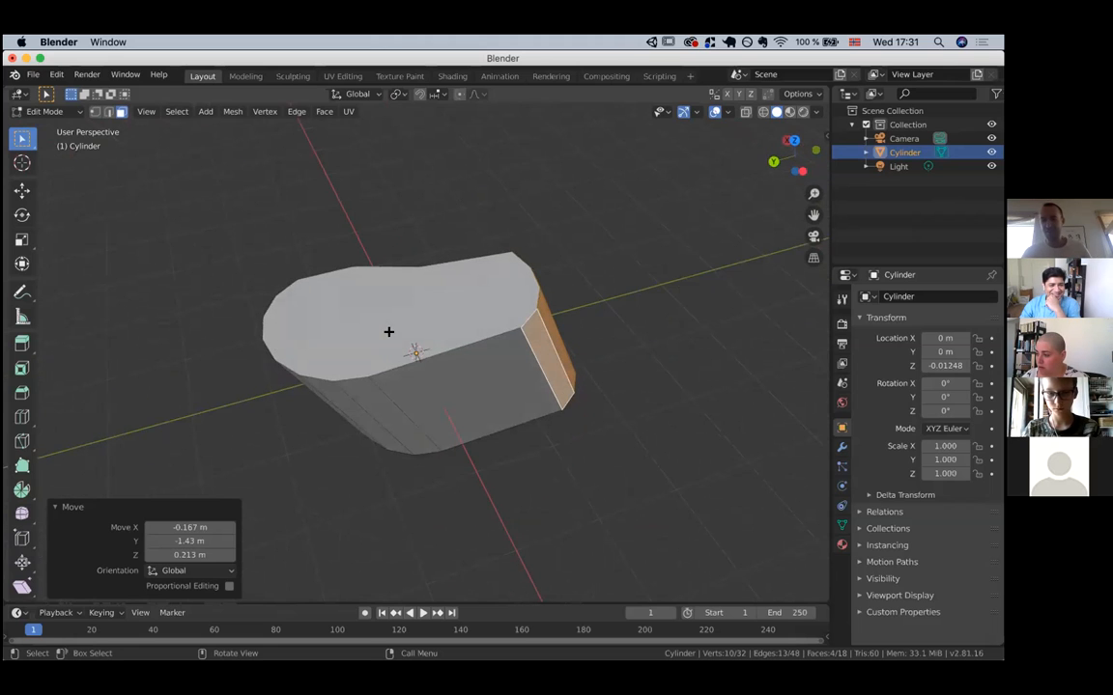
scroll(306, 373, "down", 10)
scroll(306, 372, "up", 12)
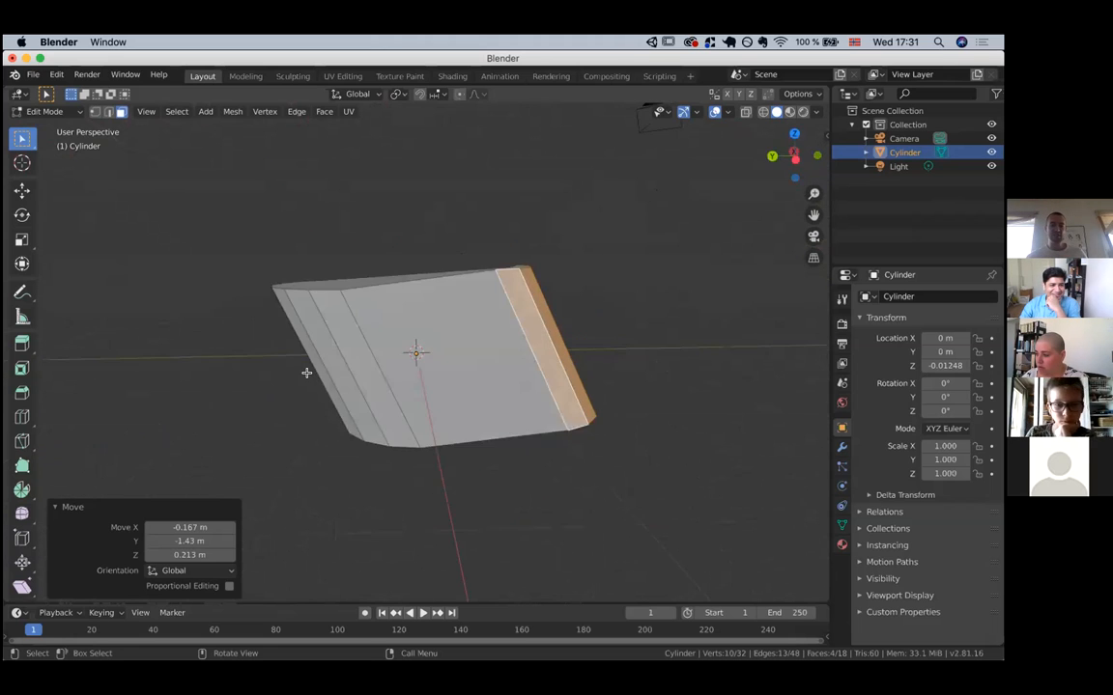
scroll(306, 373, "down", 8)
scroll(306, 373, "left", 15)
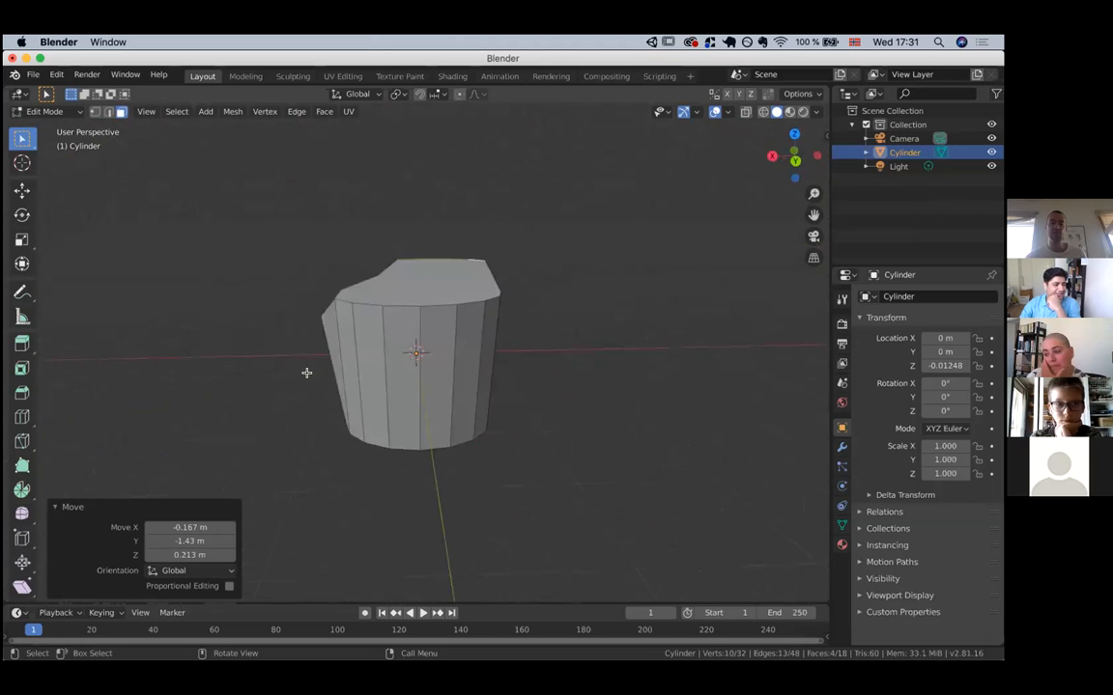
scroll(306, 373, "up", 7)
scroll(306, 373, "down", 8)
scroll(306, 372, "left", 20)
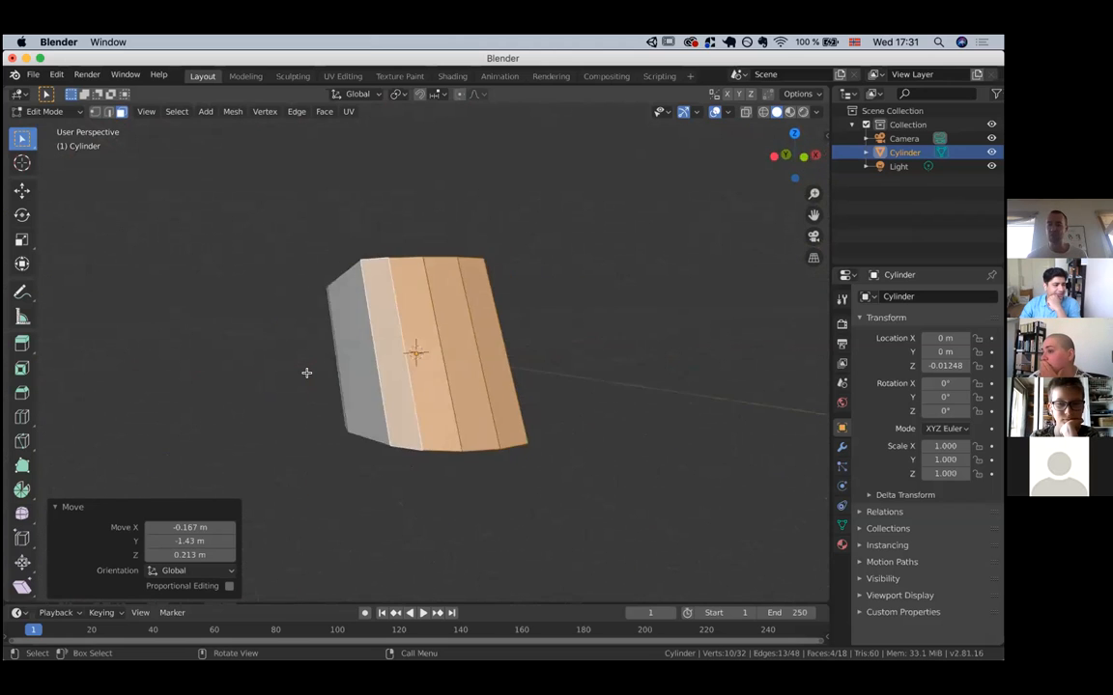
scroll(306, 373, "left", 10)
scroll(306, 373, "up", 8)
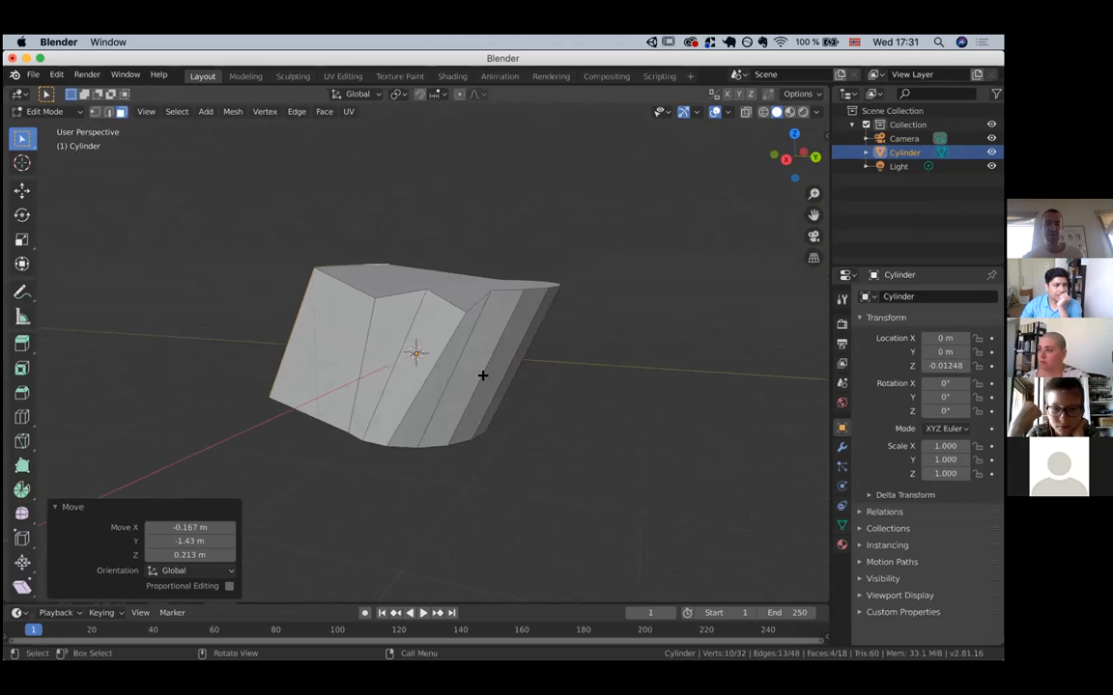
scroll(482, 376, "right", 20)
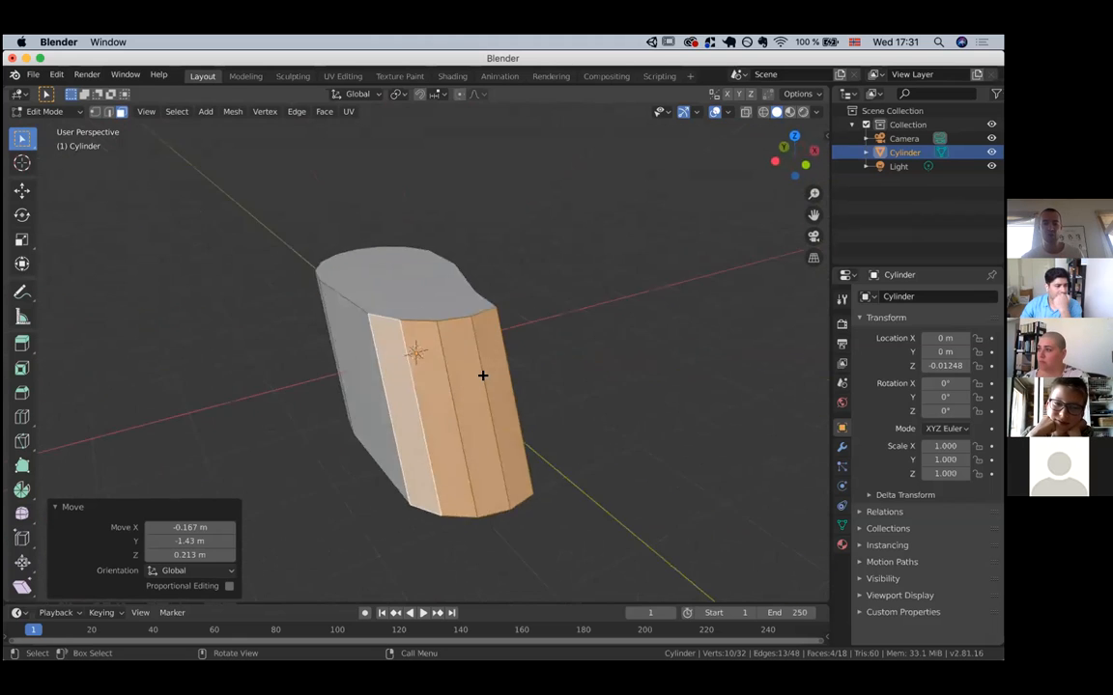
scroll(482, 376, "right", 20)
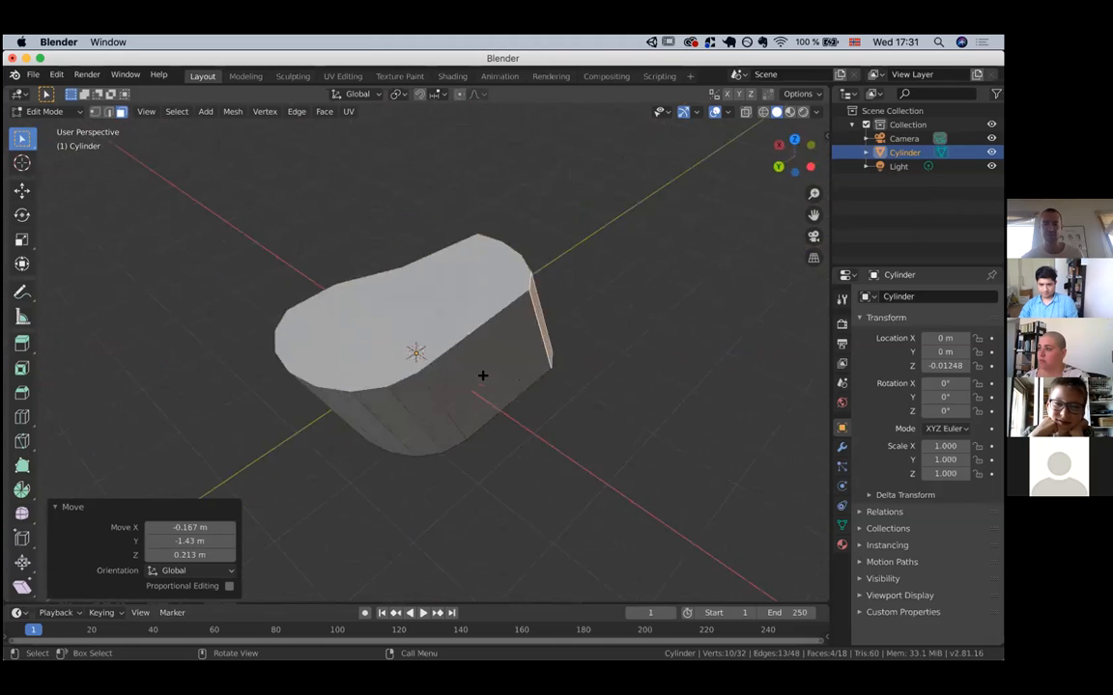
scroll(482, 376, "right", 20)
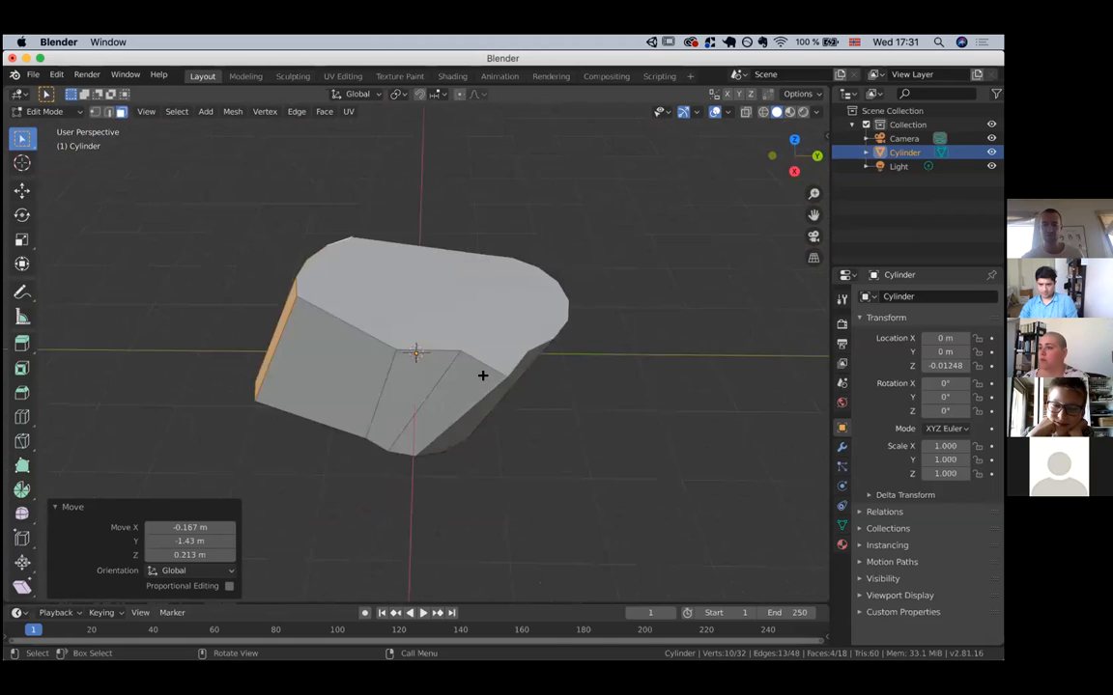
scroll(482, 376, "right", 20)
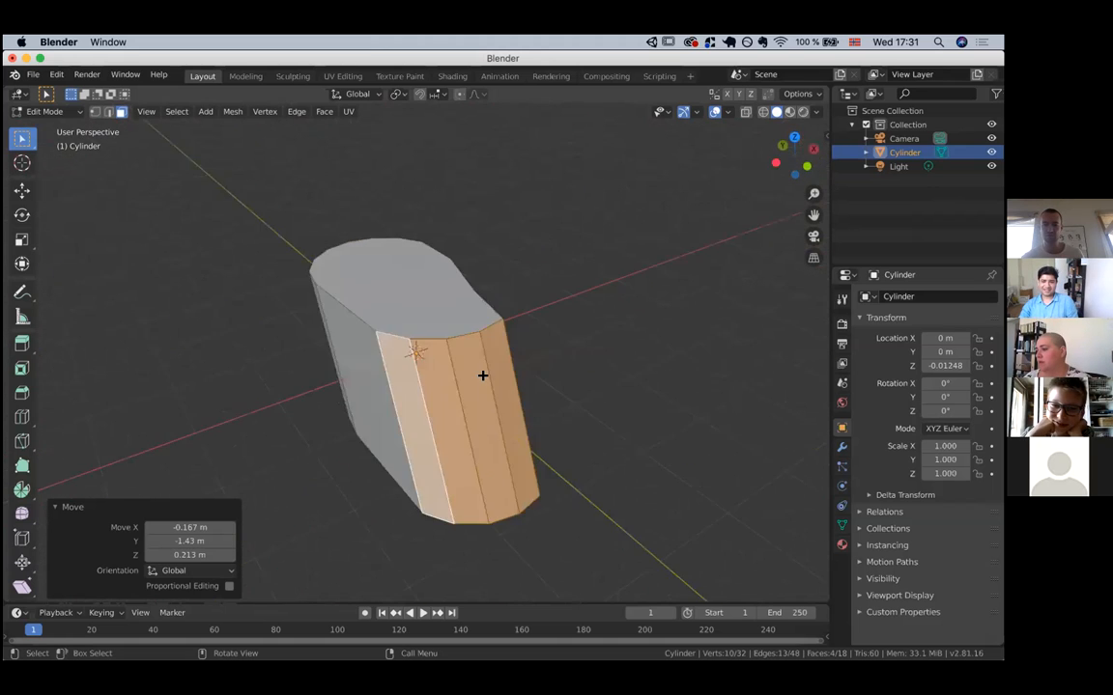
scroll(481, 376, "right", 20)
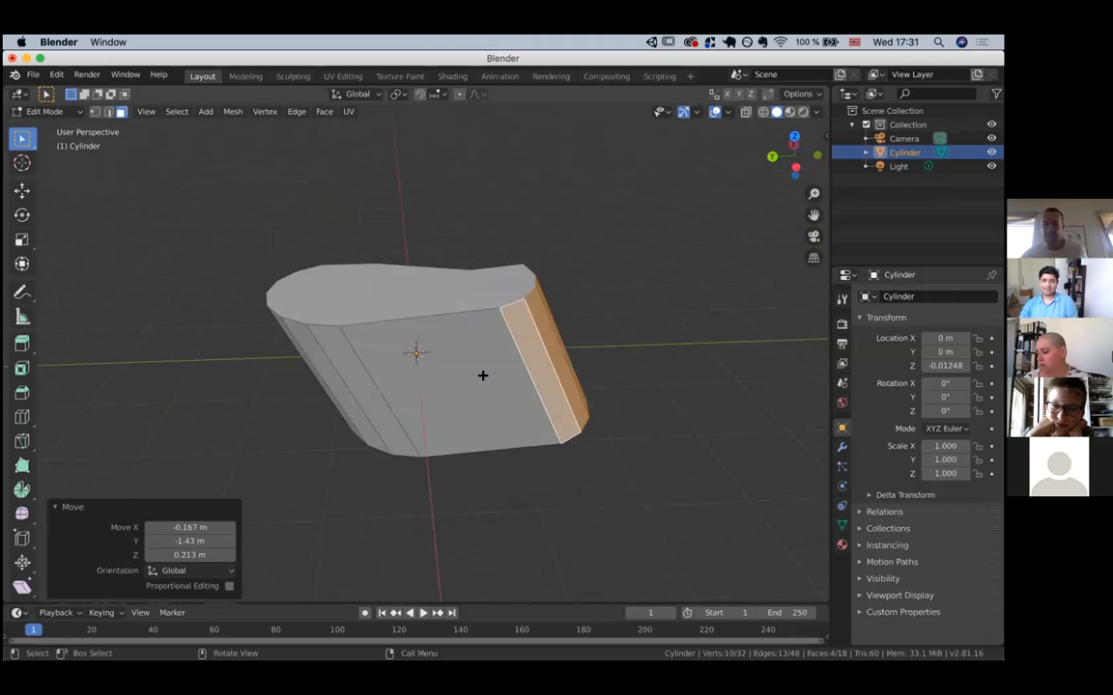
scroll(482, 376, "right", 10)
scroll(482, 376, "right", 20)
scroll(482, 376, "right", 20)
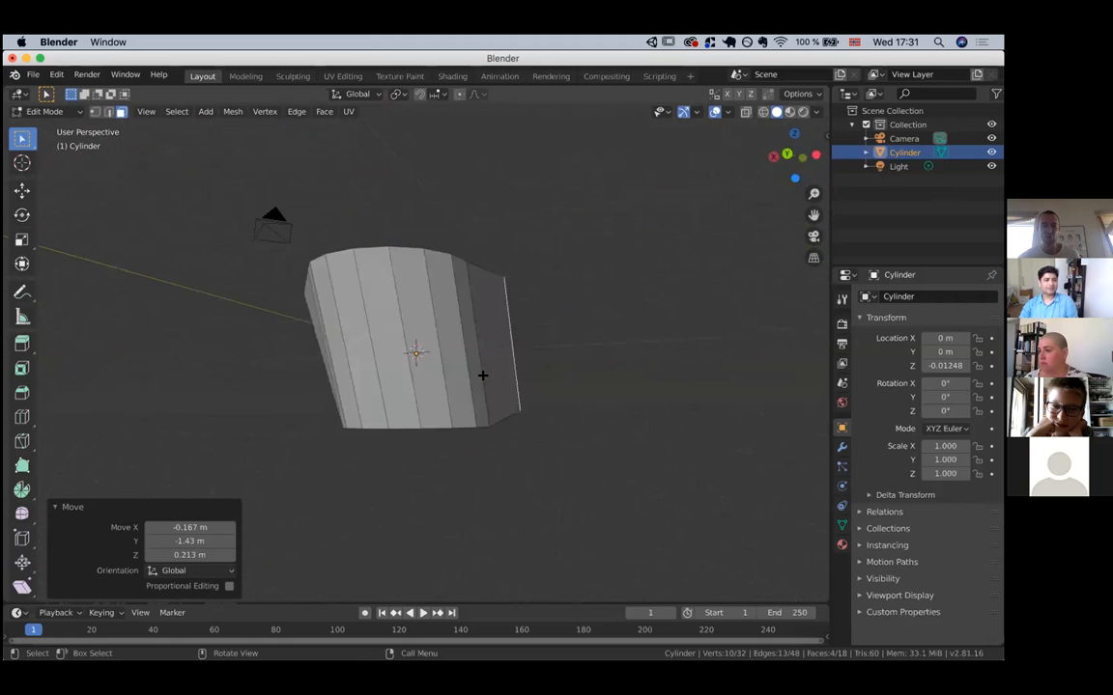
scroll(482, 376, "right", 10)
scroll(482, 375, "right", 20)
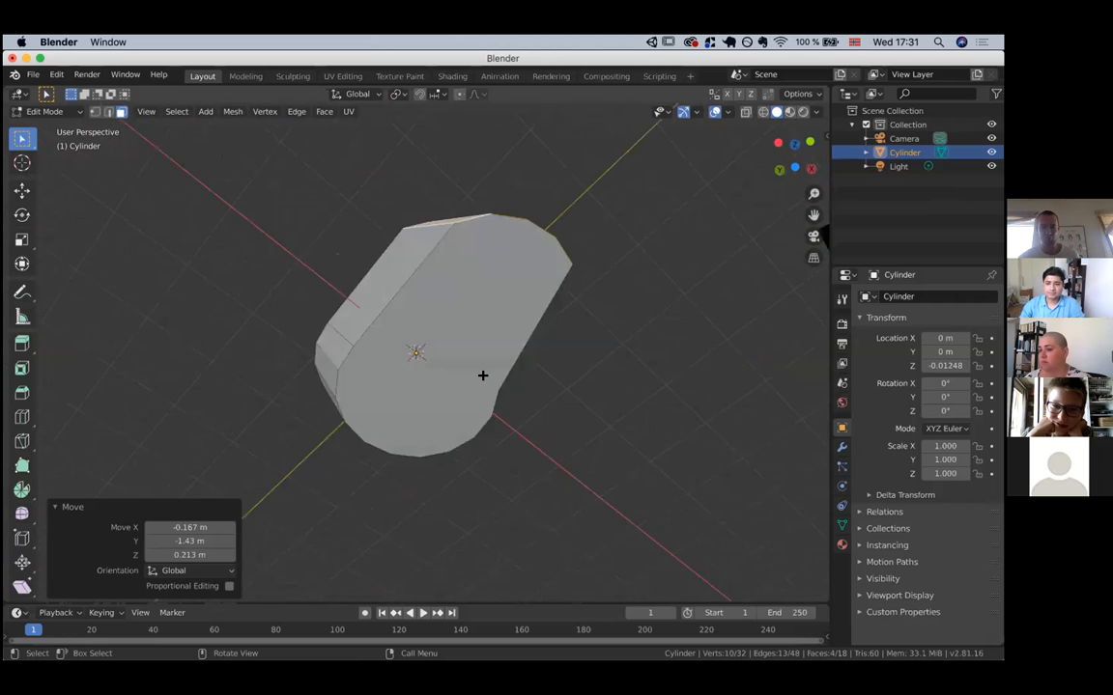
scroll(482, 375, "right", 20)
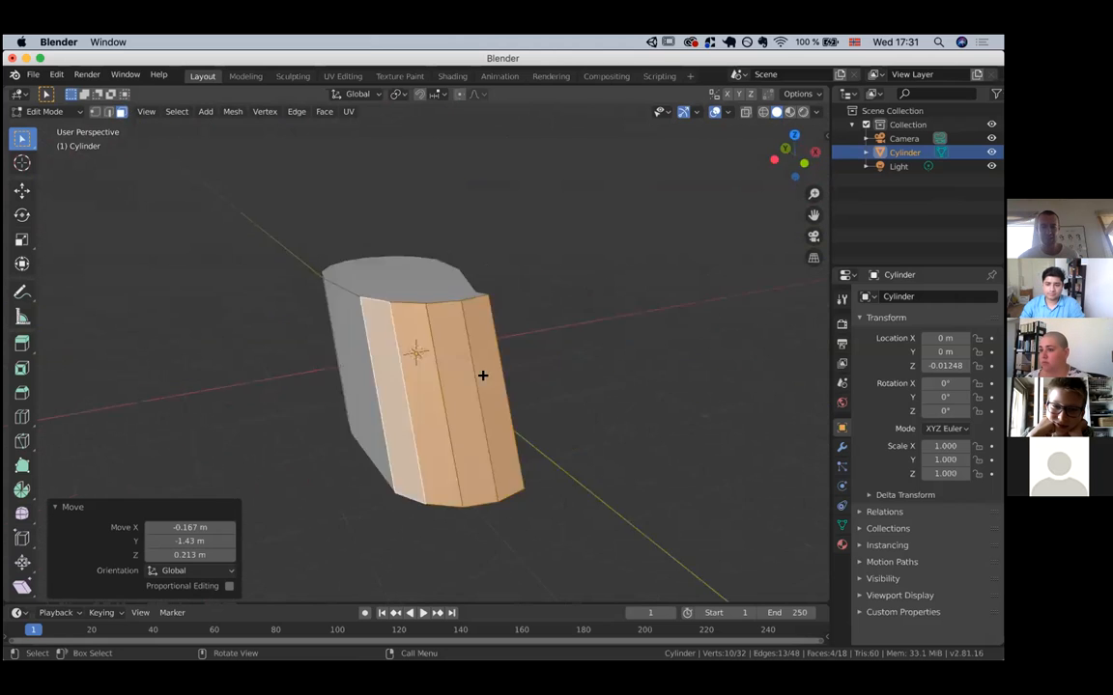
scroll(482, 376, "right", 20)
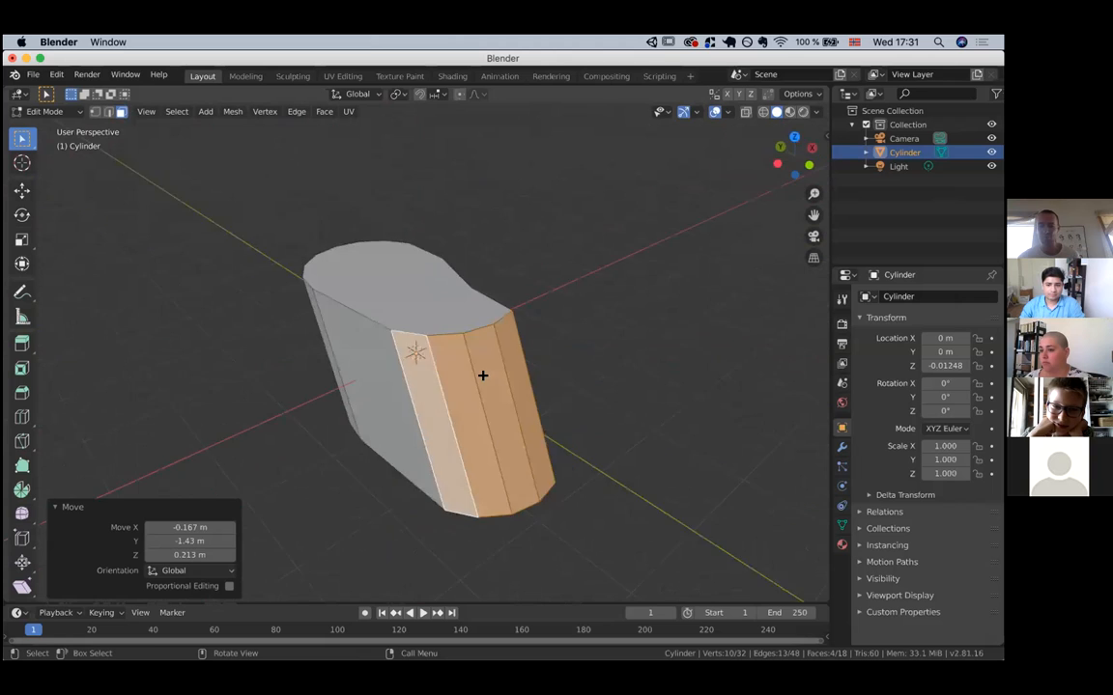
scroll(482, 376, "right", 20)
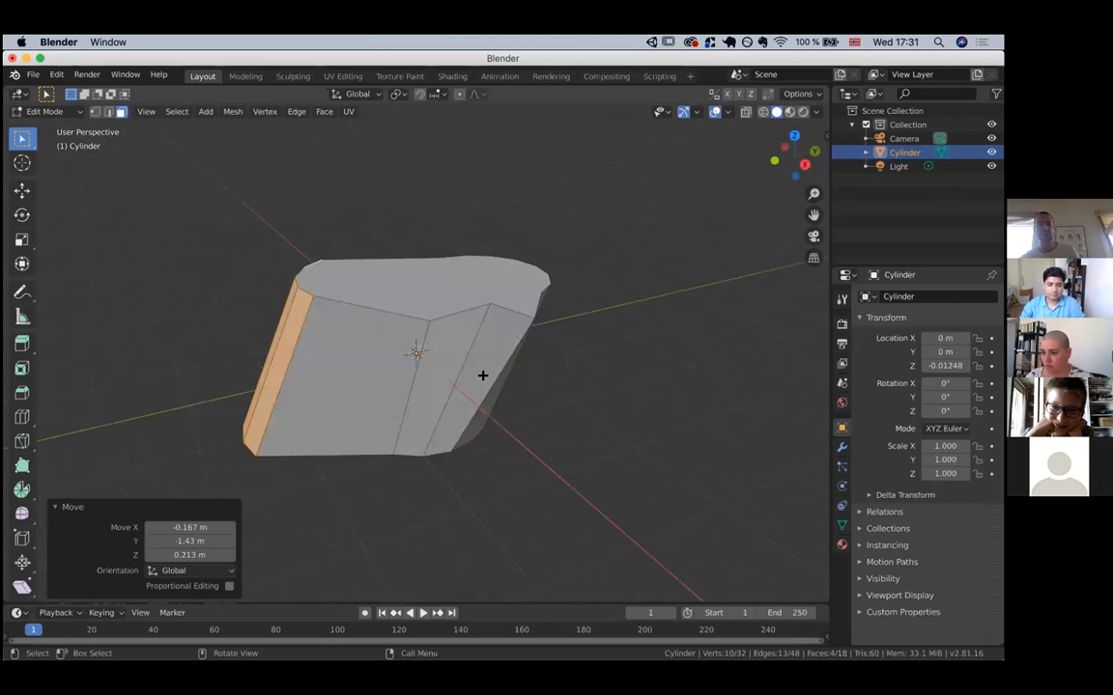
scroll(482, 375, "right", 20)
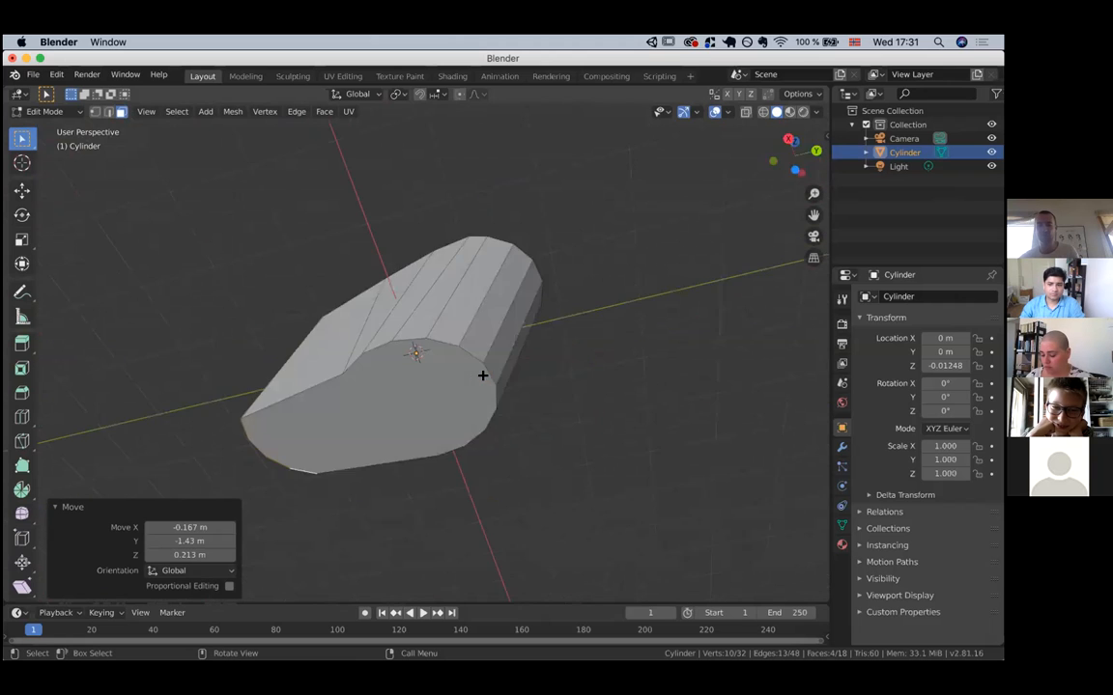
scroll(482, 376, "right", 20)
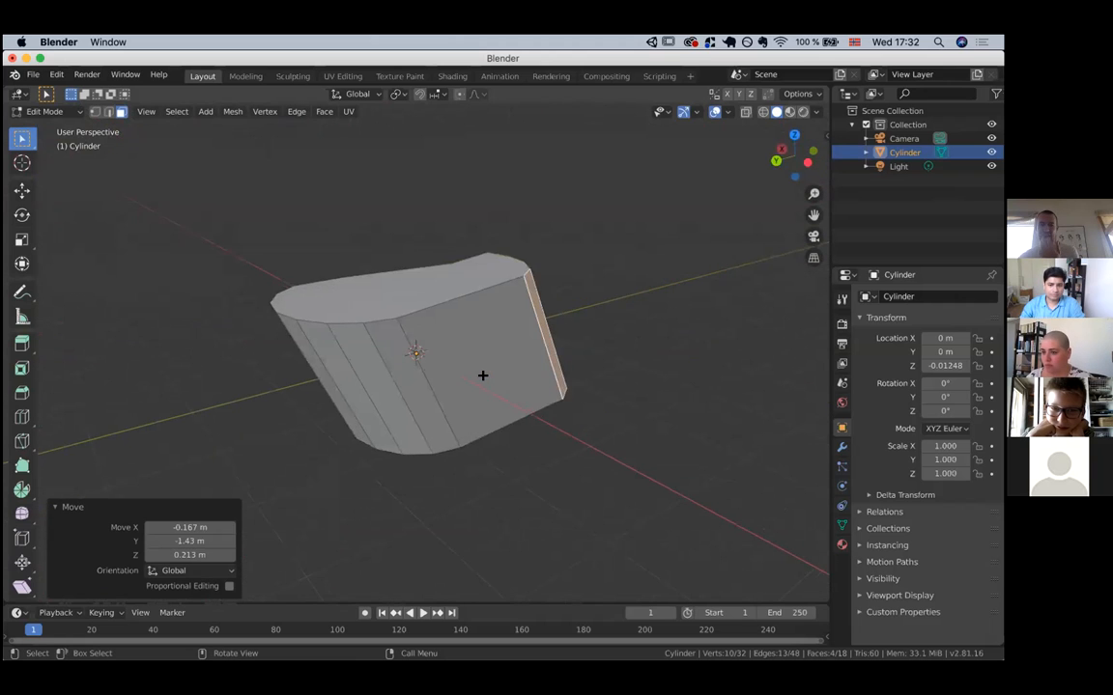
scroll(482, 375, "right", 20)
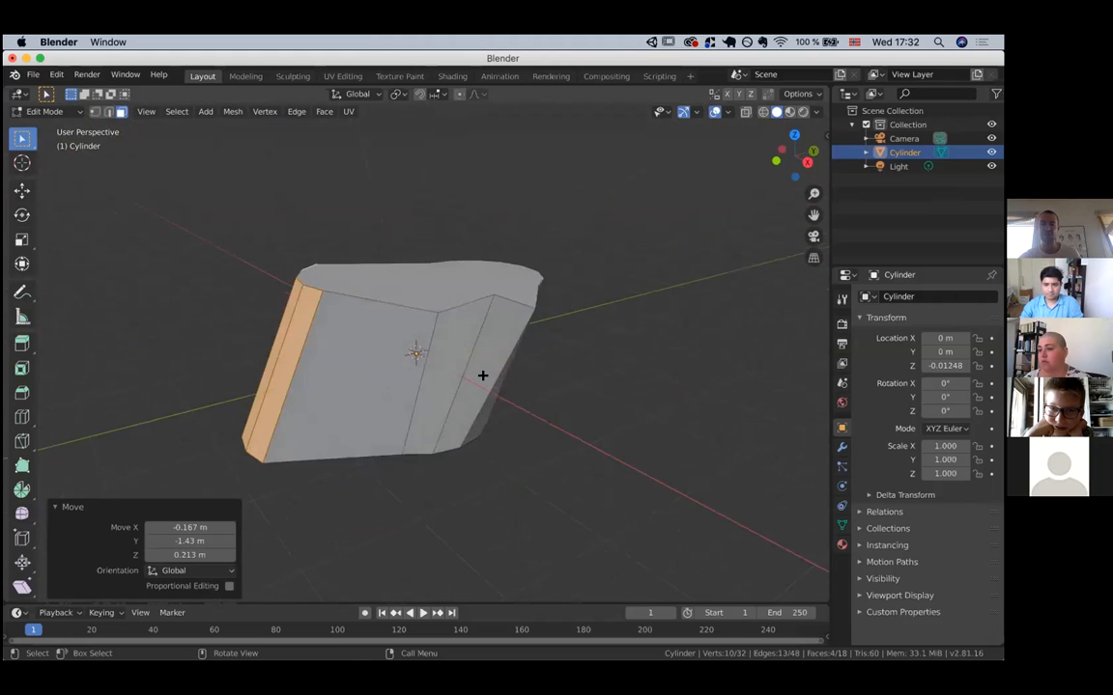
Select all of the cylinder's faces, then clear the selection so that nothing is selected.
key("a")
scroll(482, 375, "right", 20)
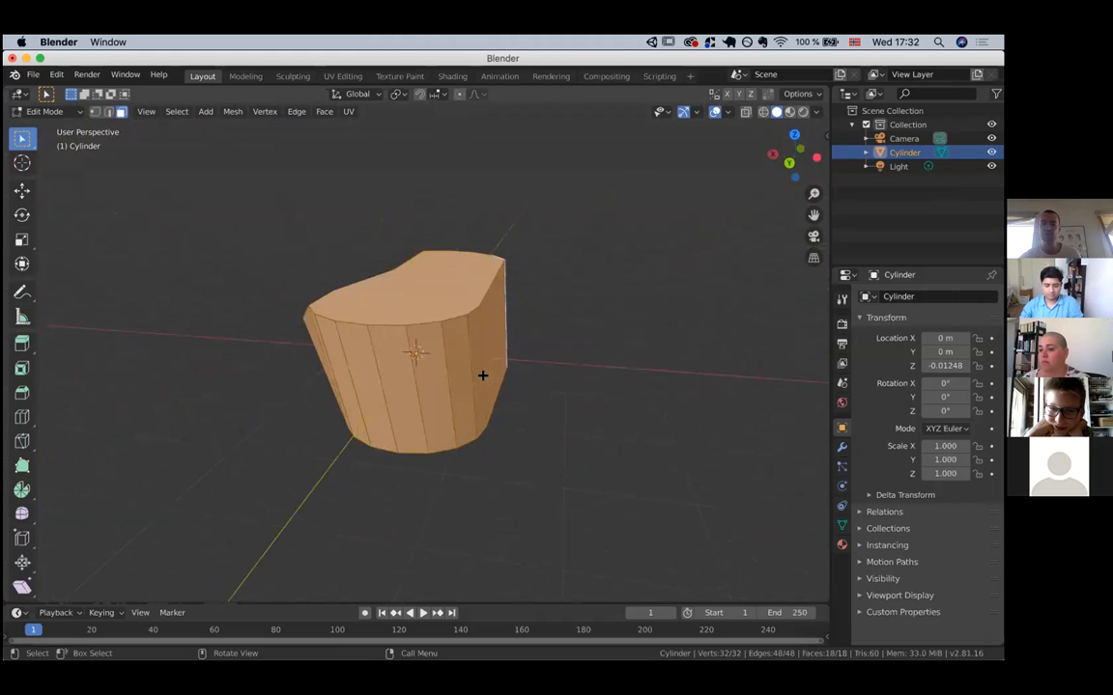
scroll(604, 385, "right", 10)
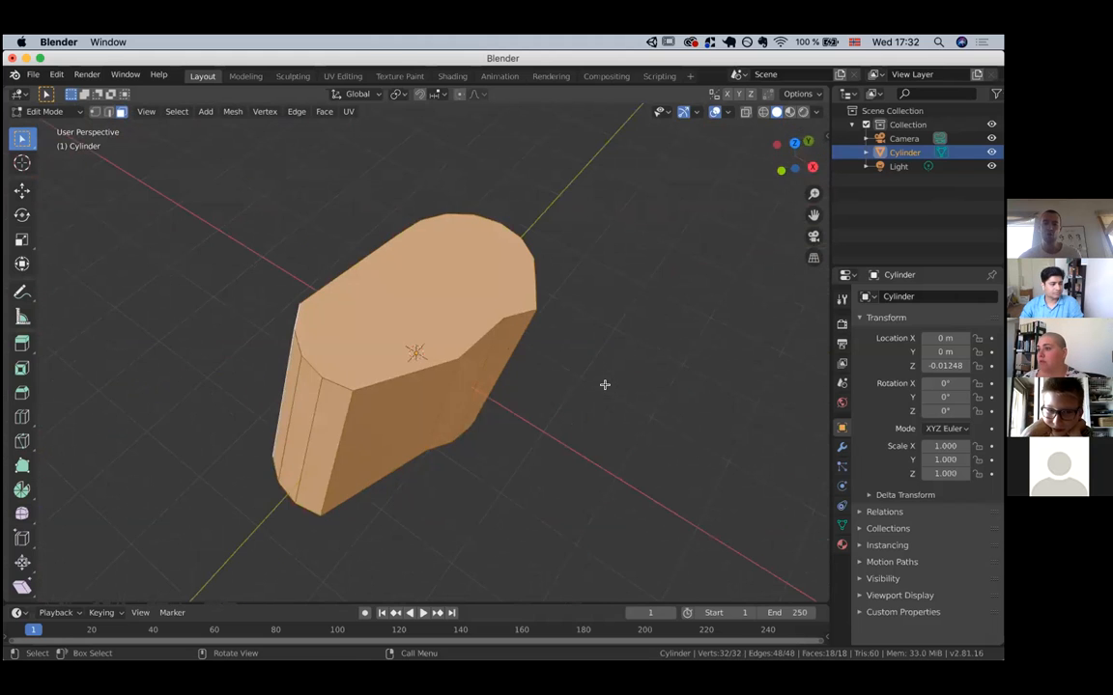
key("alt+a")
scroll(605, 385, "right", 20)
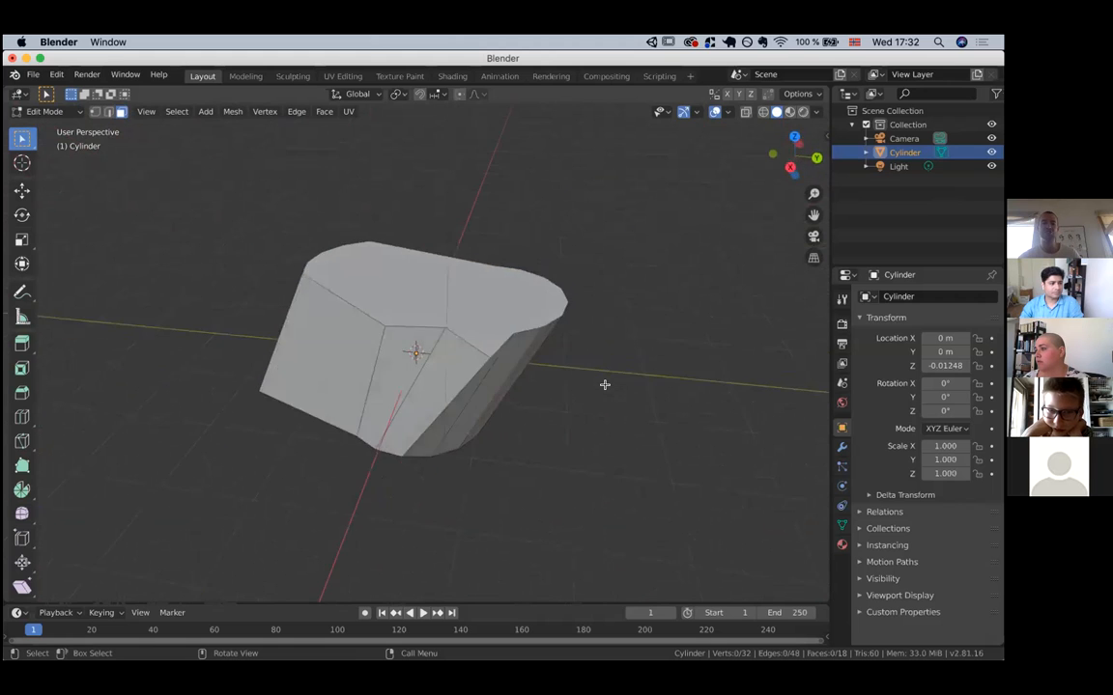
scroll(552, 378, "right", 20)
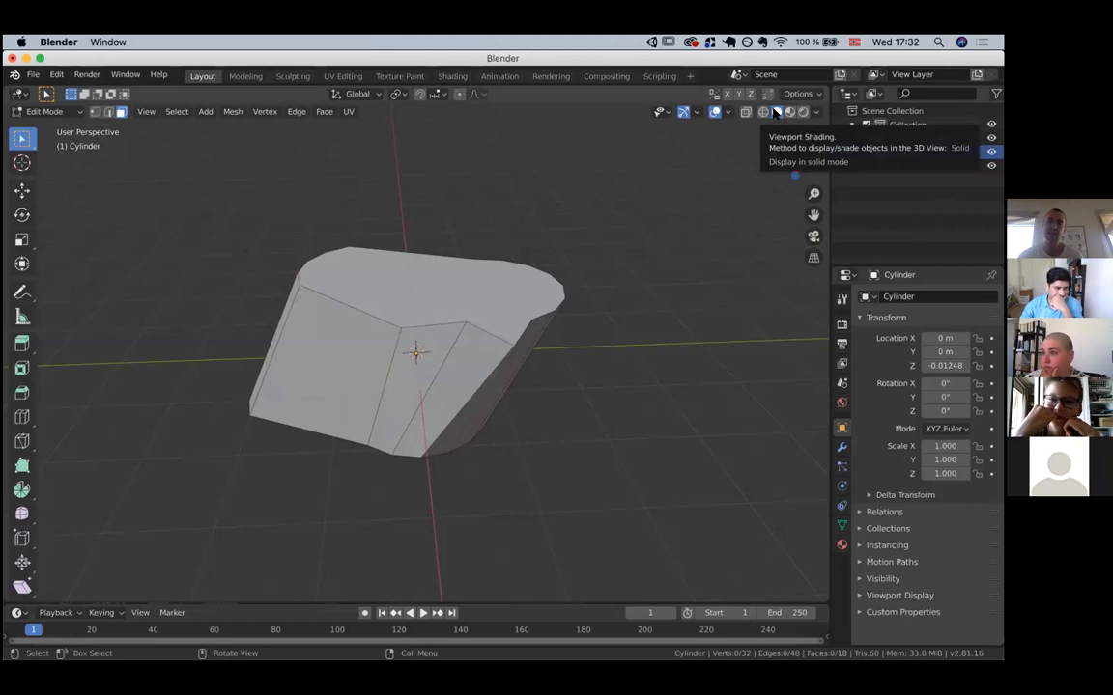
Examine the stretched cylinder from several sides in Solid shading and in Material Preview shading.
scroll(775, 112, "right", 10)
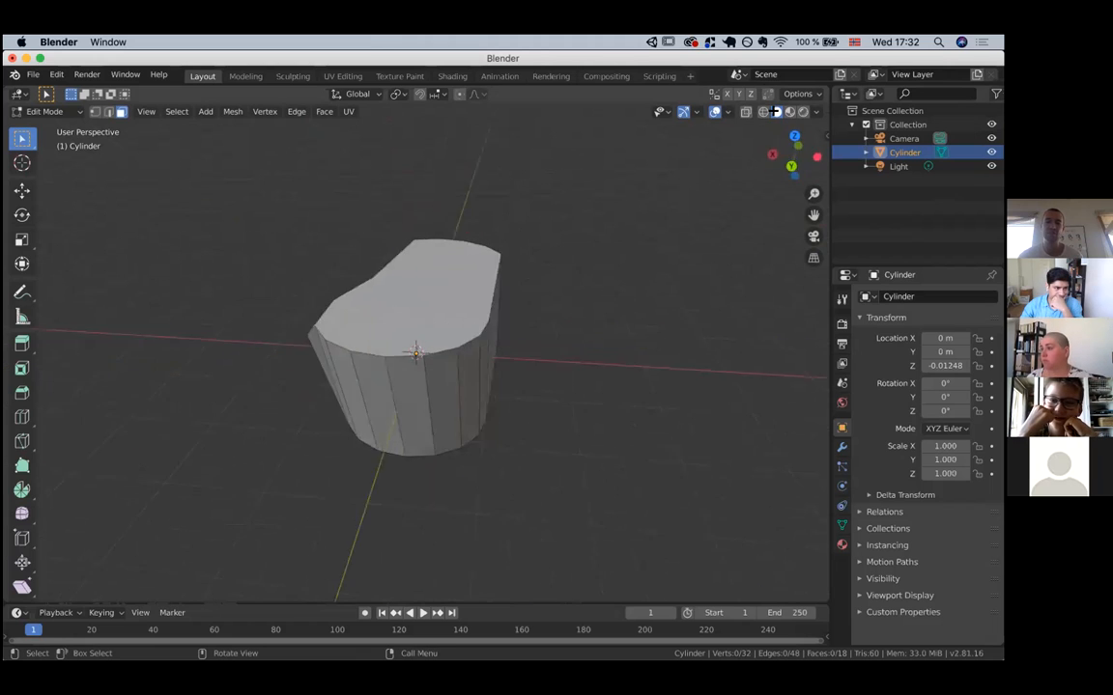
scroll(563, 288, "right", 10)
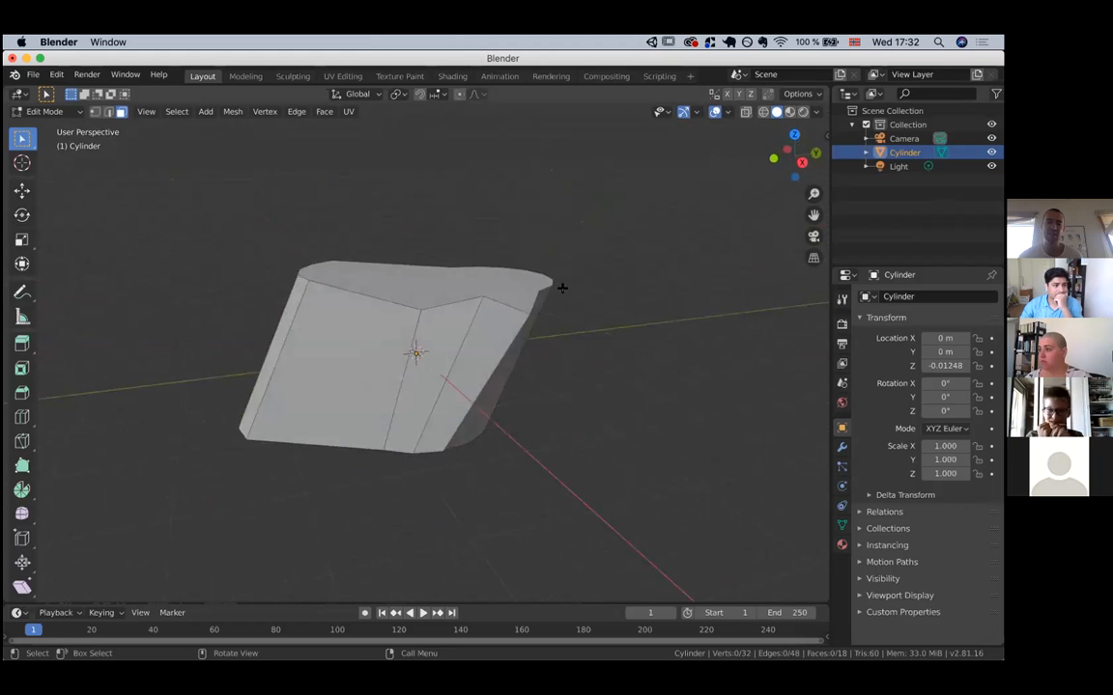
scroll(562, 288, "right", 10)
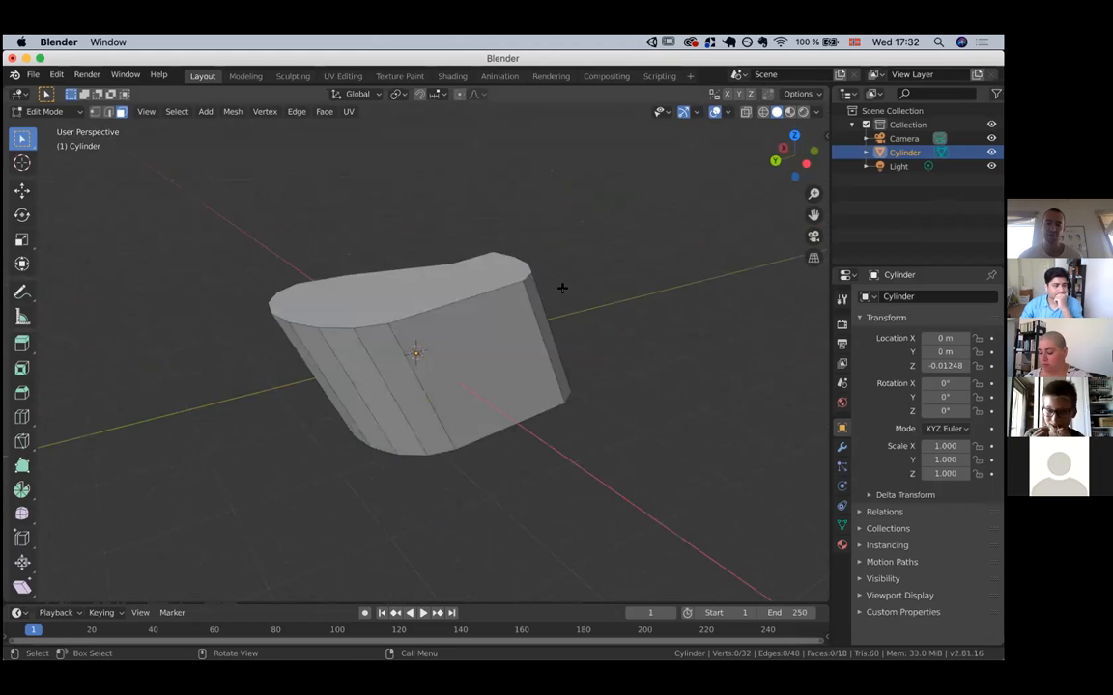
left_click(788, 112)
scroll(543, 354, "right", 10)
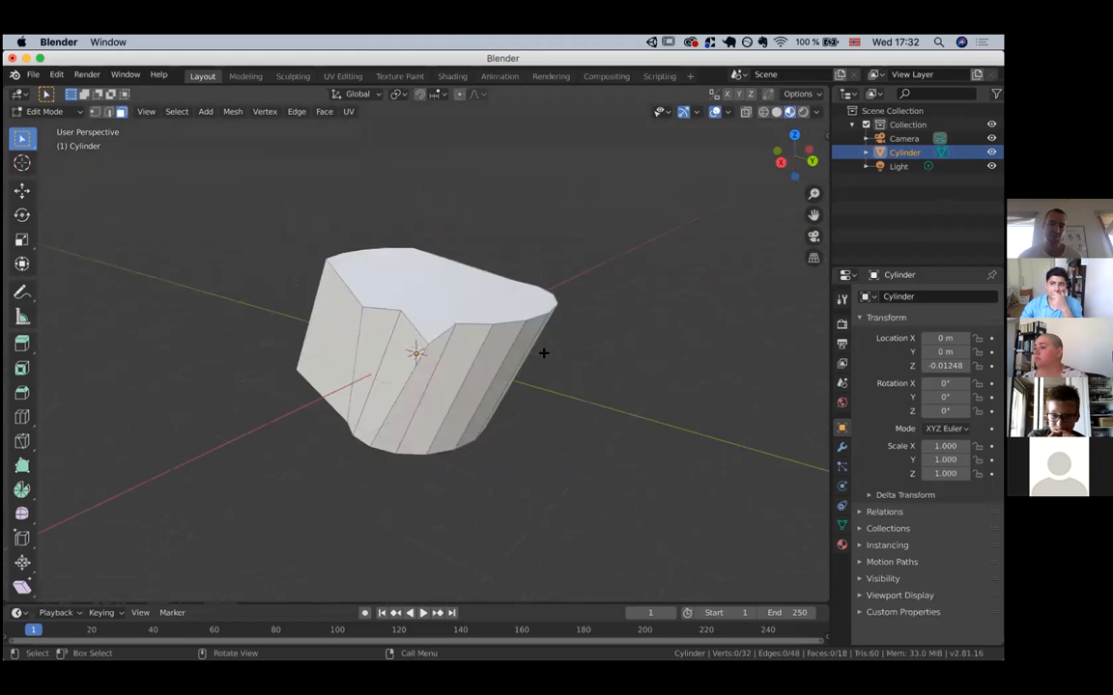
scroll(543, 354, "right", 10)
Switch the viewport to Rendered shading and examine how light falls on the cylinder from several sides.
left_click(803, 112)
scroll(577, 243, "right", 10)
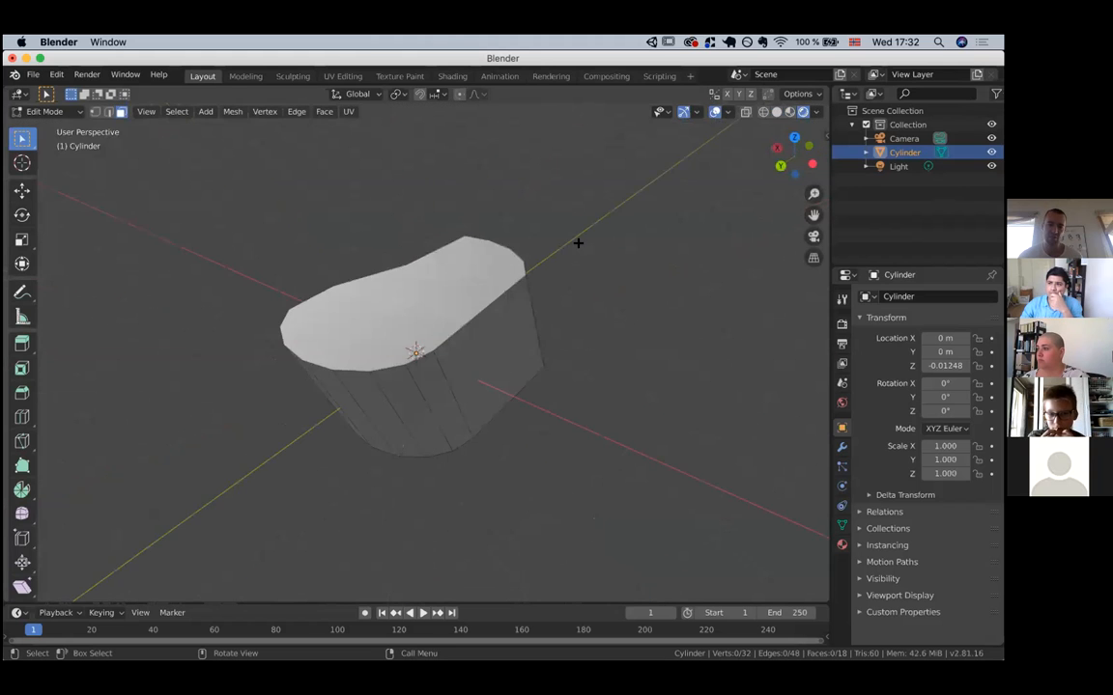
scroll(577, 244, "right", 10)
scroll(578, 243, "down", 10)
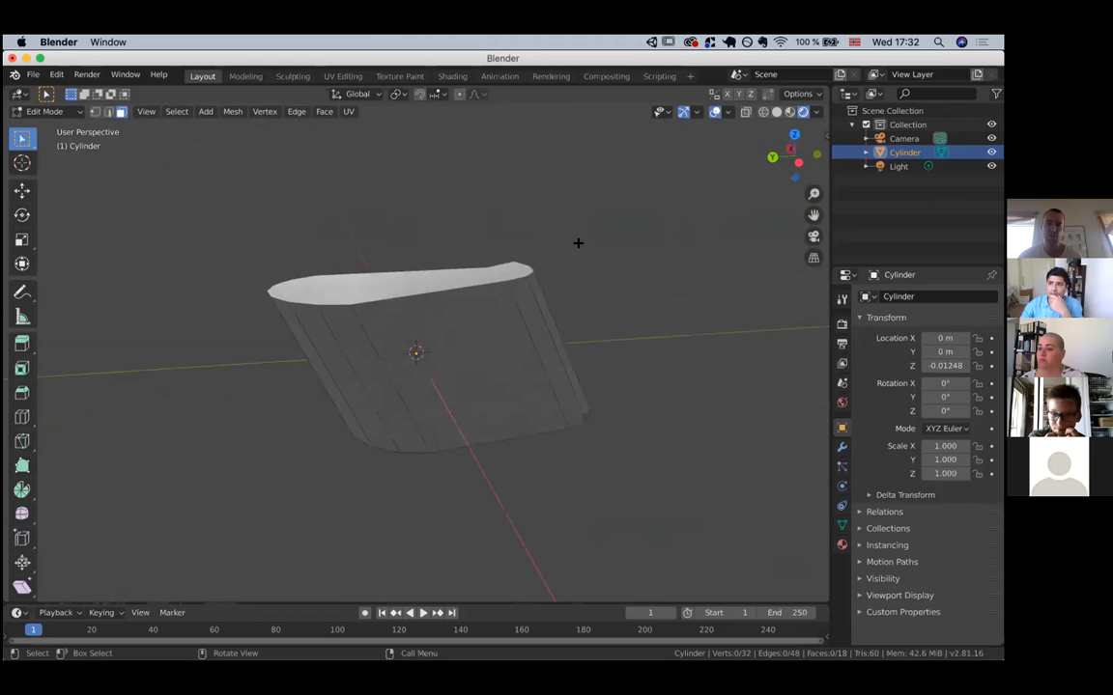
scroll(577, 243, "right", 5)
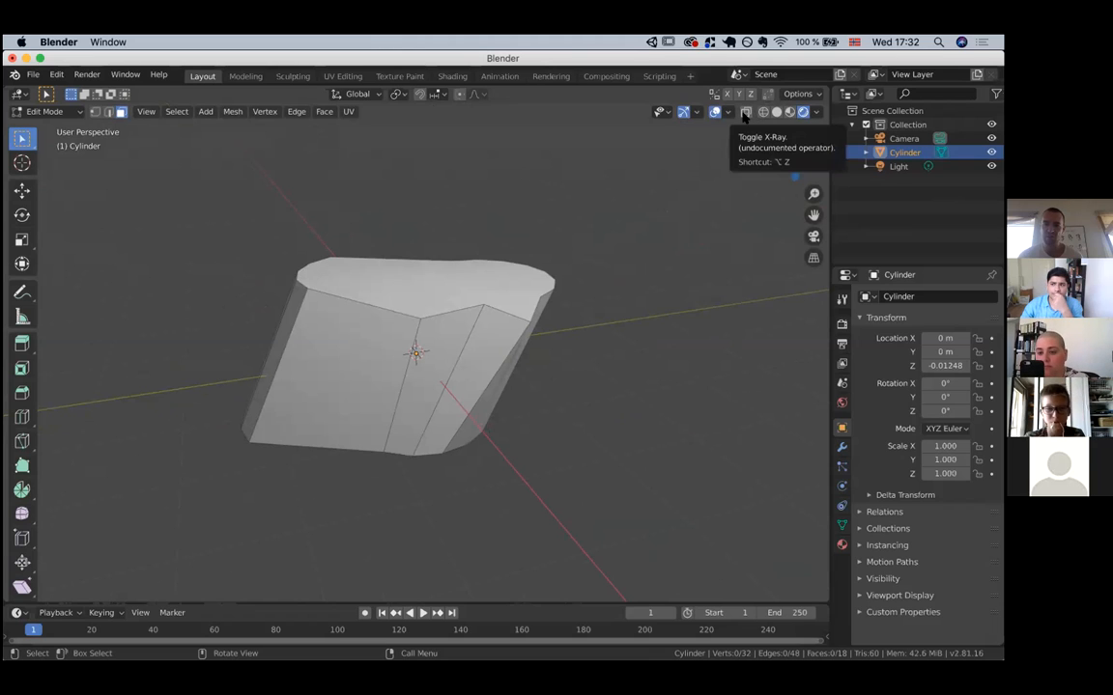
Turn on X-ray display and examine the cylinder's hidden faces and edges from several sides.
left_click(745, 113)
scroll(483, 432, "right", 5)
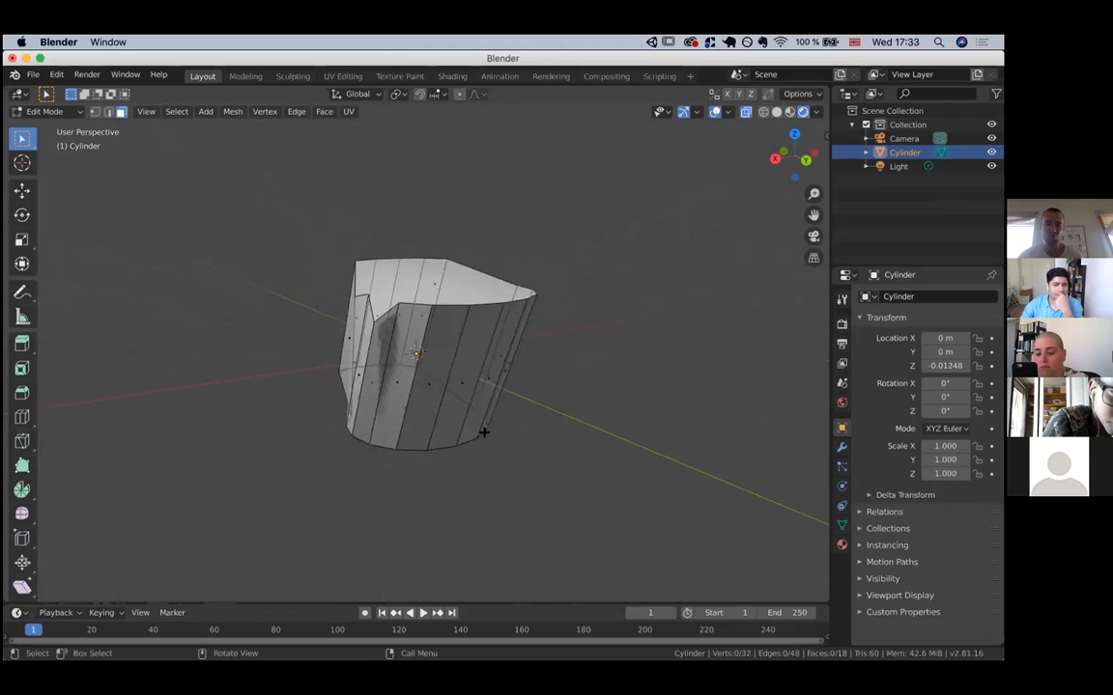
scroll(483, 433, "right", 10)
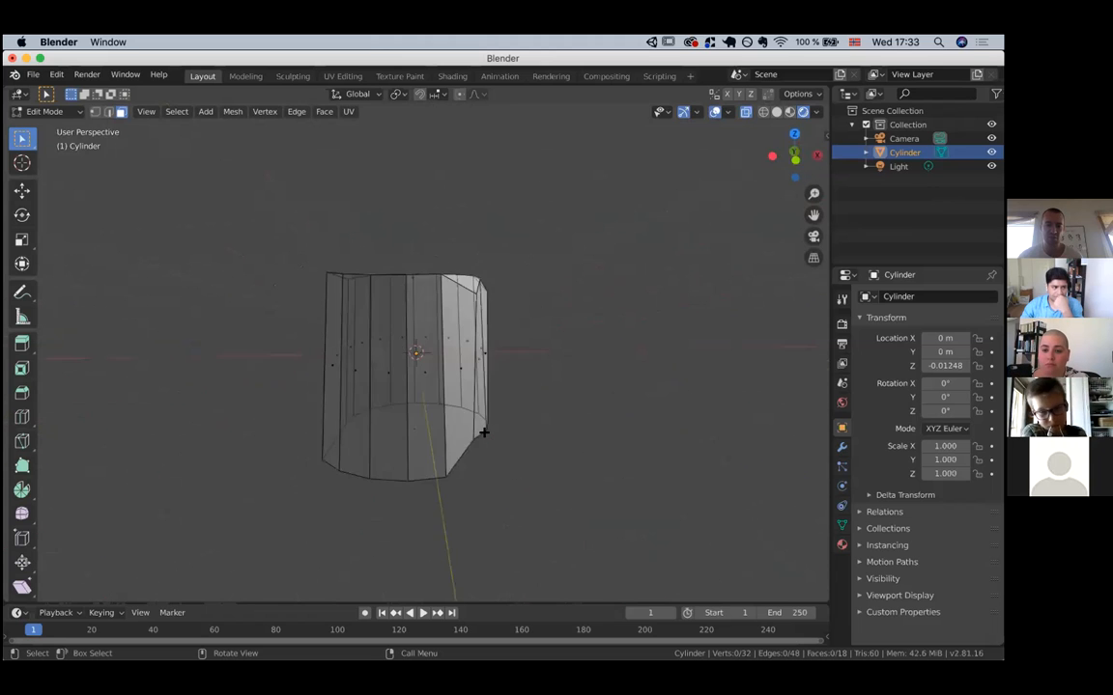
scroll(482, 432, "right", 10)
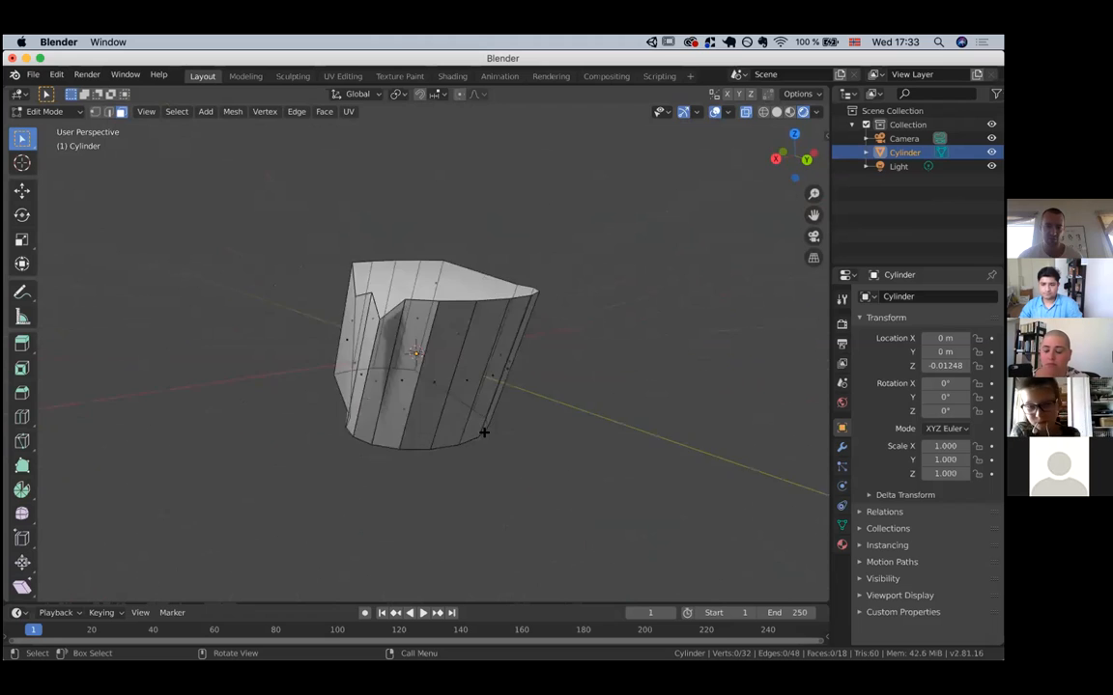
scroll(484, 433, "right", 10)
scroll(574, 206, "left", 3)
Box-select the whole cylinder in X-ray display, including its hidden back faces, and check the selection all around.
left_click_drag(574, 206, 220, 491)
scroll(502, 259, "up", 6)
scroll(502, 260, "left", 10)
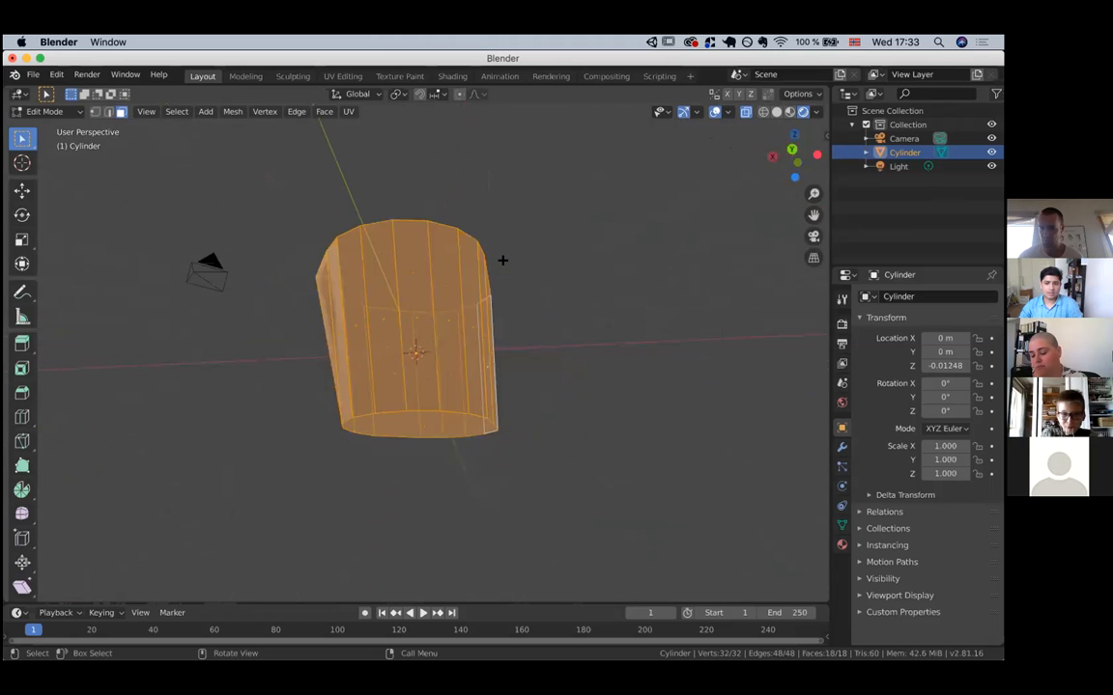
scroll(503, 260, "left", 15)
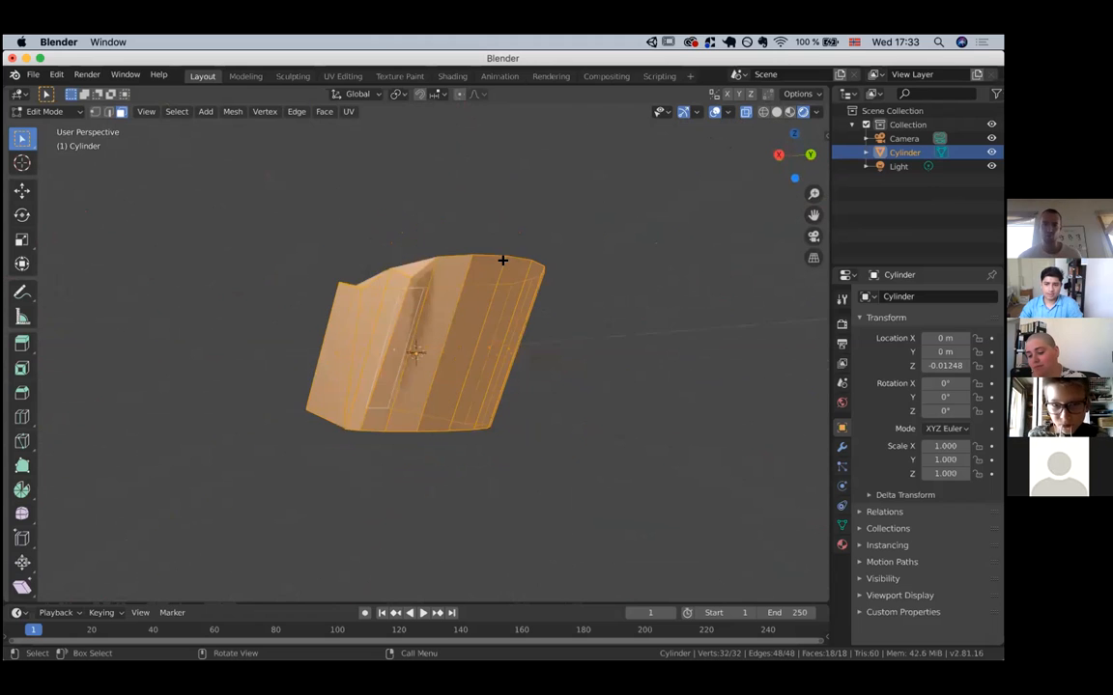
scroll(503, 260, "left", 5)
scroll(645, 230, "up", 4)
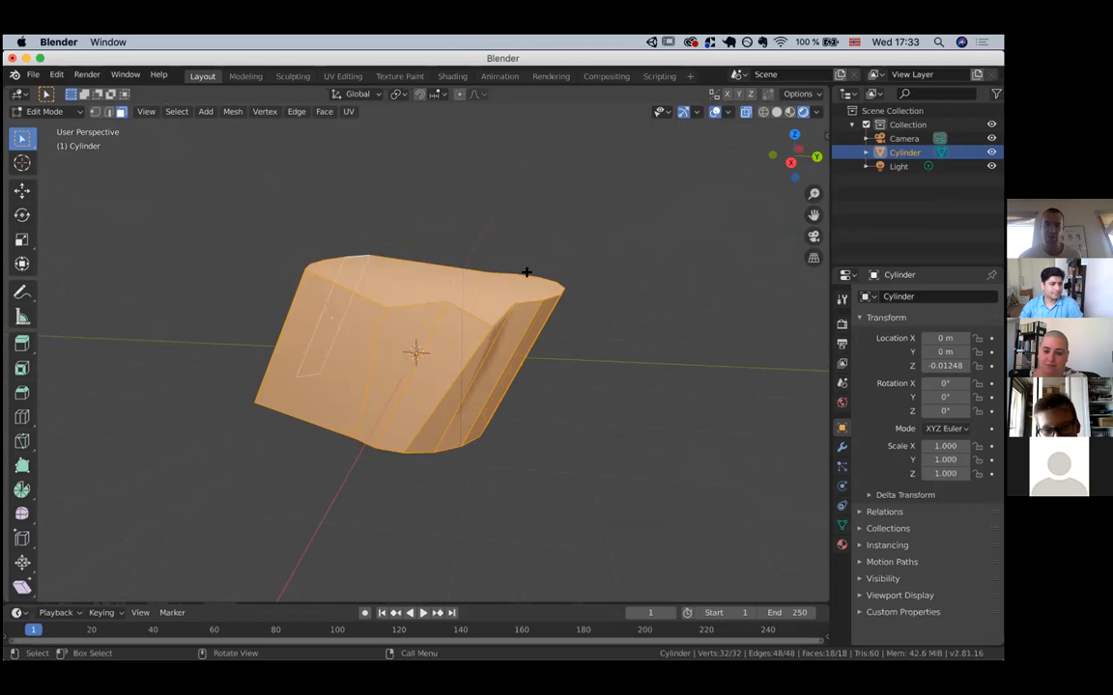
Switch the viewport back to Solid shading with all faces of the cylinder still selected.
left_click(776, 113)
middle_click_drag(514, 347, 513, 348)
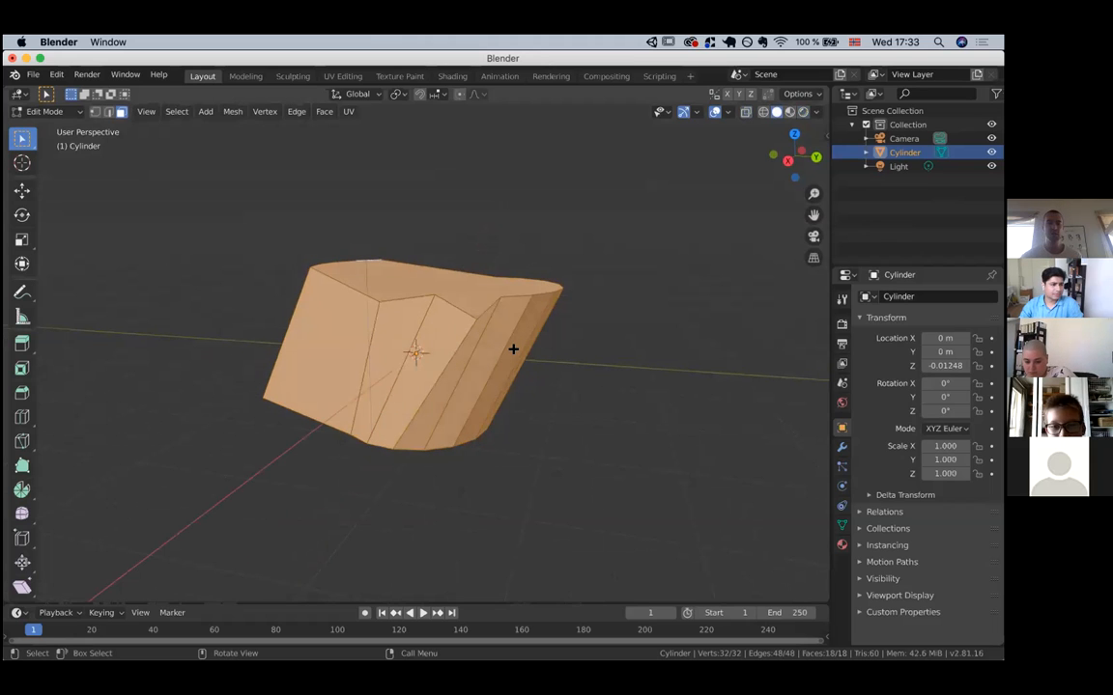
middle_click_drag(425, 322, 425, 323)
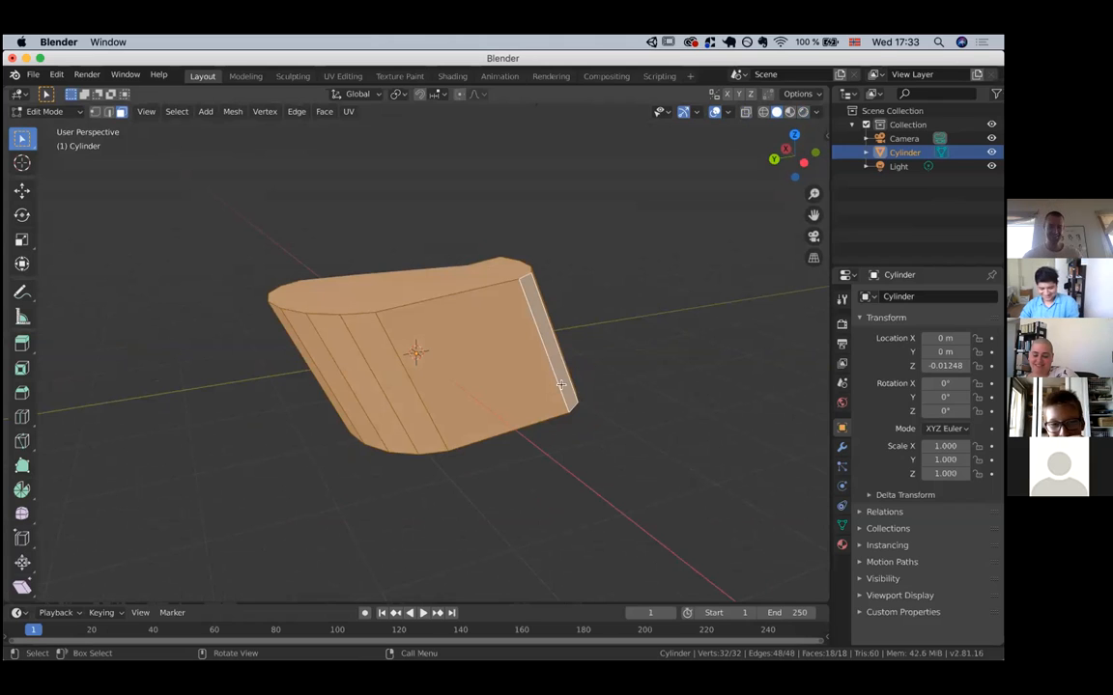
Scale the whole selected cylinder uniformly to about 0.774 and check its shape from all sides.
key("s")
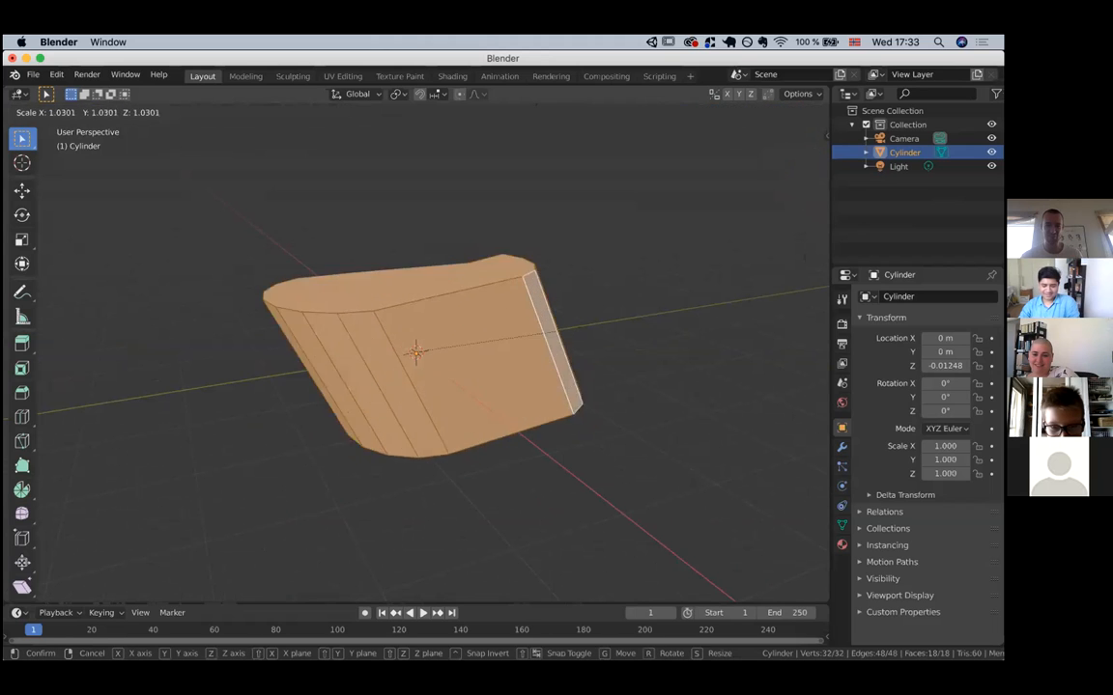
left_click(531, 323)
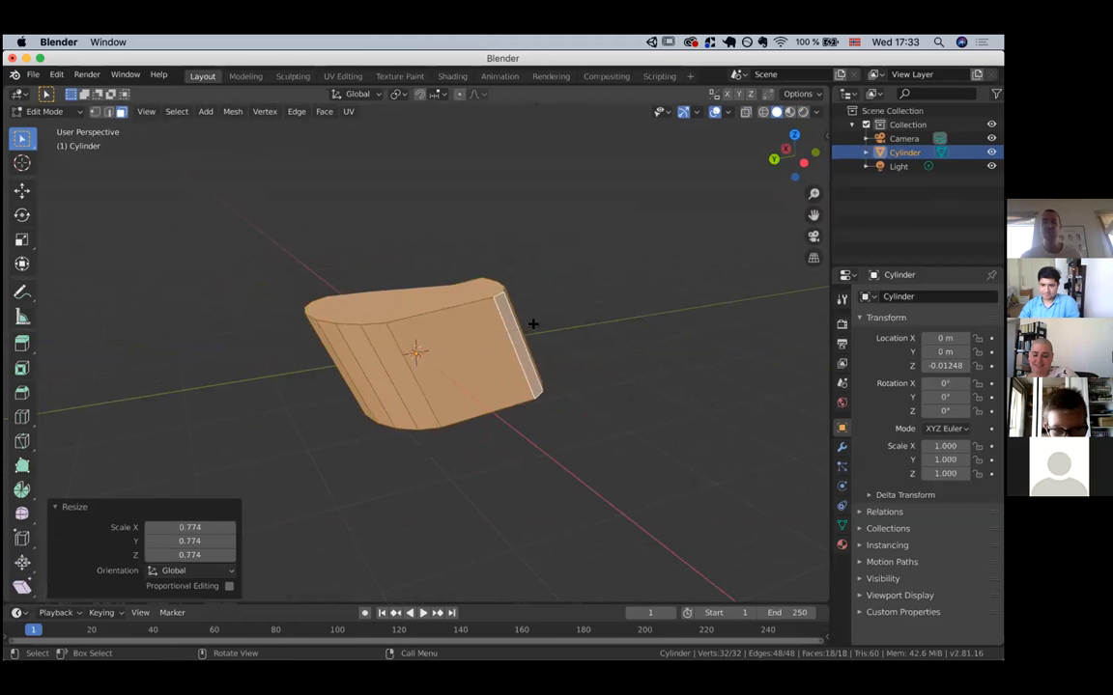
scroll(534, 325, "right", 5)
scroll(533, 324, "right", 5)
scroll(533, 324, "left", 5)
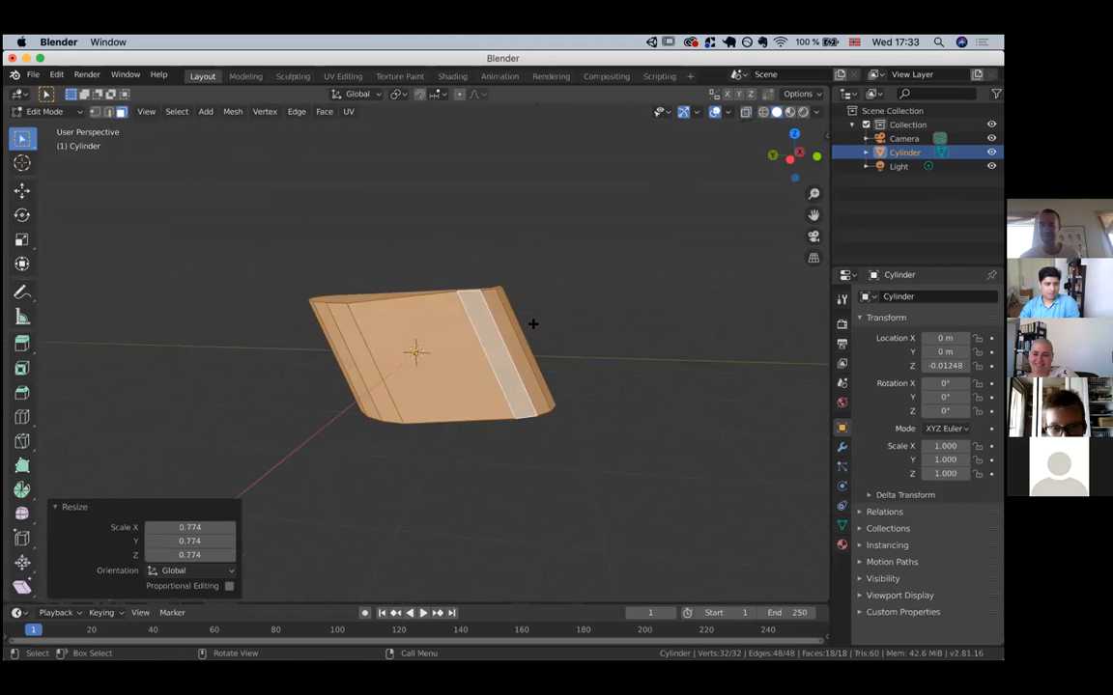
scroll(533, 324, "right", 10)
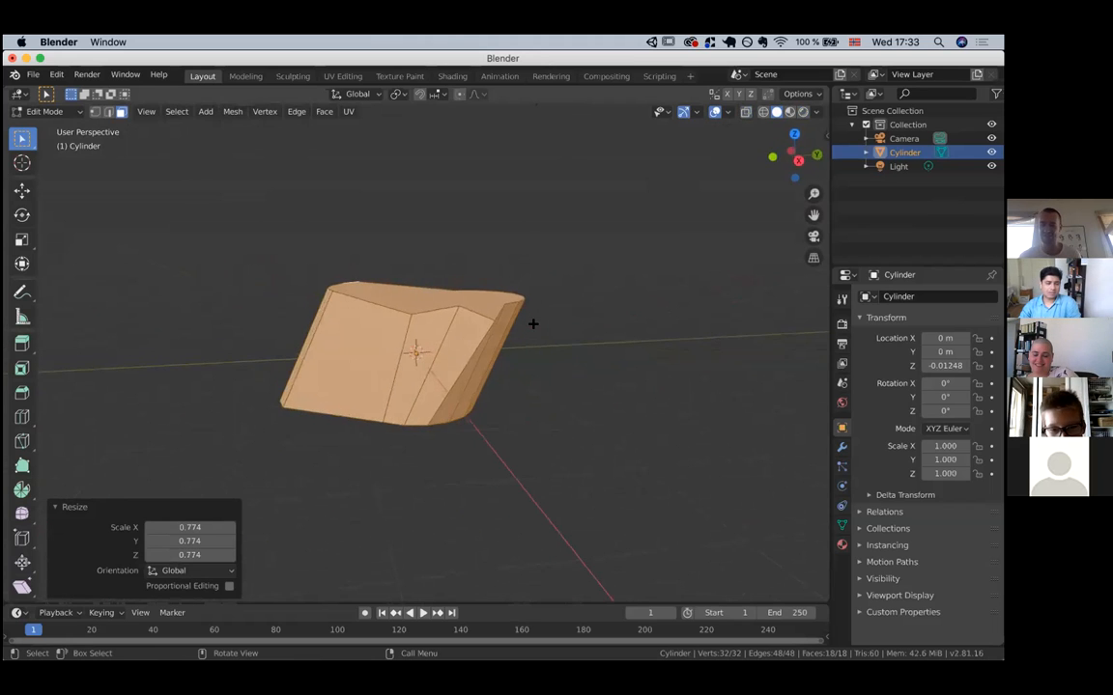
scroll(534, 324, "right", 8)
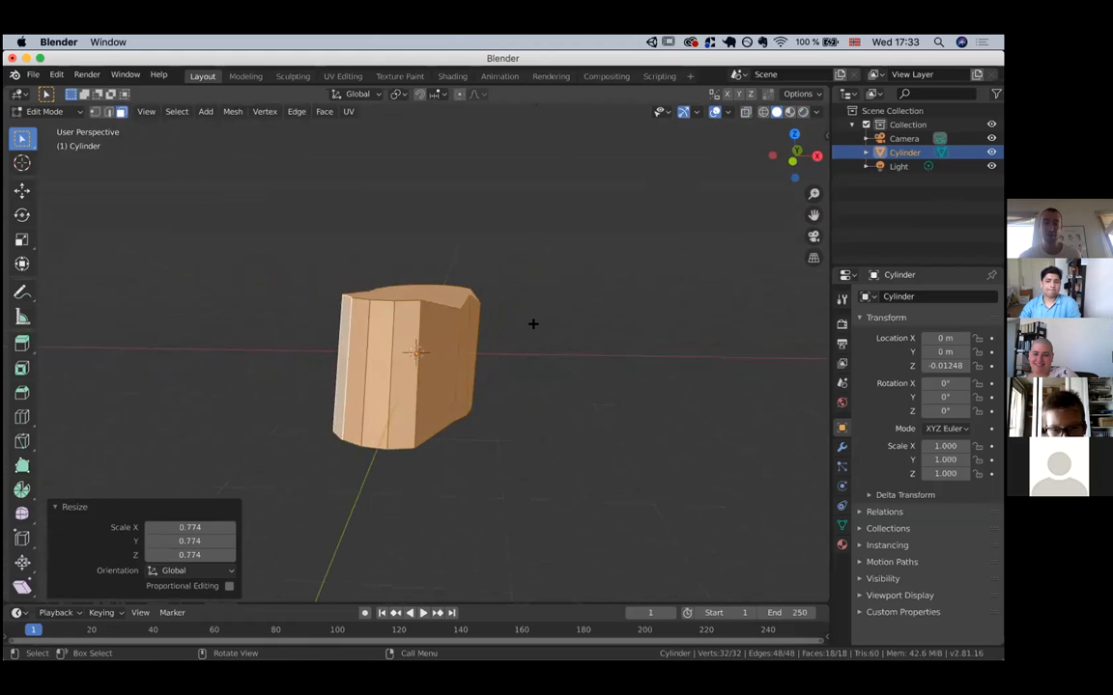
scroll(533, 323, "right", 12)
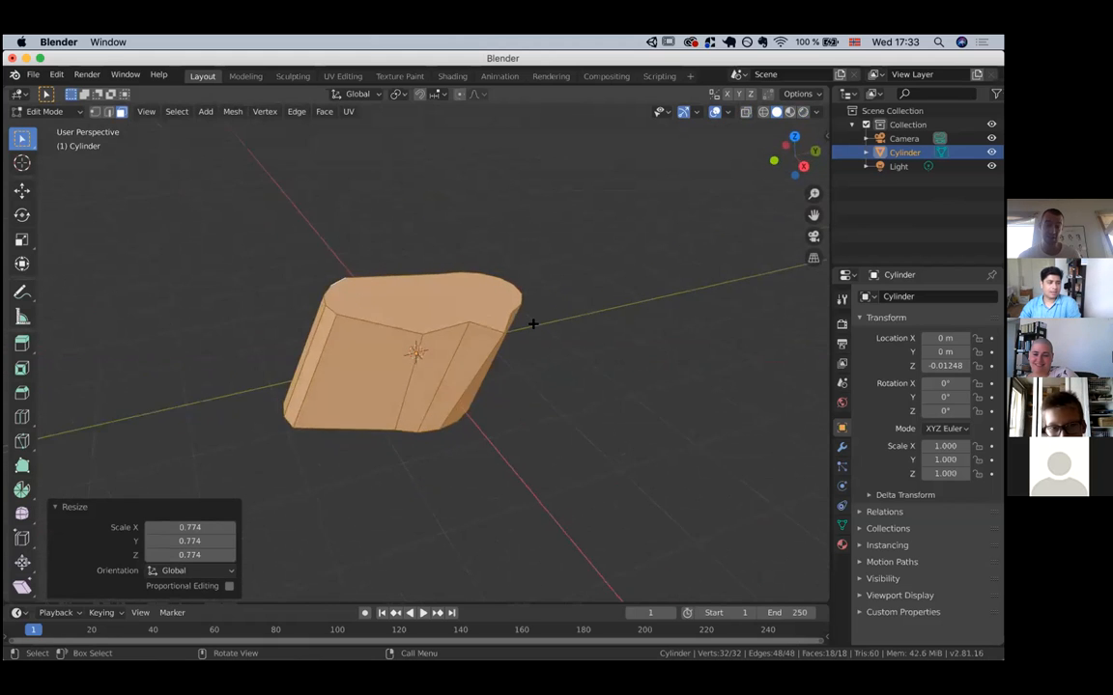
scroll(533, 323, "right", 4)
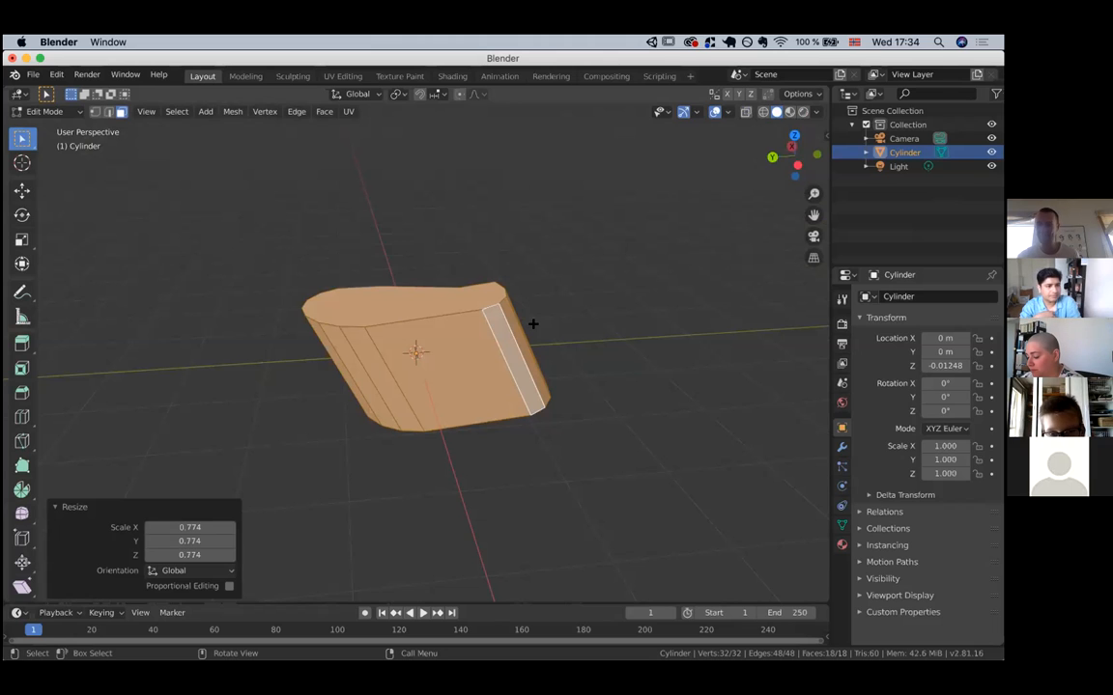
Select only the cylinder's top face and scale it up uniformly to about 1.749.
left_click(409, 335)
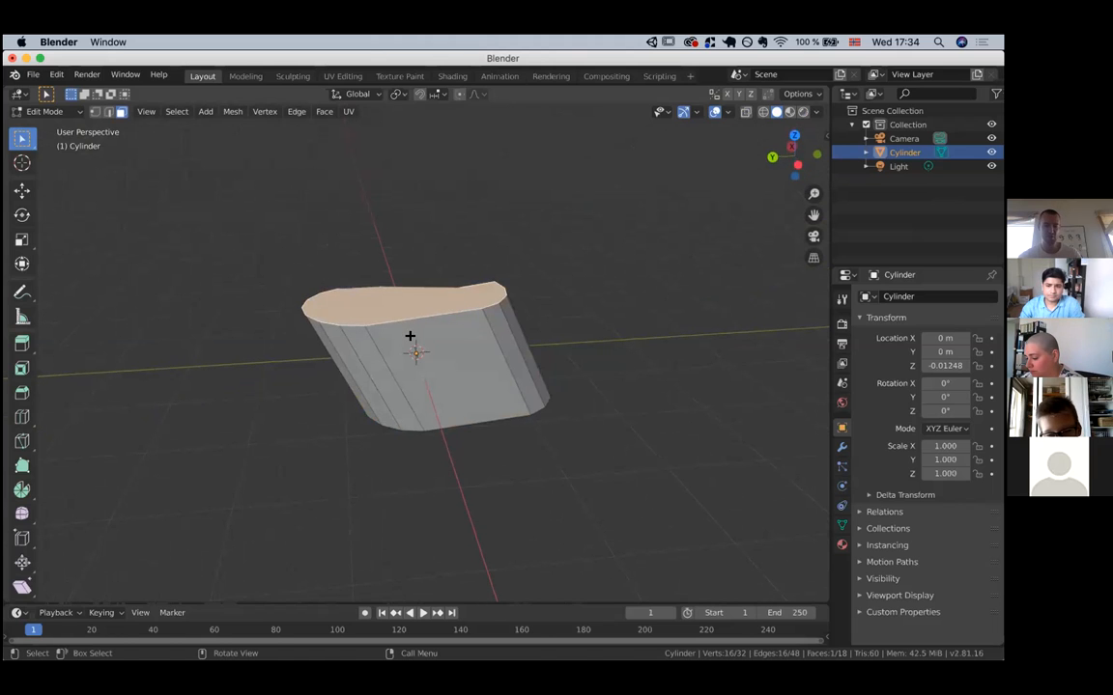
key("s")
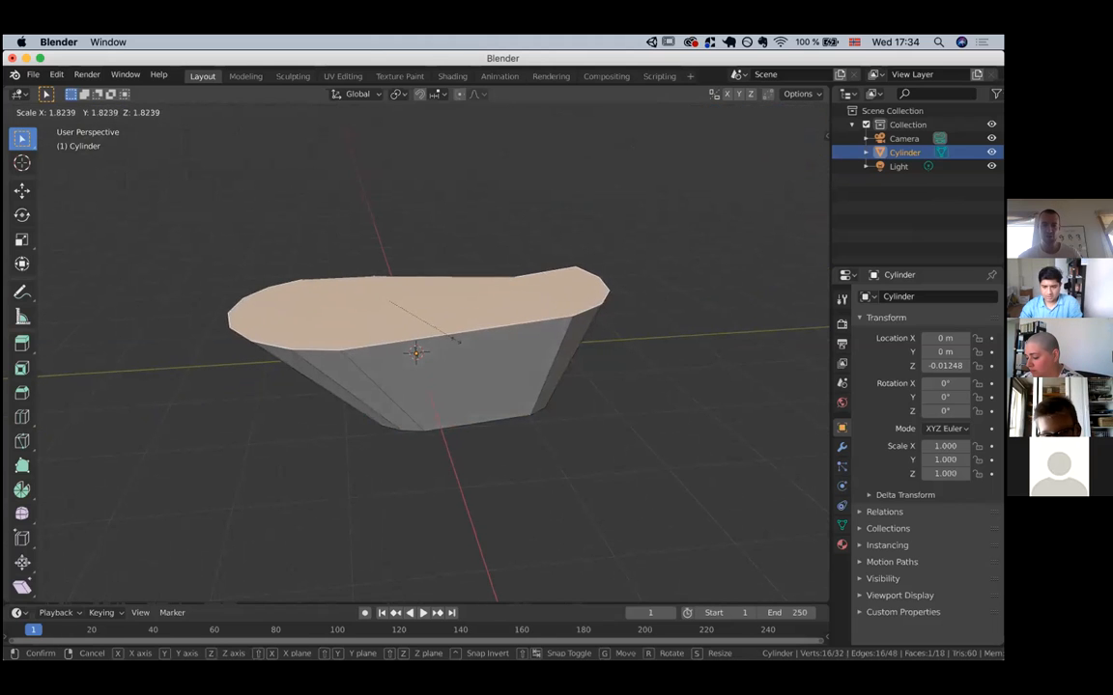
left_click(449, 339)
Examine the widened top face and the flared sides of the cylinder from around and above.
scroll(449, 338, "left", 10)
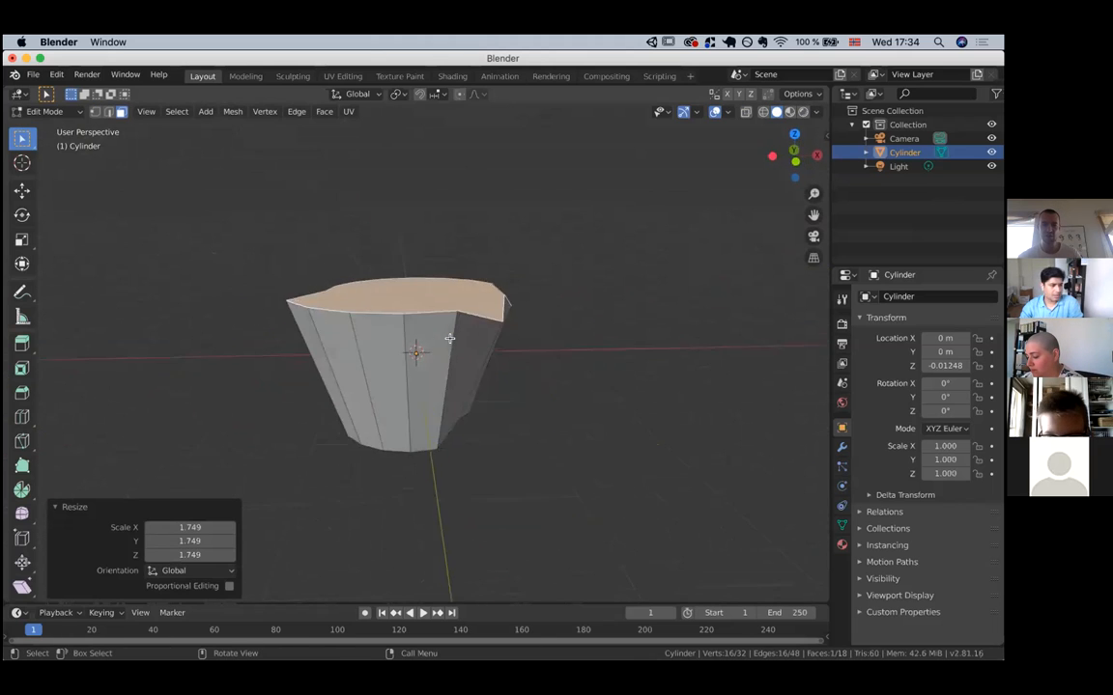
scroll(449, 338, "right", 8)
scroll(449, 338, "left", 10)
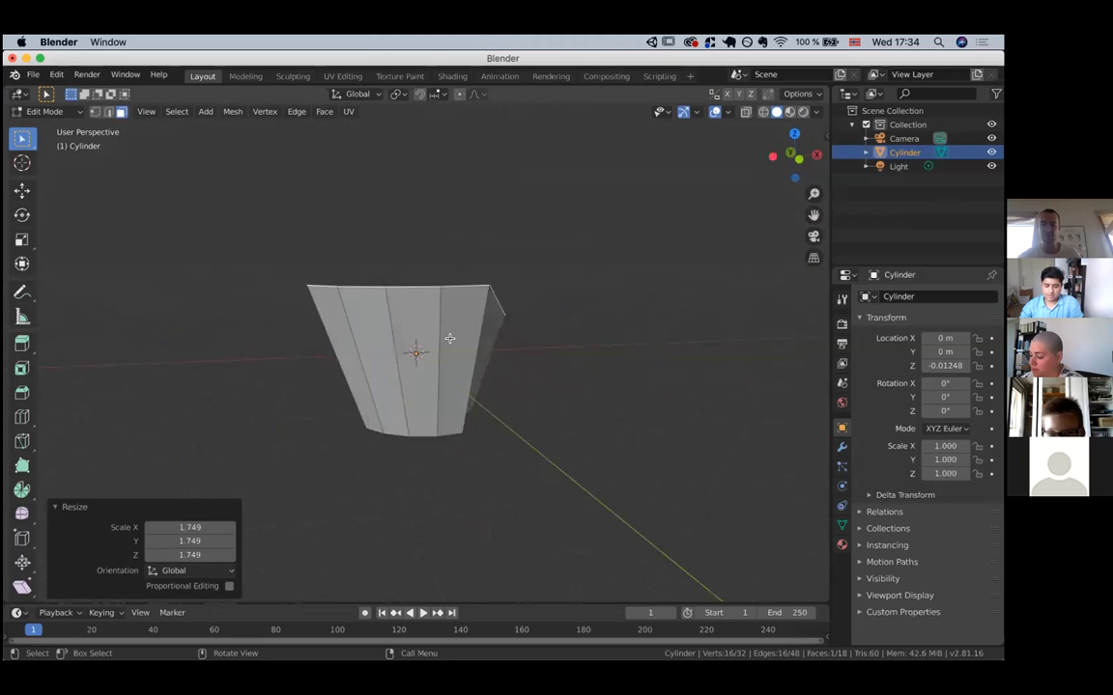
scroll(449, 338, "left", 10)
scroll(449, 338, "left", 6)
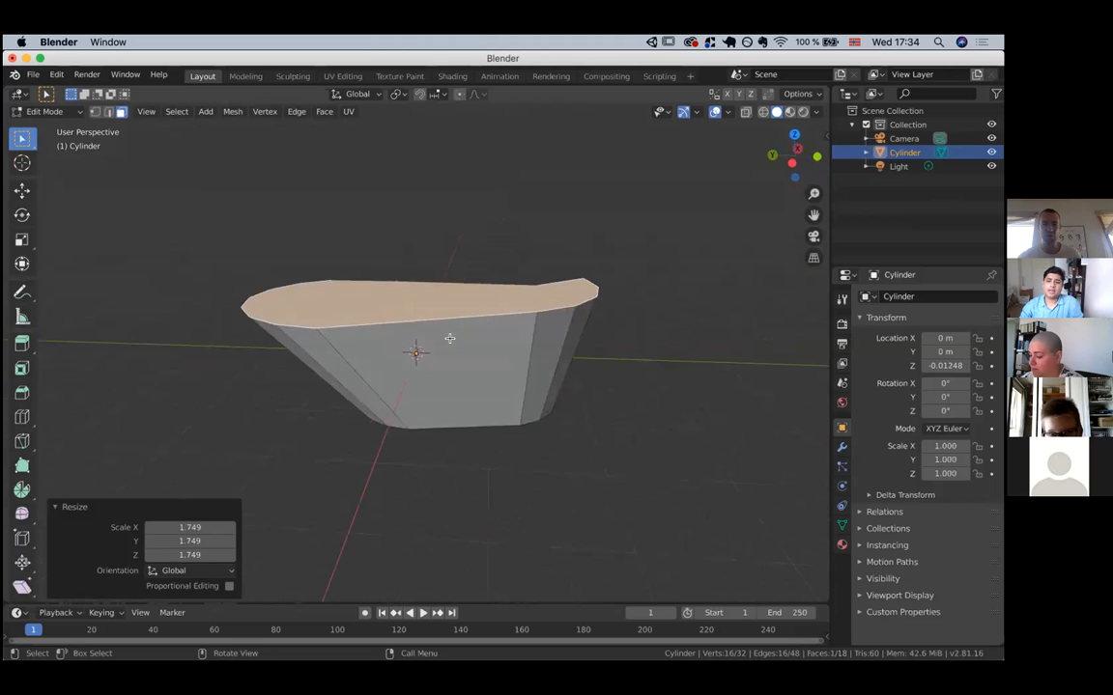
scroll(449, 338, "down", 5)
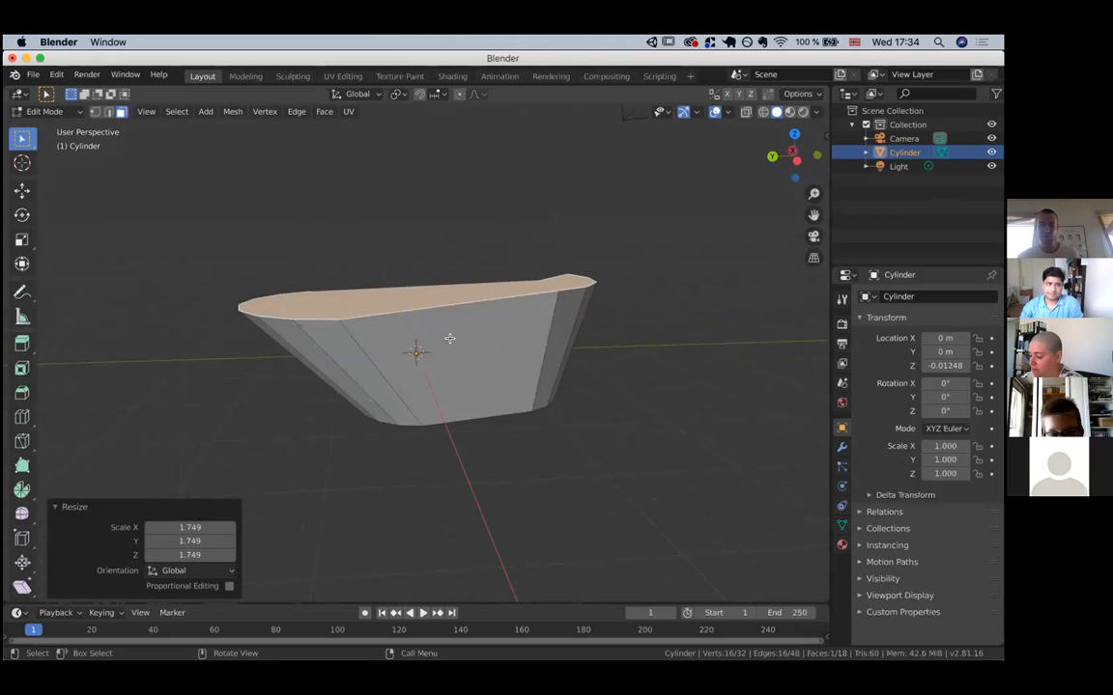
scroll(449, 338, "left", 10)
scroll(449, 338, "left", 6)
scroll(449, 338, "up", 6)
scroll(450, 338, "down", 6)
scroll(449, 338, "up", 5)
scroll(450, 338, "down", 4)
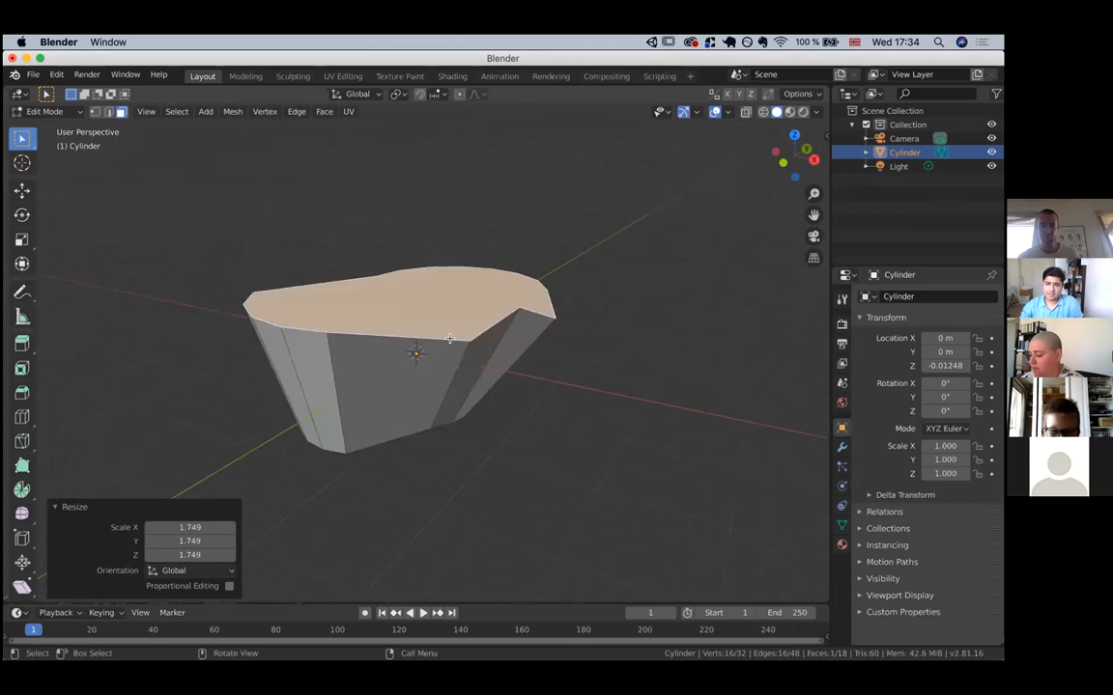
scroll(449, 338, "down", 6)
scroll(449, 338, "up", 10)
scroll(449, 338, "down", 8)
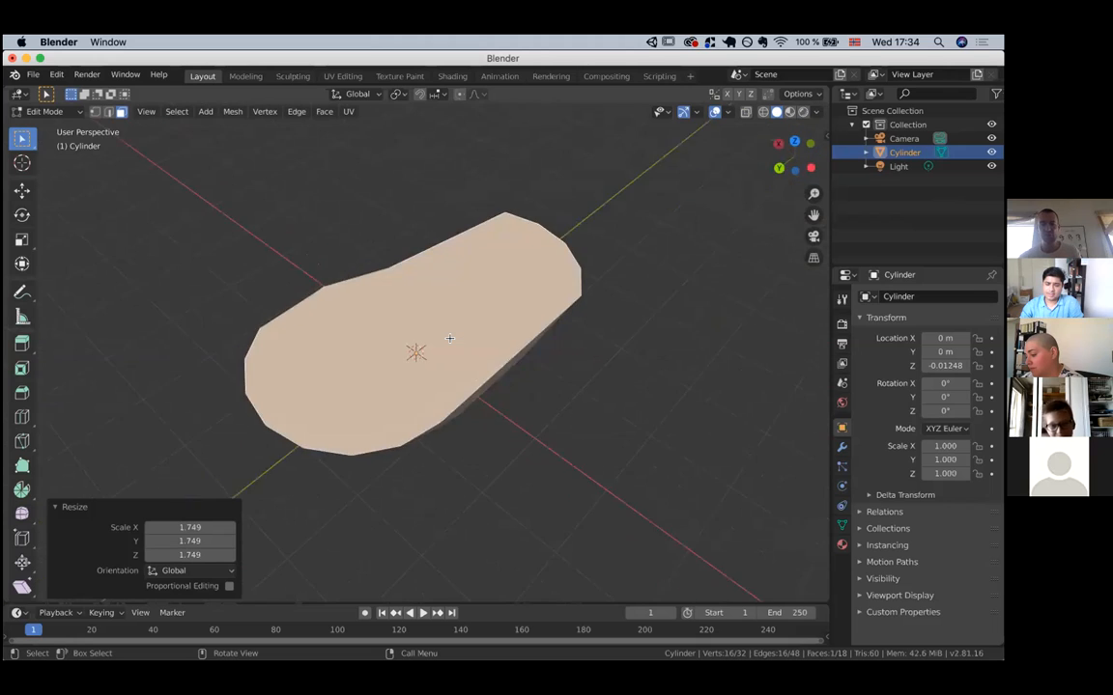
Switch to vertex selection, select a single vertex on the top rim and try to scale it.
left_click(96, 111)
scroll(463, 359, "up", 8)
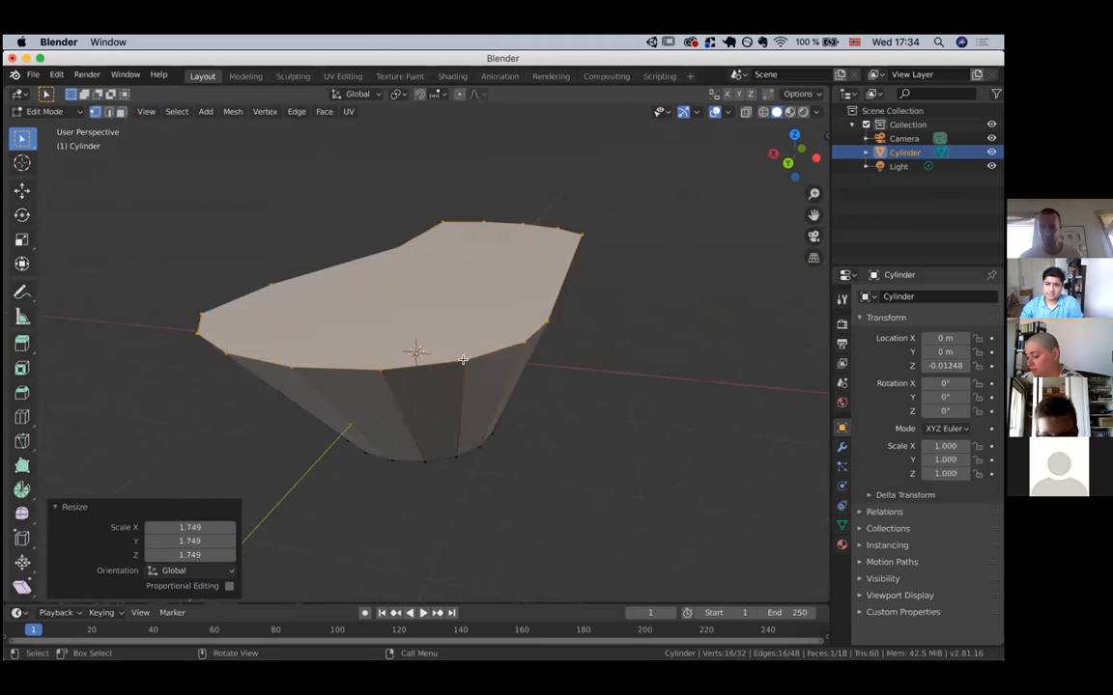
left_click(462, 359)
scroll(589, 419, "down", 5)
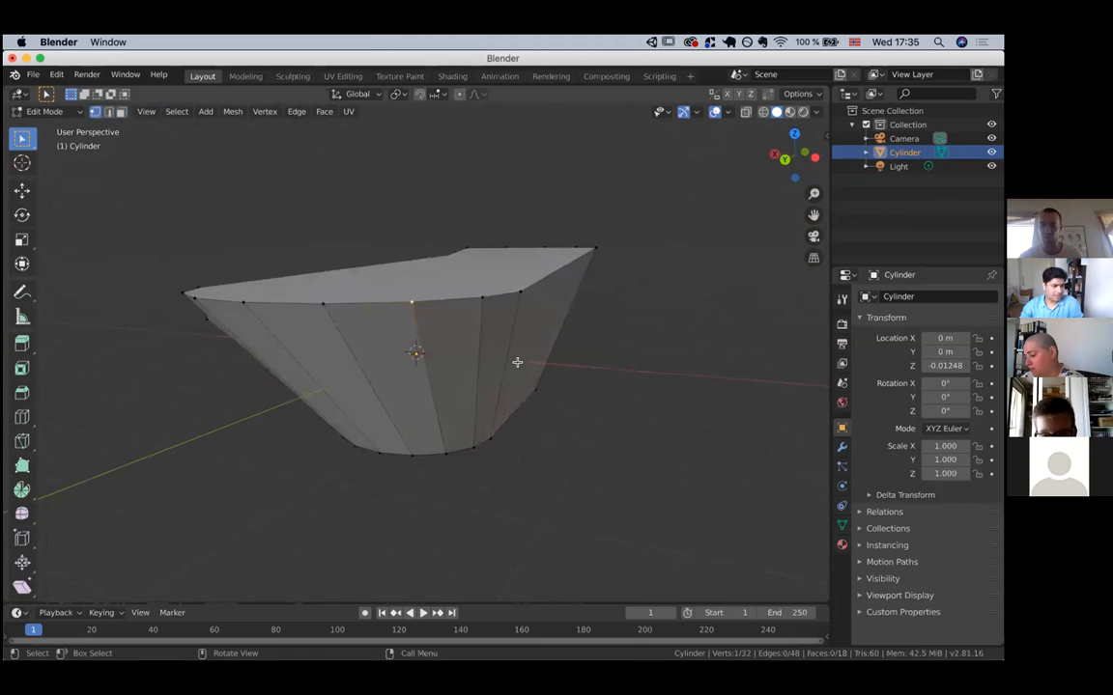
key("s")
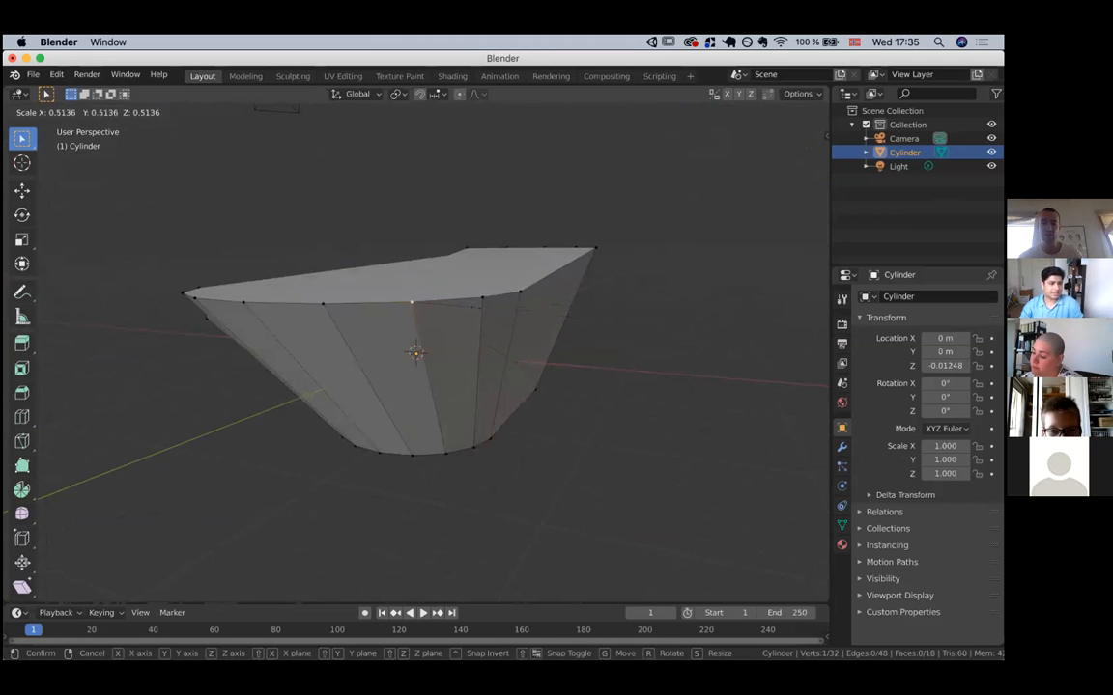
left_click(473, 305)
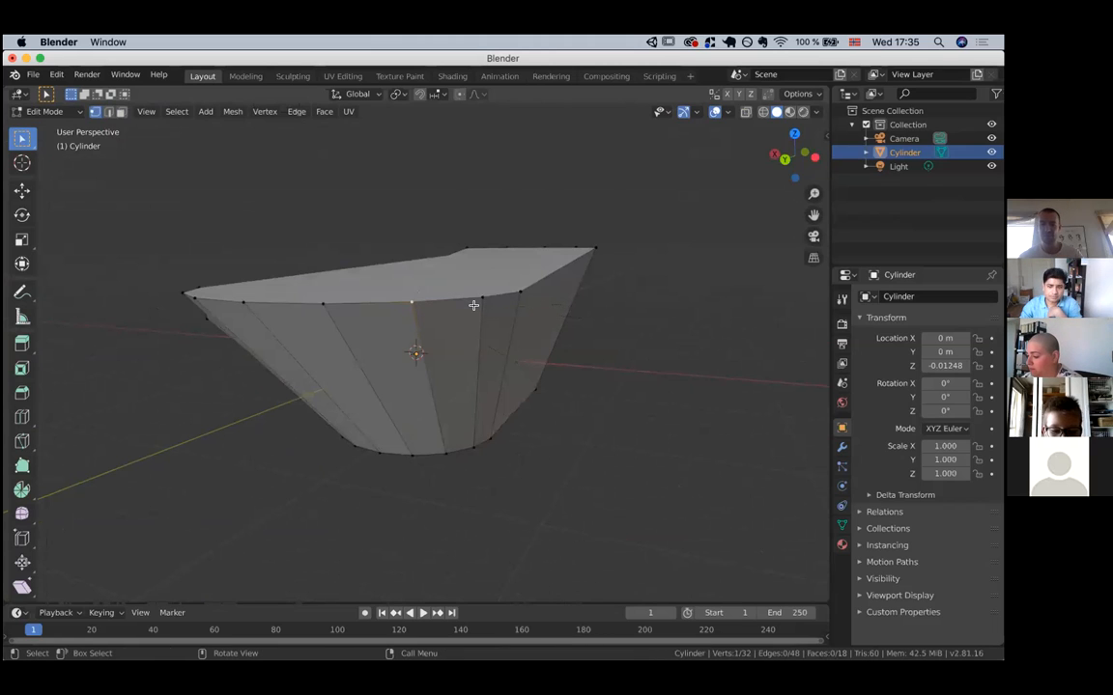
Add the neighbouring top-rim vertex to the selection and scale the two vertices up uniformly.
left_click(481, 298, "shift")
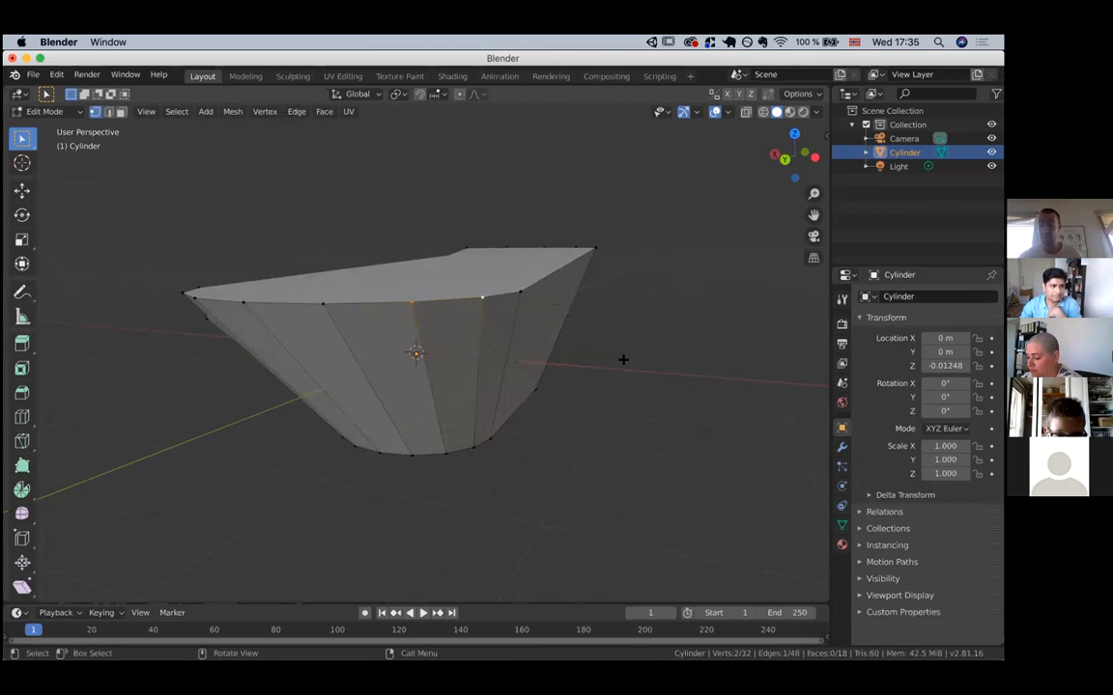
scroll(623, 360, "up", 5)
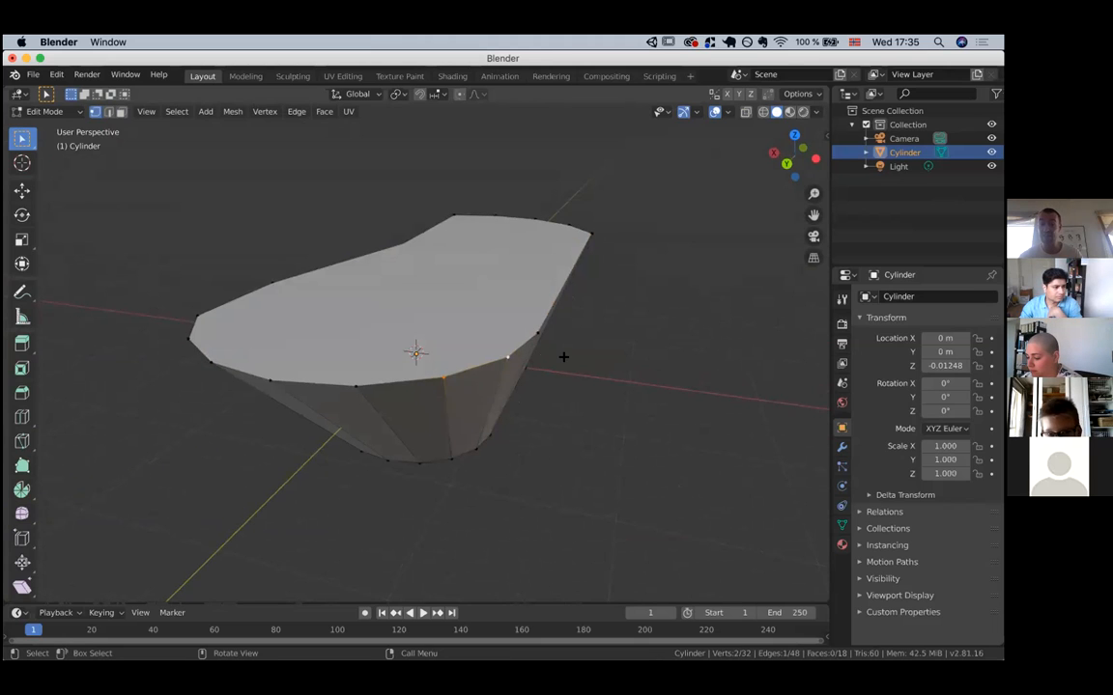
scroll(563, 357, "right", 2)
scroll(563, 357, "right", 3)
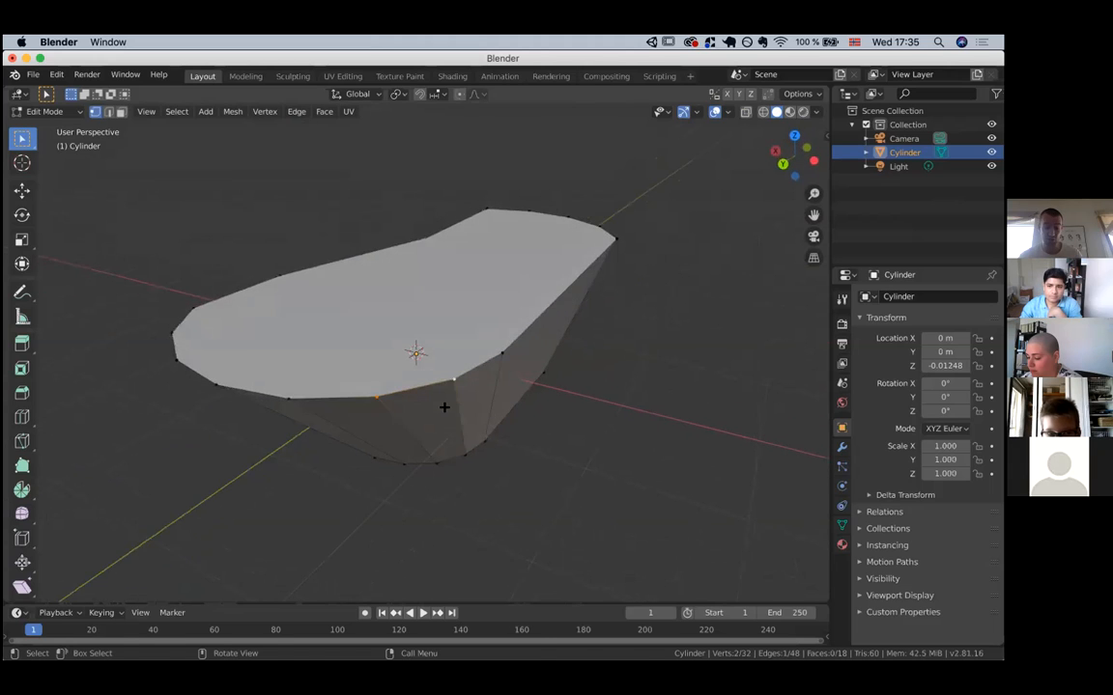
key("s")
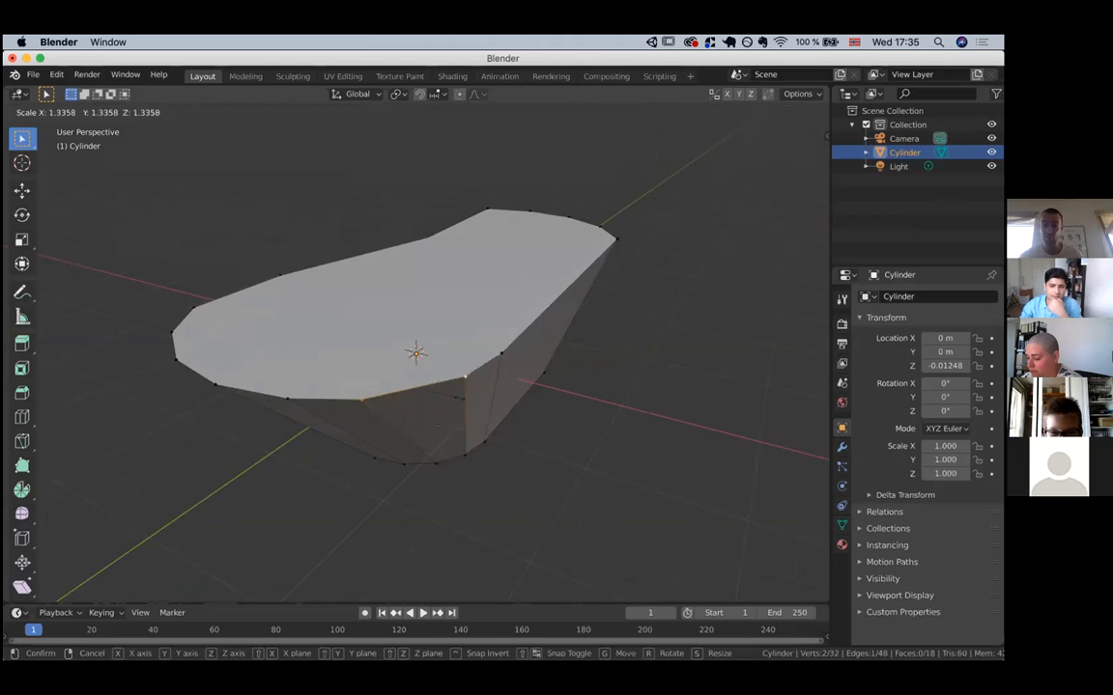
left_click(444, 390)
Switch to edge selection, select the slanted side edge near the front corner and scale it uniformly to 1.316.
scroll(444, 389, "down", 5)
key("2")
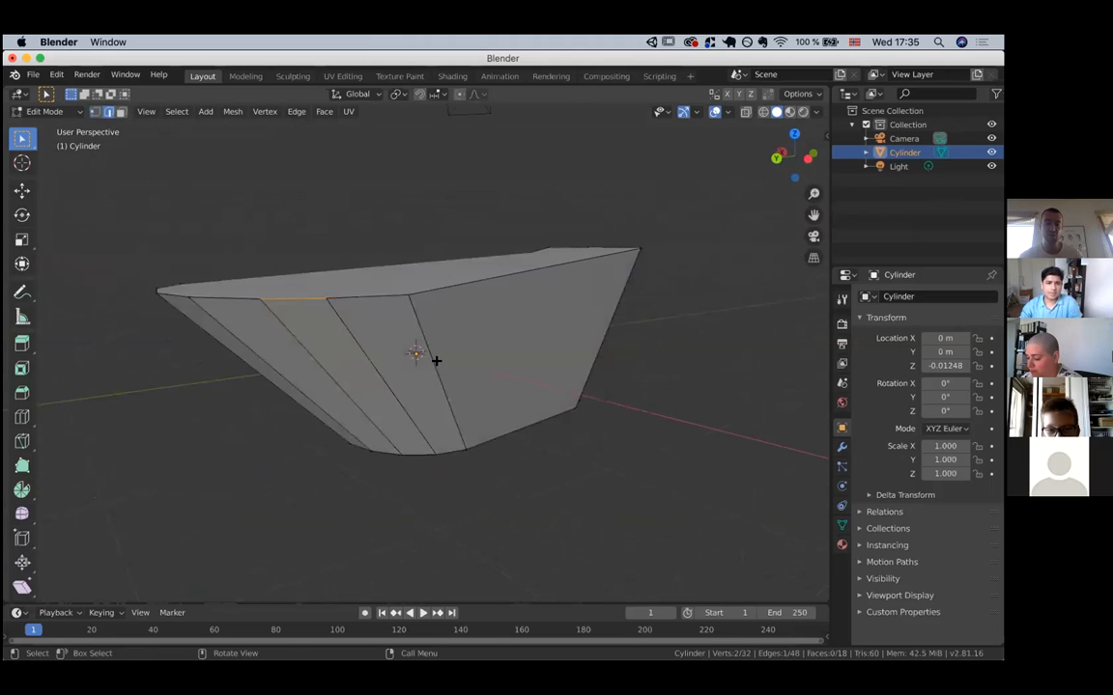
left_click(422, 338)
key("g")
key("s")
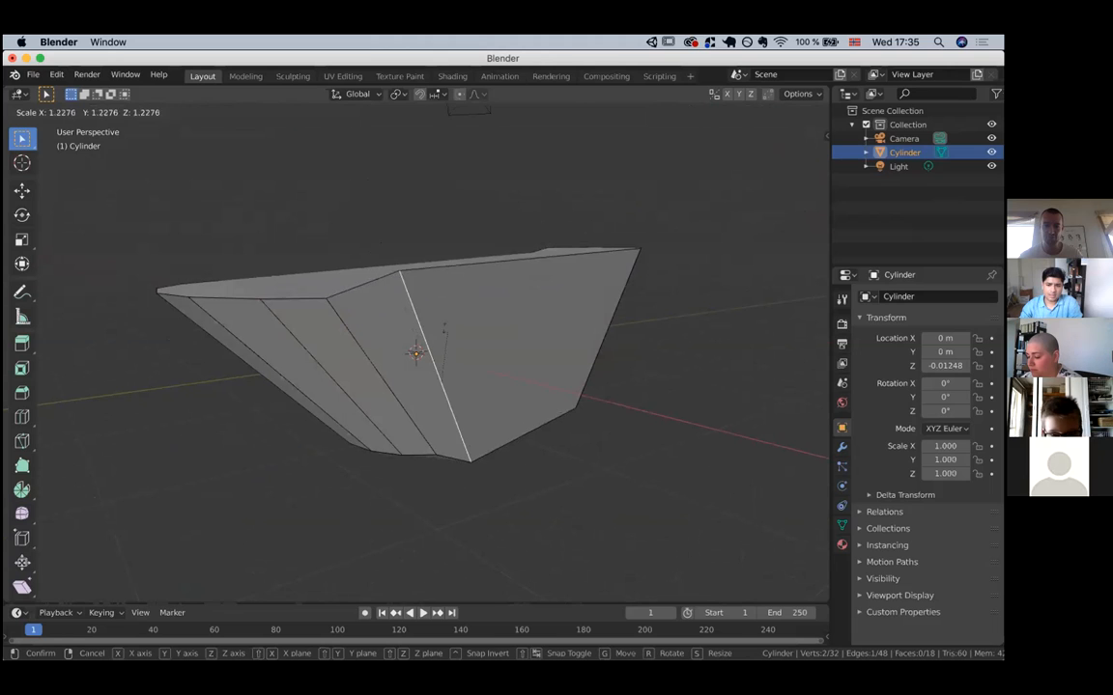
left_click(439, 325)
Examine the lengthened side edge and the deformed rim of the mesh from several sides.
scroll(438, 326, "left", 5)
scroll(438, 325, "up", 5)
scroll(438, 326, "down", 5)
scroll(439, 326, "right", 5)
scroll(439, 326, "up", 5)
scroll(439, 326, "down", 5)
scroll(439, 326, "up", 5)
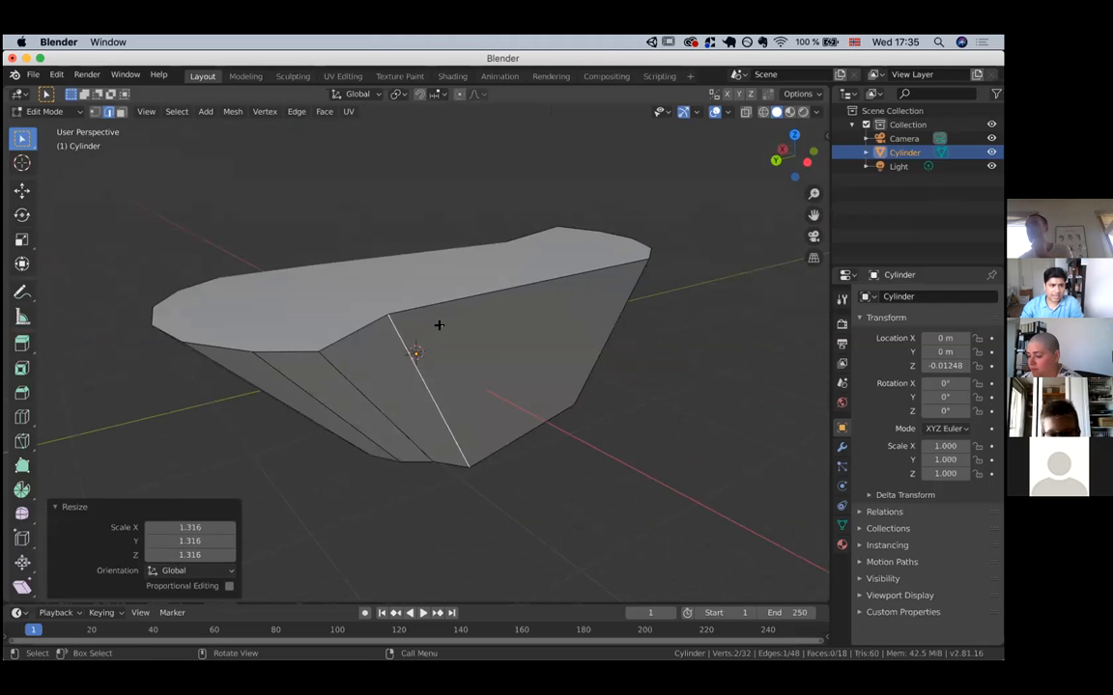
scroll(439, 325, "up", 5)
scroll(439, 326, "down", 5)
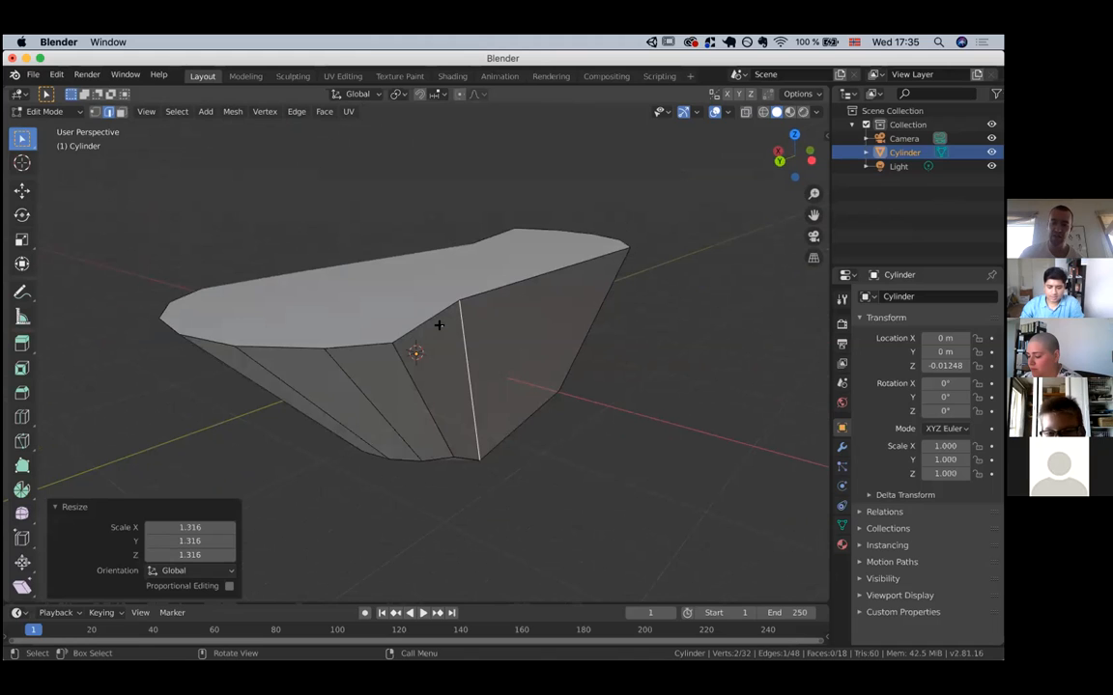
scroll(439, 326, "right", 10)
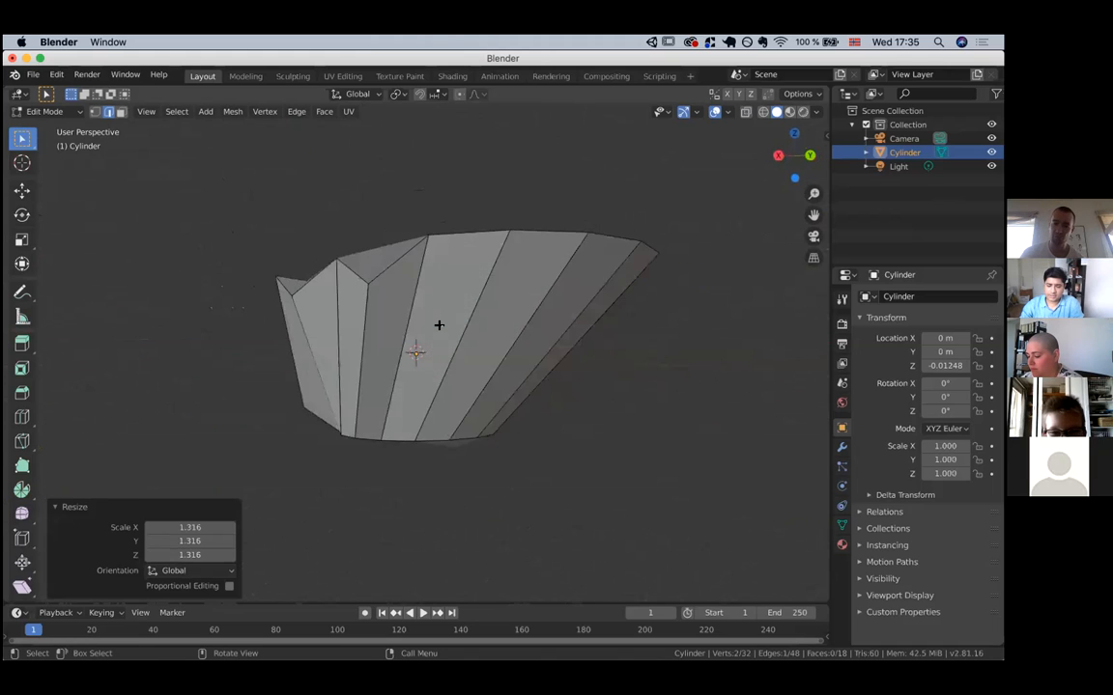
scroll(439, 326, "right", 8)
scroll(438, 325, "up", 5)
scroll(438, 325, "down", 8)
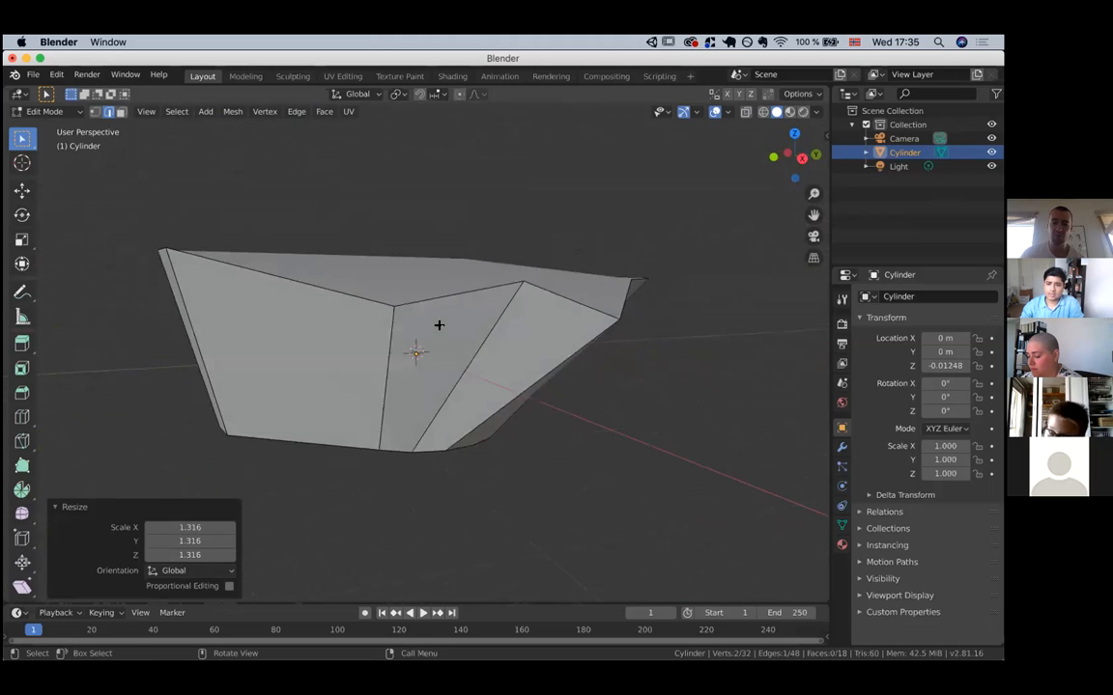
scroll(438, 325, "up", 2)
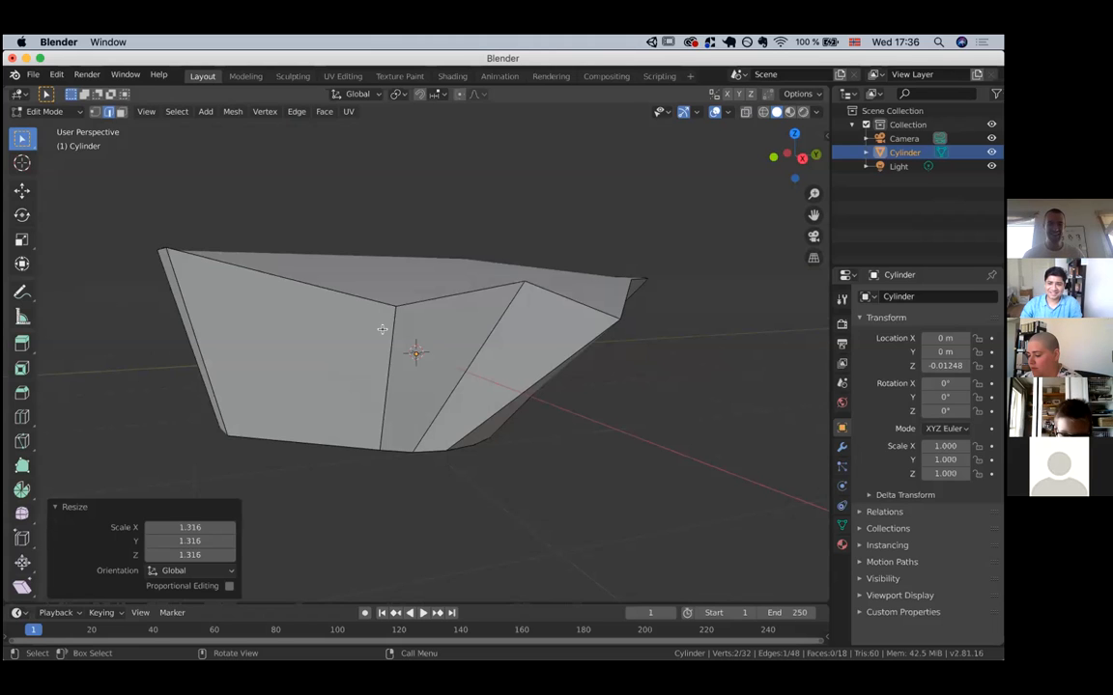
Switch to face selection, select the top face and try to scale it along the global Z axis.
middle_click_drag(466, 293, 440, 273)
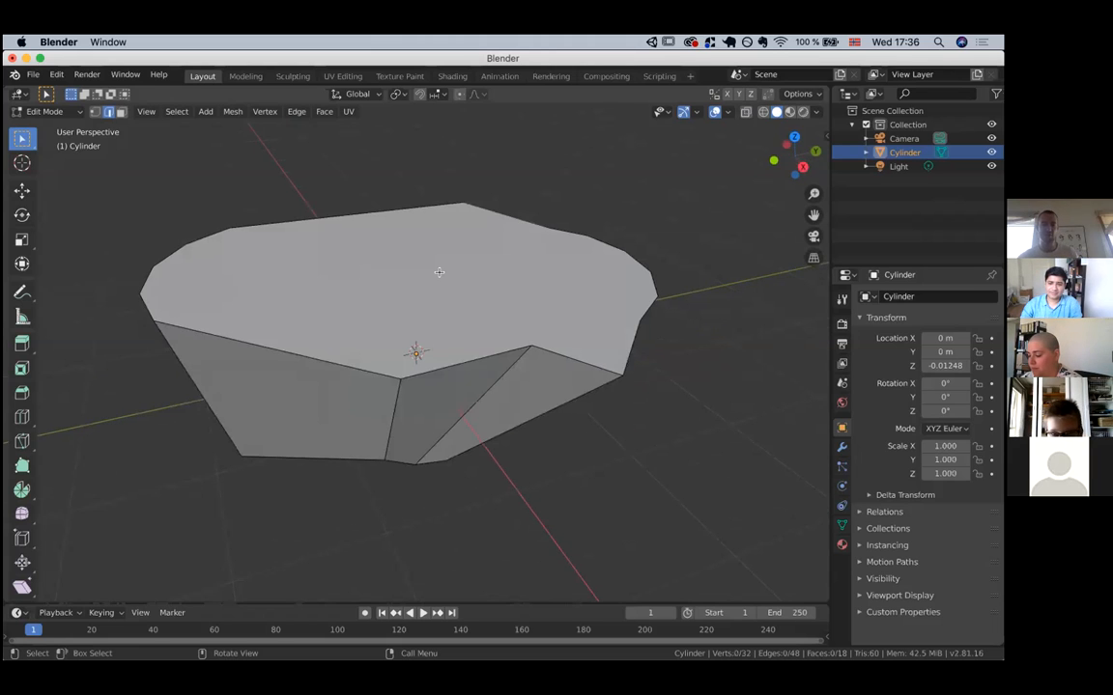
left_click(121, 111)
left_click(444, 266)
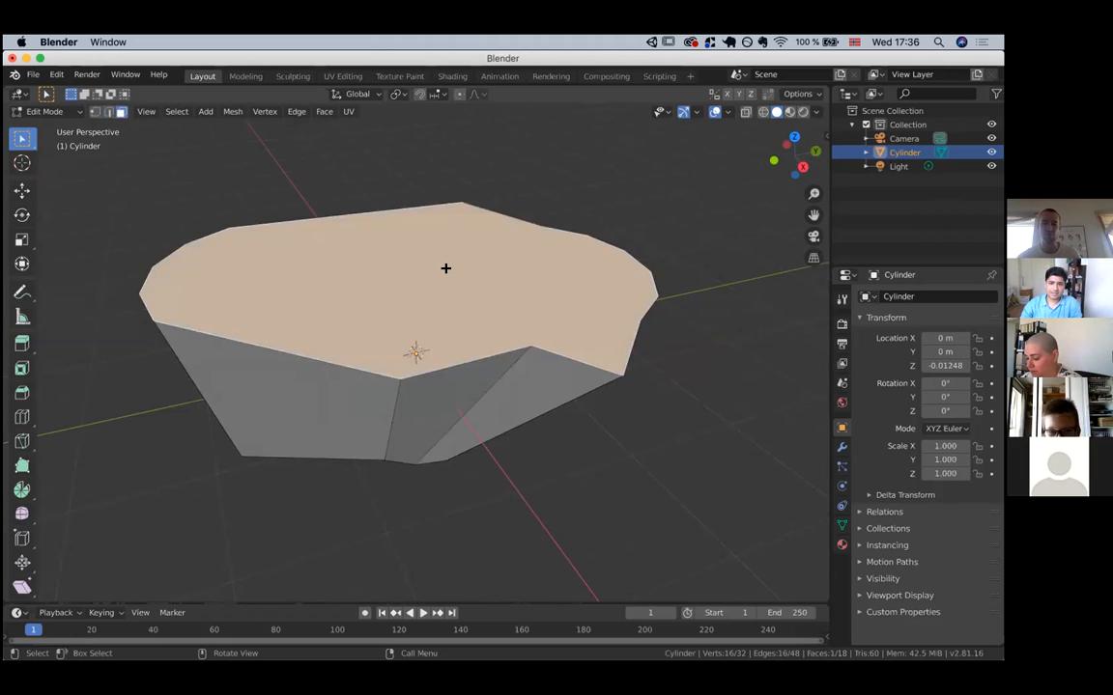
middle_click_drag(444, 267, 446, 268)
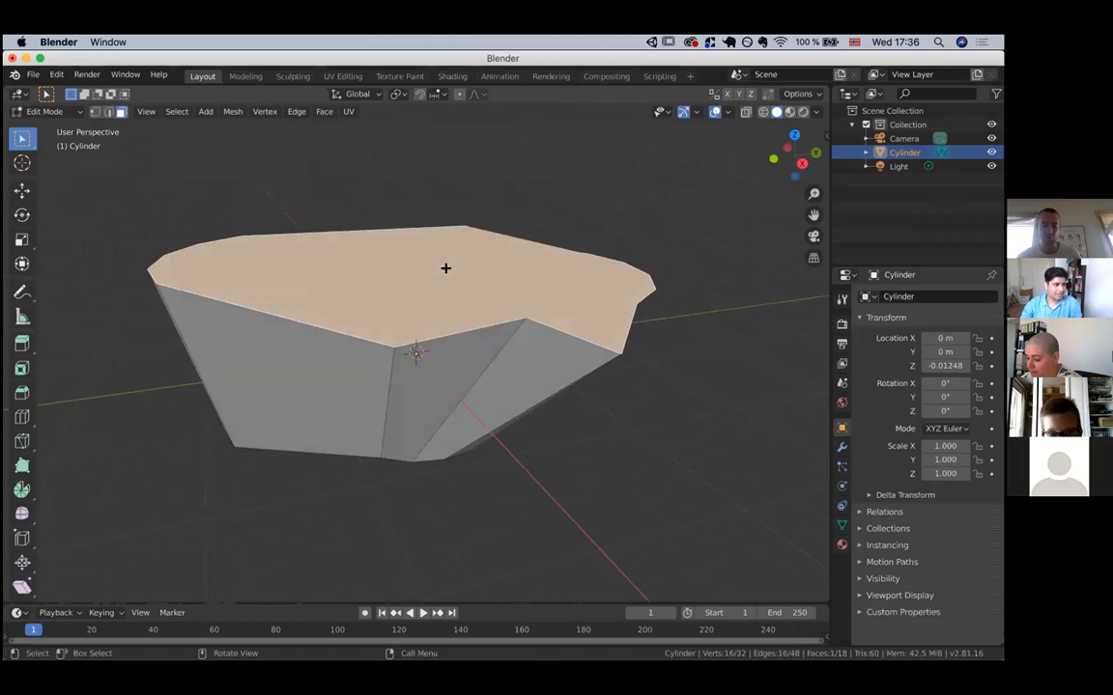
key("s")
key("z")
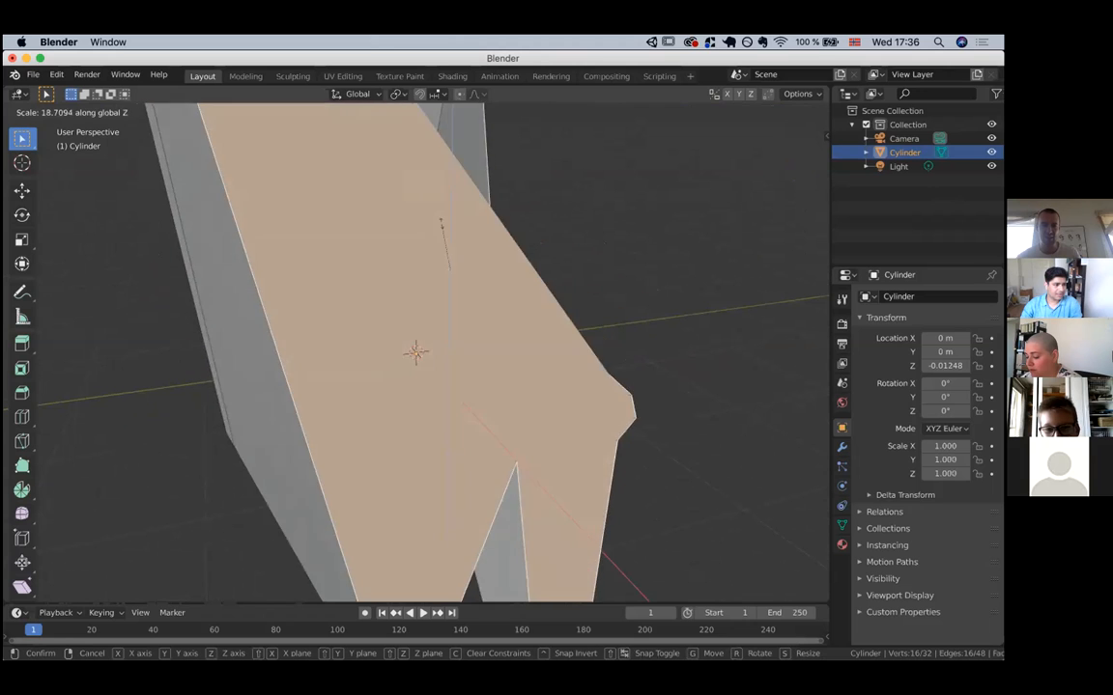
left_click(439, 273)
Add the bottom face to the selected top face and scale both along Z to 1.247.
middle_click_drag(439, 272, 405, 404)
left_click(405, 403)
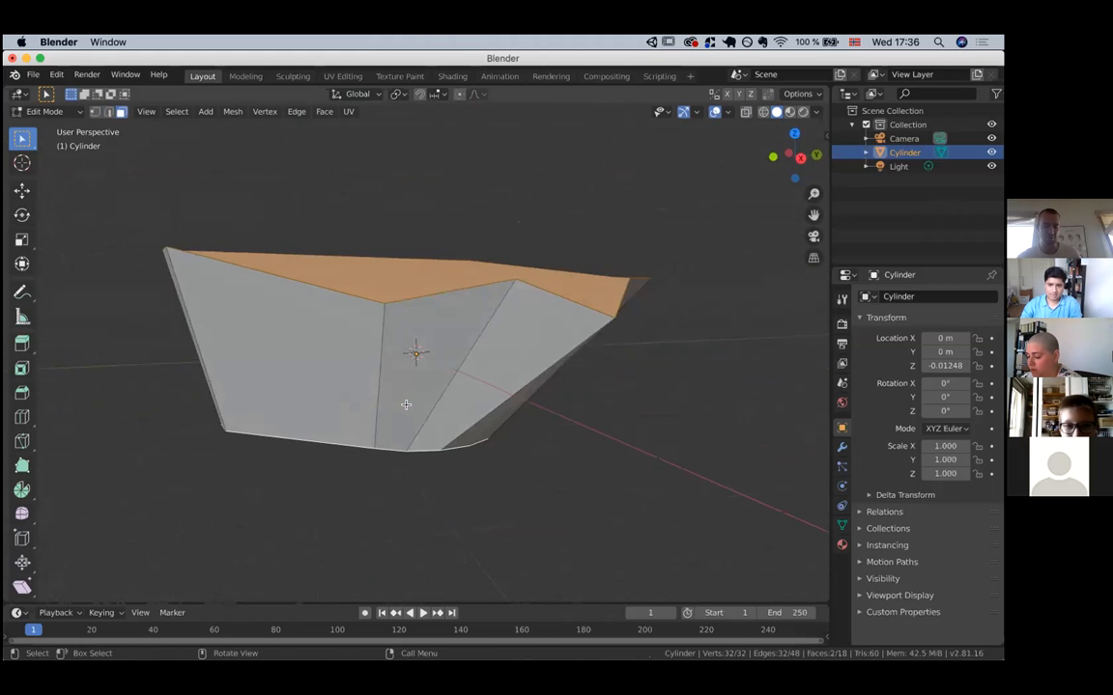
key("s")
key("z")
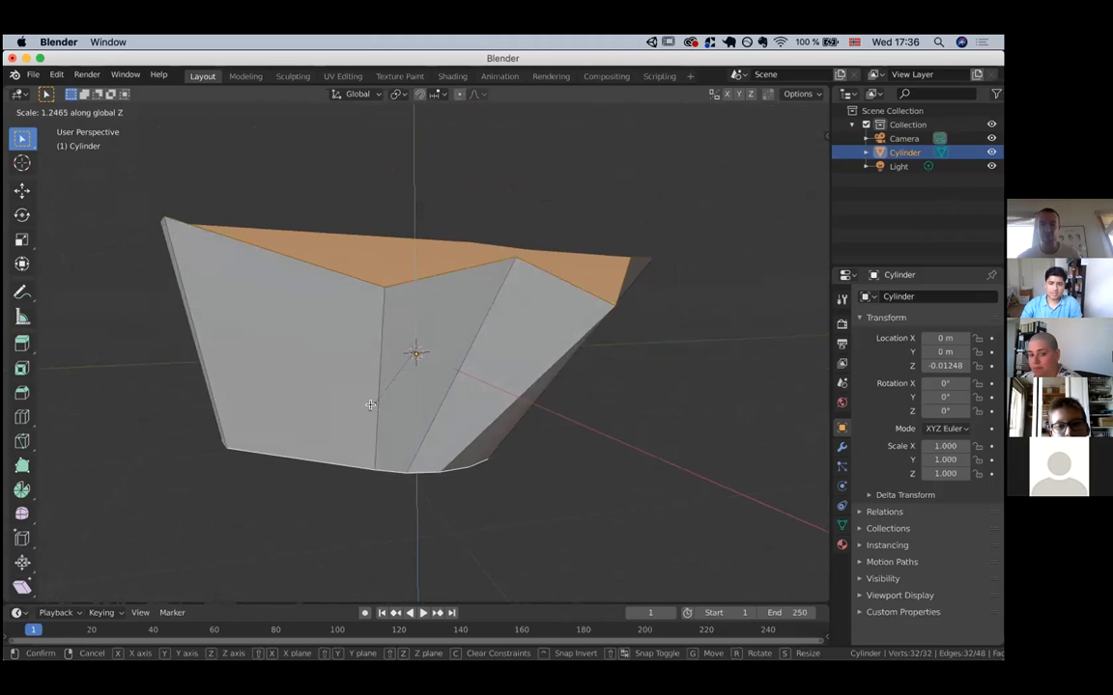
left_click(370, 404)
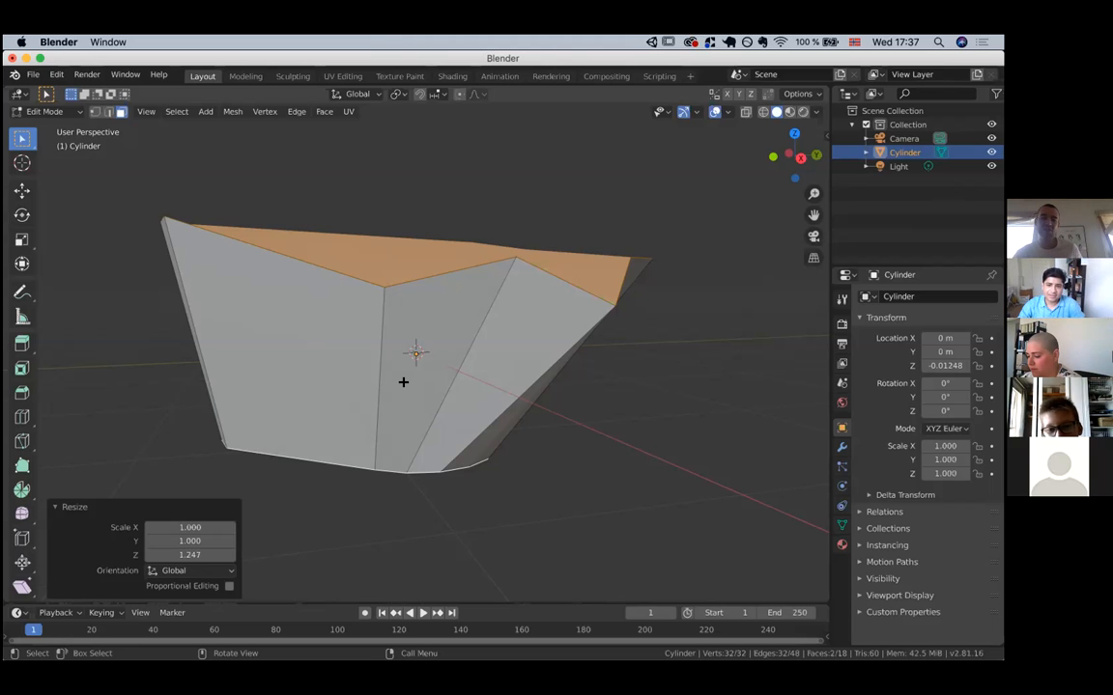
Select the entire mesh and scale it along the Z axis to 1.146.
scroll(403, 383, "up", 5)
scroll(404, 383, "down", 4)
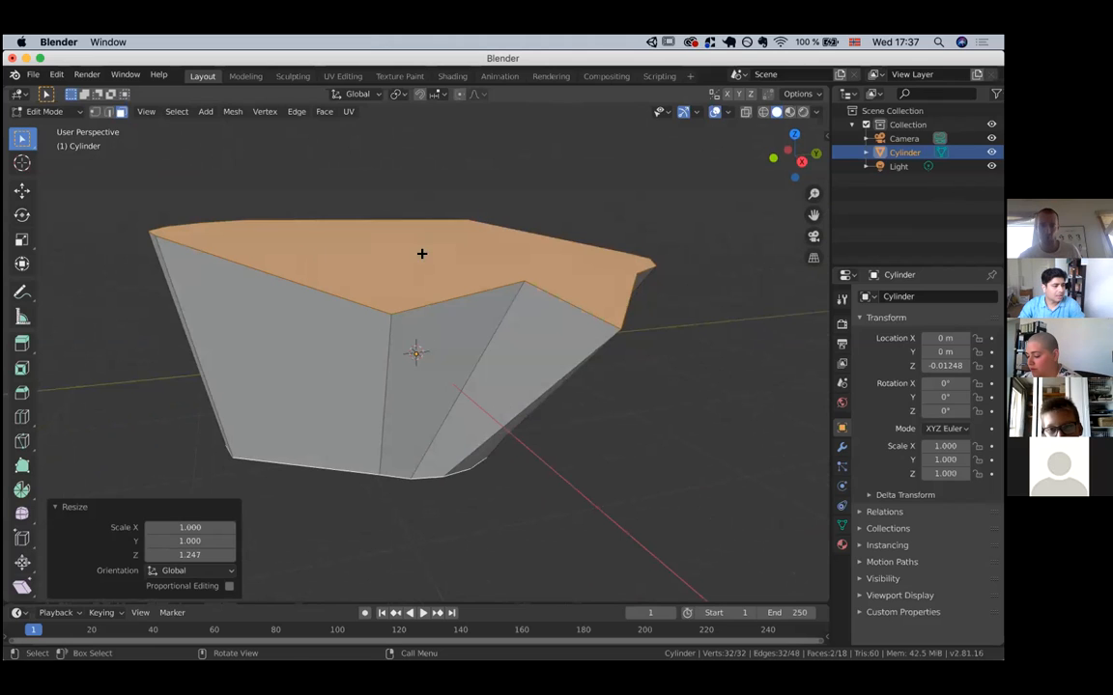
key("a")
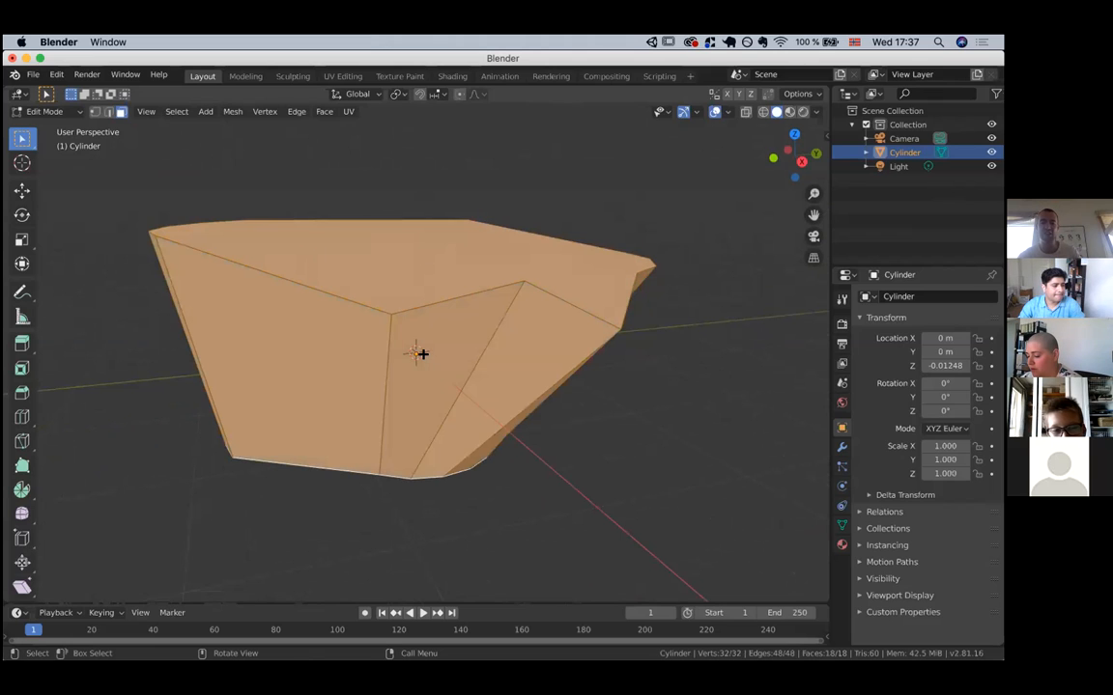
key("s")
key("z")
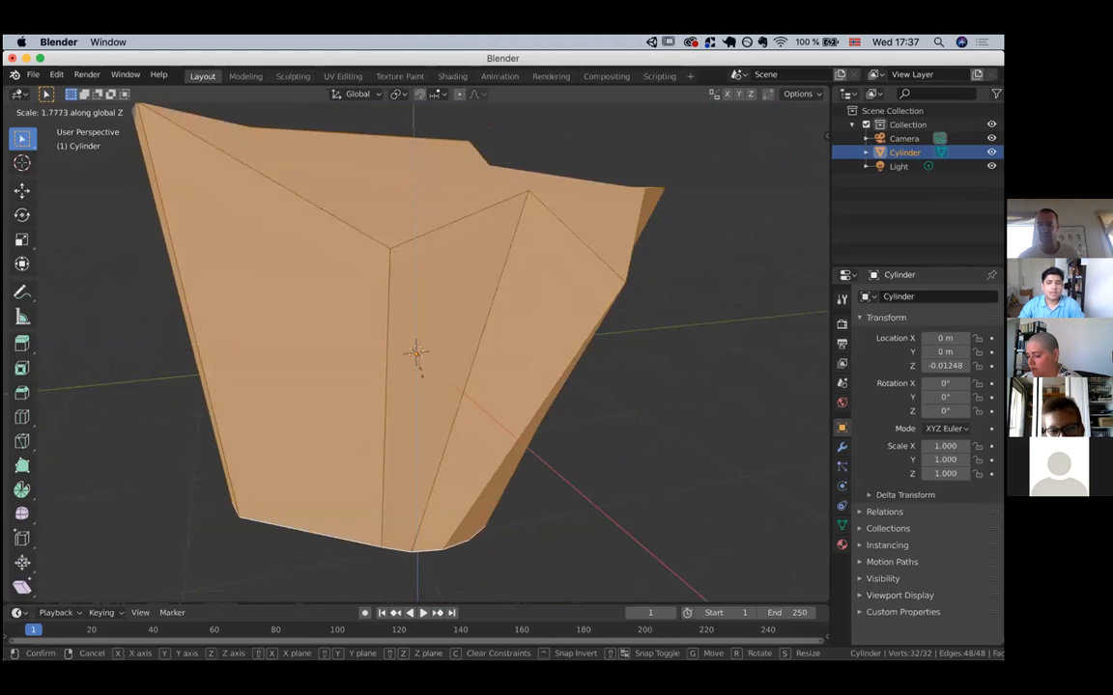
left_click(415, 355)
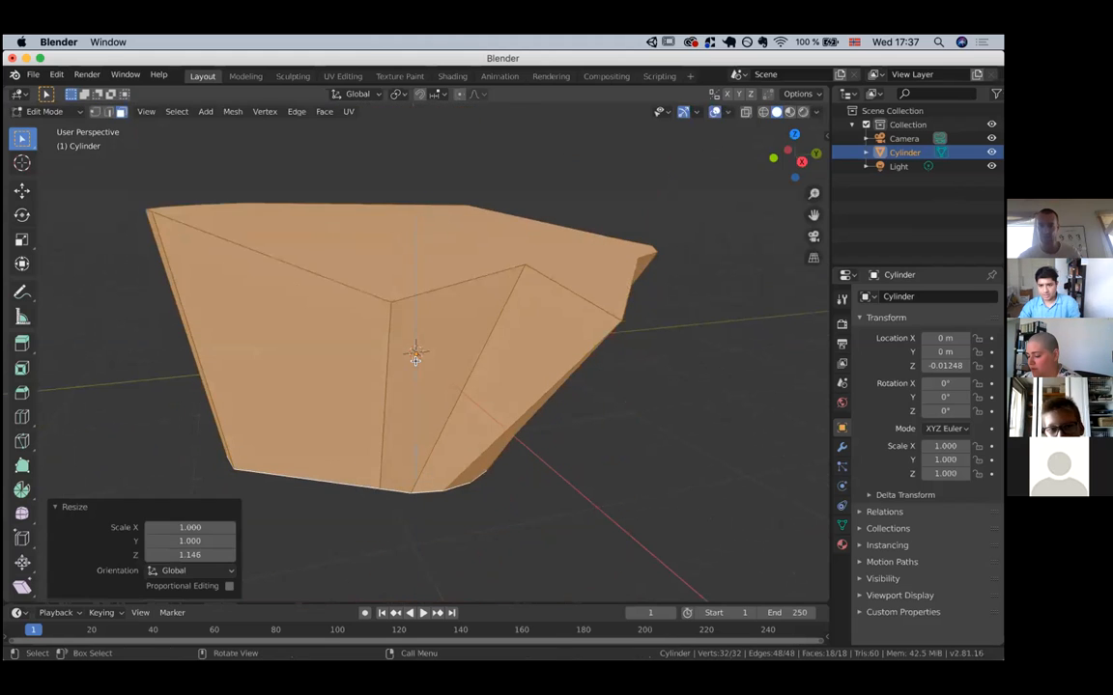
Examine the fully selected, vertically stretched mesh from all sides and from above.
scroll(415, 358, "down", 5)
scroll(415, 361, "right", 10)
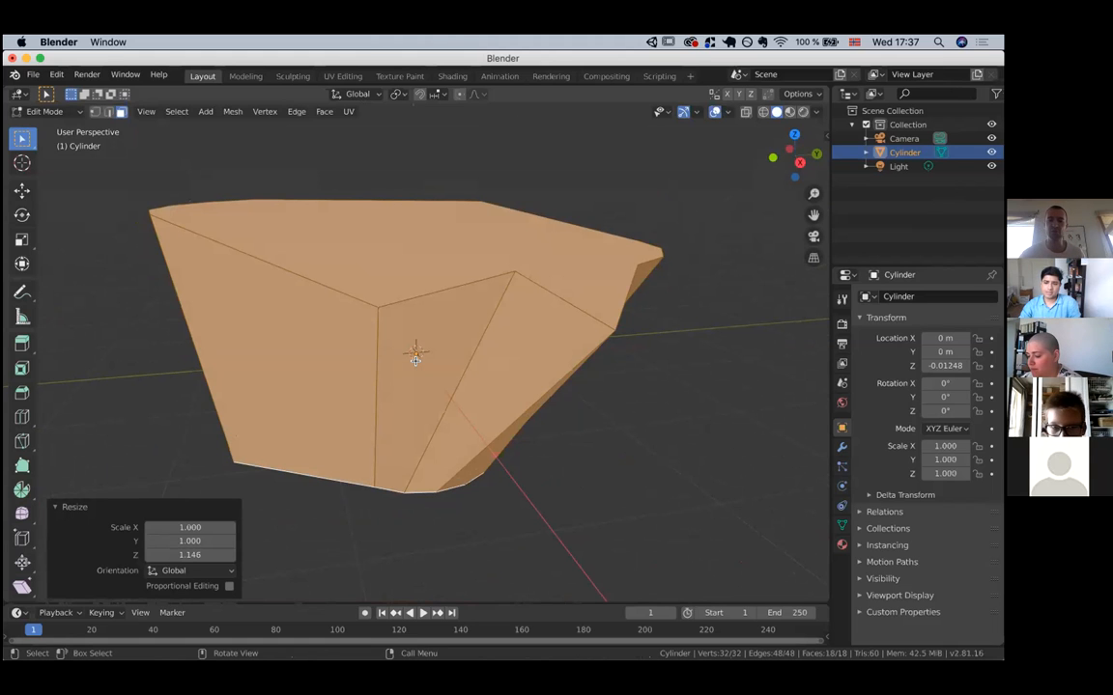
scroll(415, 360, "right", 15)
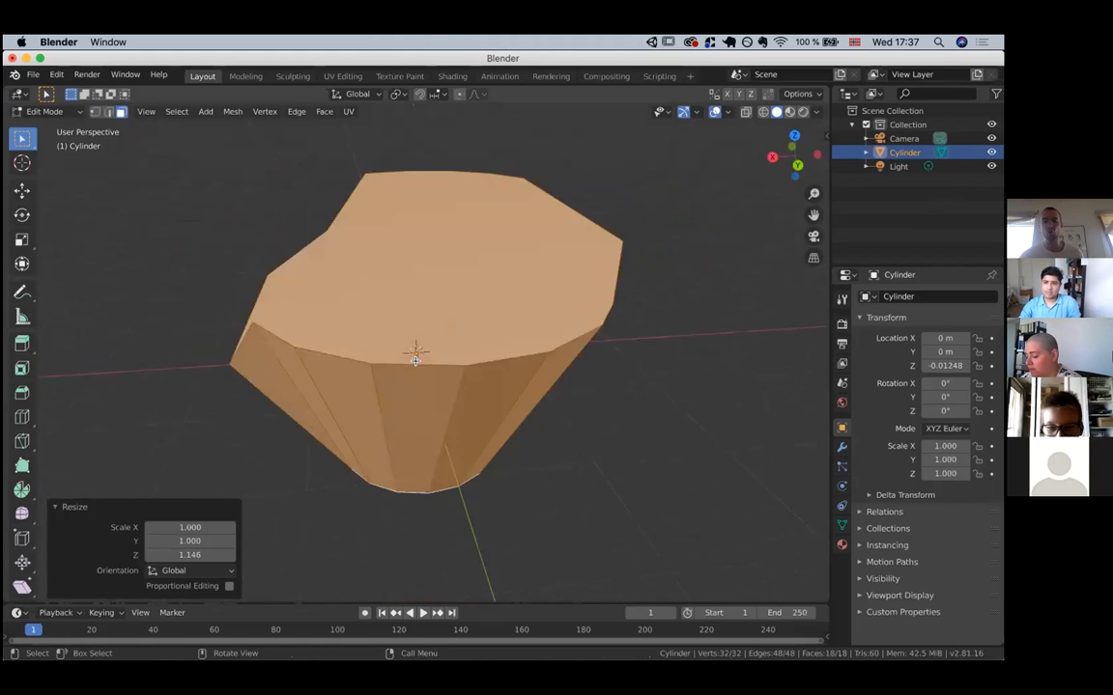
scroll(415, 360, "right", 15)
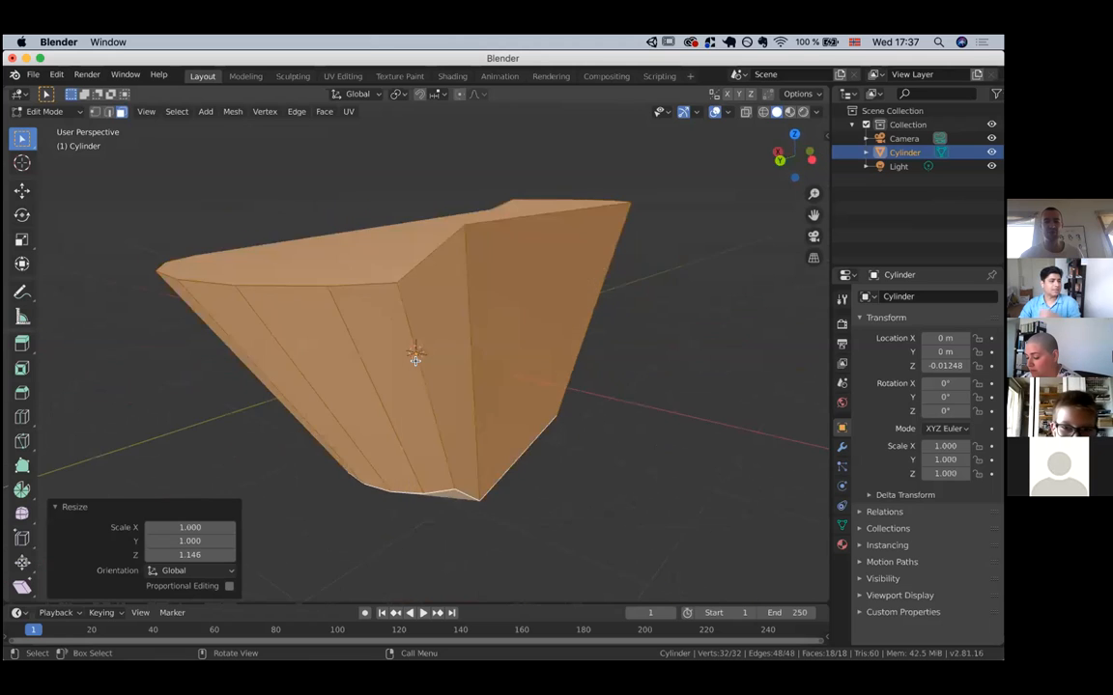
scroll(416, 360, "right", 15)
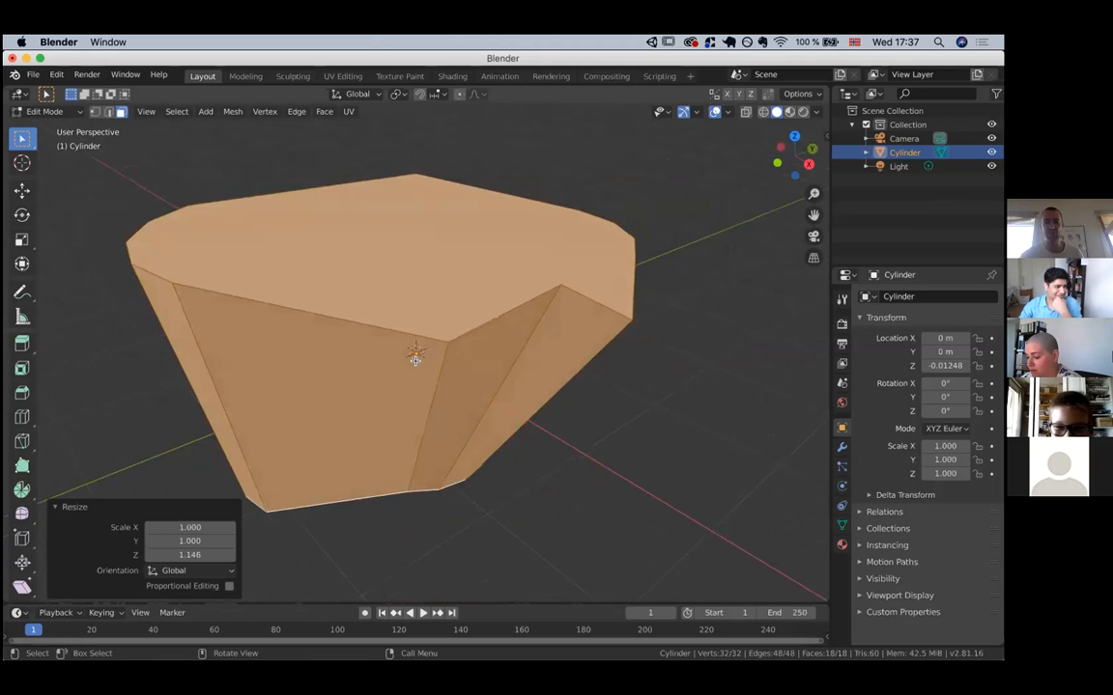
scroll(416, 357, "right", 8)
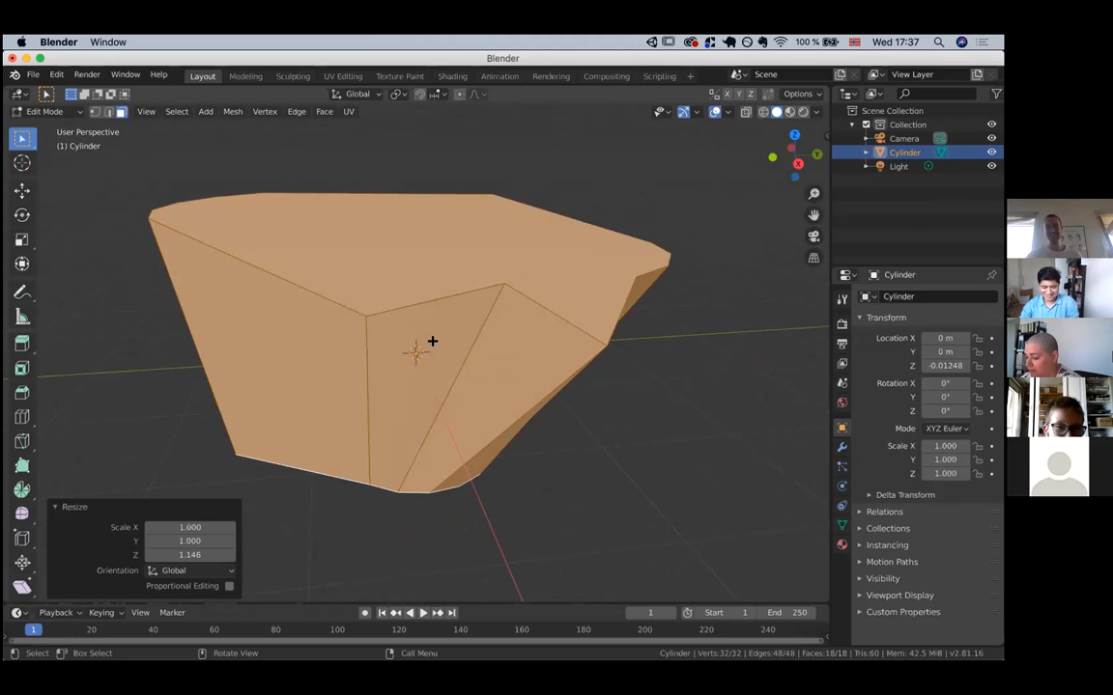
scroll(432, 341, "right", 10)
scroll(432, 341, "up", 5)
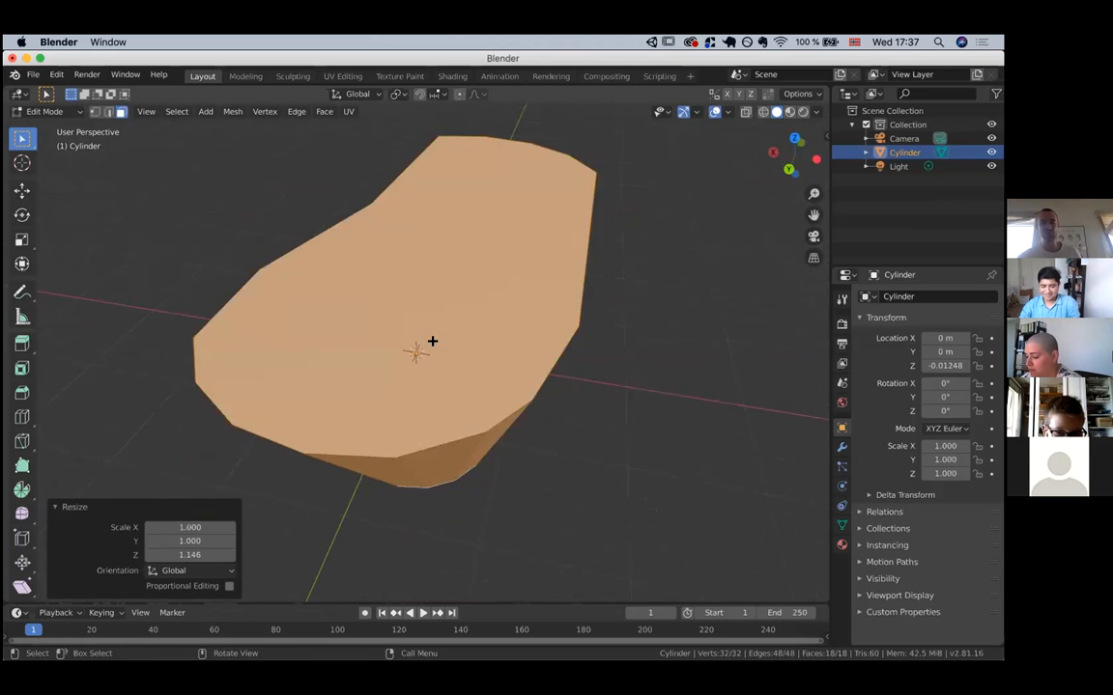
scroll(432, 341, "down", 5)
scroll(432, 341, "right", 10)
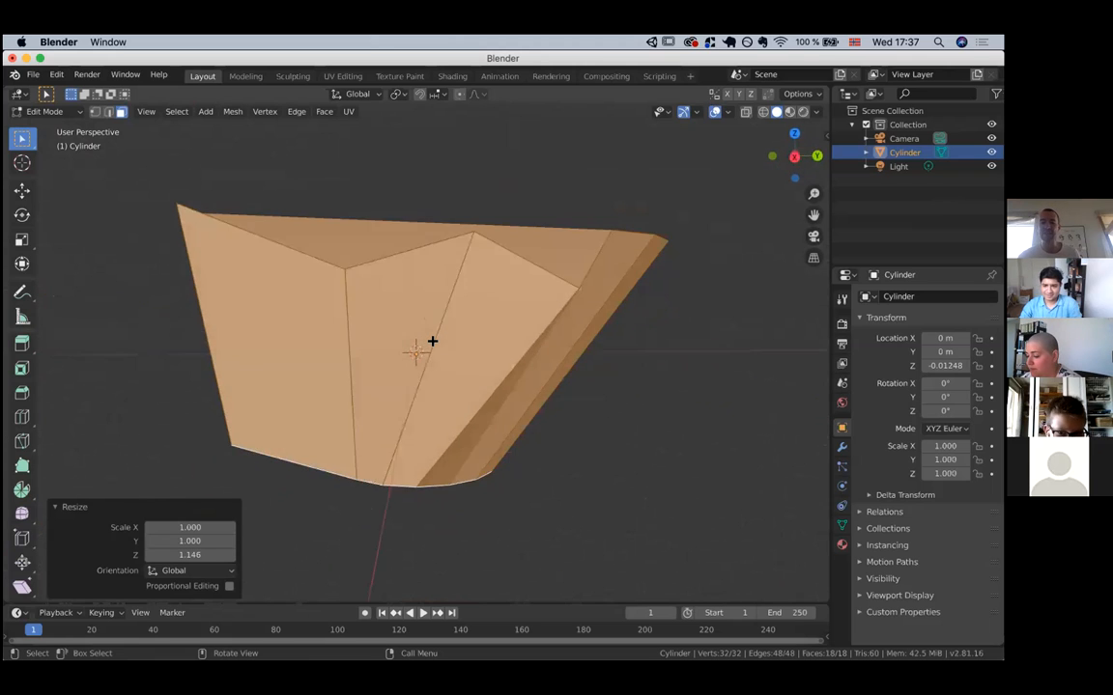
Select only the mesh's top face and check its uneven outline and the surrounding sides from several angles.
scroll(432, 341, "right", 10)
left_click(392, 283)
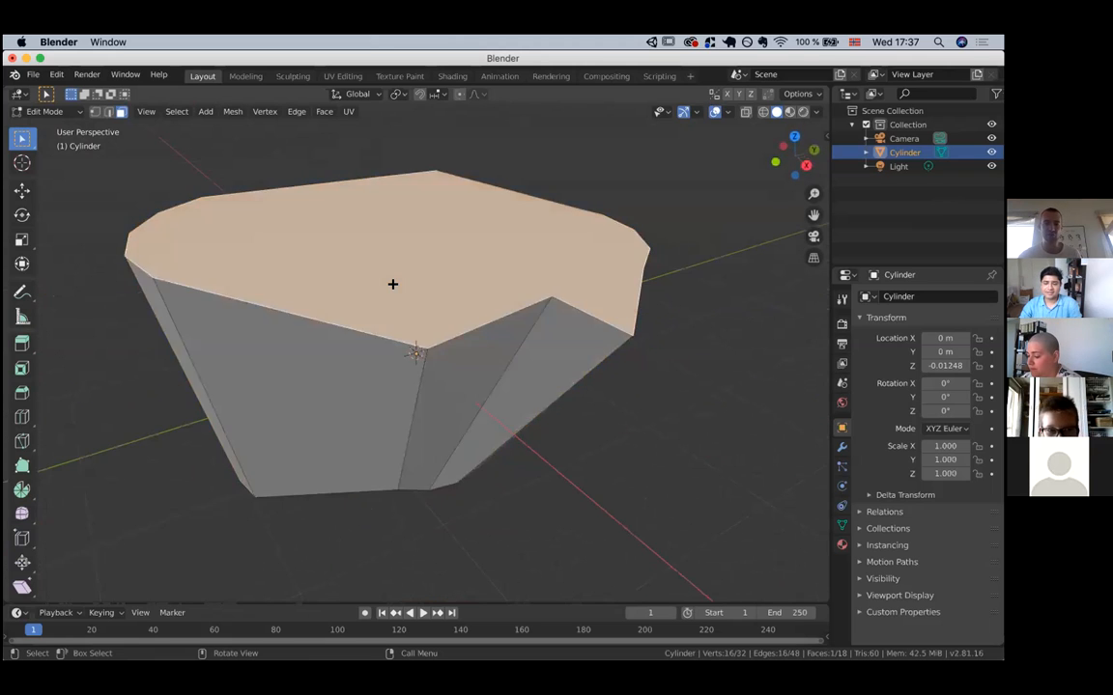
scroll(392, 284, "up", 3)
scroll(392, 284, "up", 5)
scroll(392, 284, "down", 5)
scroll(392, 283, "left", 8)
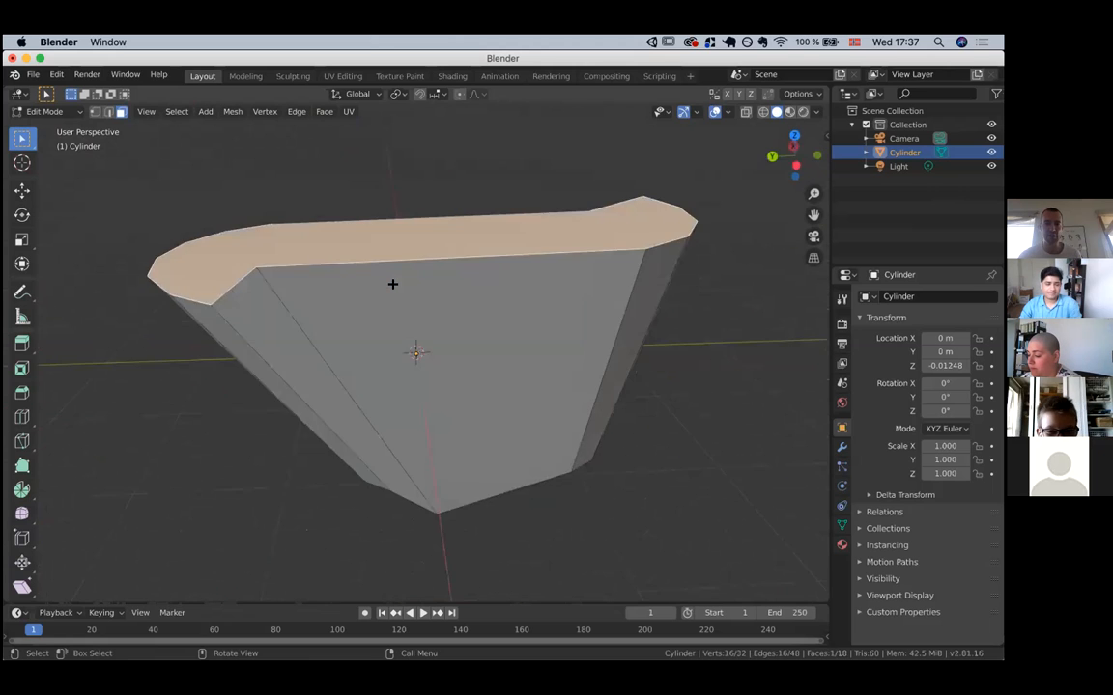
scroll(392, 284, "up", 3)
scroll(392, 284, "up", 3)
scroll(392, 284, "down", 8)
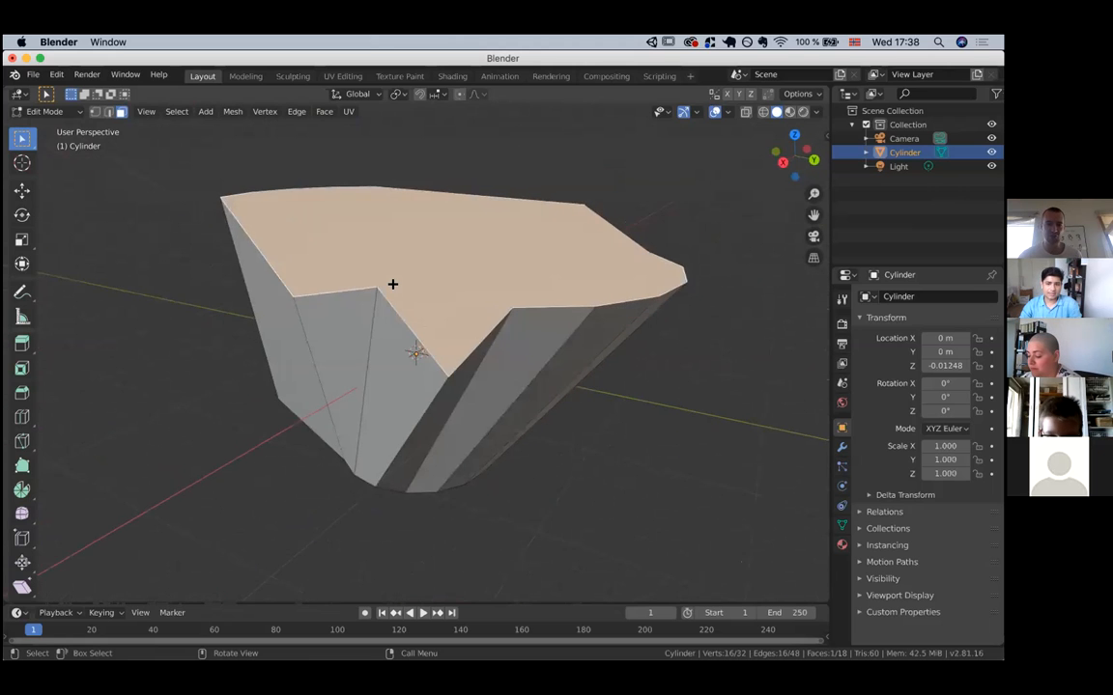
scroll(392, 284, "right", 2)
scroll(392, 284, "up", 5)
scroll(392, 284, "right", 5)
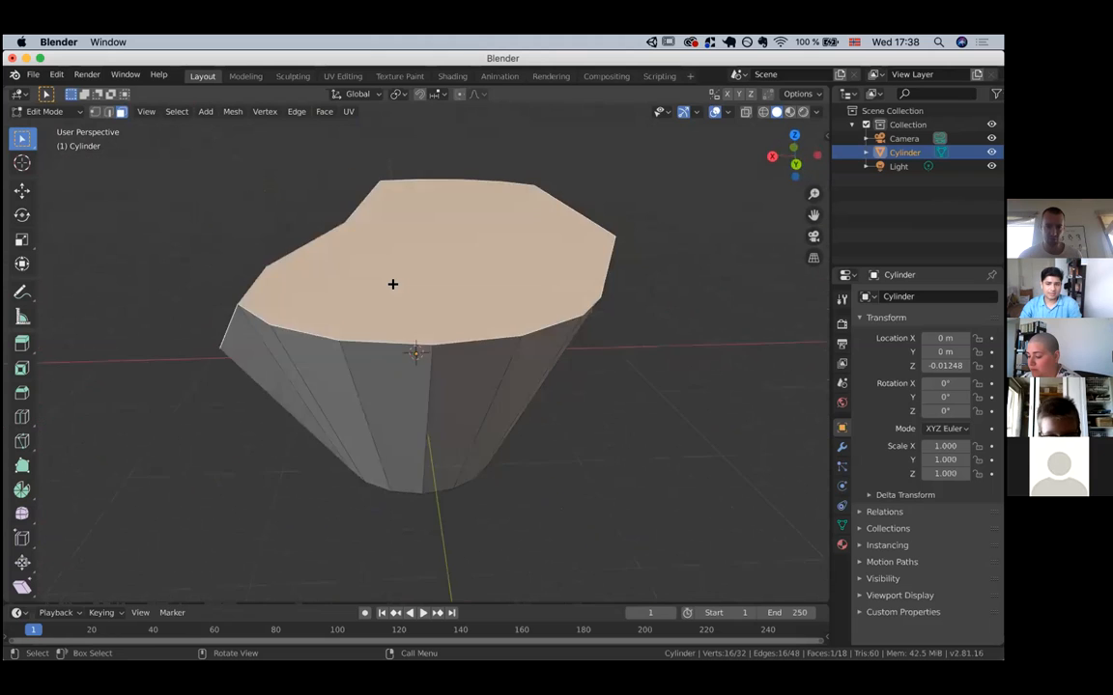
scroll(392, 284, "left", 6)
scroll(392, 284, "down", 5)
scroll(392, 284, "left", 6)
scroll(392, 284, "up", 5)
scroll(392, 284, "down", 5)
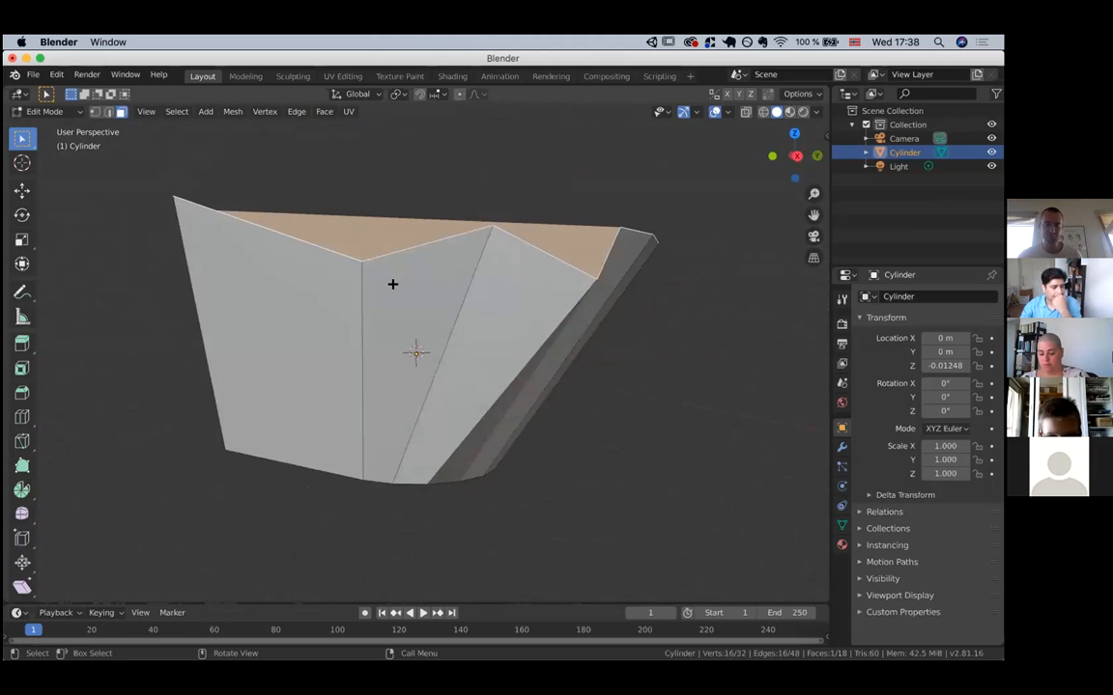
scroll(392, 284, "up", 5)
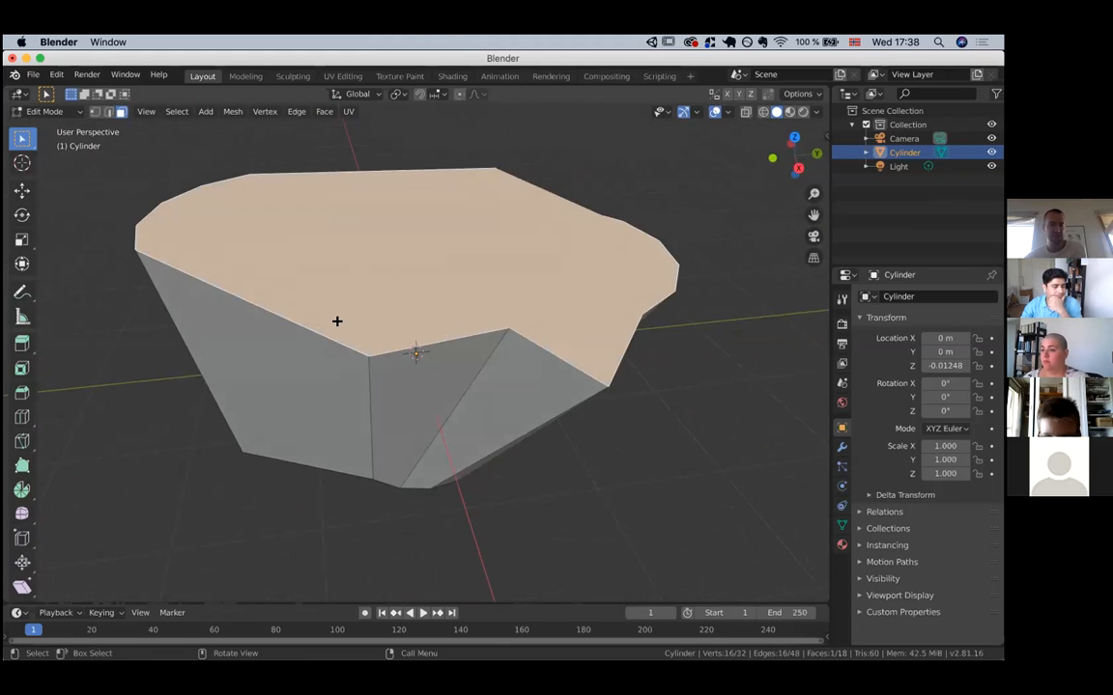
Extrude the mesh's selected top face upward along its normal by about 0.259 m.
key("e")
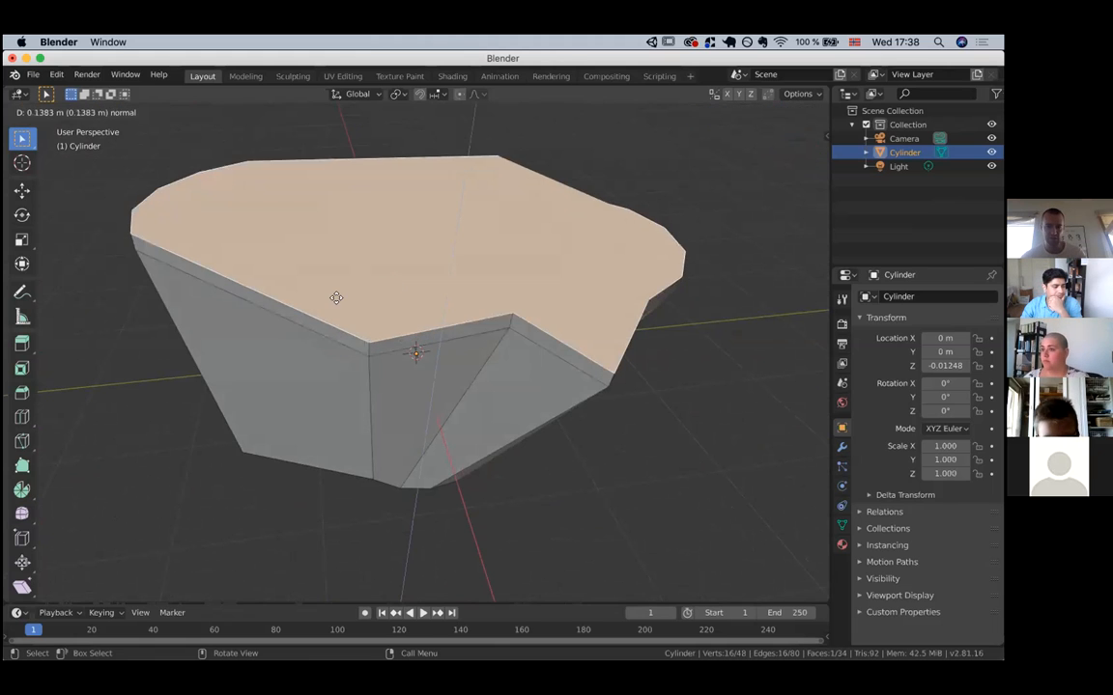
left_click(337, 293)
Examine the newly extruded band below the top face from all sides, from above and at a low angle.
scroll(337, 293, "right", 3)
scroll(337, 293, "right", 3)
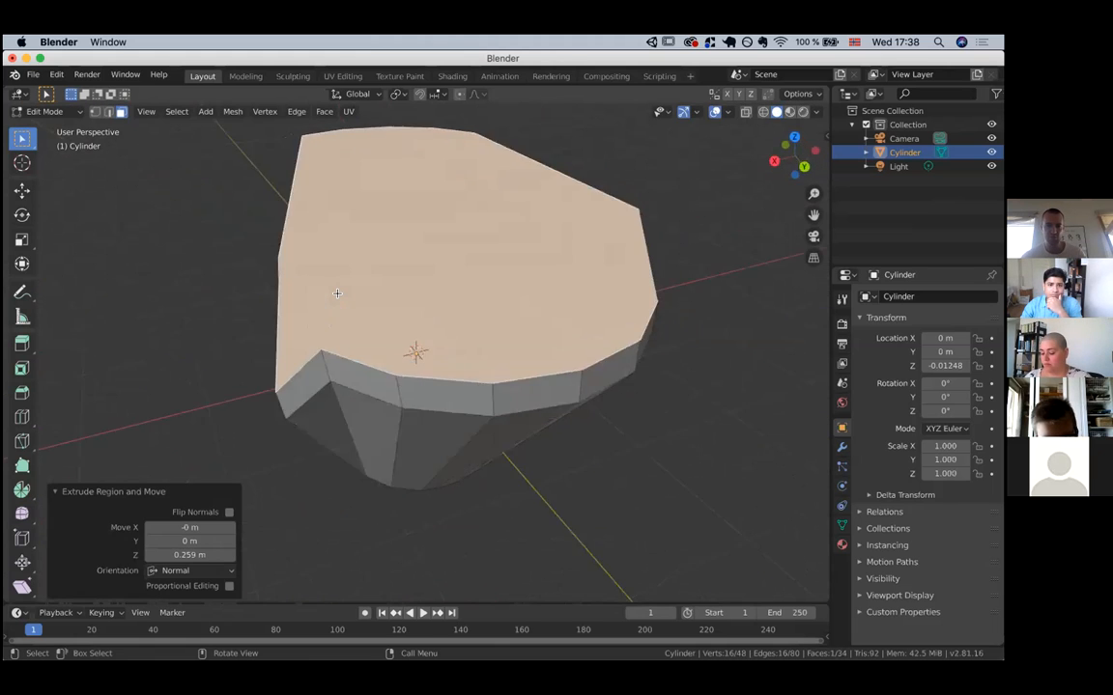
scroll(337, 292, "down", 6)
scroll(337, 292, "up", 3)
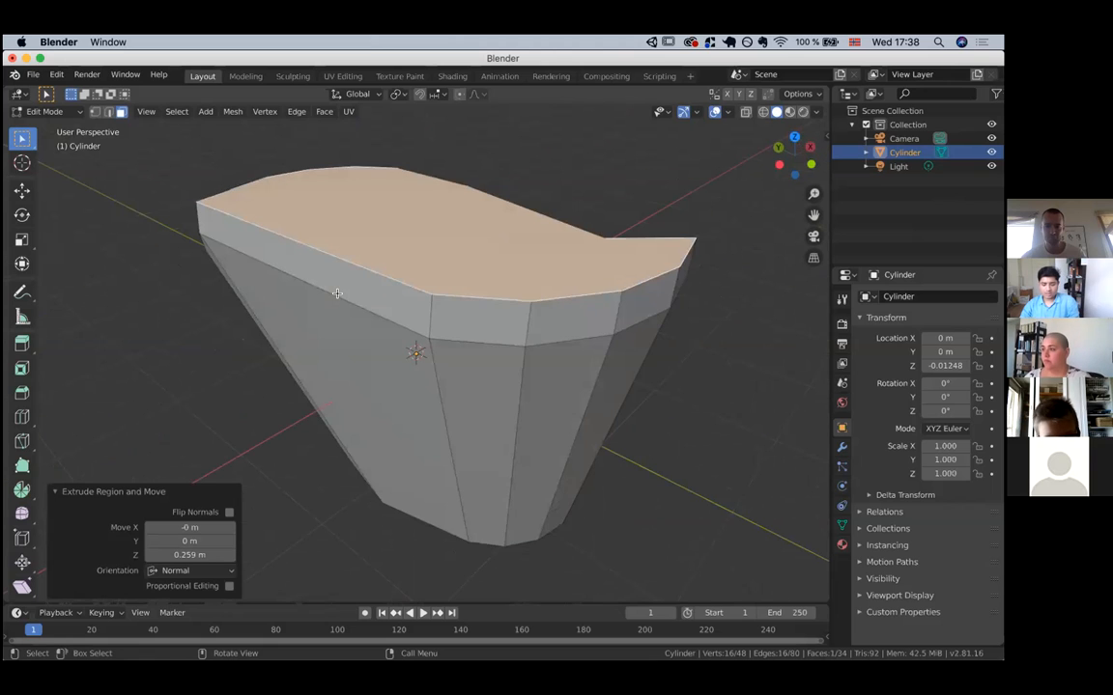
scroll(337, 293, "right", 10)
scroll(337, 292, "up", 3)
scroll(337, 293, "down", 4)
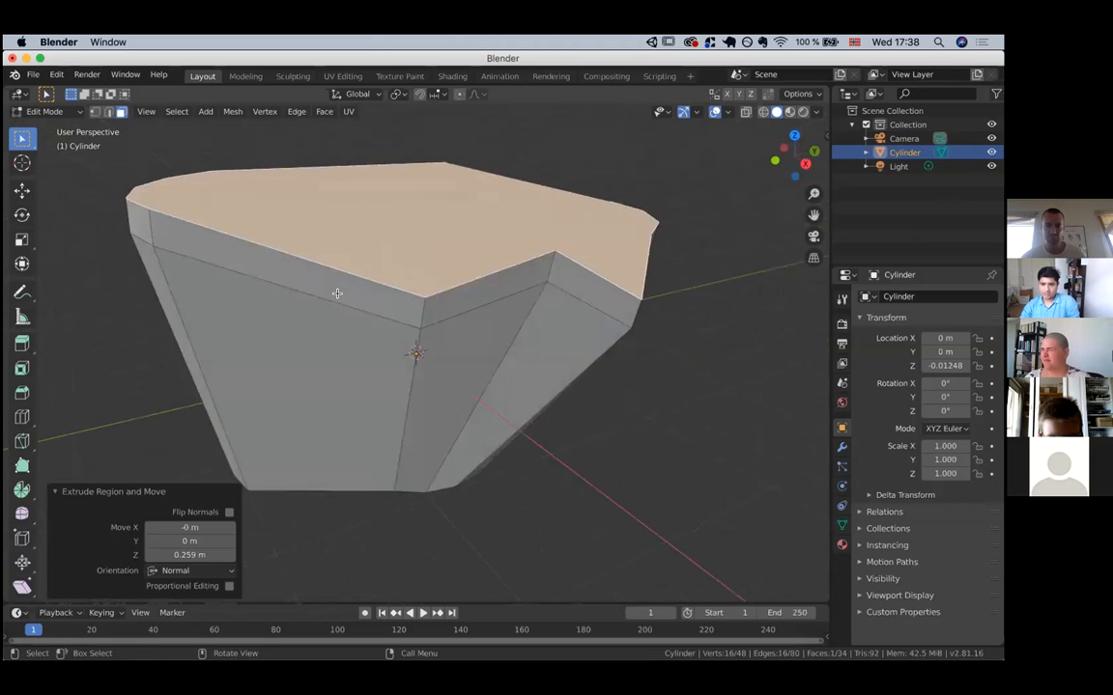
scroll(337, 293, "up", 3)
scroll(337, 292, "right", 10)
scroll(338, 292, "up", 3)
scroll(337, 293, "down", 5)
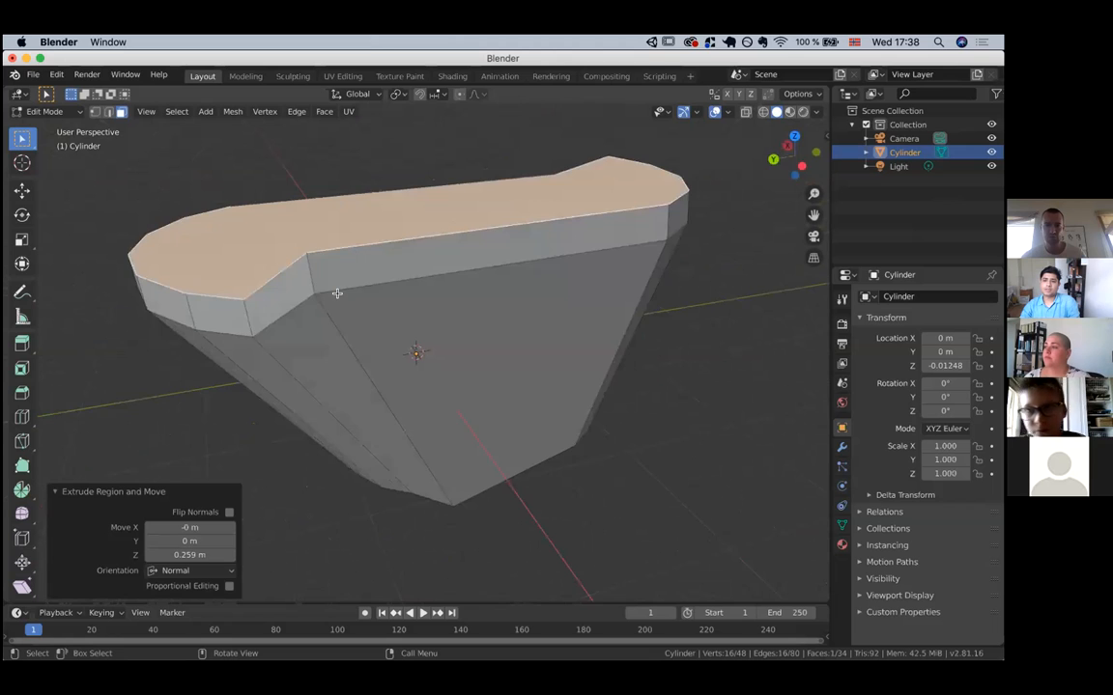
scroll(337, 292, "right", 8)
scroll(337, 293, "up", 3)
scroll(337, 293, "down", 5)
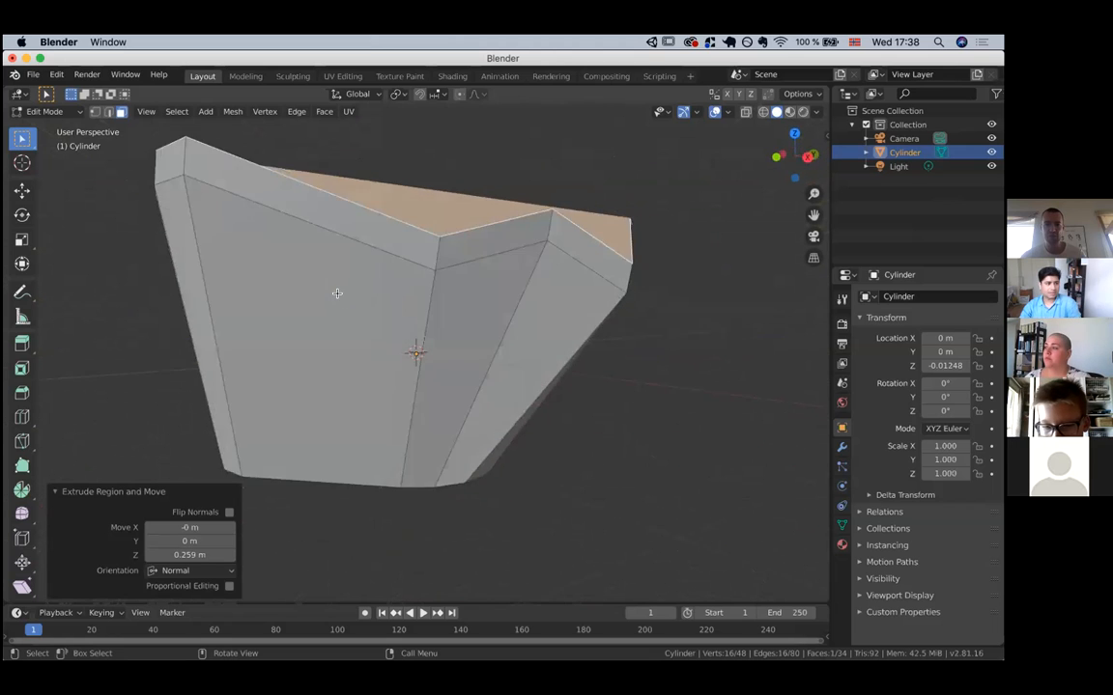
scroll(337, 292, "down", 4)
scroll(337, 292, "up", 5)
scroll(337, 292, "right", 3)
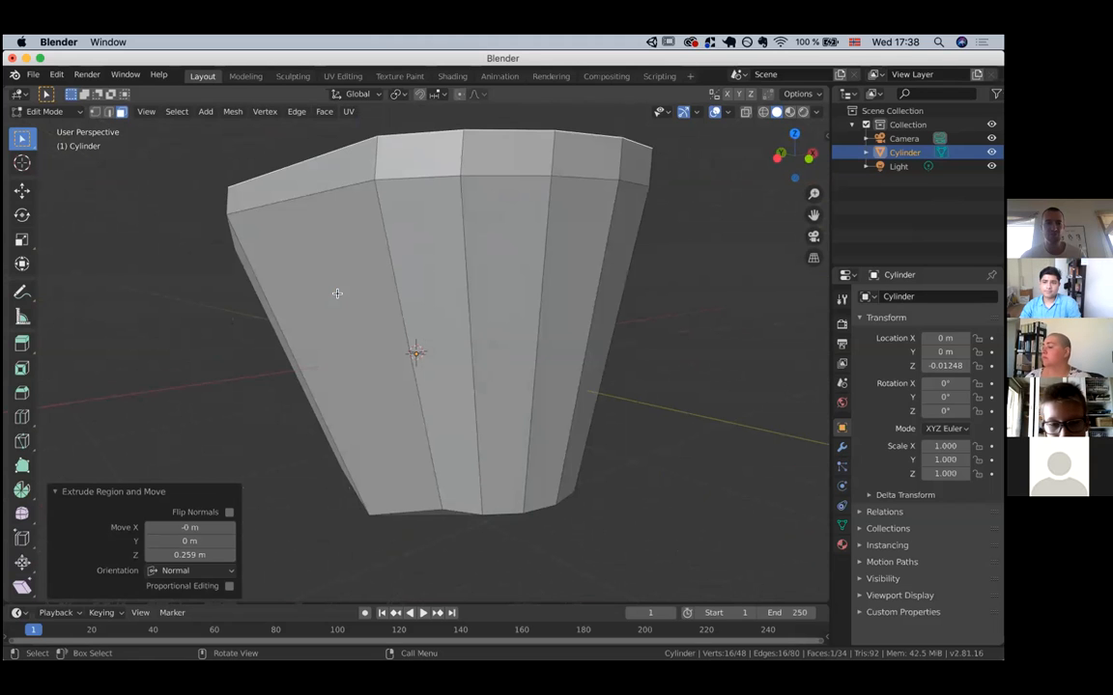
scroll(337, 293, "up", 6)
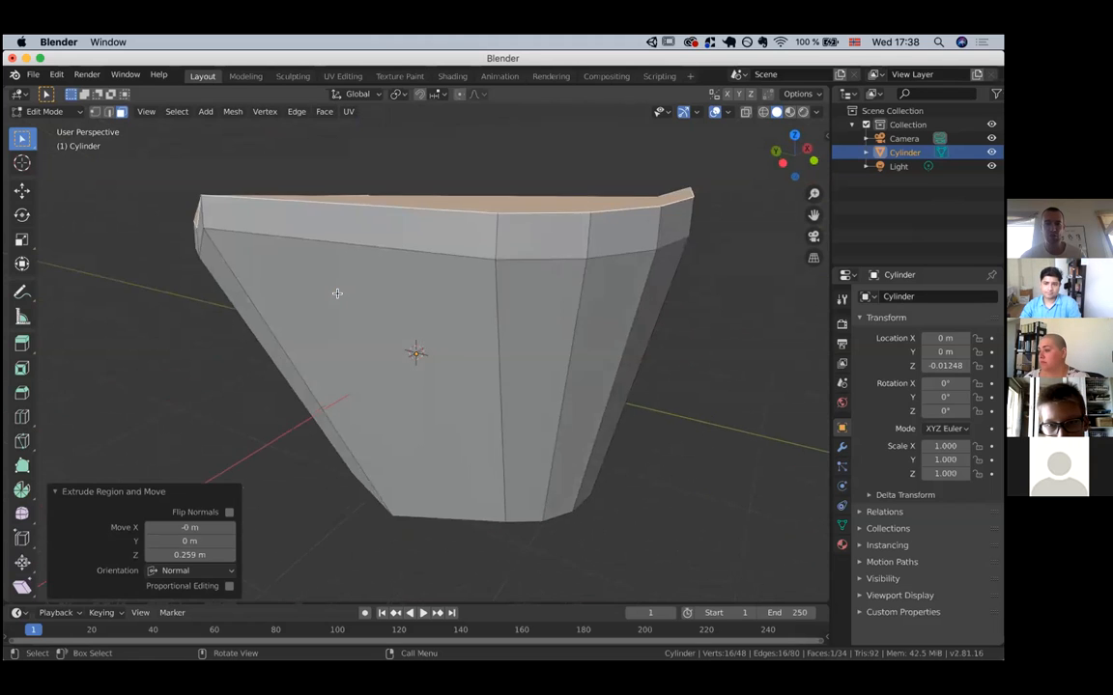
scroll(337, 292, "up", 4)
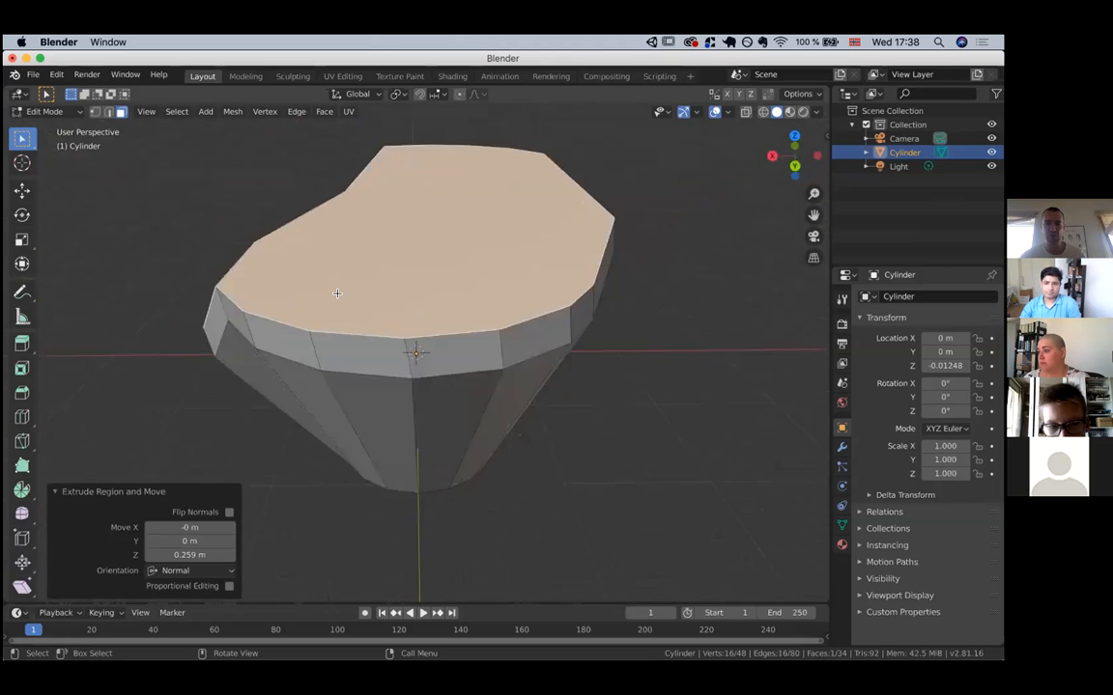
scroll(337, 293, "down", 7)
scroll(337, 293, "up", 6)
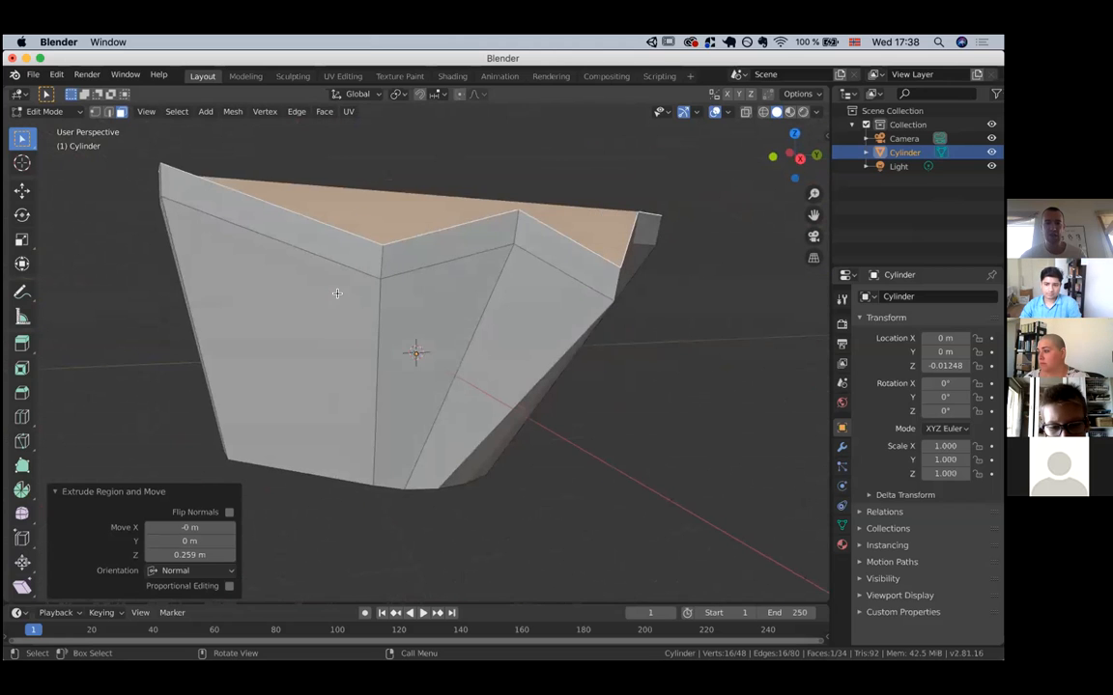
scroll(337, 292, "down", 2)
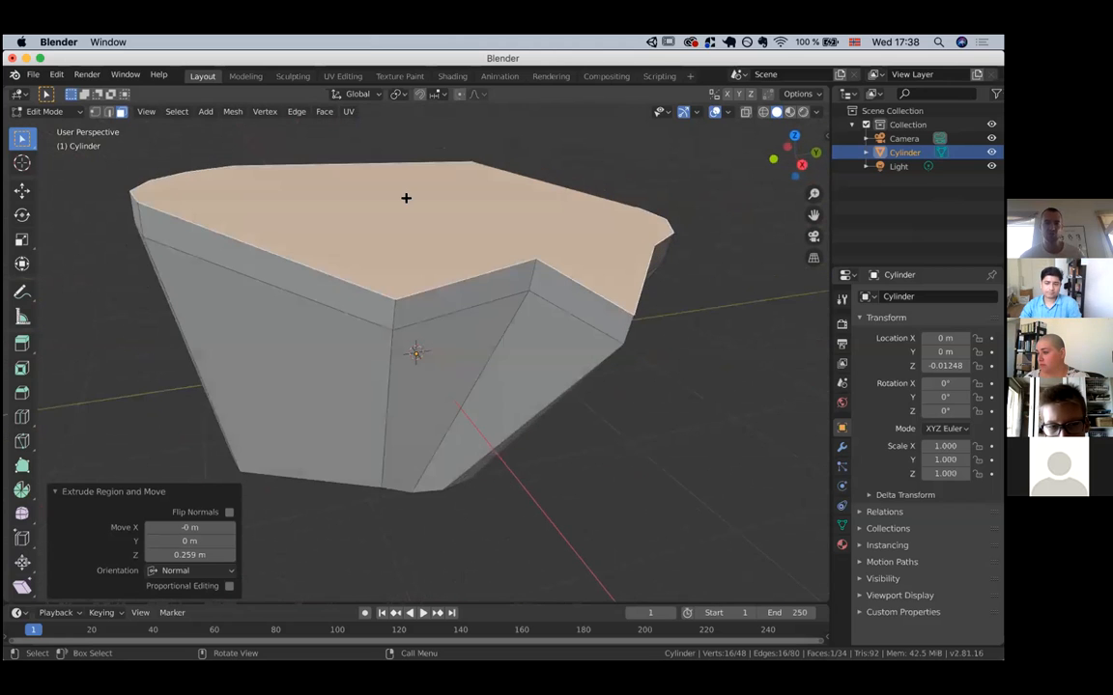
Scale the extruded top face down uniformly to about 0.896 and check the bevelled rim from several sides.
scroll(406, 198, "up", 5)
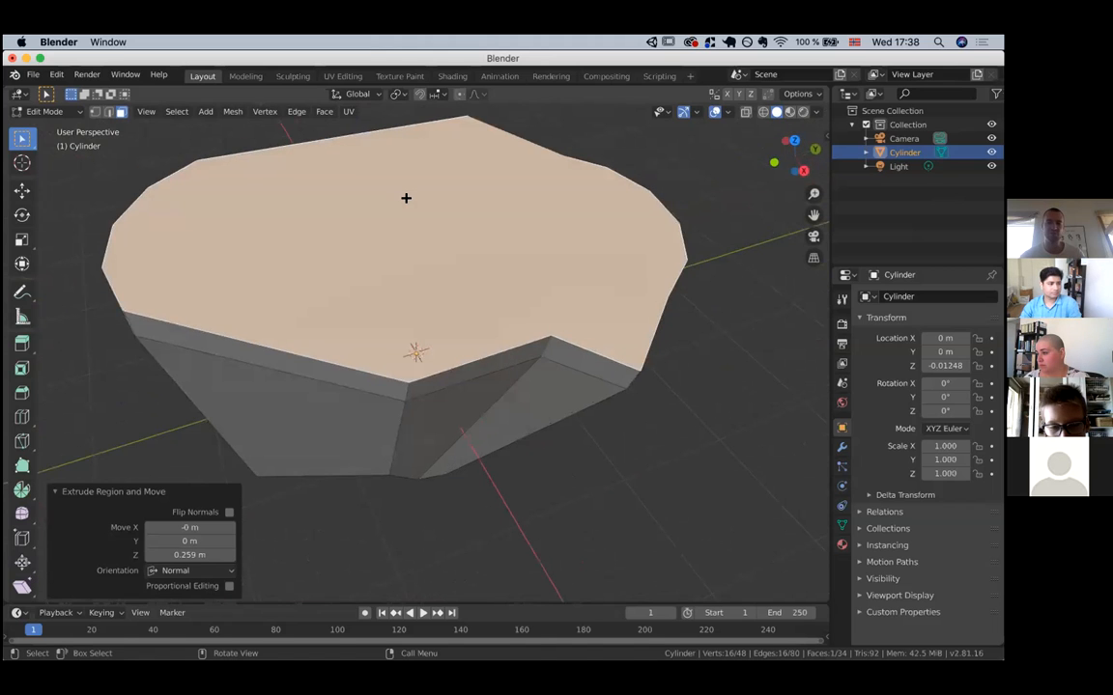
key("s")
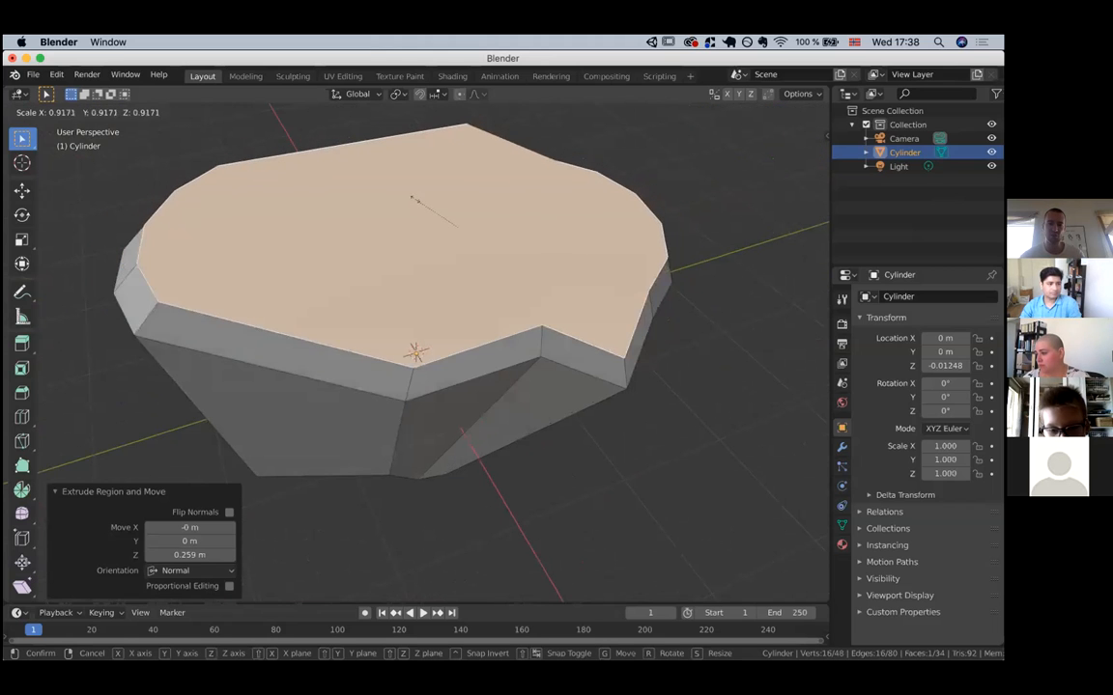
left_click(414, 197)
scroll(415, 197, "down", 8)
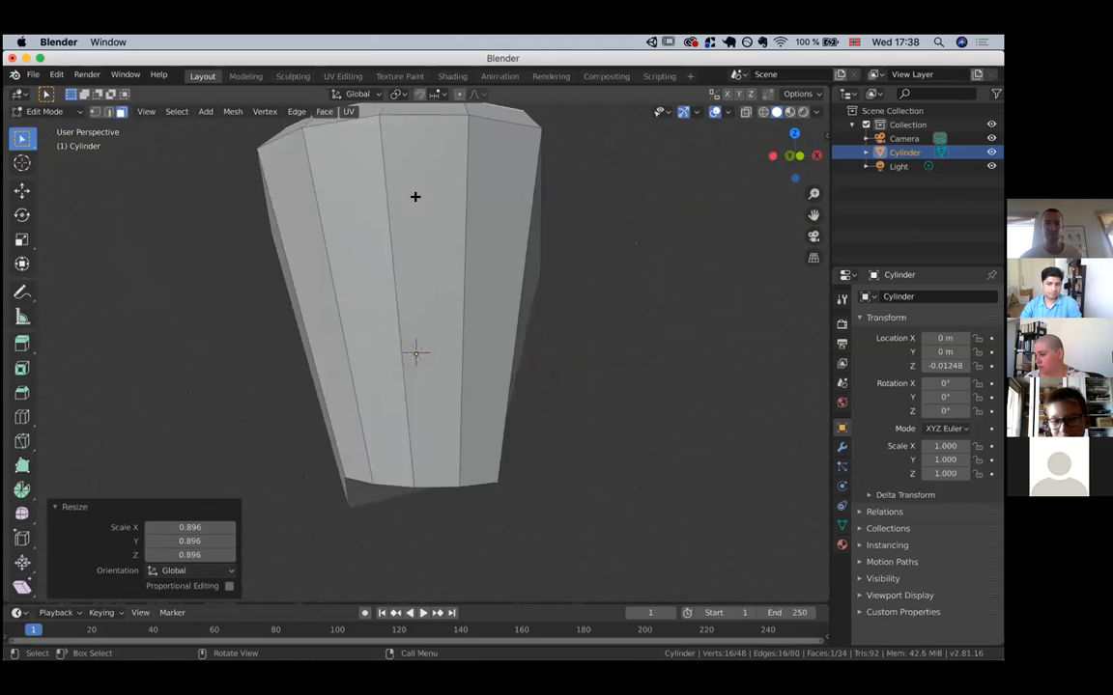
scroll(415, 196, "up", 10)
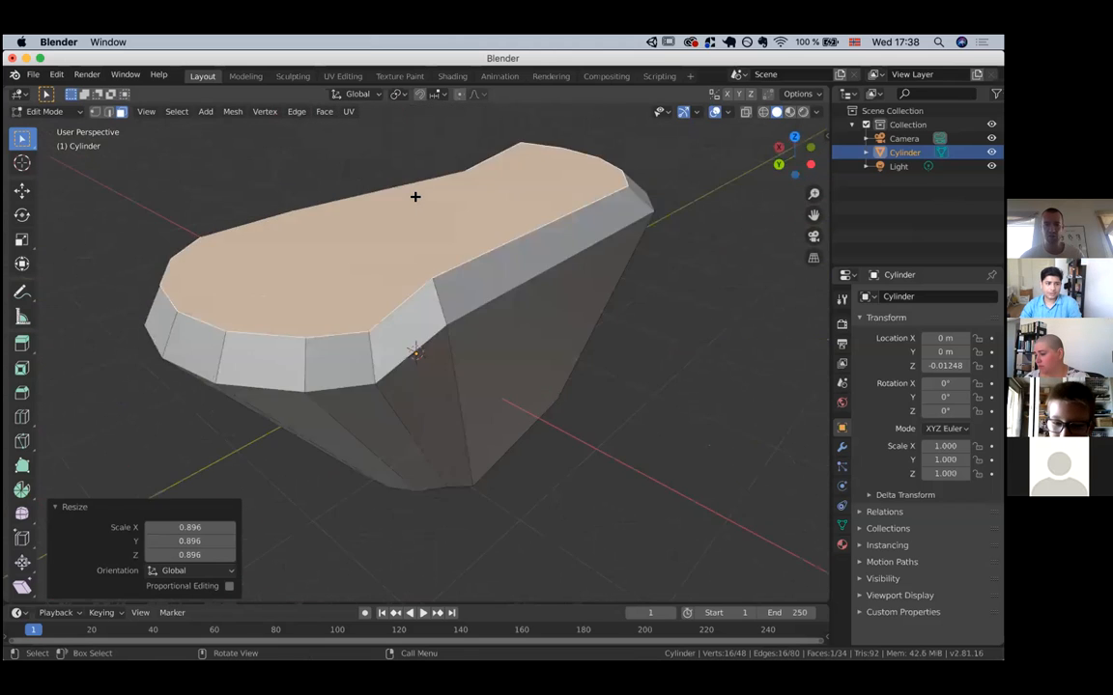
Extrude the top face upward about 0.188 m and scale the new face uniformly to about 0.806.
scroll(416, 196, "down", 8)
key("e")
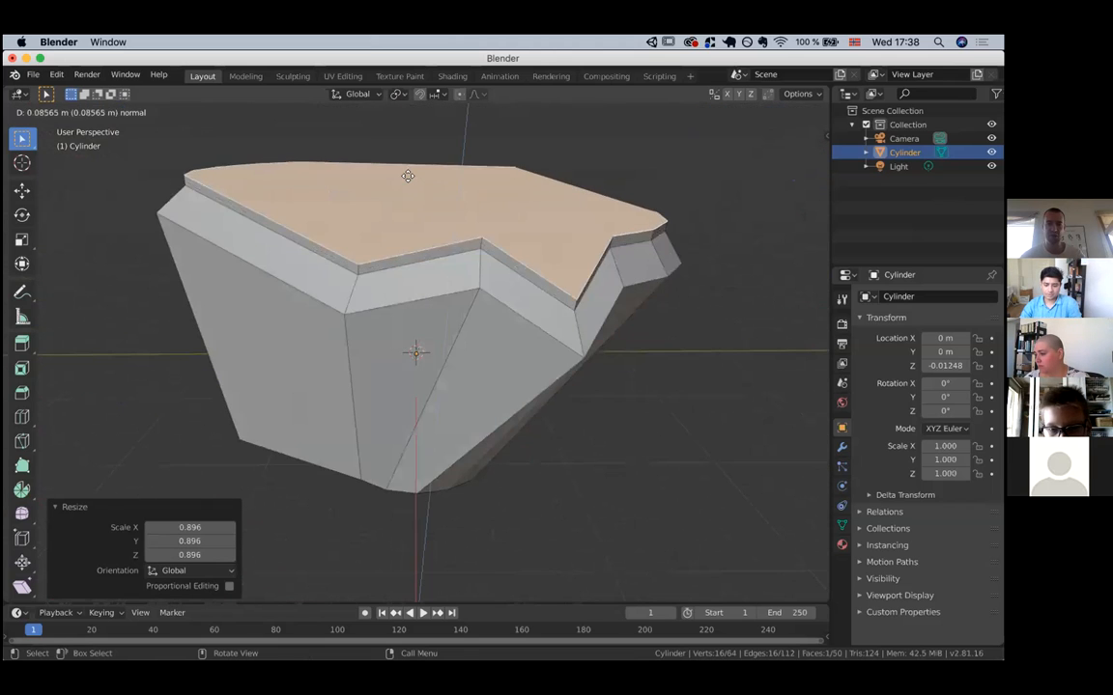
left_click(407, 174)
key("s")
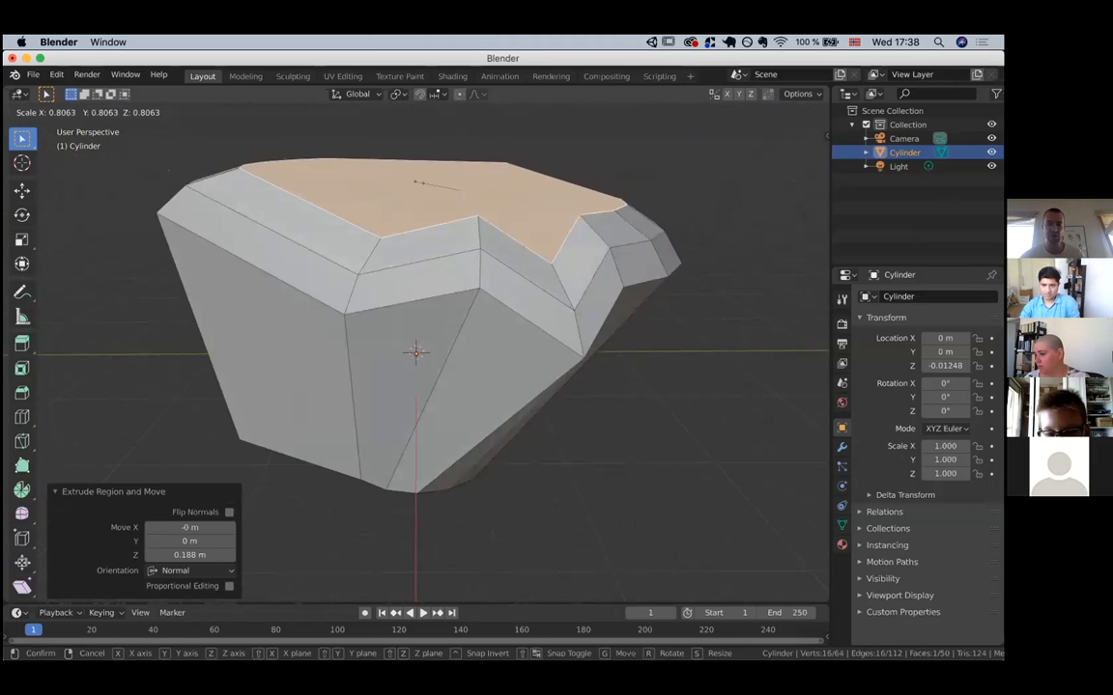
left_click(418, 180)
Add another tier by extruding the top face about 0.209 m and scaling it uniformly to about 0.717.
key("e")
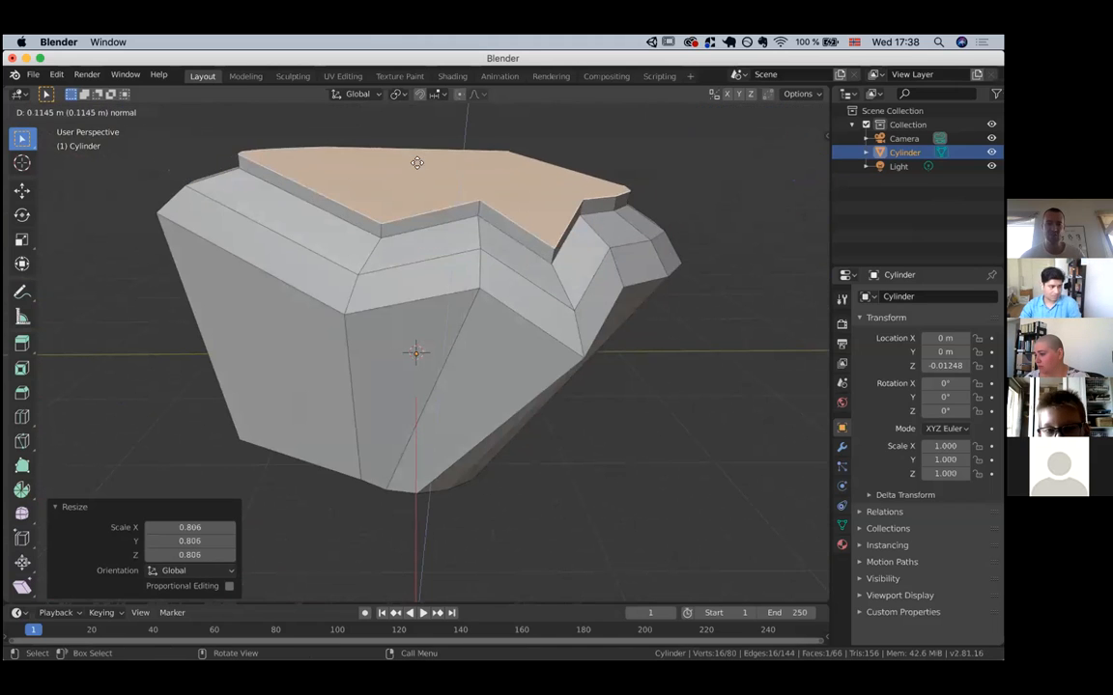
left_click(418, 156)
key("s")
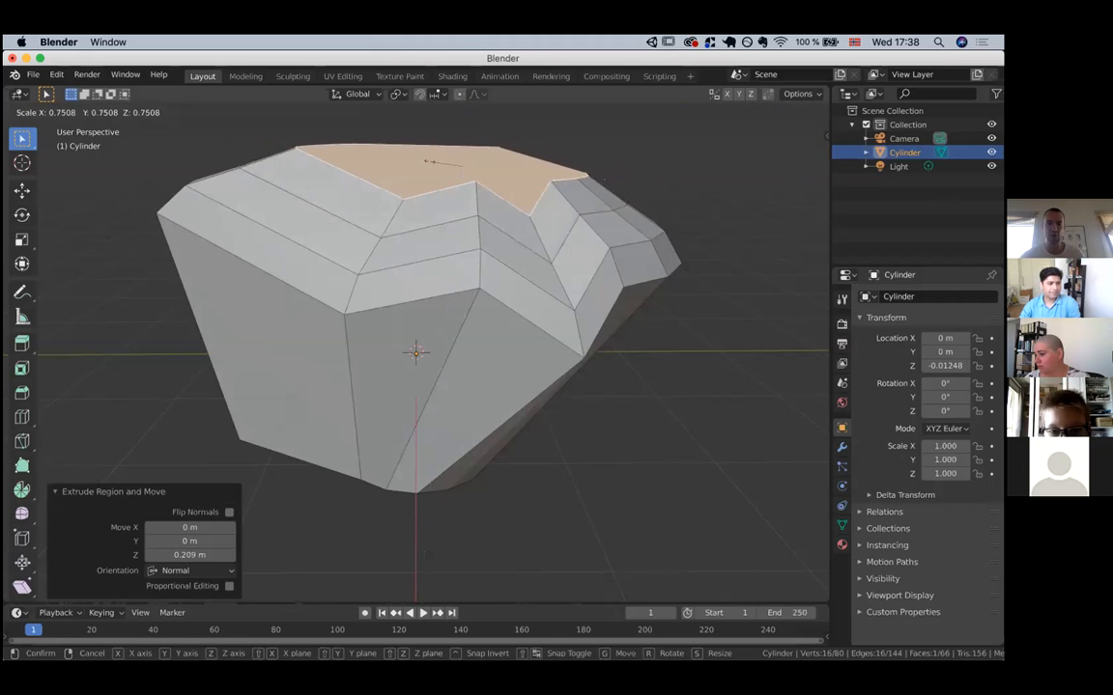
left_click(429, 160)
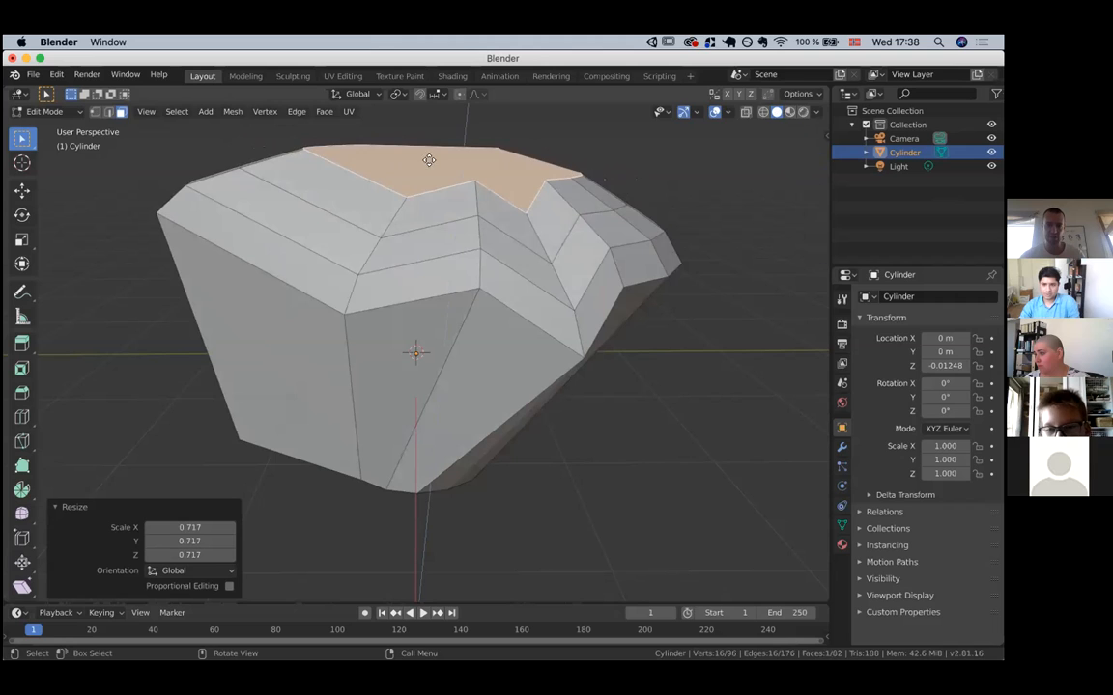
Extrude the reduced top face about 0.212 m and shrink it uniformly to about 0.509.
key("e")
left_click(430, 135)
key("s")
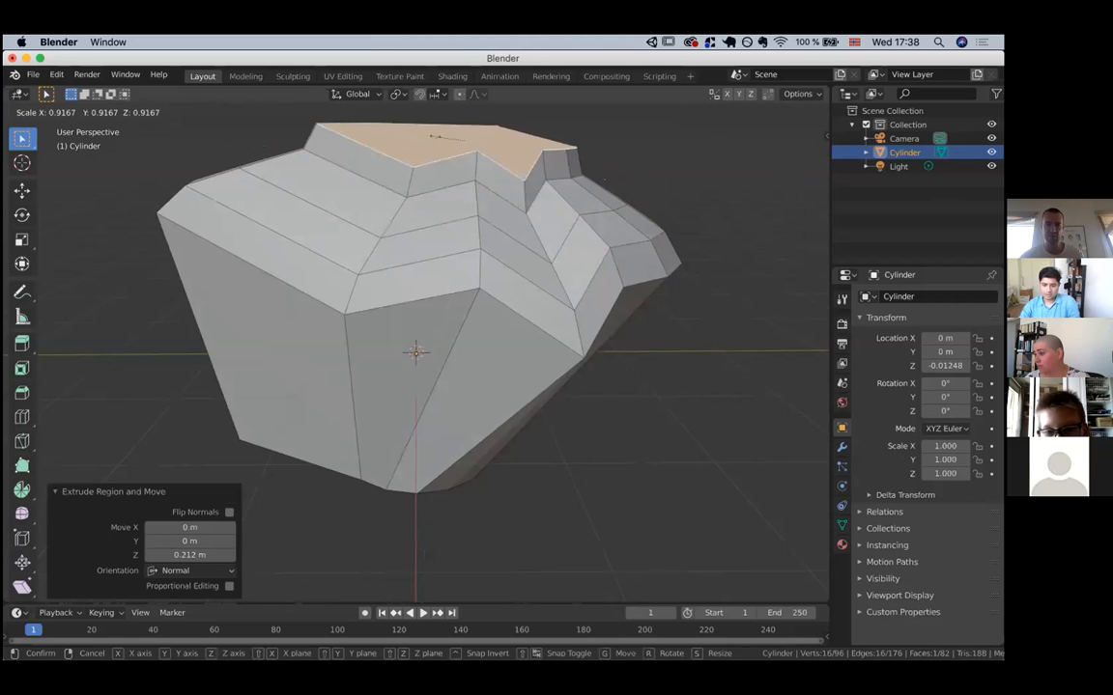
left_click(445, 137)
Extrude the small top face about 0.153 m and scale it down uniformly to about 0.447, narrowing the peak.
key("e")
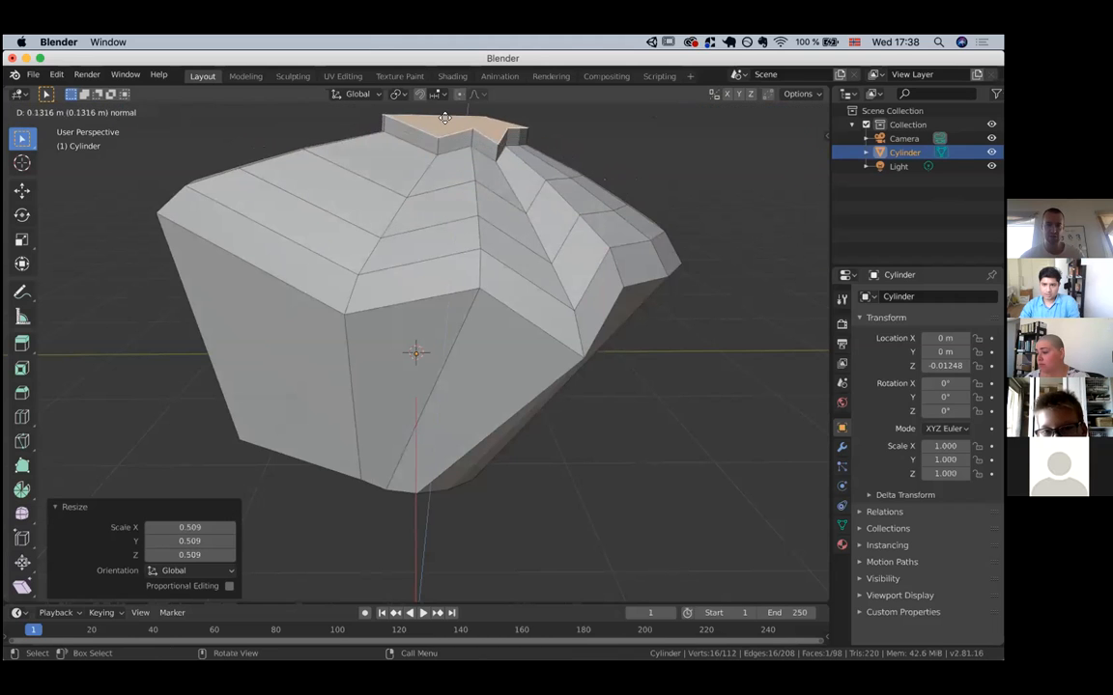
left_click(448, 108)
key("s")
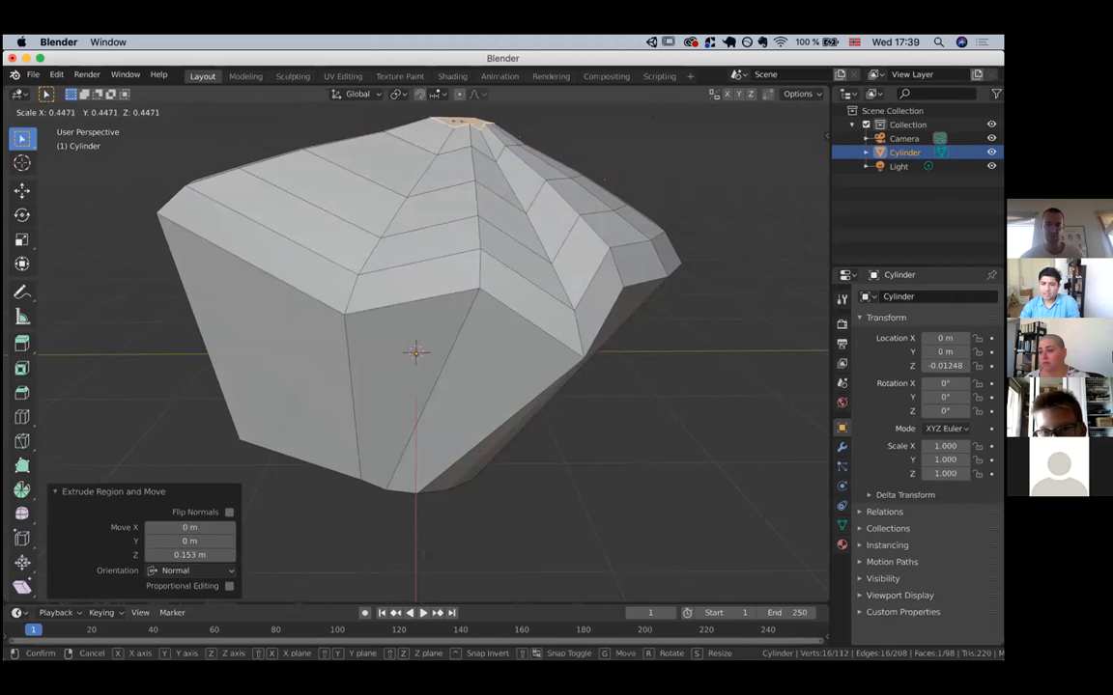
Scale the extruded top face of the cylinder mesh to about 0.447 on all axes.
left_click(456, 119)
scroll(455, 119, "right", 10)
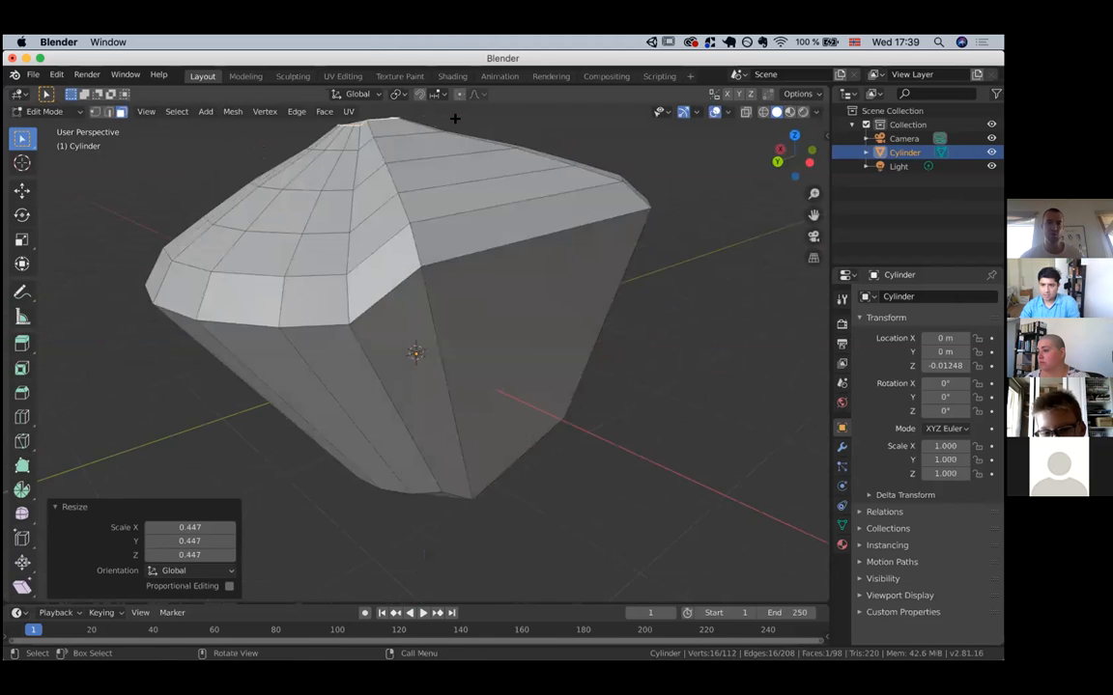
scroll(455, 119, "right", 10)
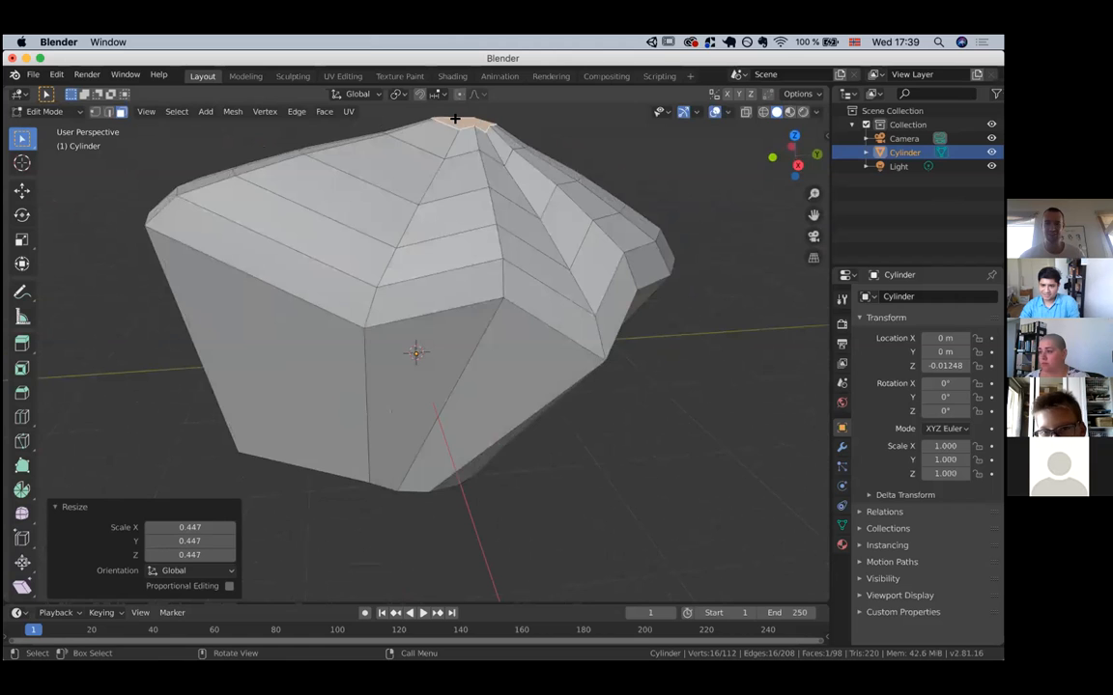
Examine the tapered cylinder mesh from all sides, including its stepped upper rings and its lower body.
scroll(455, 119, "down", 10)
scroll(455, 119, "right", 10)
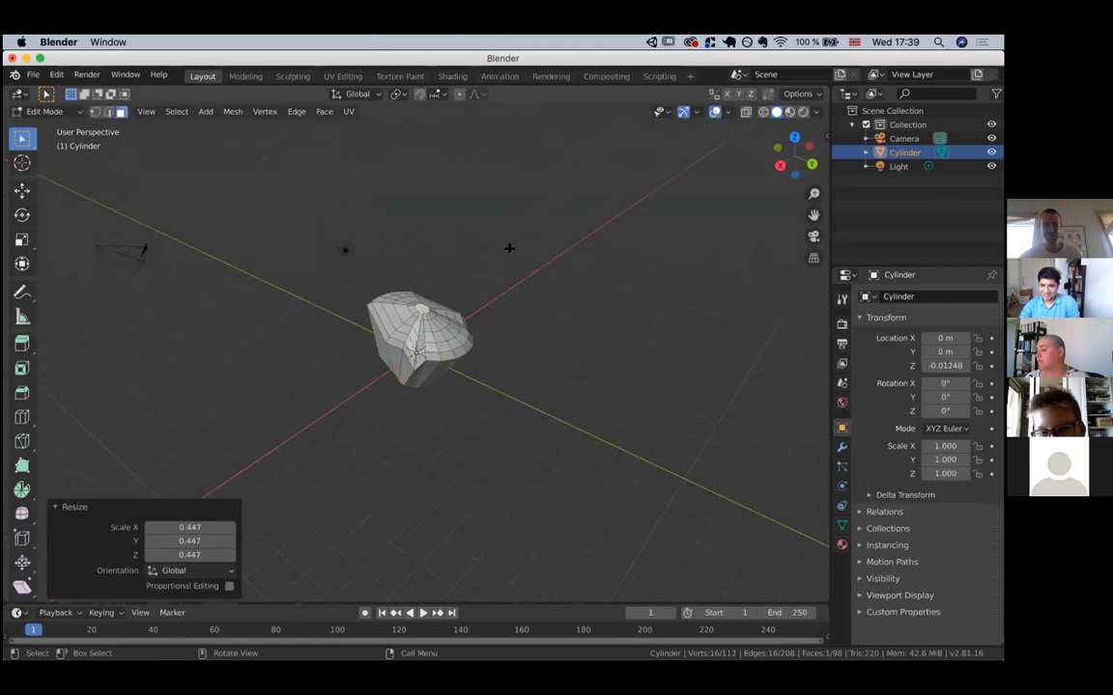
scroll(509, 248, "up", 10)
scroll(509, 248, "left", 10)
scroll(509, 248, "down", 4)
scroll(509, 248, "left", 5)
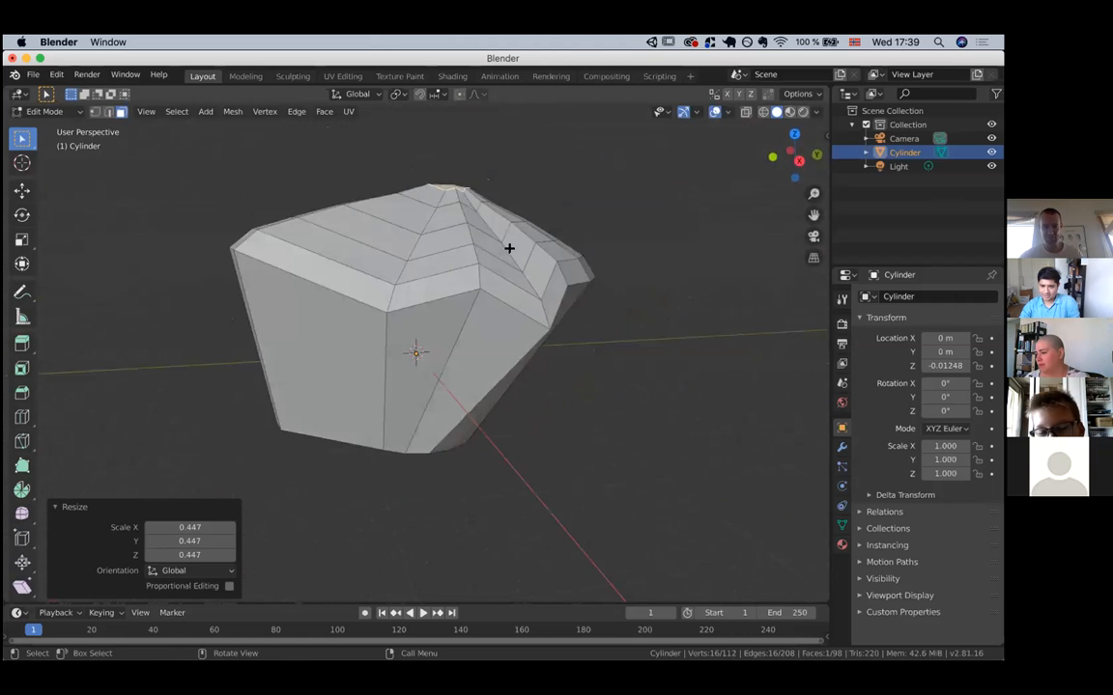
scroll(509, 248, "up", 5)
scroll(509, 249, "right", 8)
scroll(509, 248, "right", 5)
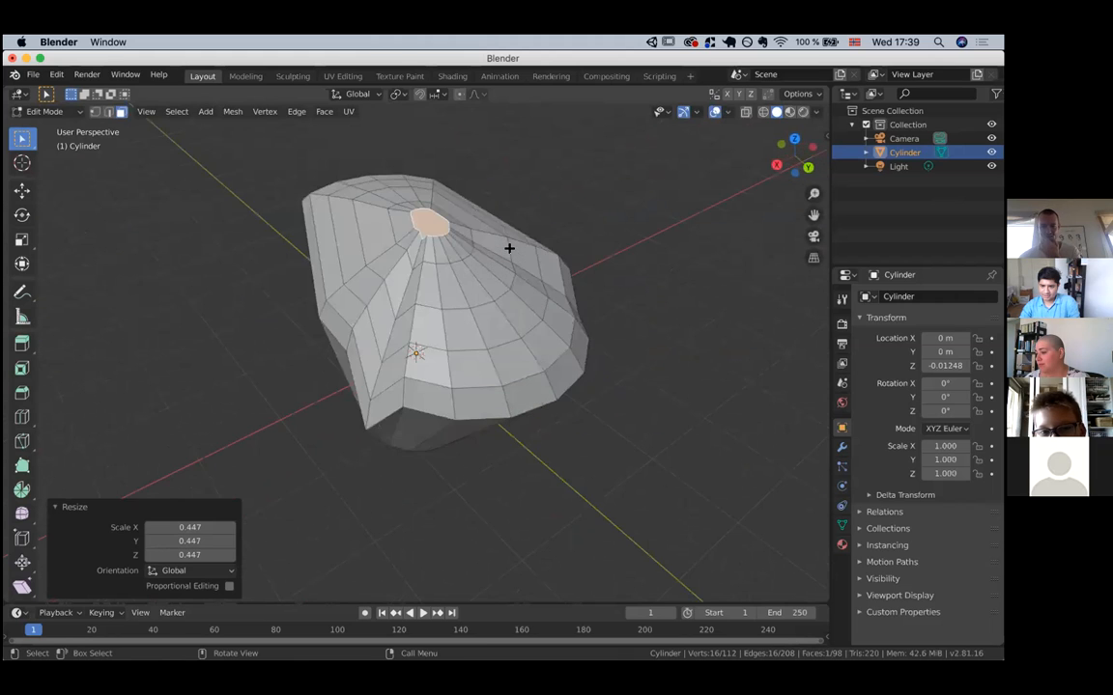
scroll(509, 248, "right", 10)
scroll(509, 248, "down", 5)
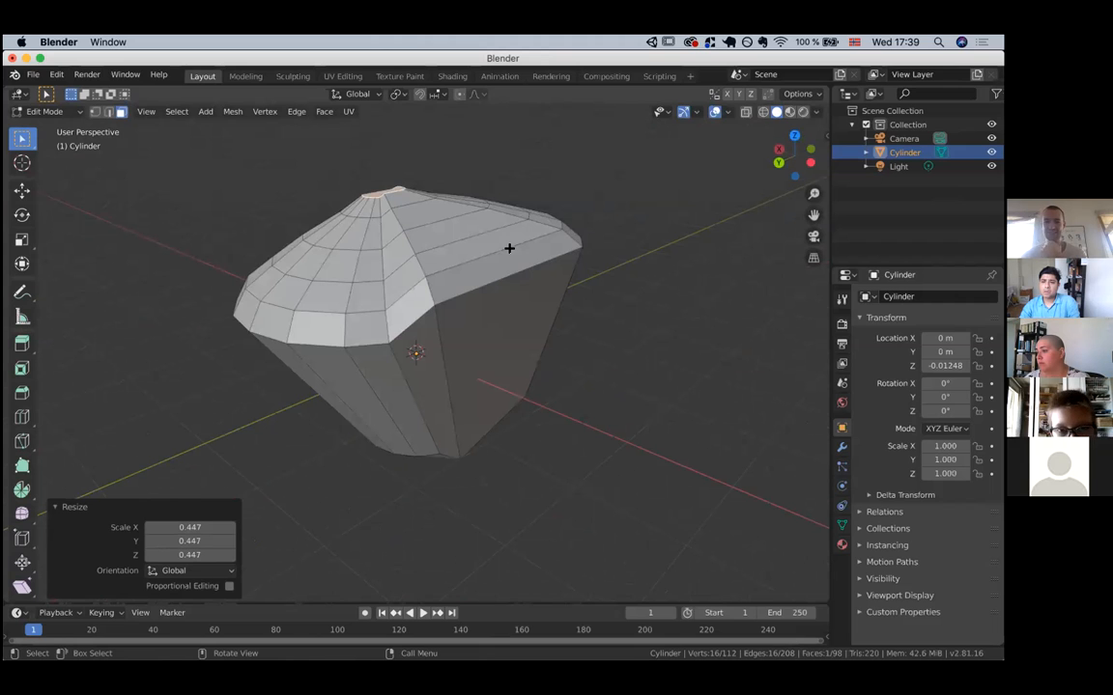
scroll(509, 248, "right", 10)
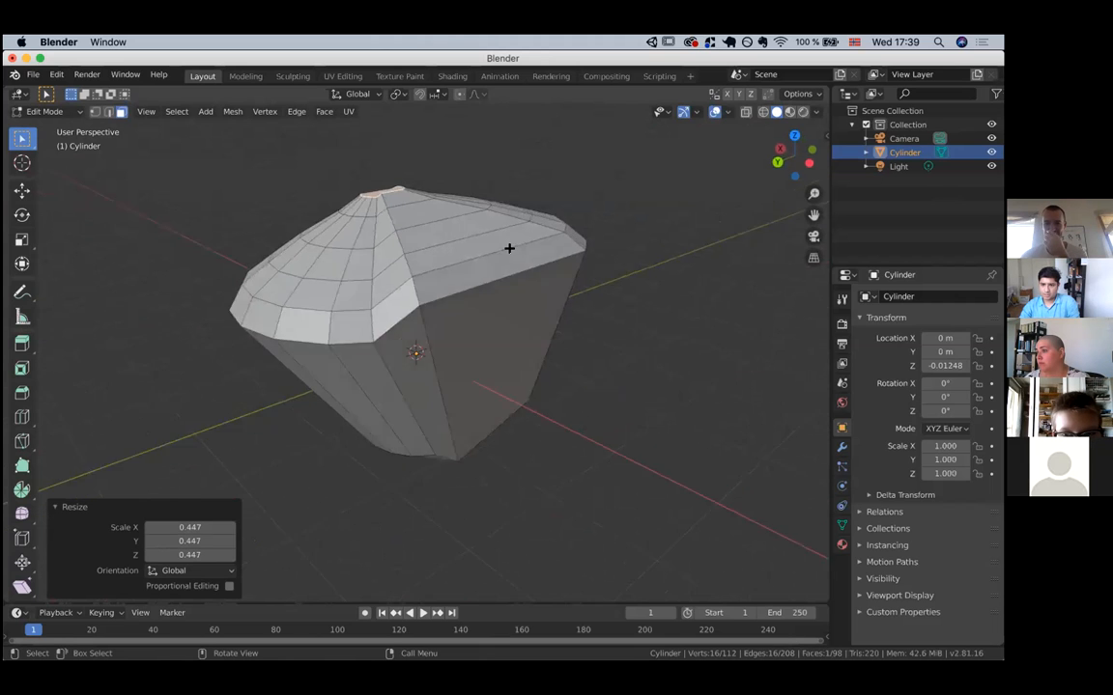
scroll(509, 249, "right", 10)
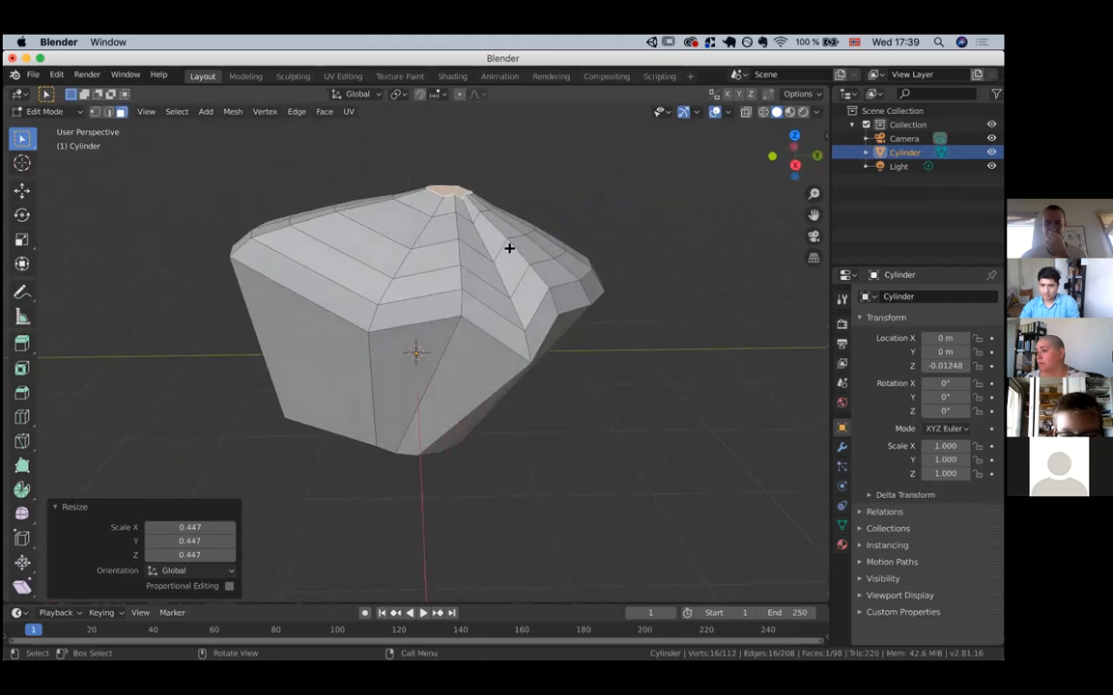
scroll(509, 248, "right", 2)
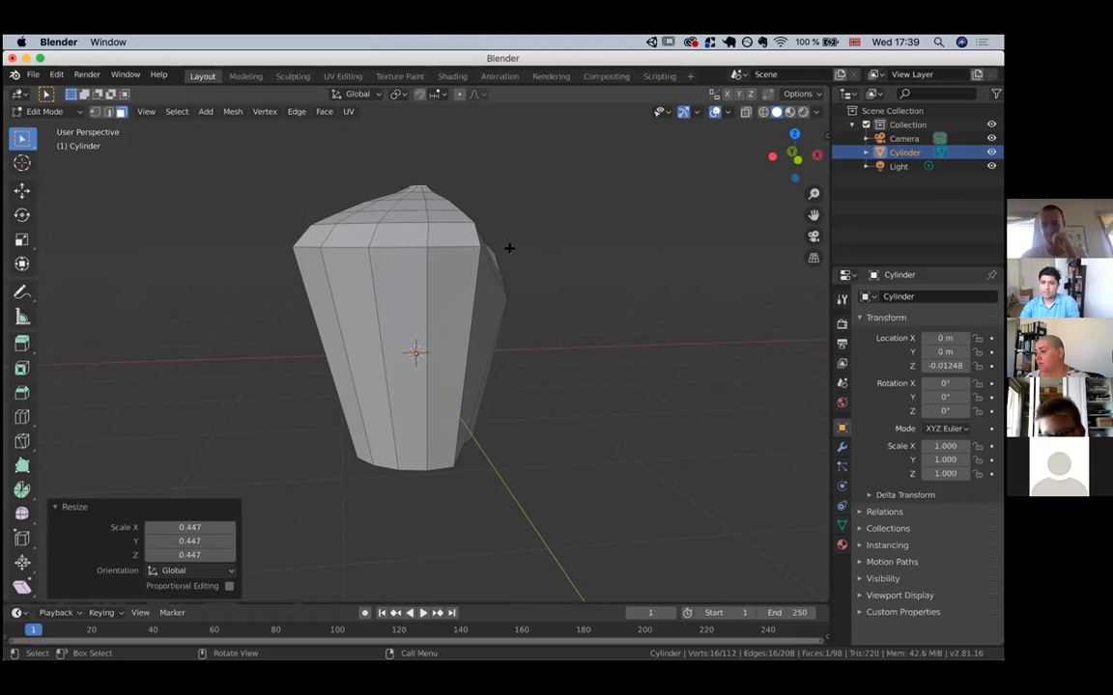
scroll(509, 248, "right", 10)
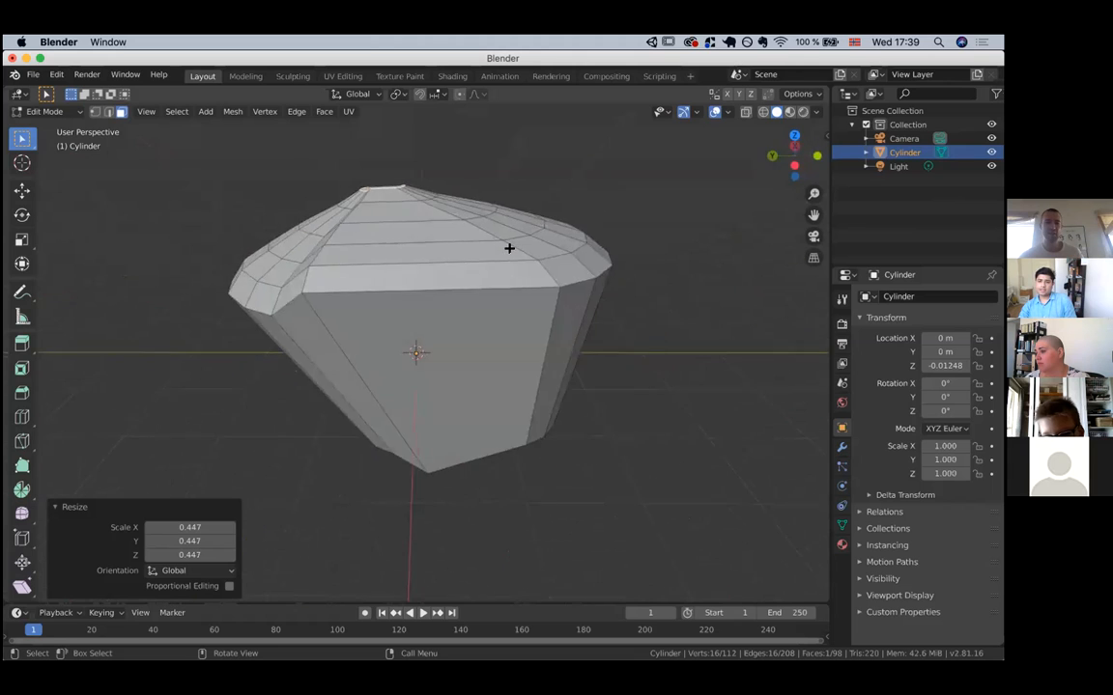
scroll(509, 248, "right", 15)
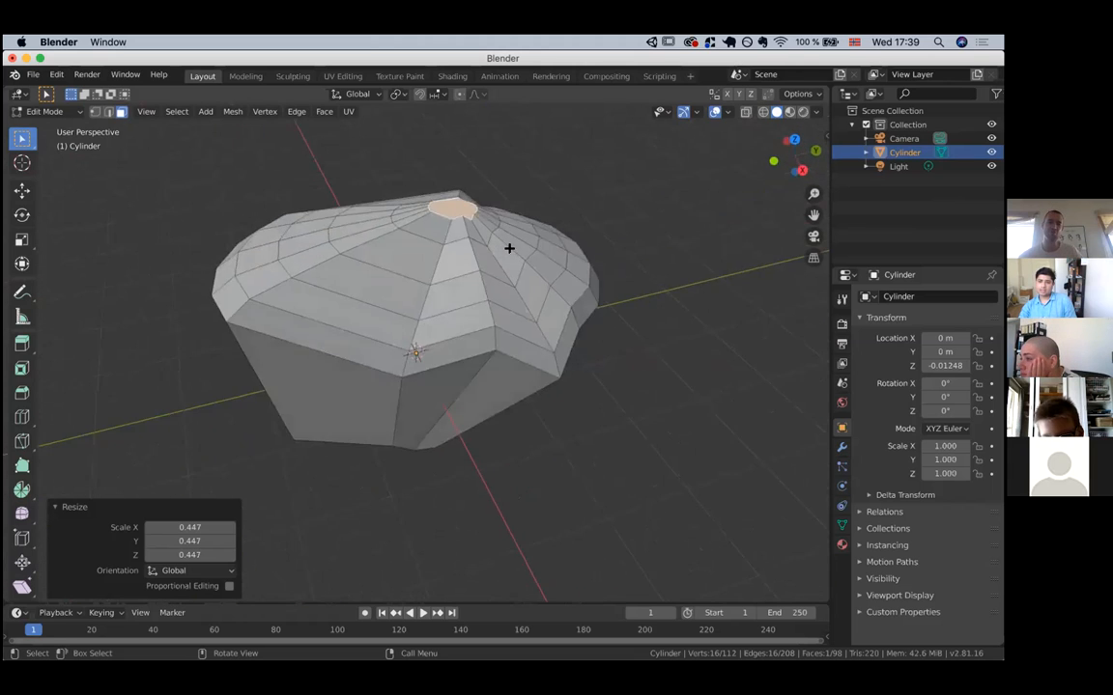
scroll(509, 248, "right", 15)
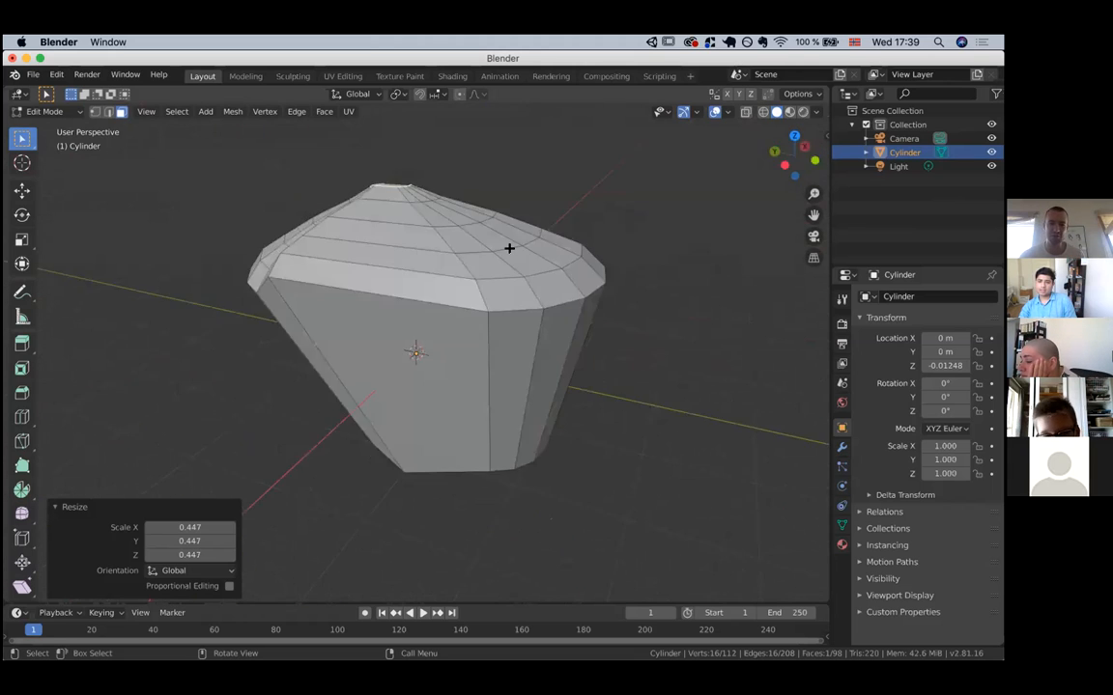
scroll(509, 249, "right", 10)
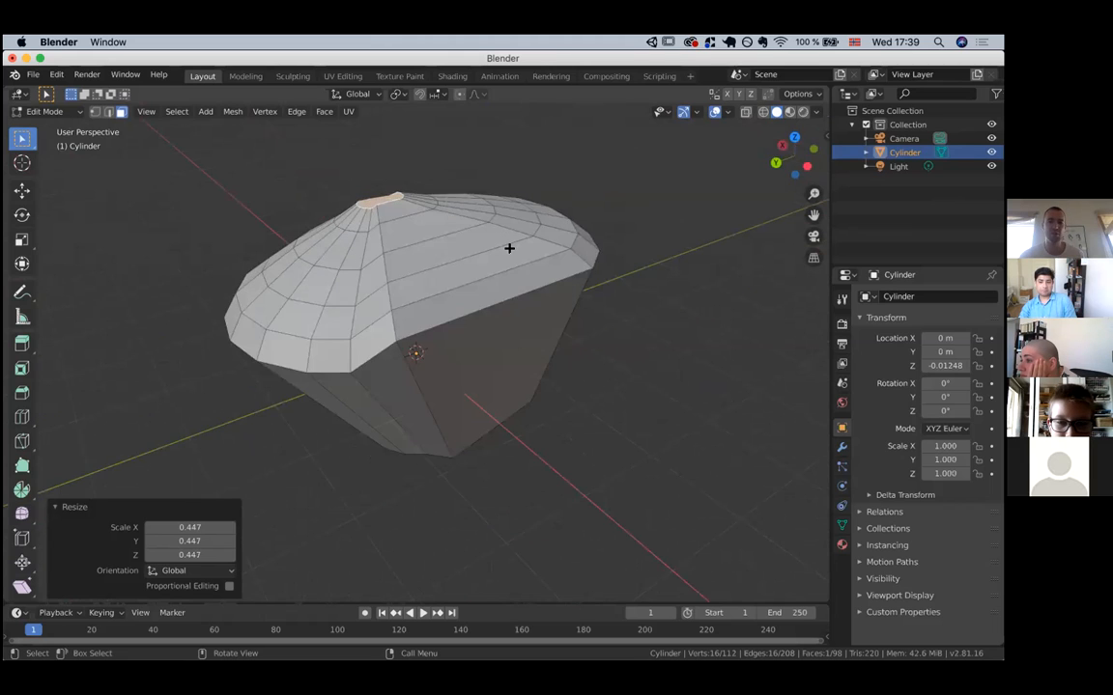
Try extruding the large flat side face along the global X, Z and Y axes.
scroll(509, 248, "right", 10)
left_click(509, 286)
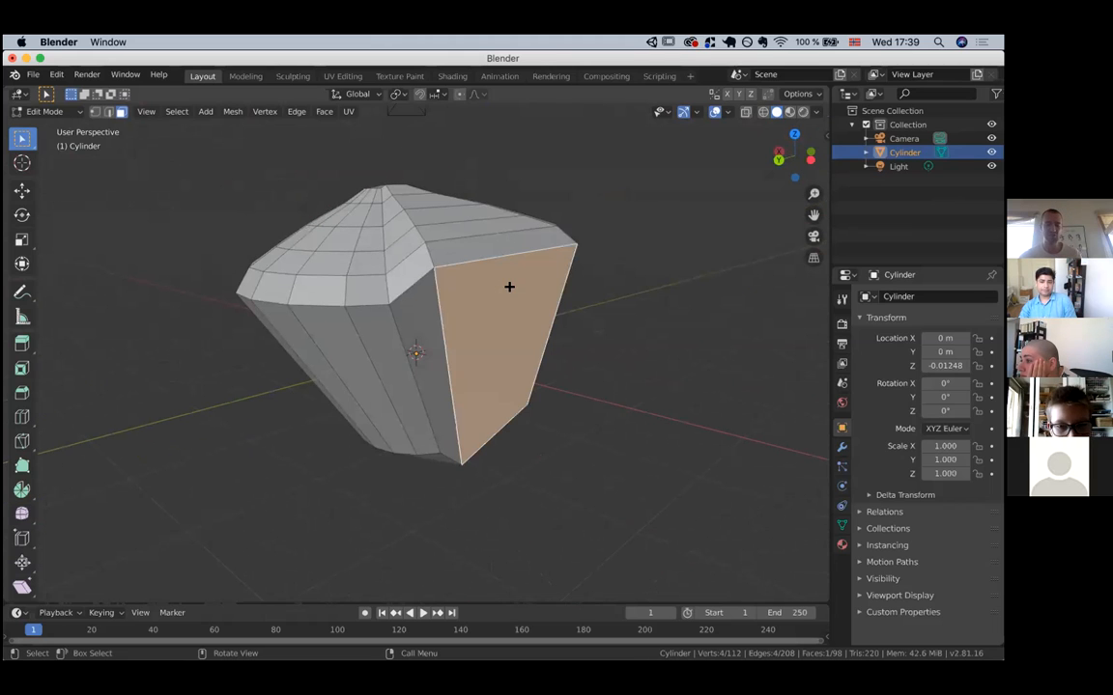
key("e")
key("x")
key("z")
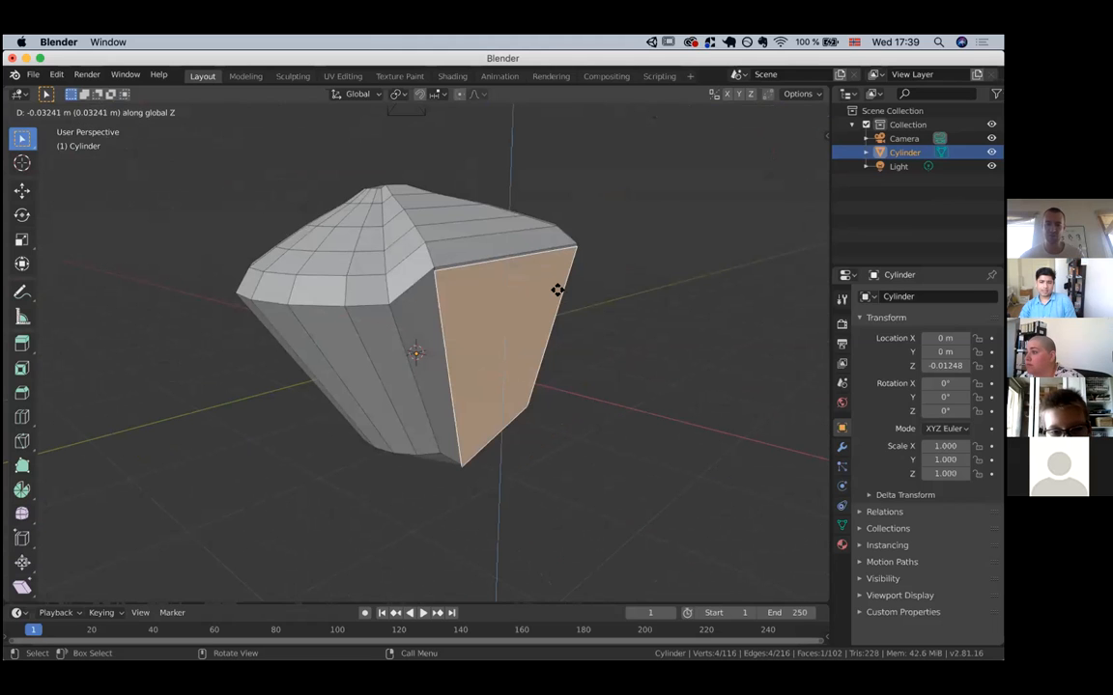
key("y")
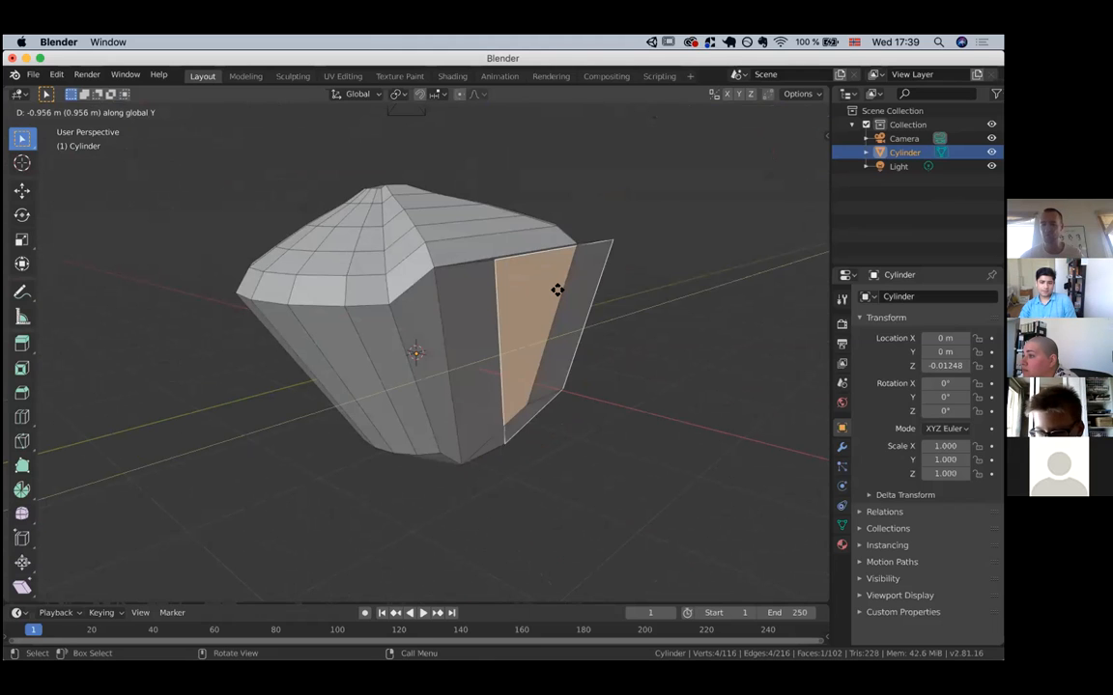
right_click(594, 329)
Try extruding the large side face along its normal and the Y, X and Z axes, and undo the extrusions.
key("e")
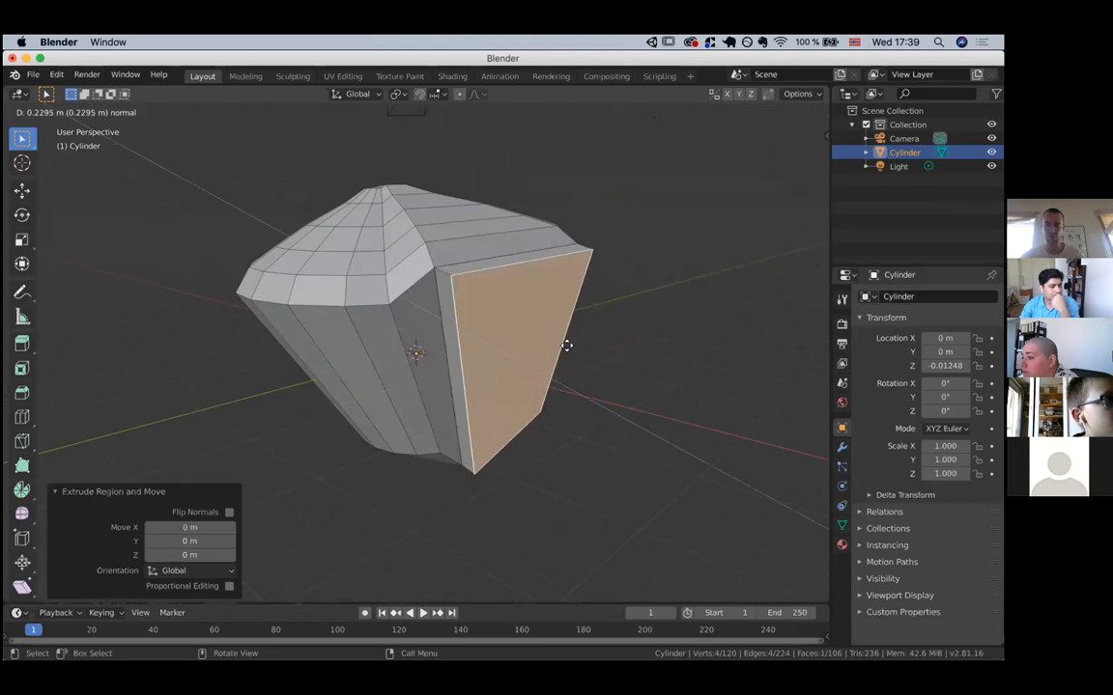
key("y")
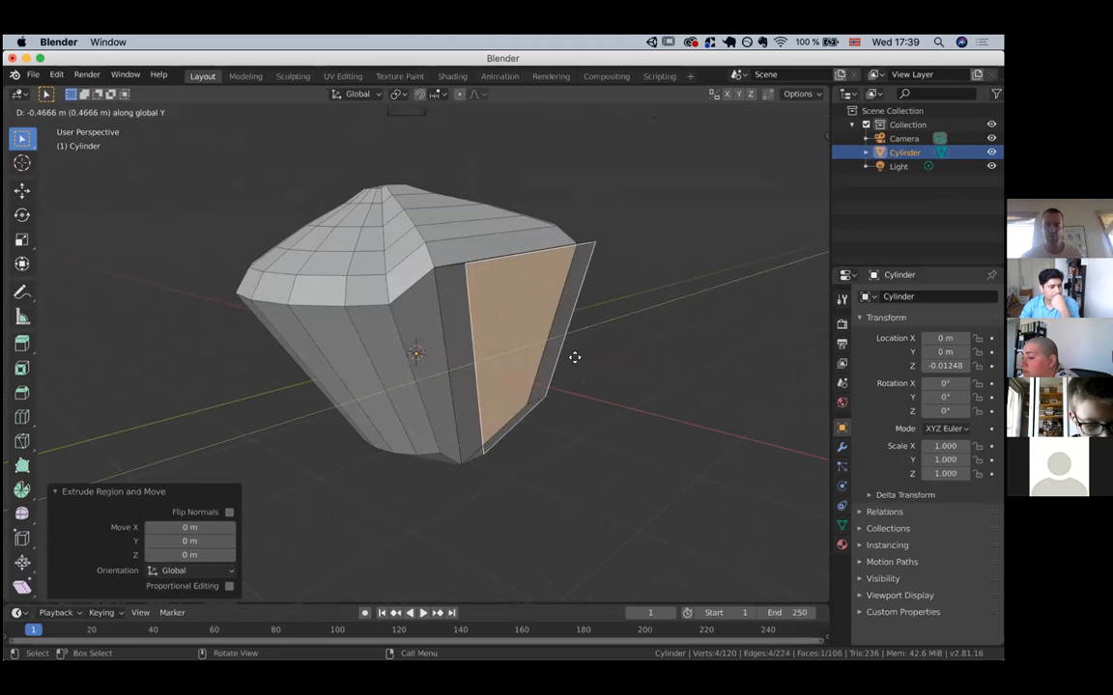
key("x")
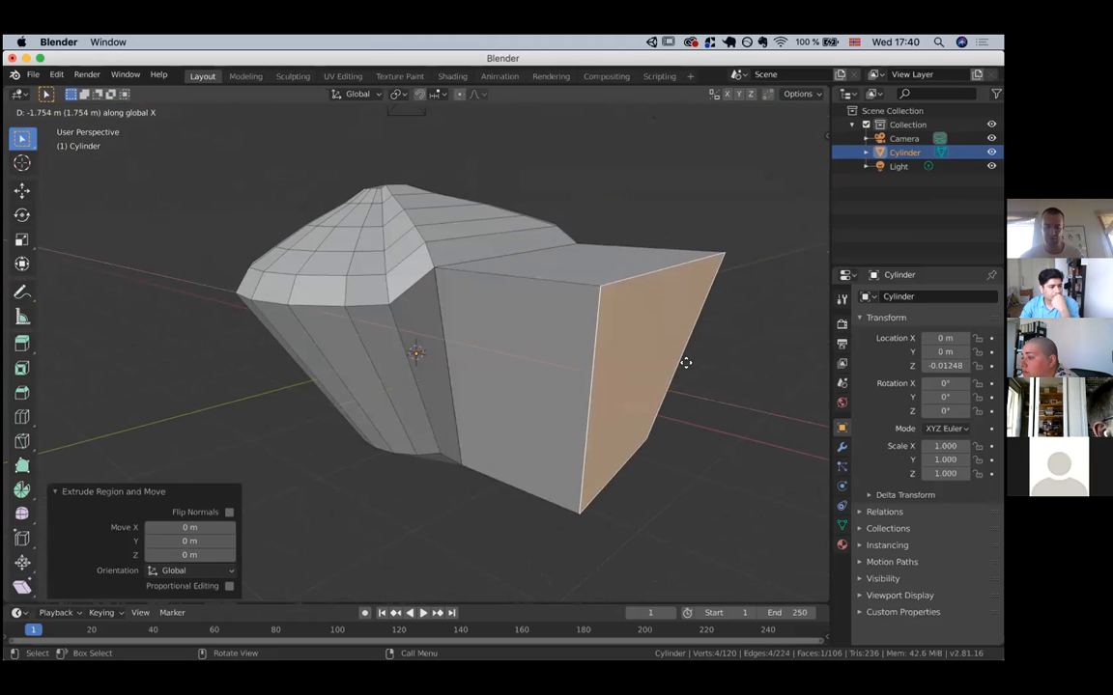
key("z")
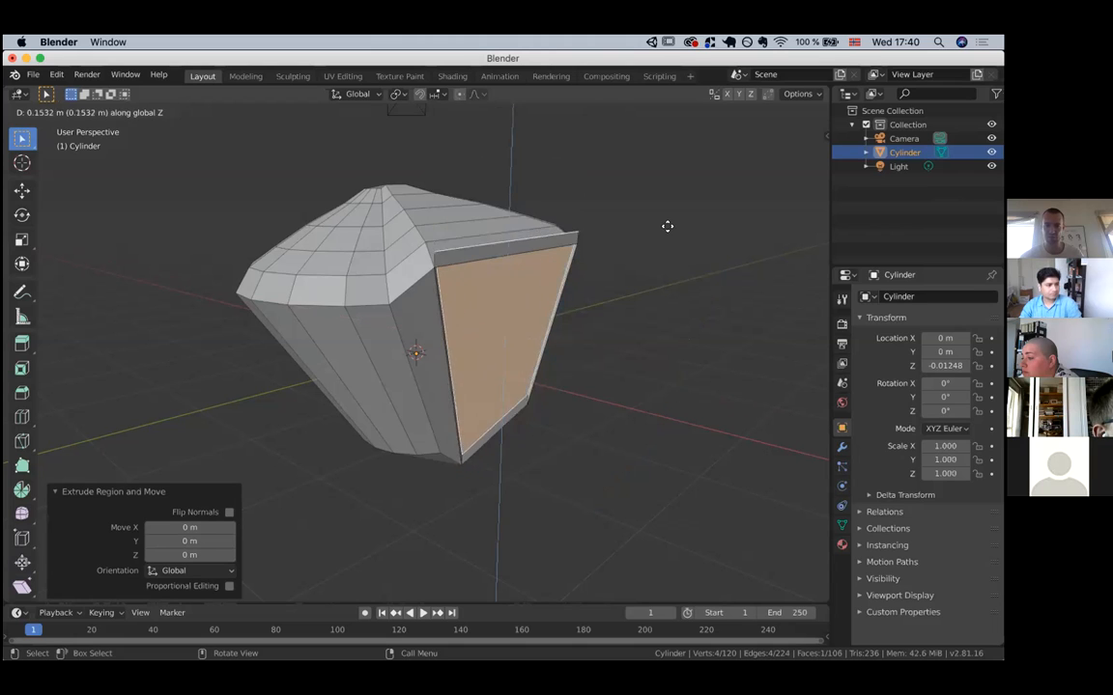
right_click(655, 365)
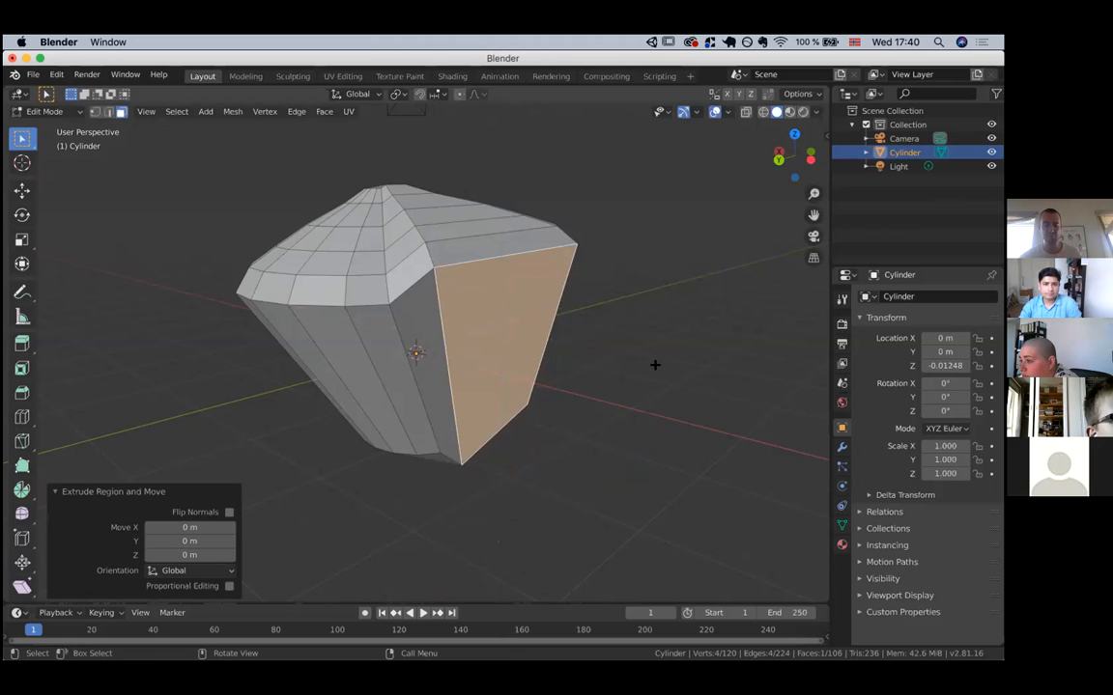
key("ctrl+z")
Extrude the small face at the peak of the mesh in place, cancelling its movement along the normal.
scroll(578, 295, "right", 2)
scroll(578, 295, "left", 2)
scroll(578, 294, "up", 4)
scroll(351, 160, "up", 2)
scroll(352, 159, "up", 5)
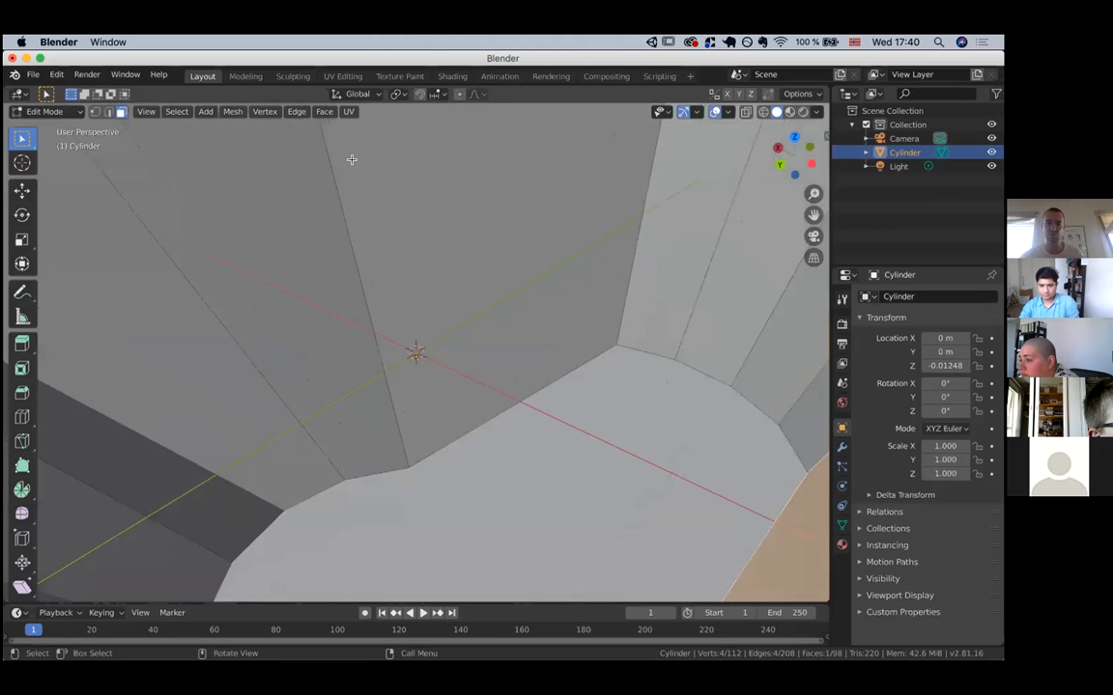
scroll(351, 159, "down", 4)
scroll(351, 159, "up", 4, "shift")
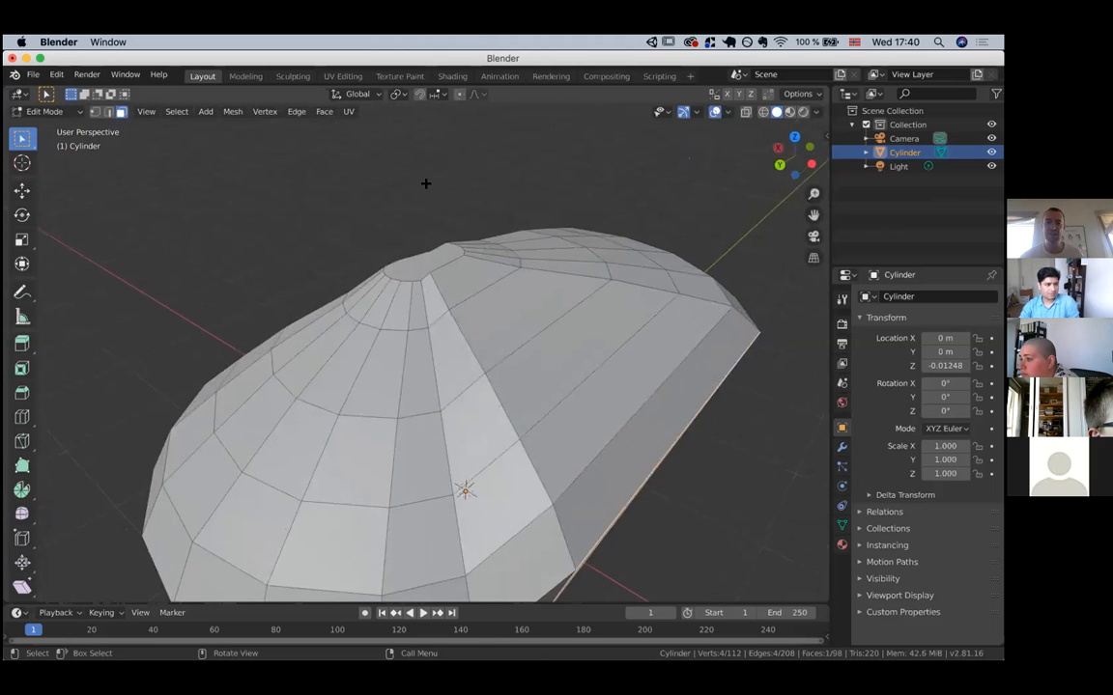
scroll(426, 183, "up", 6)
scroll(426, 184, "up", 6, "shift")
scroll(426, 184, "up", 2, "shift")
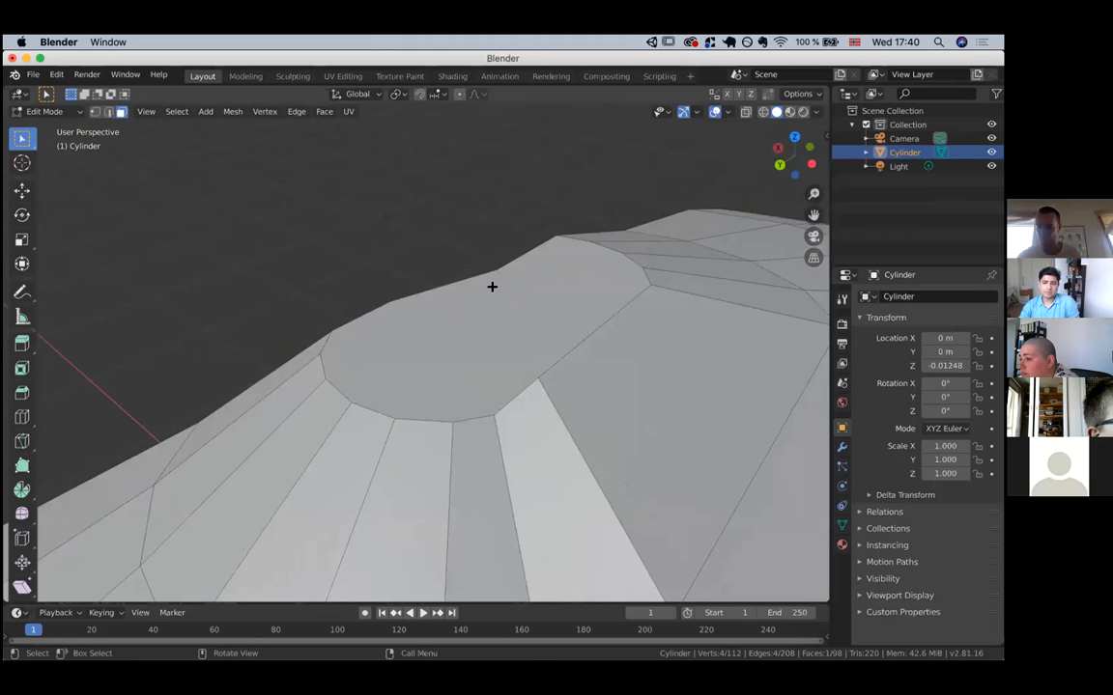
scroll(492, 287, "down", 5)
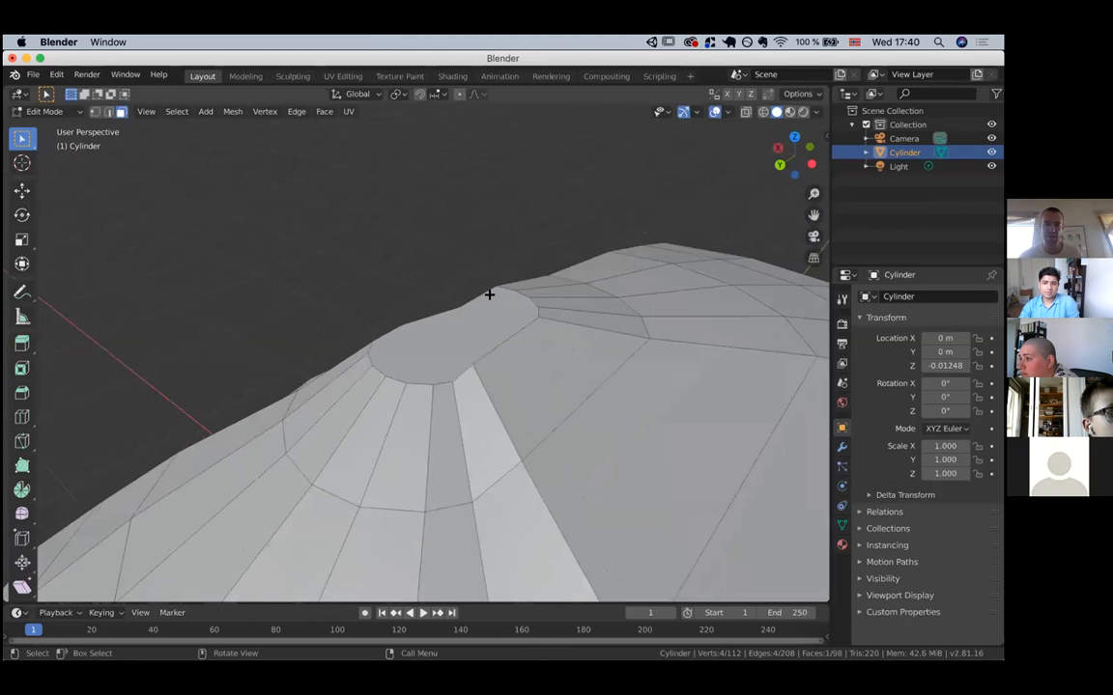
left_click(475, 312)
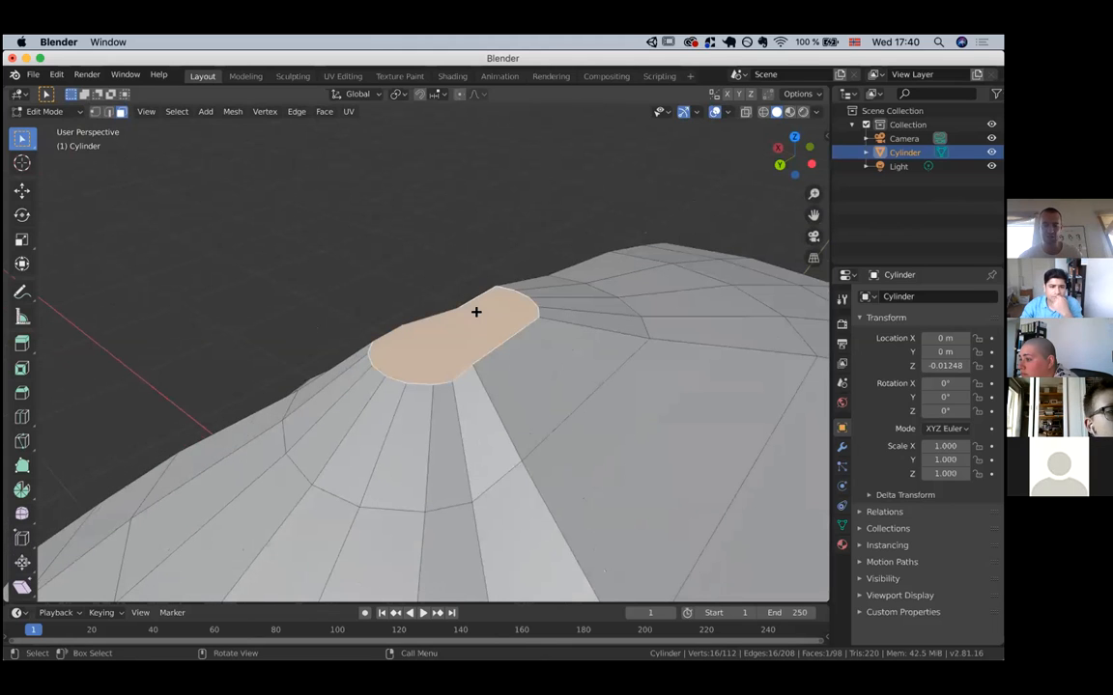
key("e")
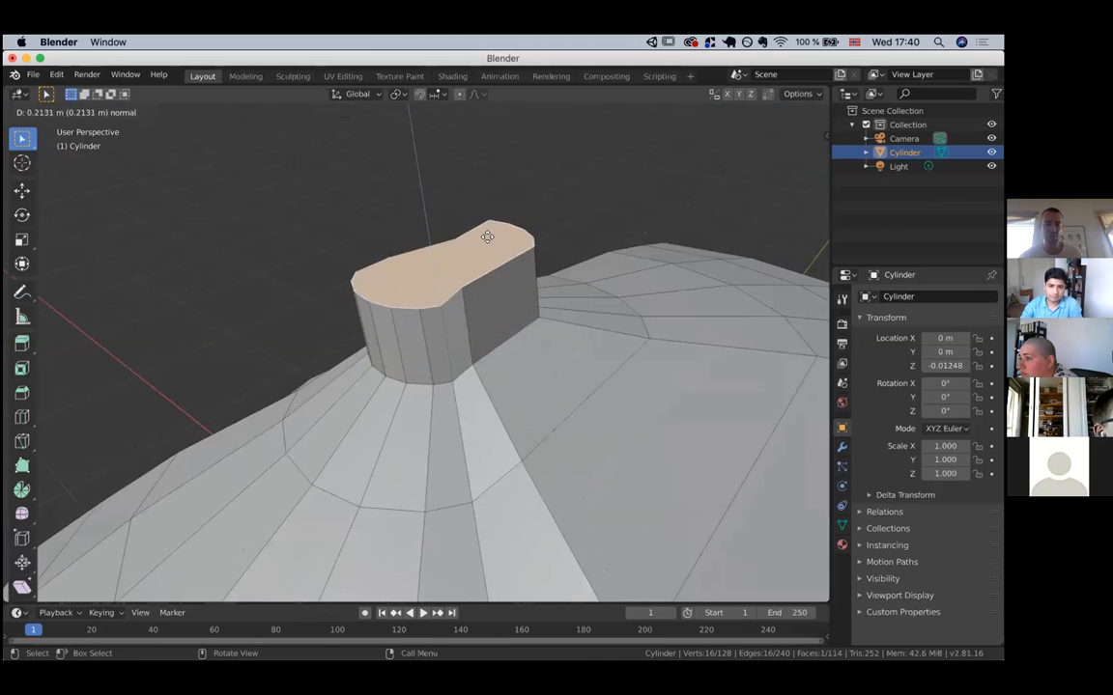
key("Escape")
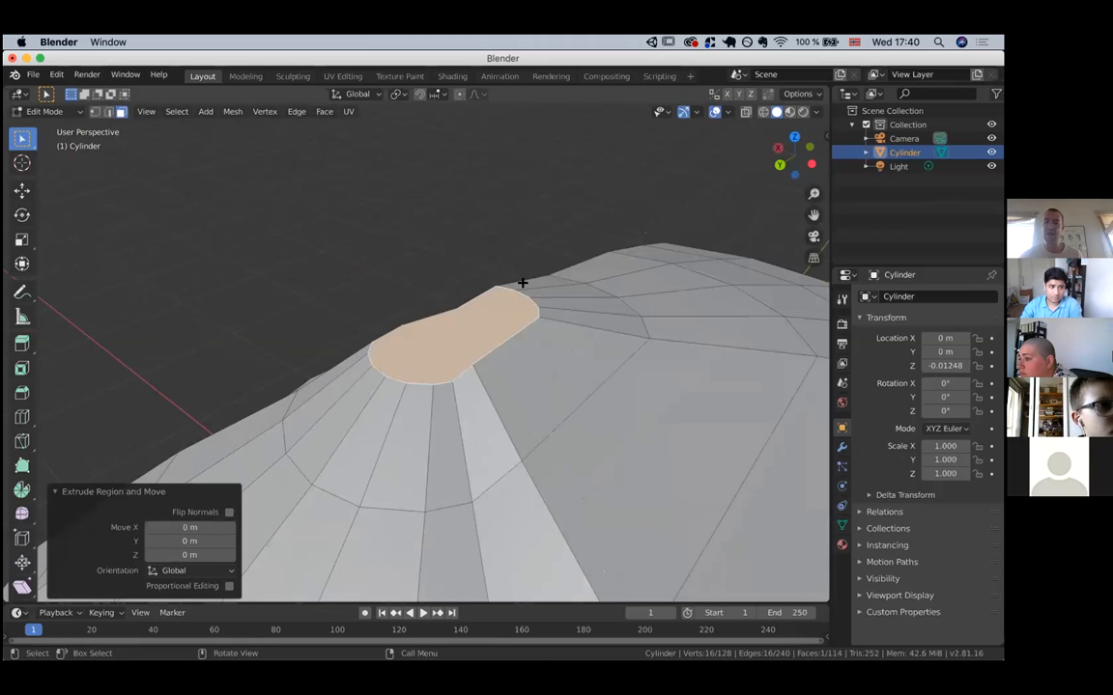
Try moving the extruded peak face freely away from its base, and cancel the move.
scroll(522, 283, "down", 5)
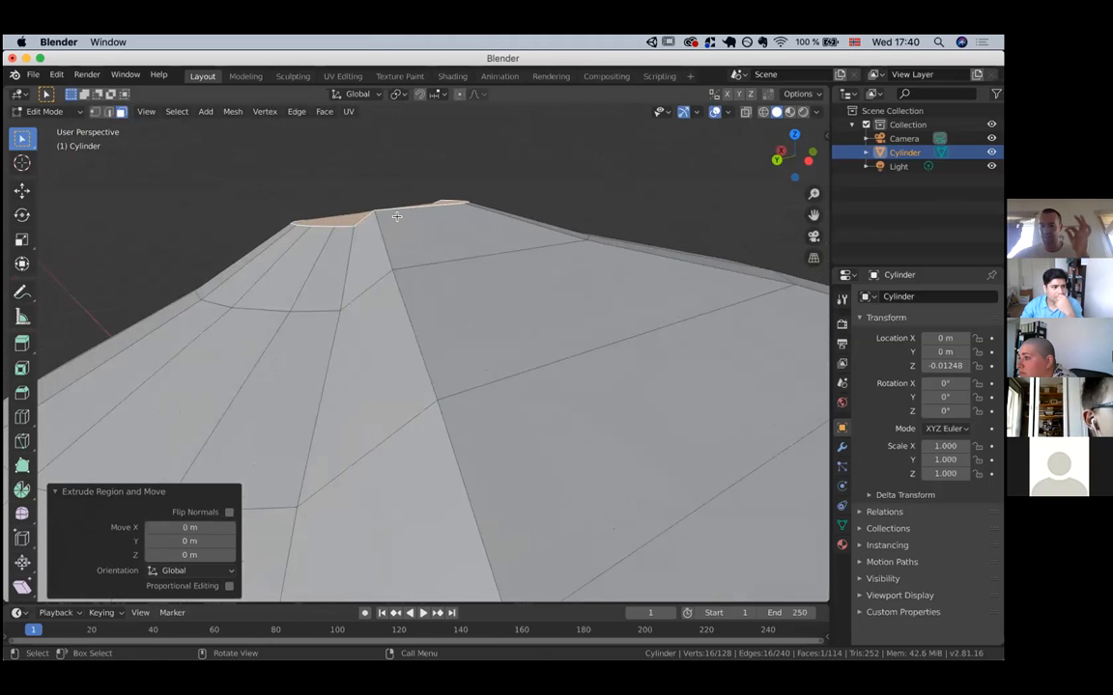
scroll(396, 216, "up", 5)
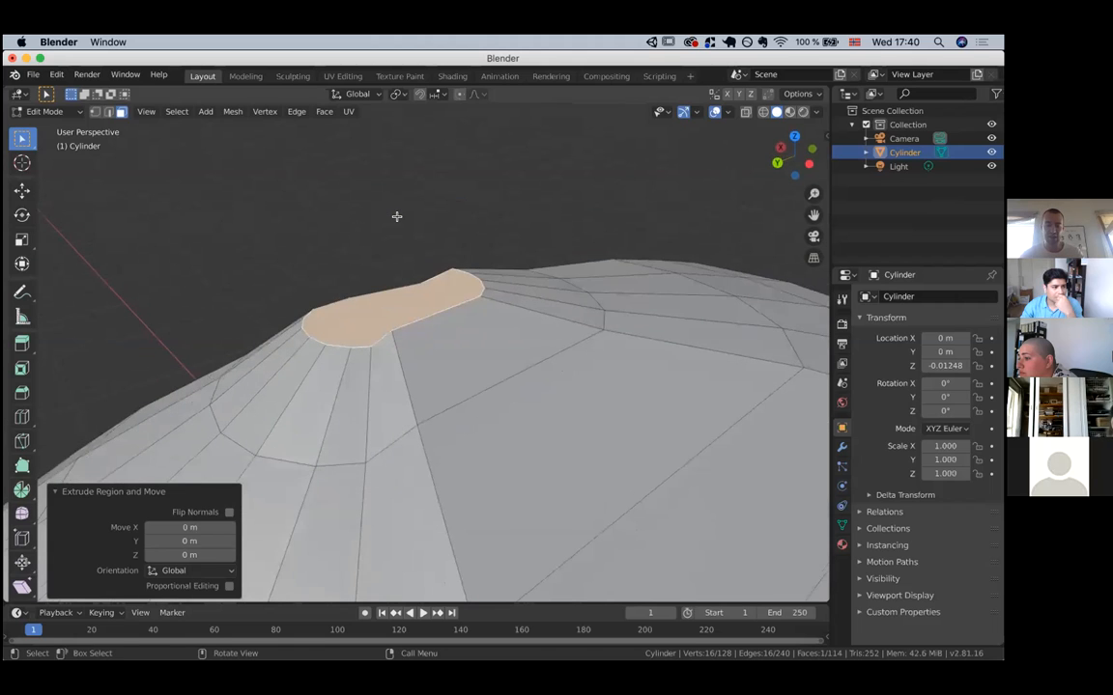
key("g")
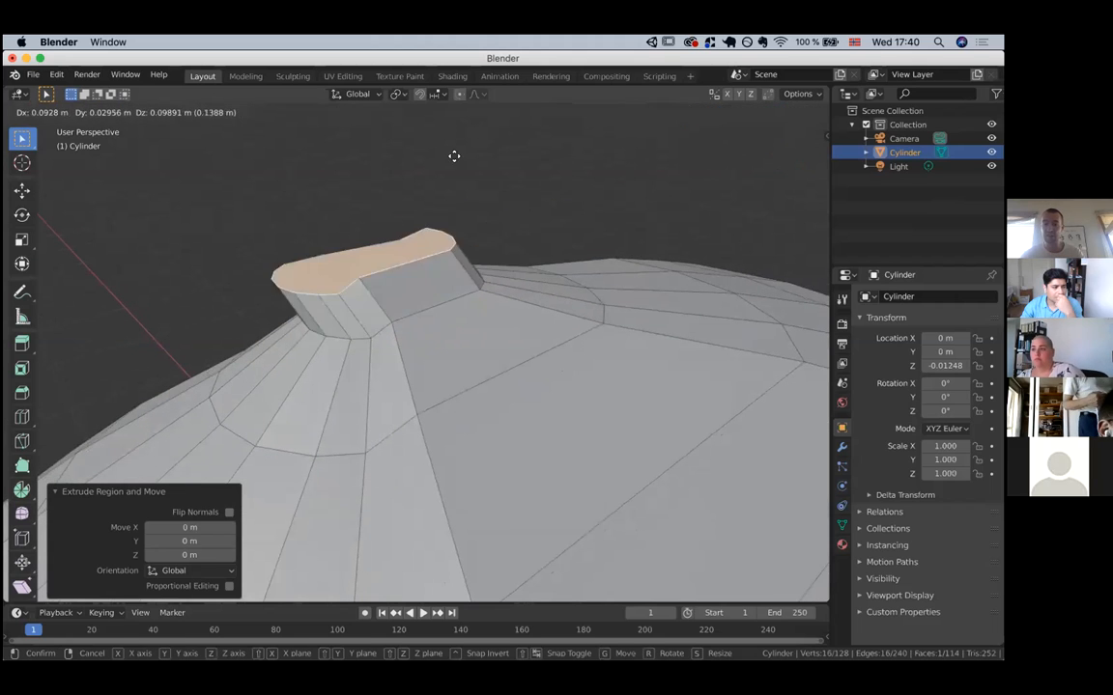
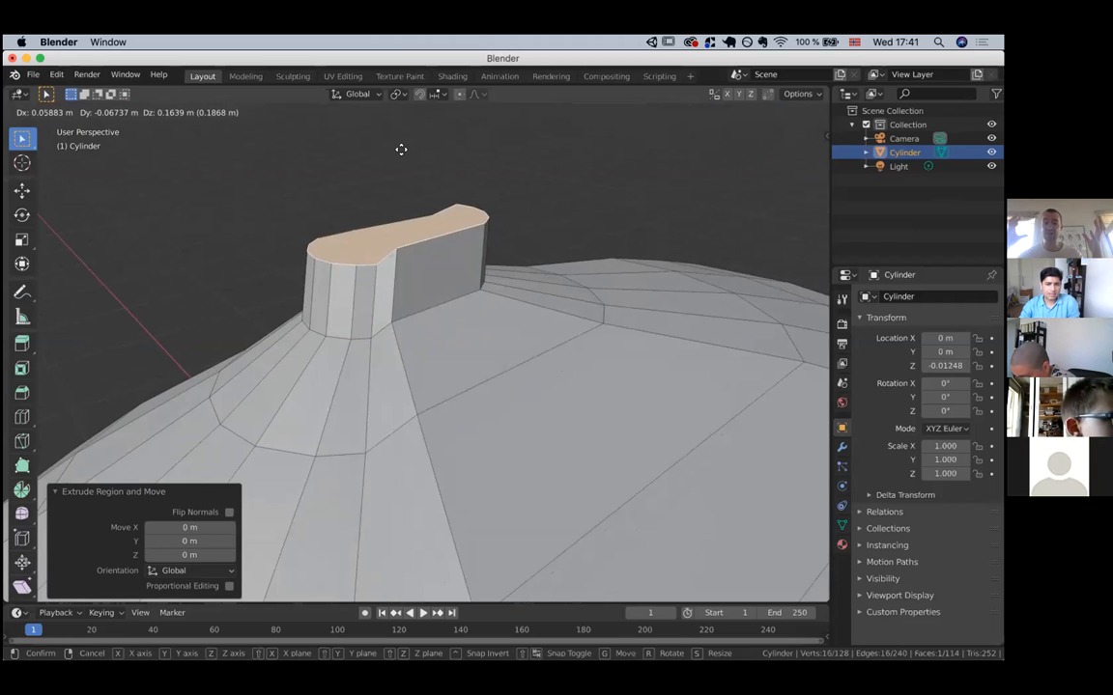
right_click(422, 187)
Inspect the peak of the mesh in Object Mode, and return to Edit Mode to examine its edges.
mouse_move(422, 187)
middle_mouse_down()
mouse_move(486, 228)
mouse_move(495, 213)
middle_mouse_up()
key("Tab")
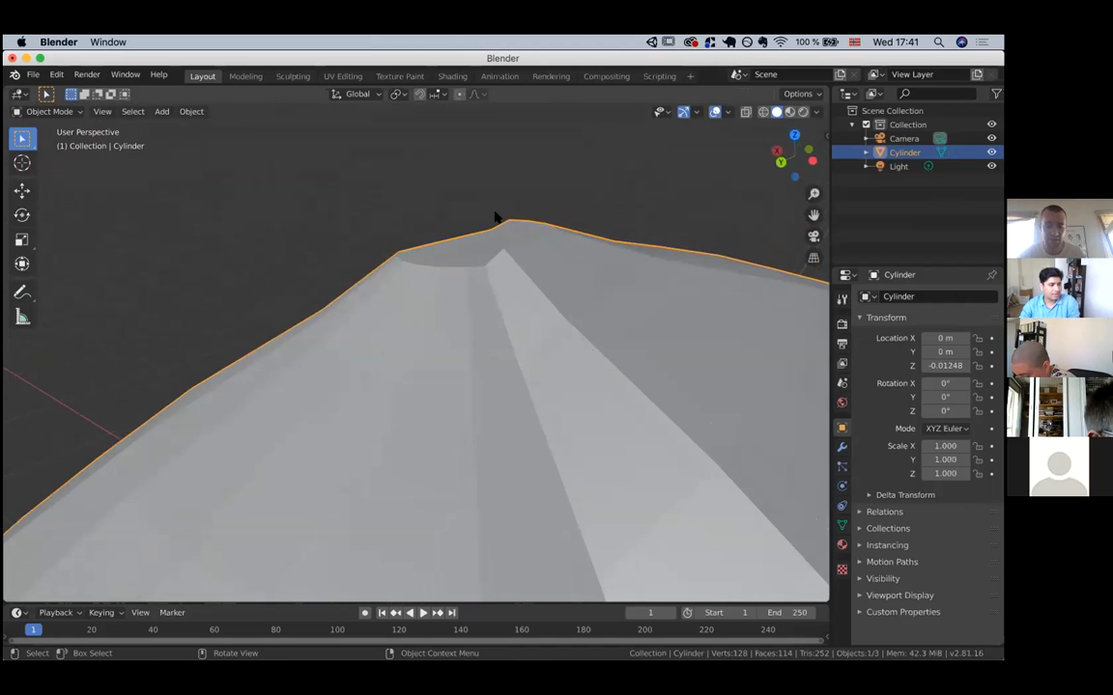
key("Tab")
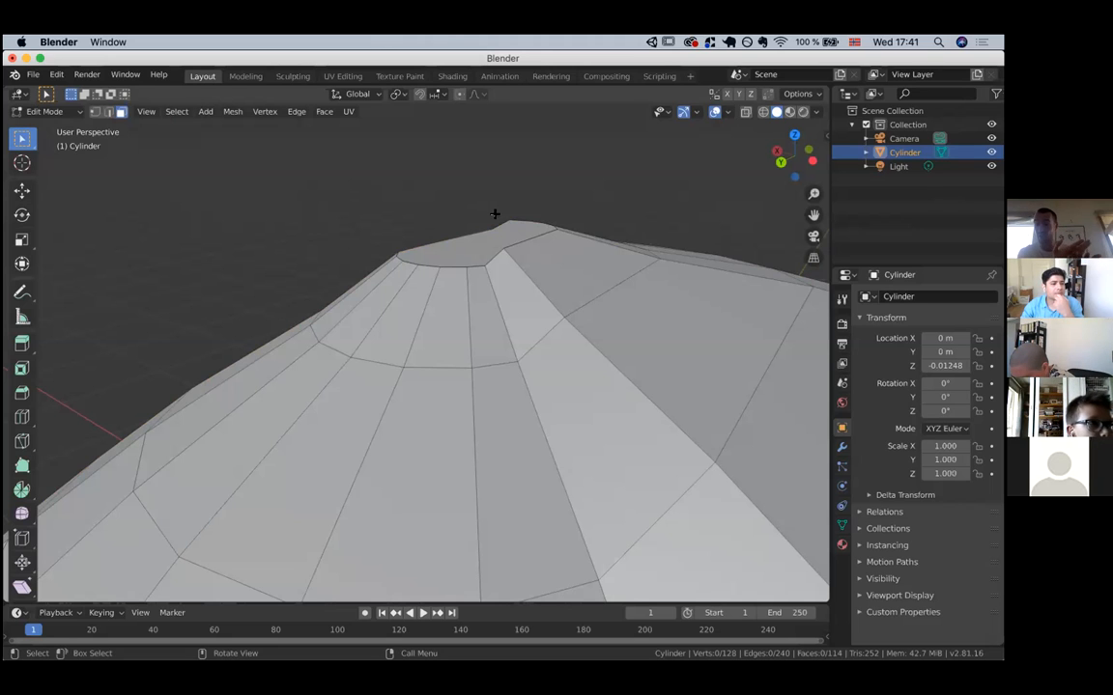
scroll(494, 215, "right", 3)
scroll(494, 215, "up", 5)
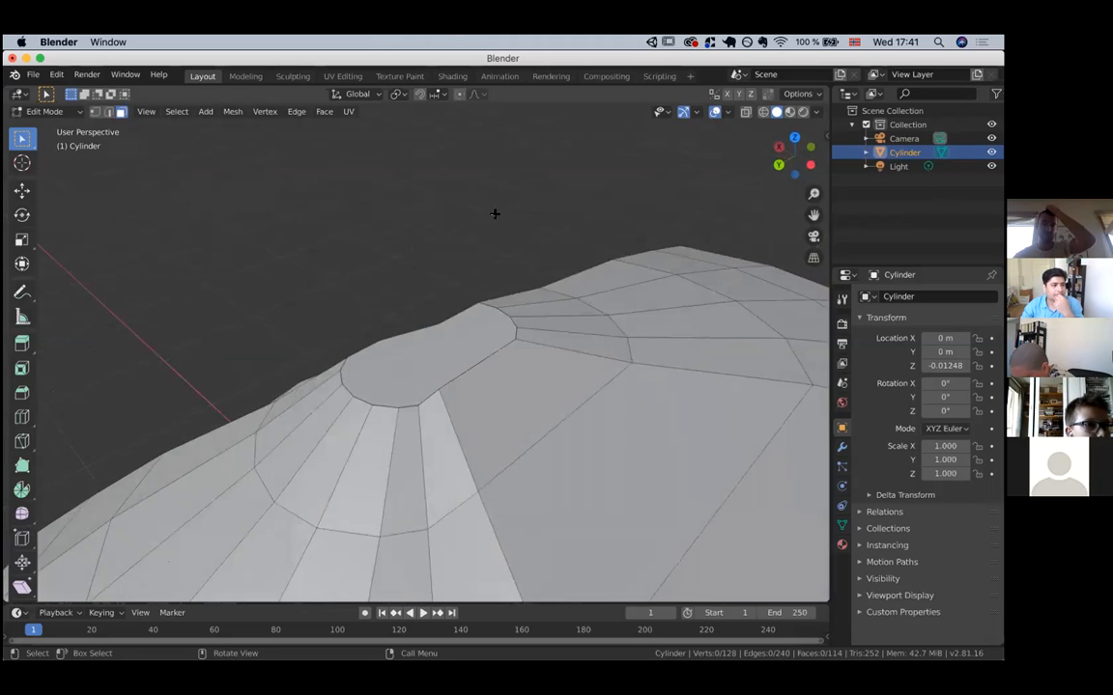
Delete the small face at the mesh's peak, inspect the opening, and restore the face.
scroll(495, 215, "down", 3)
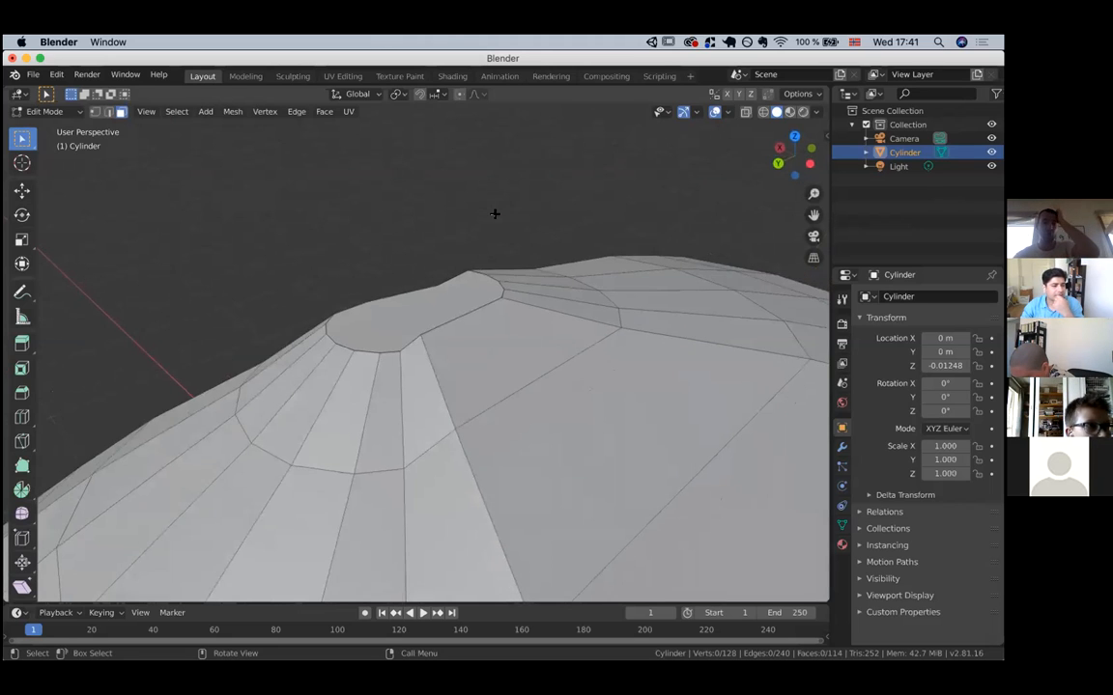
left_click(456, 285)
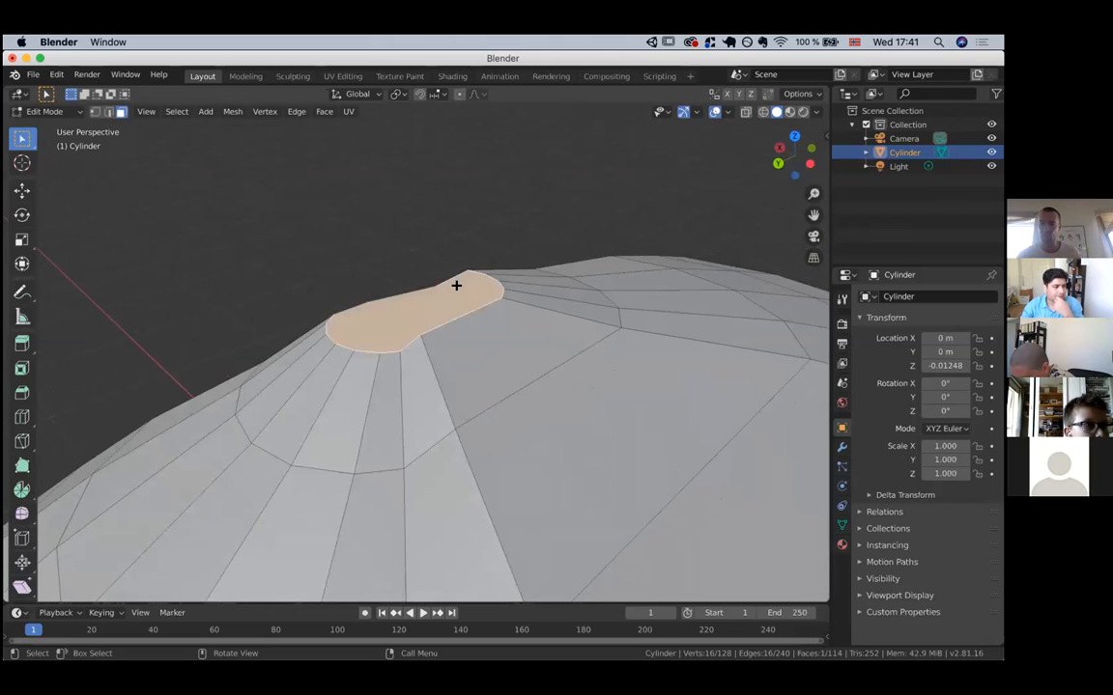
key("x")
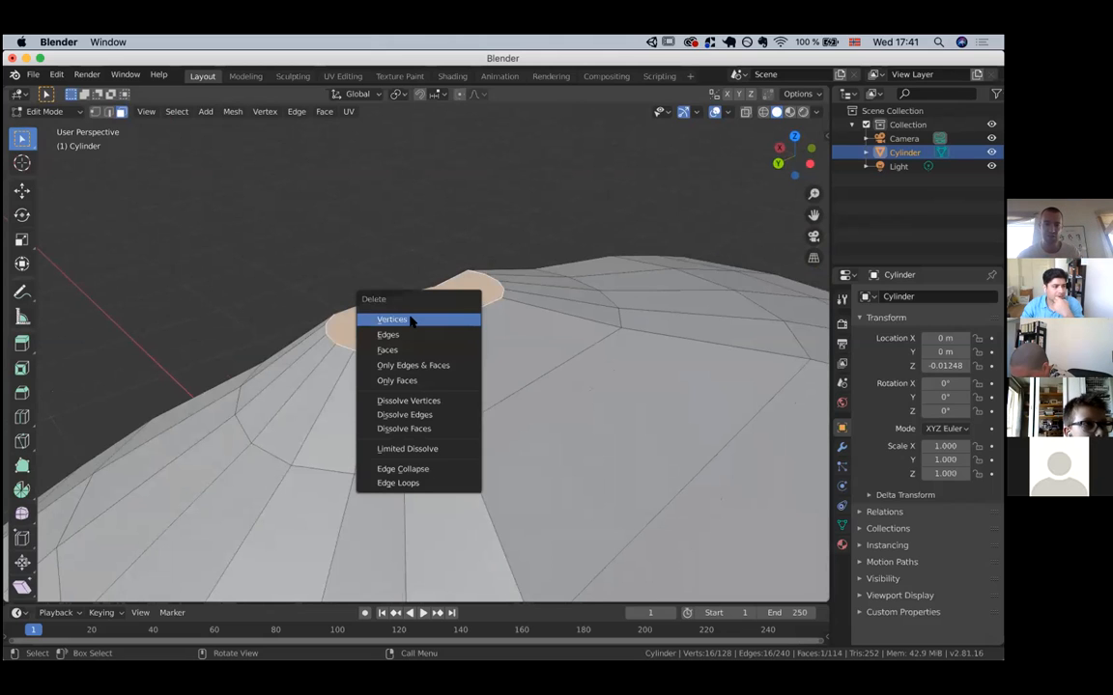
left_click(396, 349)
scroll(457, 330, "down", 5)
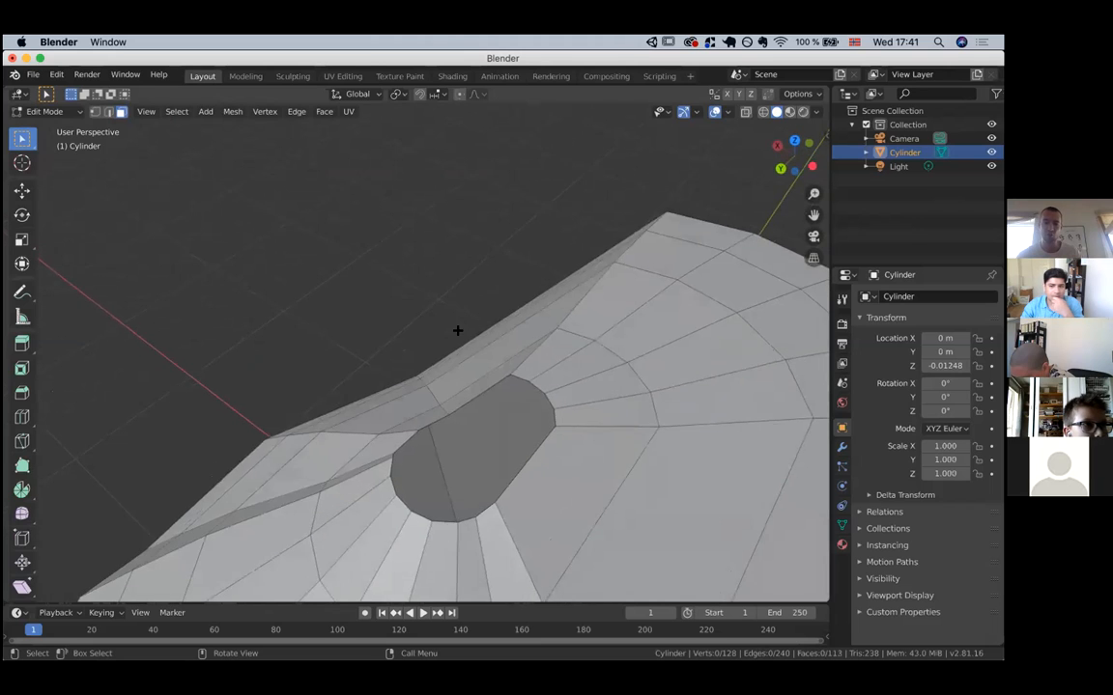
scroll(458, 330, "down", 2)
key("f")
left_click(417, 237)
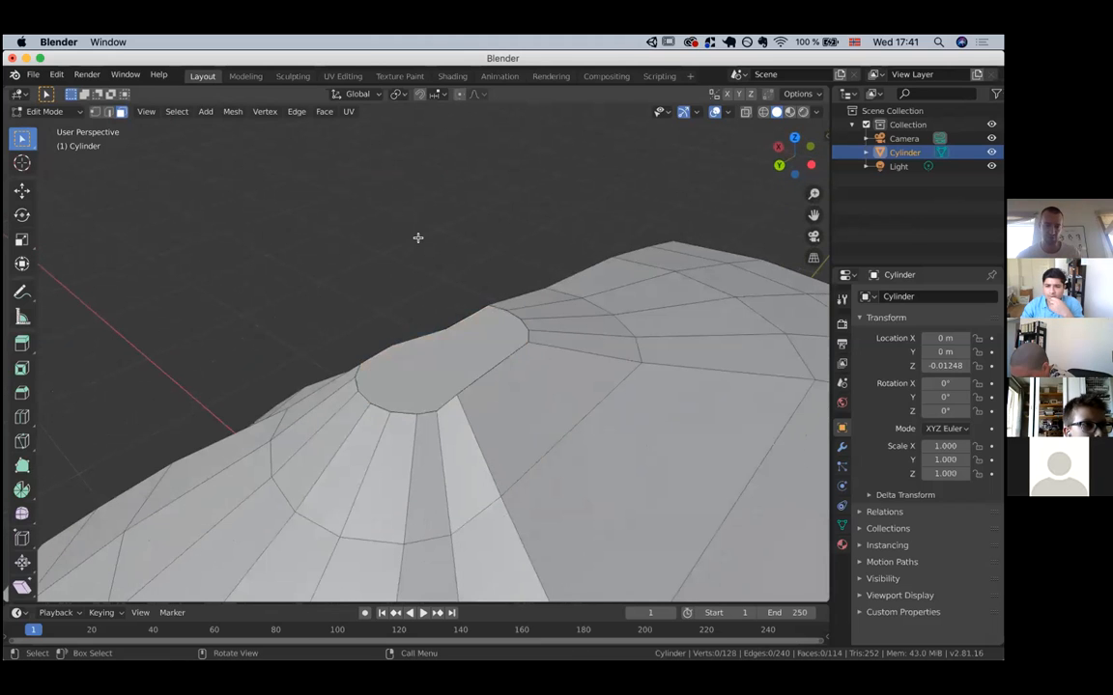
Extrude the small peak face once more, cancelling its movement so the new geometry stays in place.
scroll(419, 237, "right", 8)
left_click(403, 345)
left_click(321, 335)
scroll(320, 335, "left", 10)
scroll(320, 335, "right", 4)
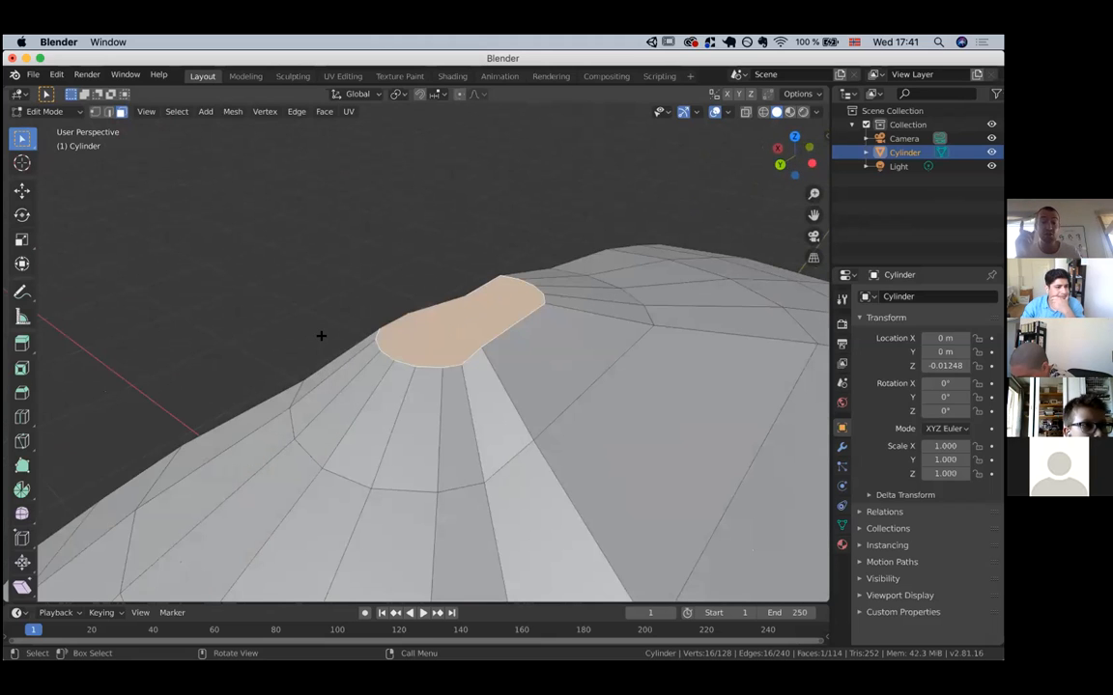
scroll(320, 336, "up", 1)
scroll(321, 336, "down", 2)
scroll(321, 336, "down", 3)
scroll(320, 336, "down", 1)
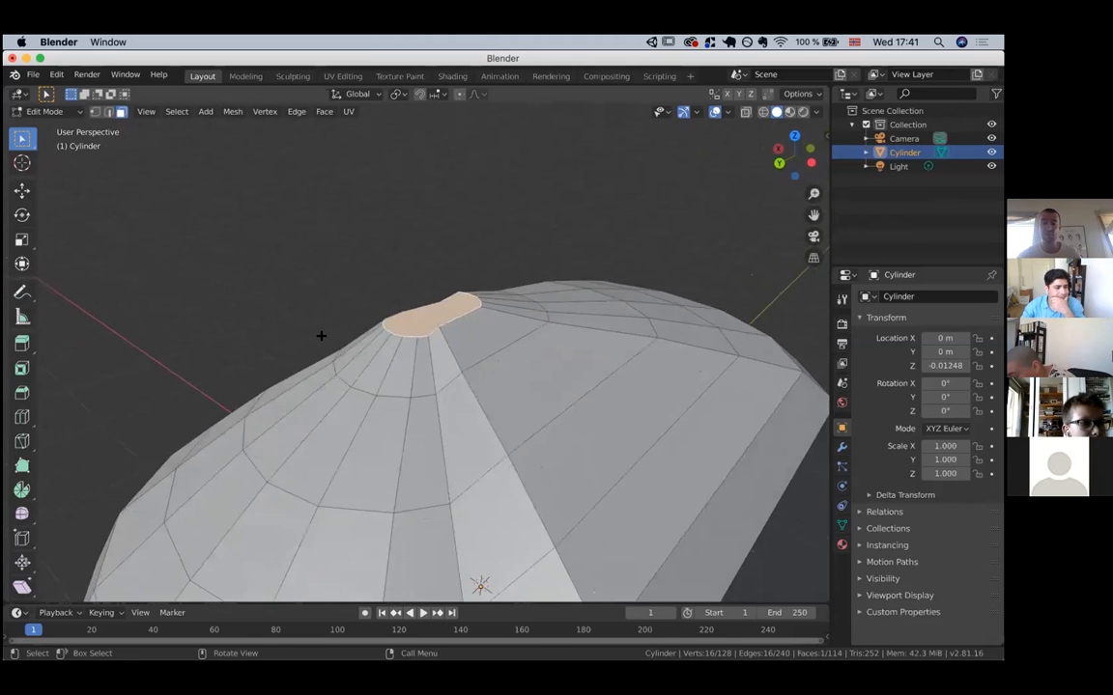
scroll(321, 336, "left", 3)
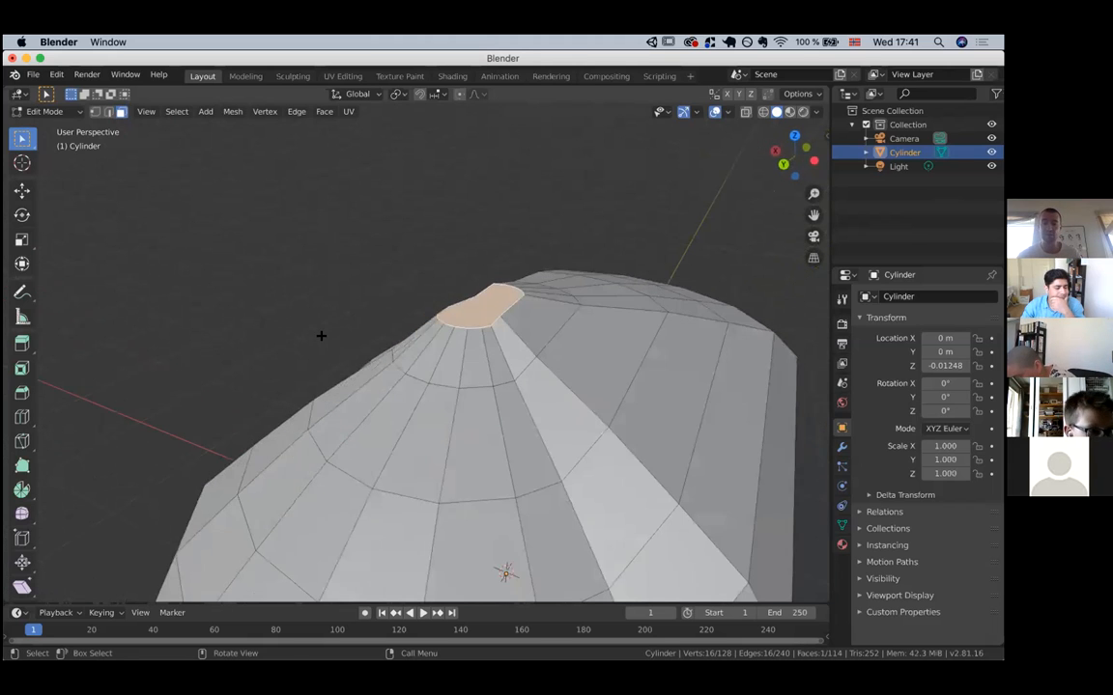
key("e")
right_click(412, 300)
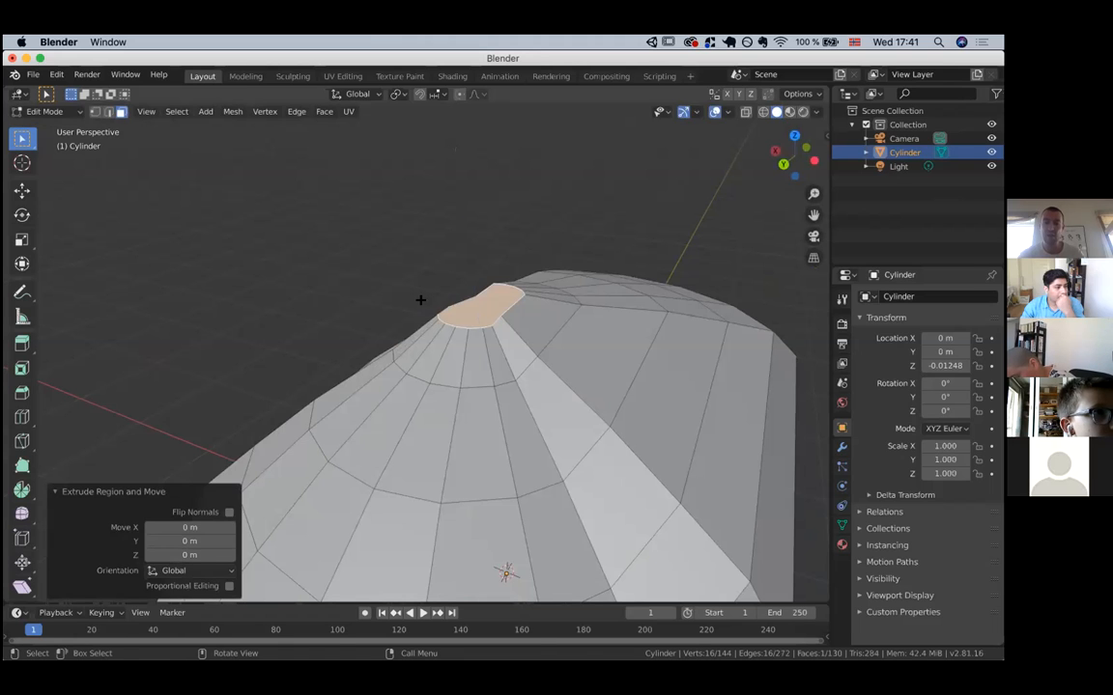
Try scaling the extruded peak face up by a factor of about 3.44, and undo the scaling.
key("s")
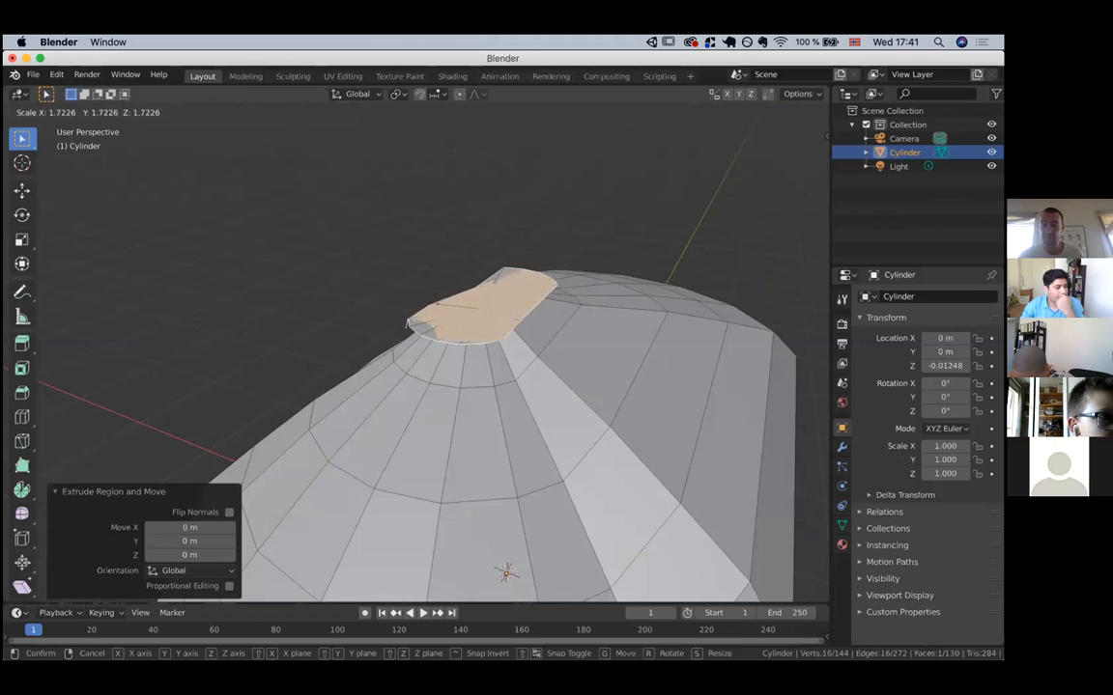
left_click(387, 289)
scroll(389, 288, "up", 5)
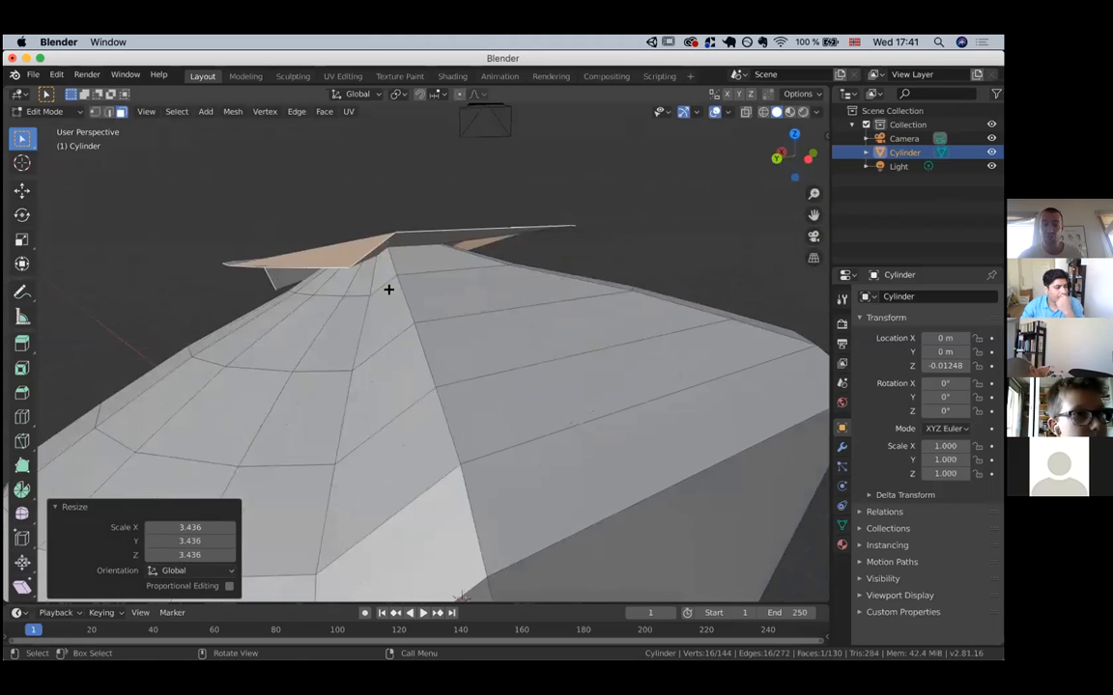
middle_click_drag(389, 288, 379, 257)
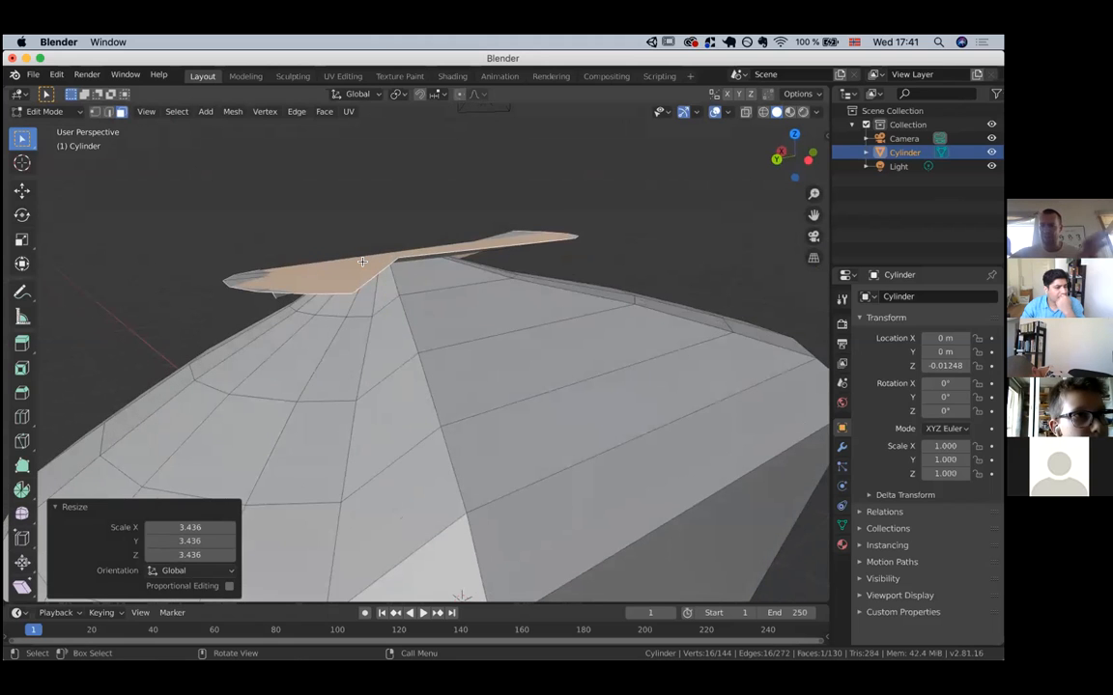
key("ctrl+z")
scroll(362, 261, "down", 8)
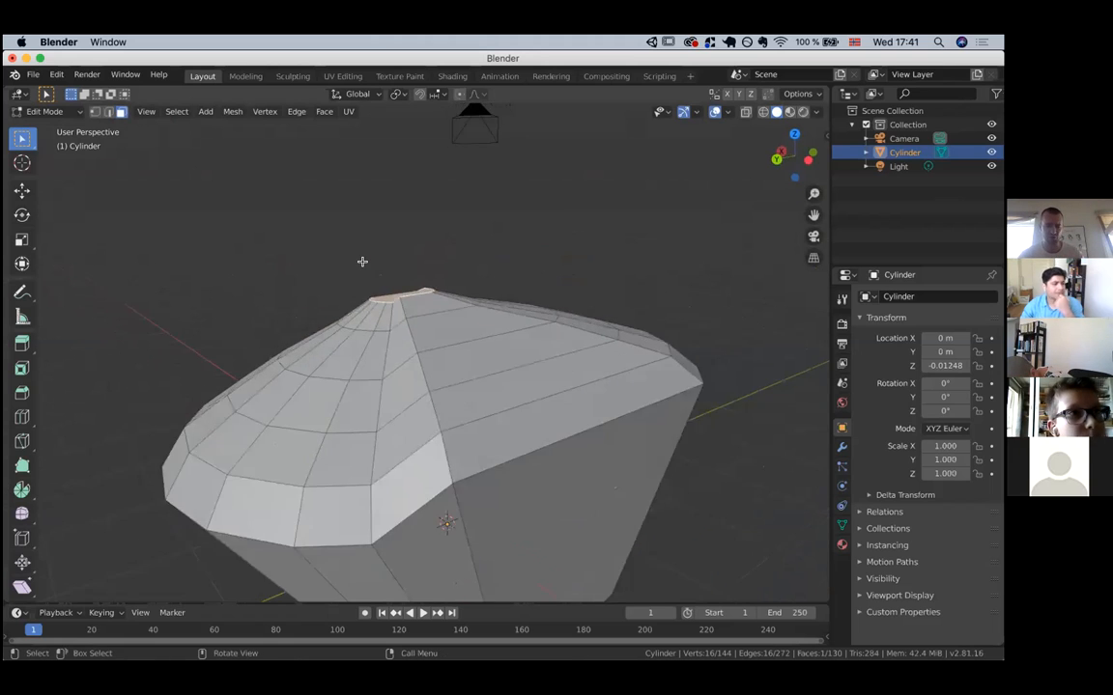
Add a cube to the mesh and raise it about 3.01 m along Z, above the cylinder's peak.
key("shift+a")
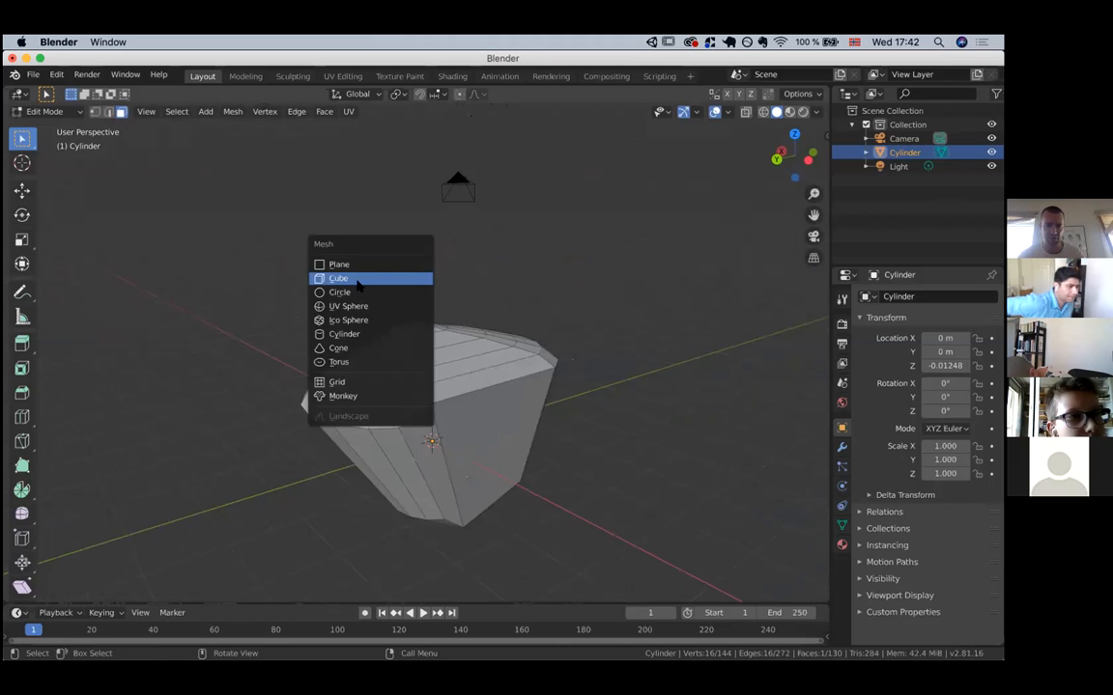
left_click(355, 278)
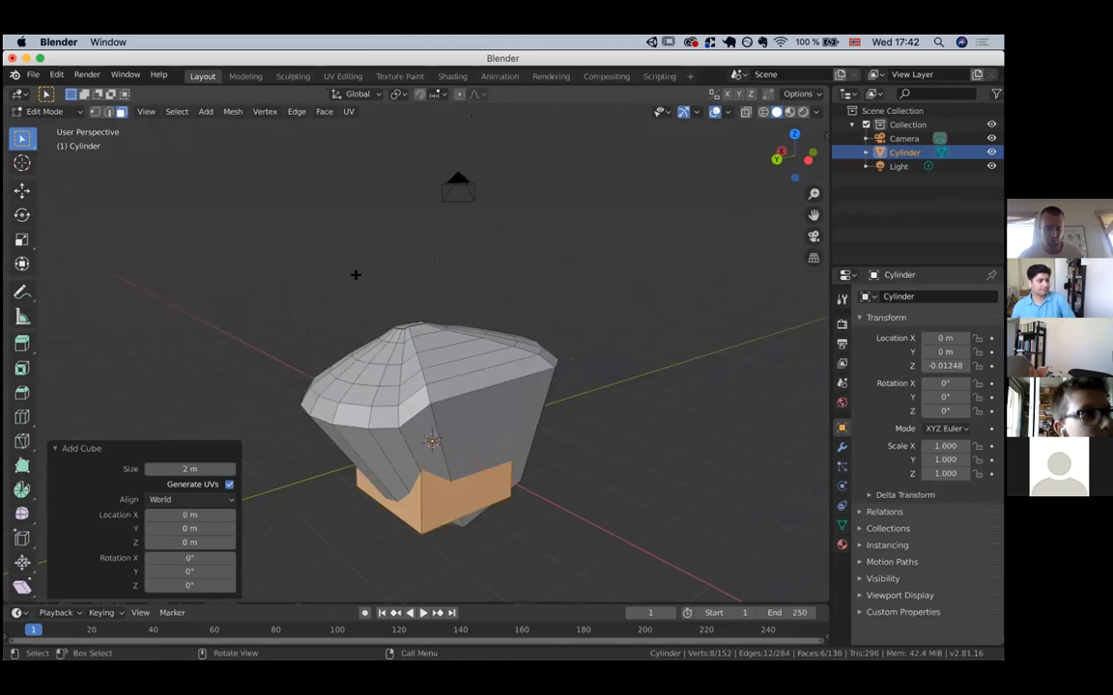
key("g")
key("z")
left_click(396, 174)
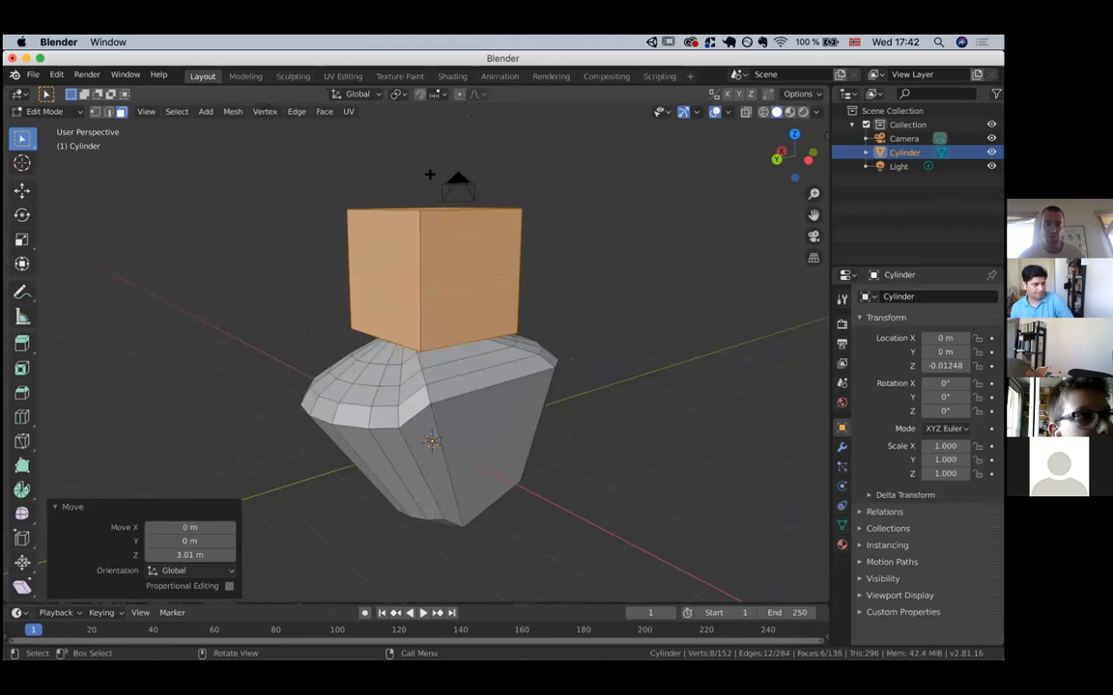
Extrude the cube's upper face in place and scale the new face outward by about 1.705.
scroll(440, 195, "up", 5)
scroll(441, 195, "down", 4)
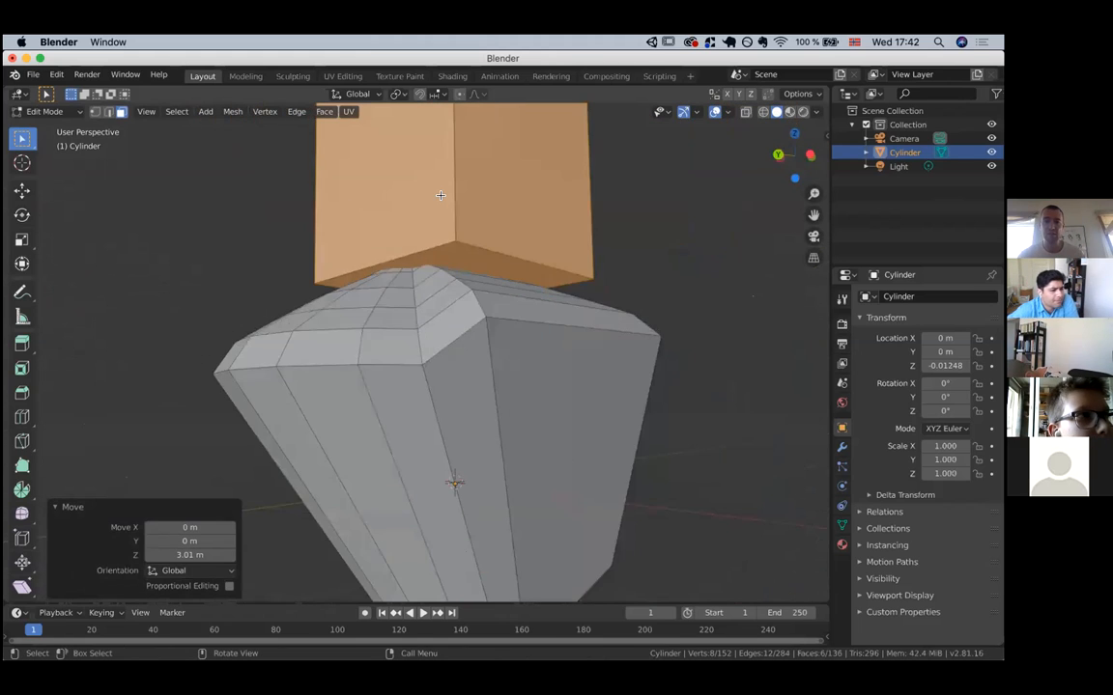
scroll(440, 195, "left", 2)
scroll(440, 195, "up", 2)
scroll(441, 195, "up", 4, "shift")
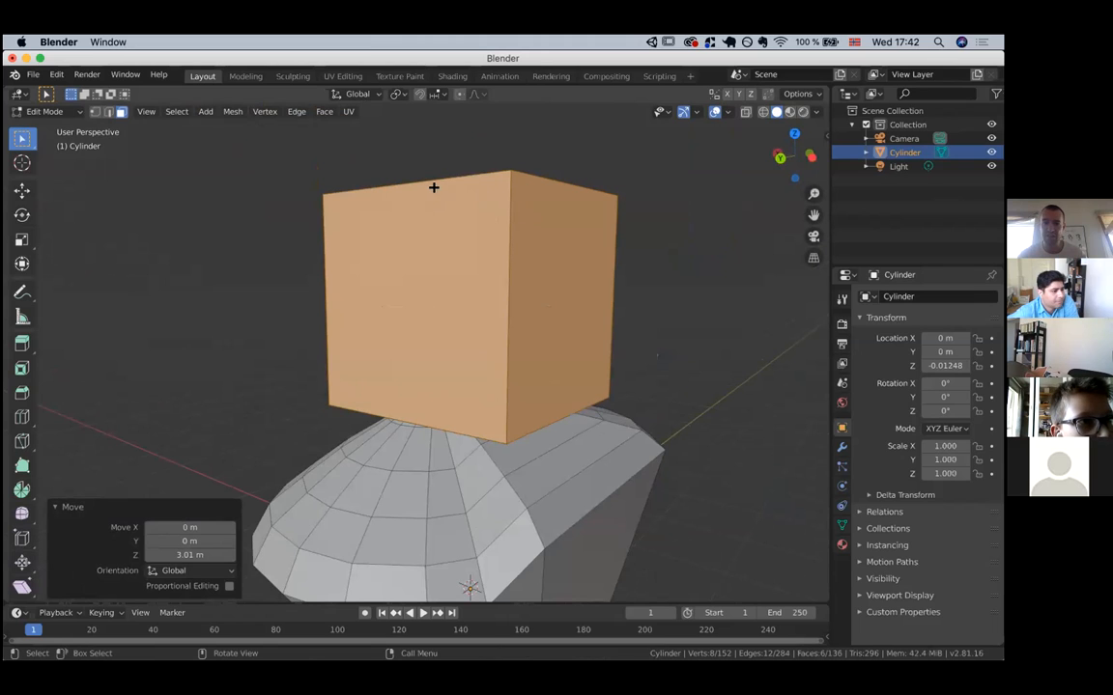
scroll(514, 219, "up", 6)
left_click(512, 282)
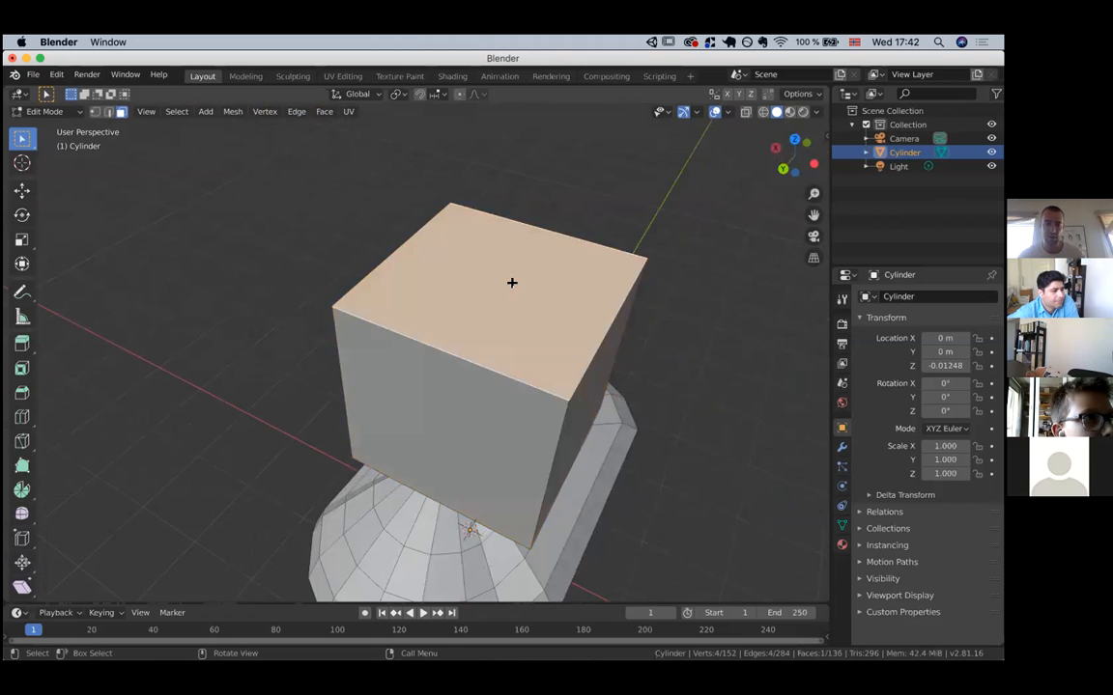
scroll(511, 282, "down", 3)
key("e")
left_click(512, 282)
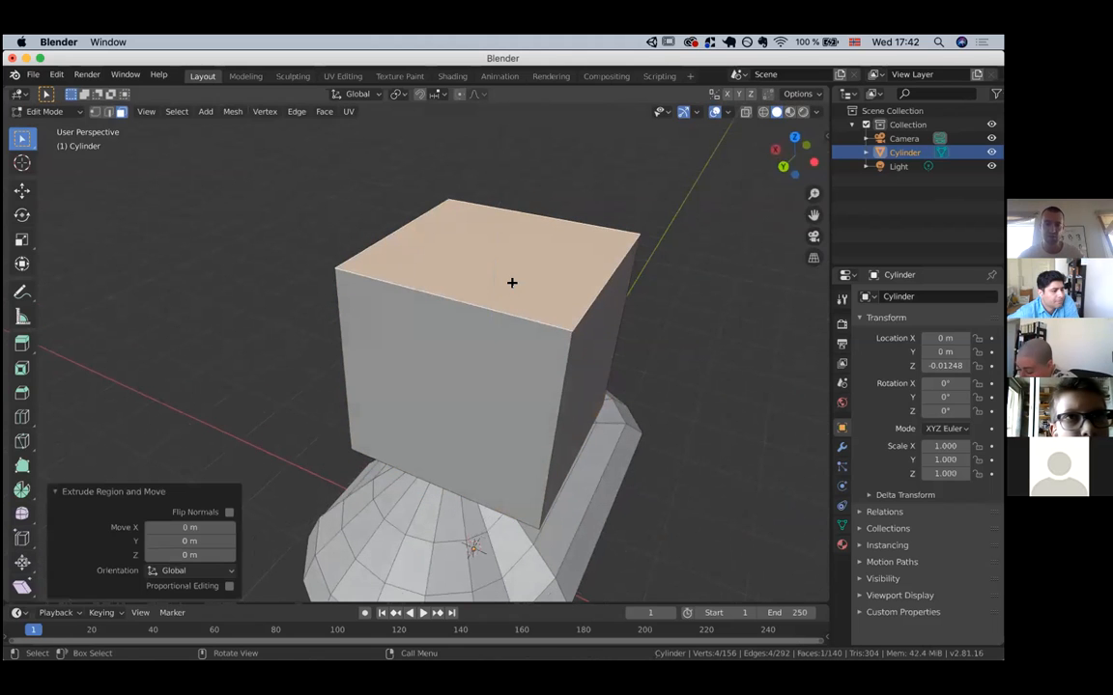
key("s")
left_click(546, 288)
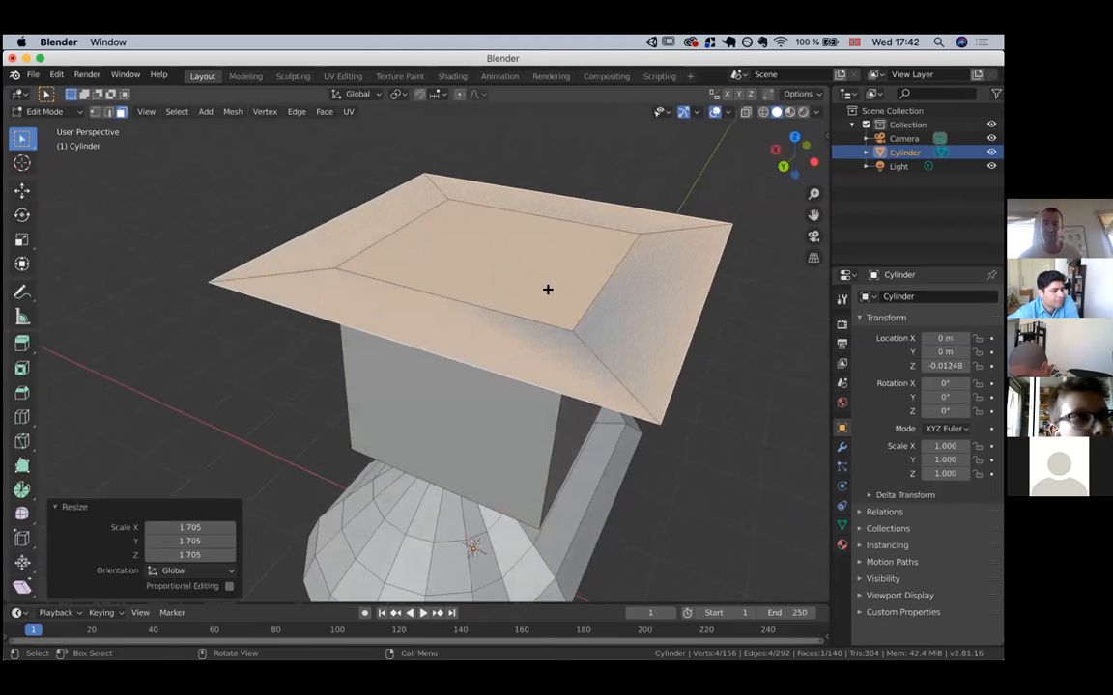
scroll(635, 169, "down", 4)
scroll(621, 215, "up", 5)
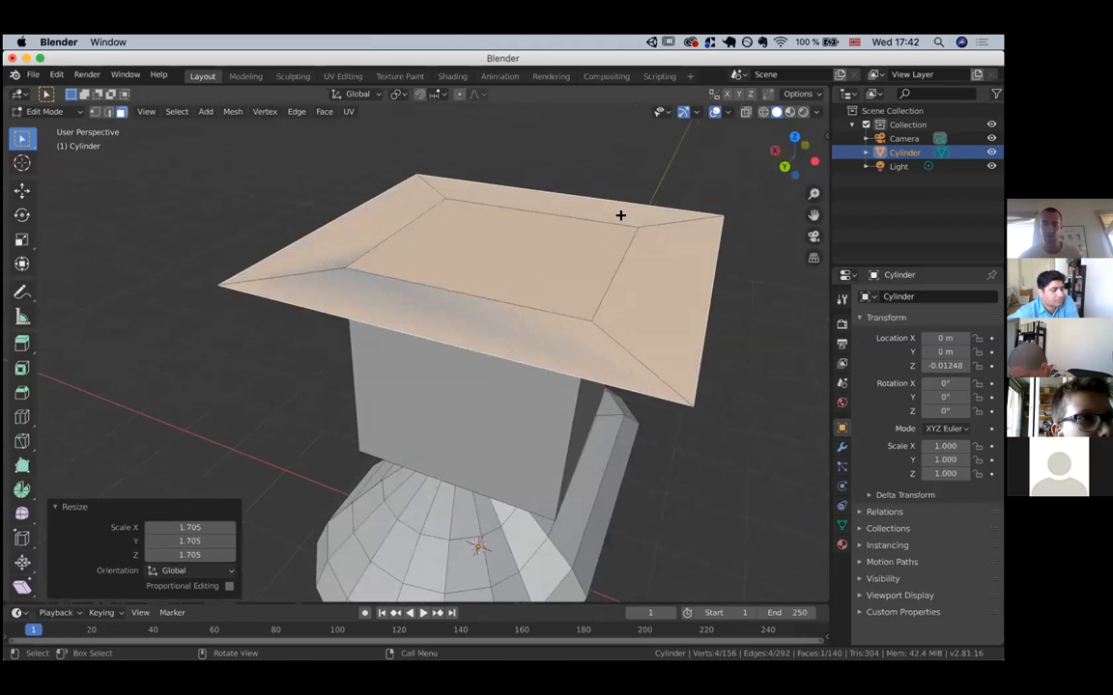
Extrude the cube's widened upper face about 0.805 m along its normal, and inspect the overhang.
key("e")
left_click(612, 120)
scroll(612, 120, "down", 5)
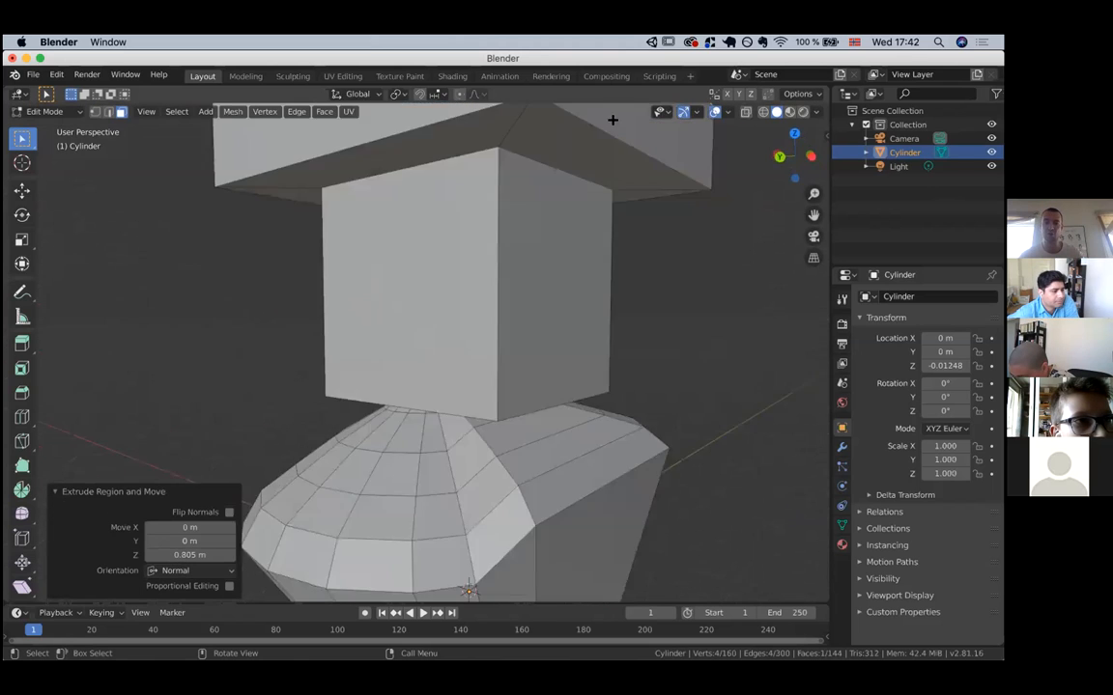
scroll(613, 120, "up", 2)
scroll(612, 119, "up", 3)
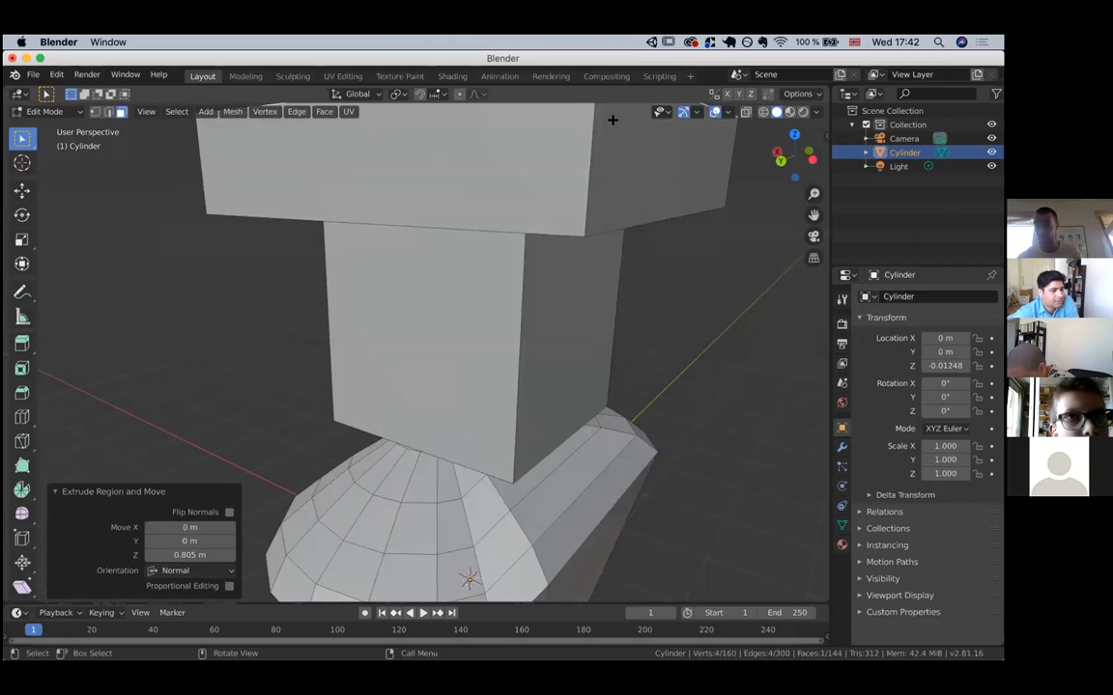
Undo the cube's extrusions, scaling and move, and delete all of the cube's faces from the mesh.
key("ctrl+z")
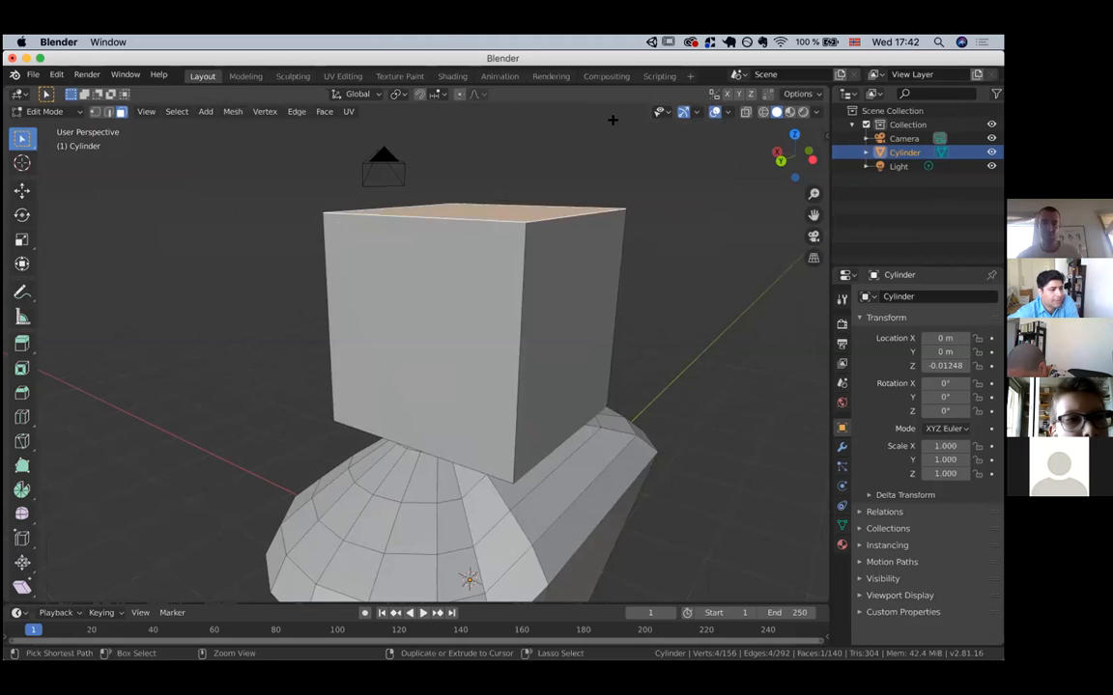
key("ctrl+z")
scroll(612, 120, "right", 5)
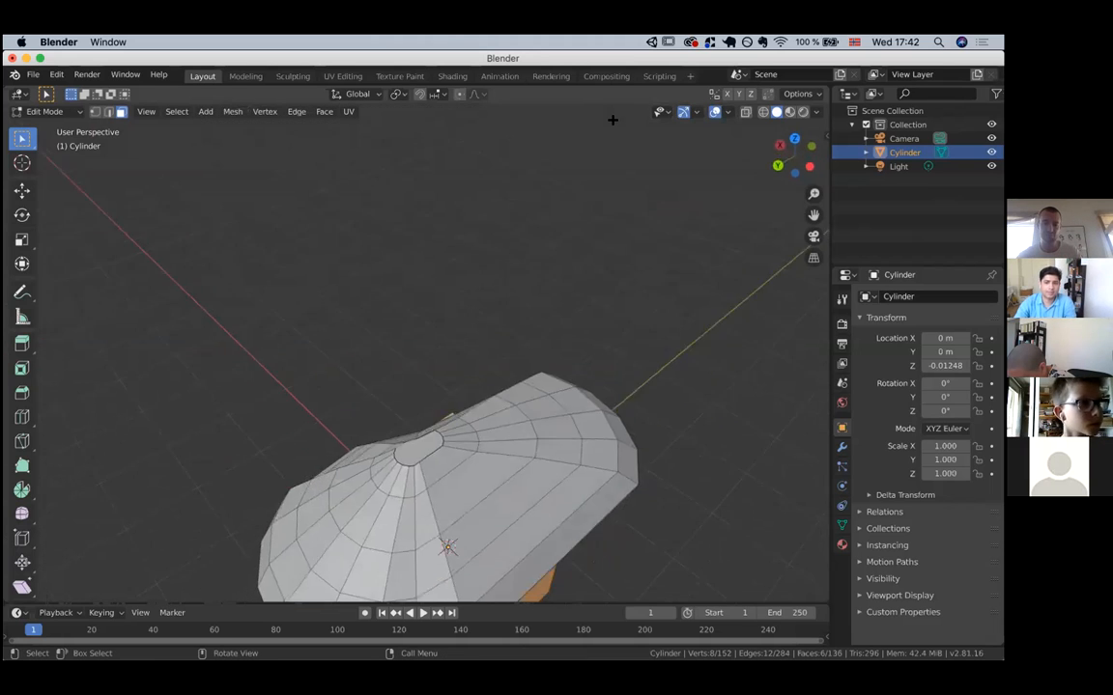
scroll(612, 120, "down", 10)
scroll(498, 294, "up", 5)
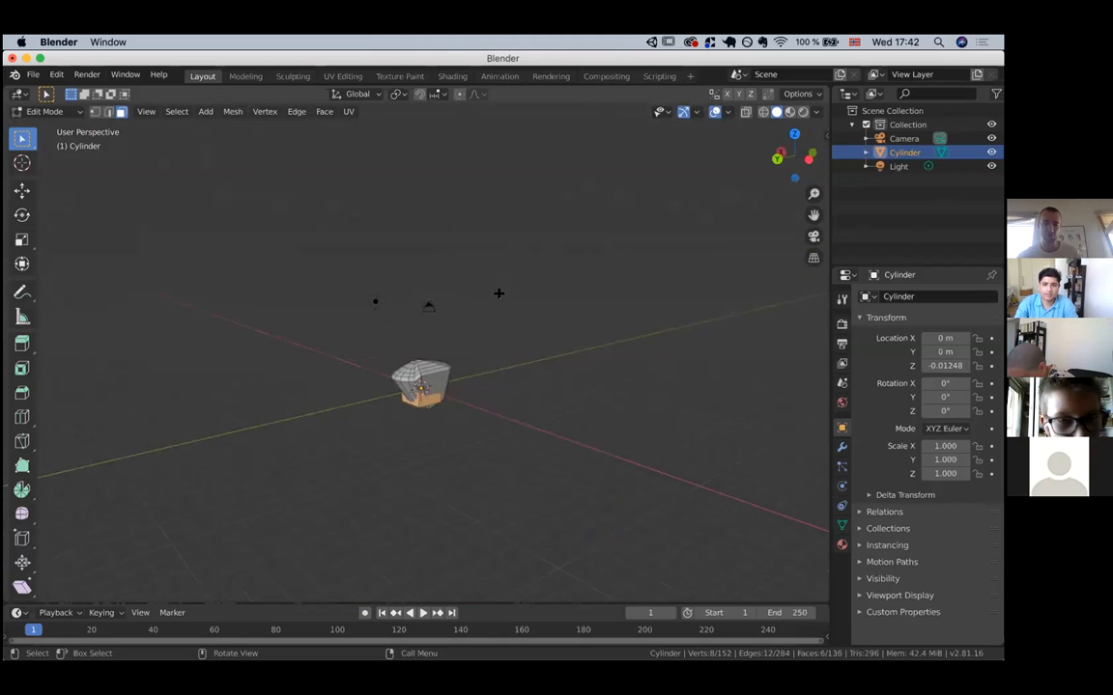
scroll(499, 294, "up", 5)
scroll(498, 294, "down", 5)
key("x")
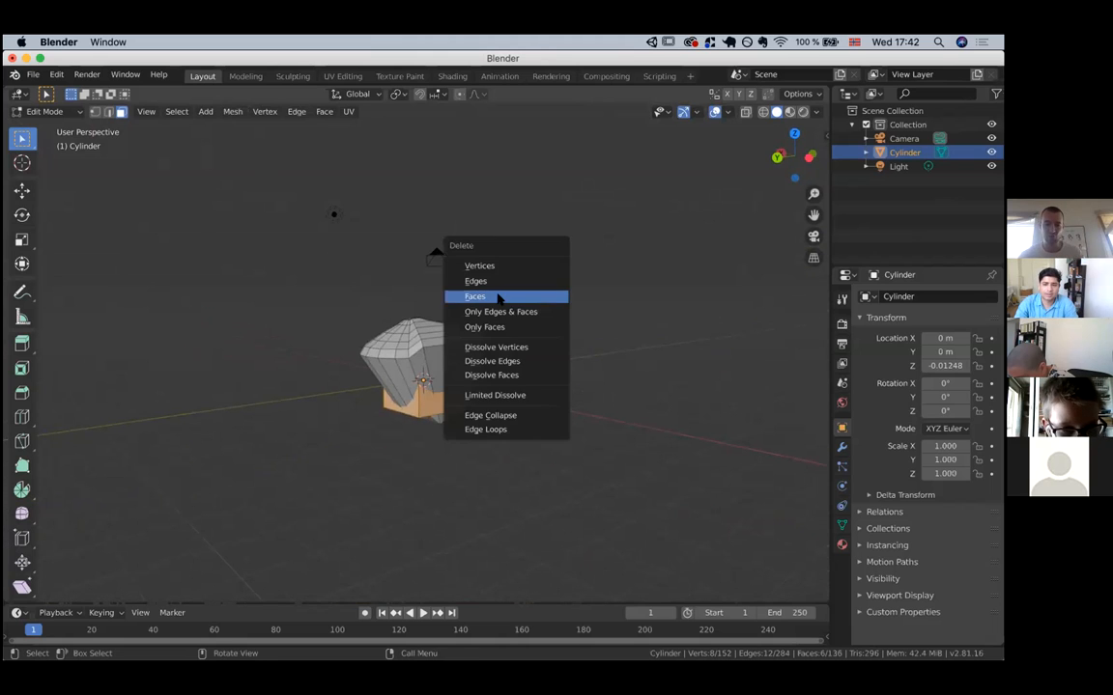
left_click(499, 294)
scroll(429, 324, "up", 8)
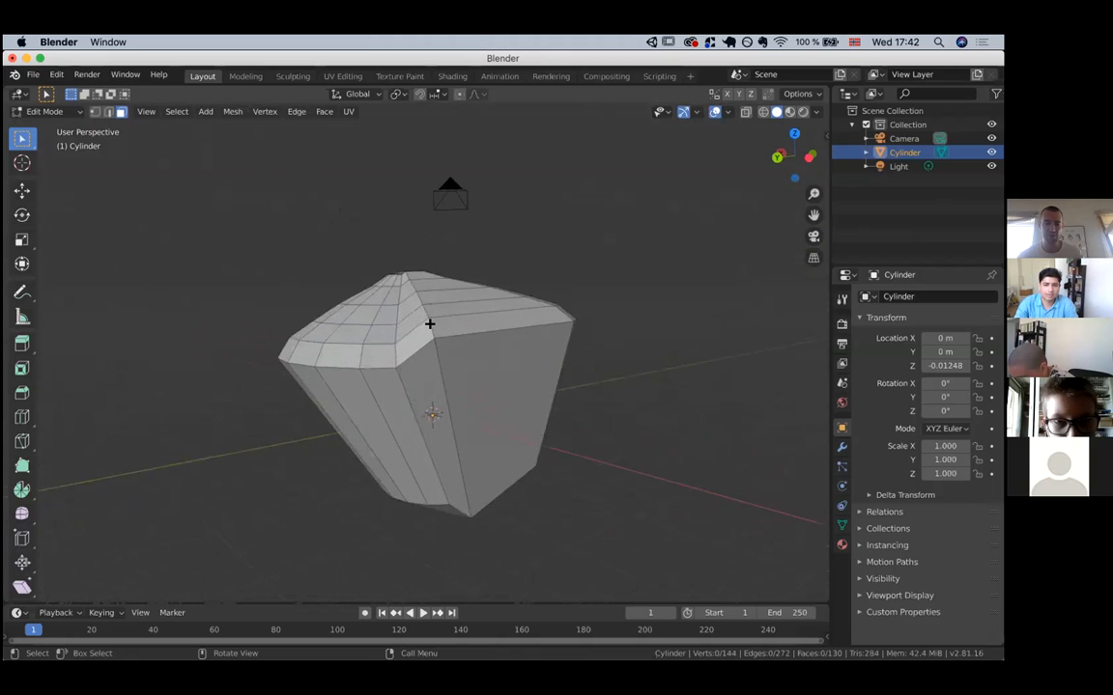
Inset the large four-sided face on the side of the mesh with a thickness of about 0.24 m.
scroll(430, 324, "up", 10)
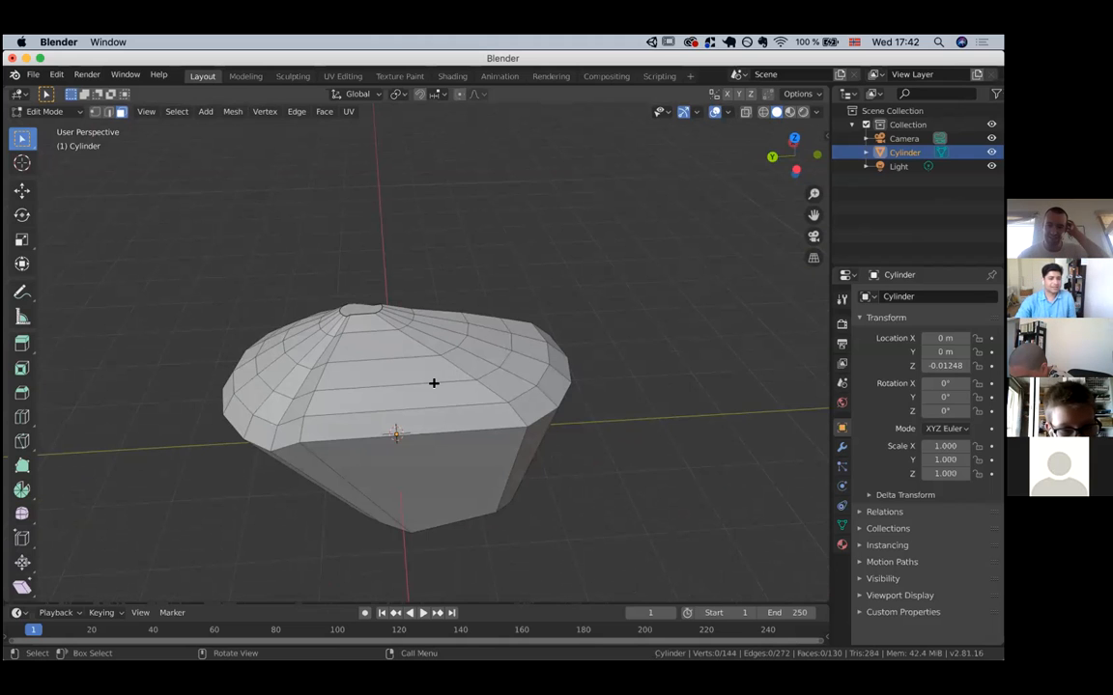
scroll(433, 383, "up", 3)
scroll(433, 384, "down", 5)
scroll(434, 383, "left", 3)
left_click(445, 432)
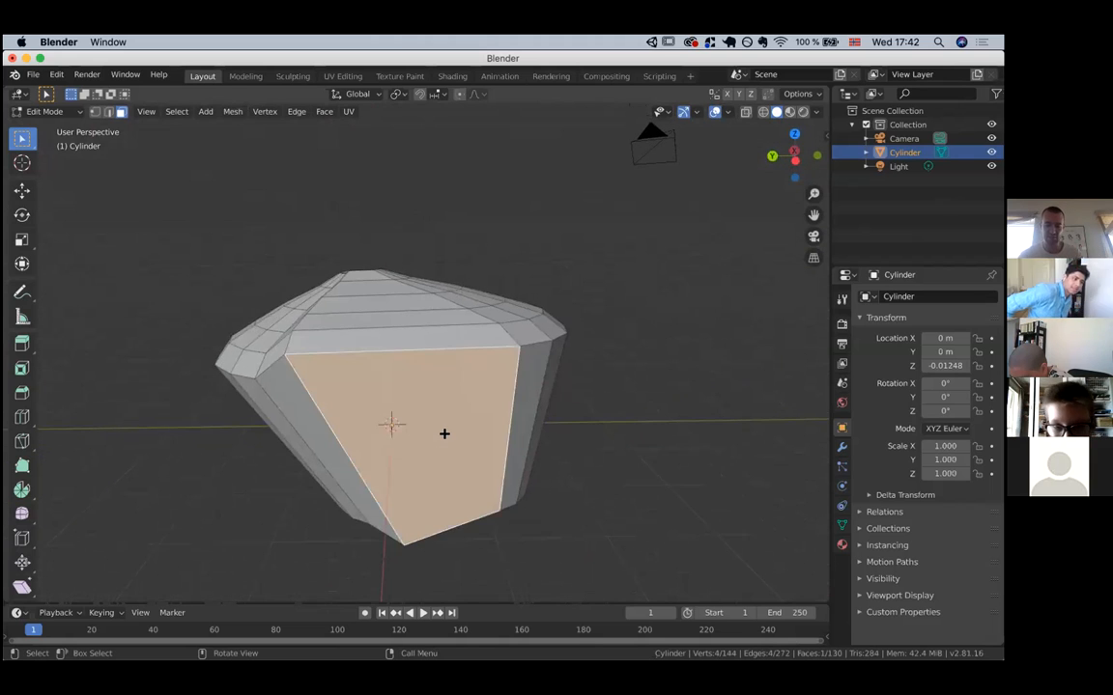
key("i")
left_click(438, 436)
scroll(437, 437, "right", 5)
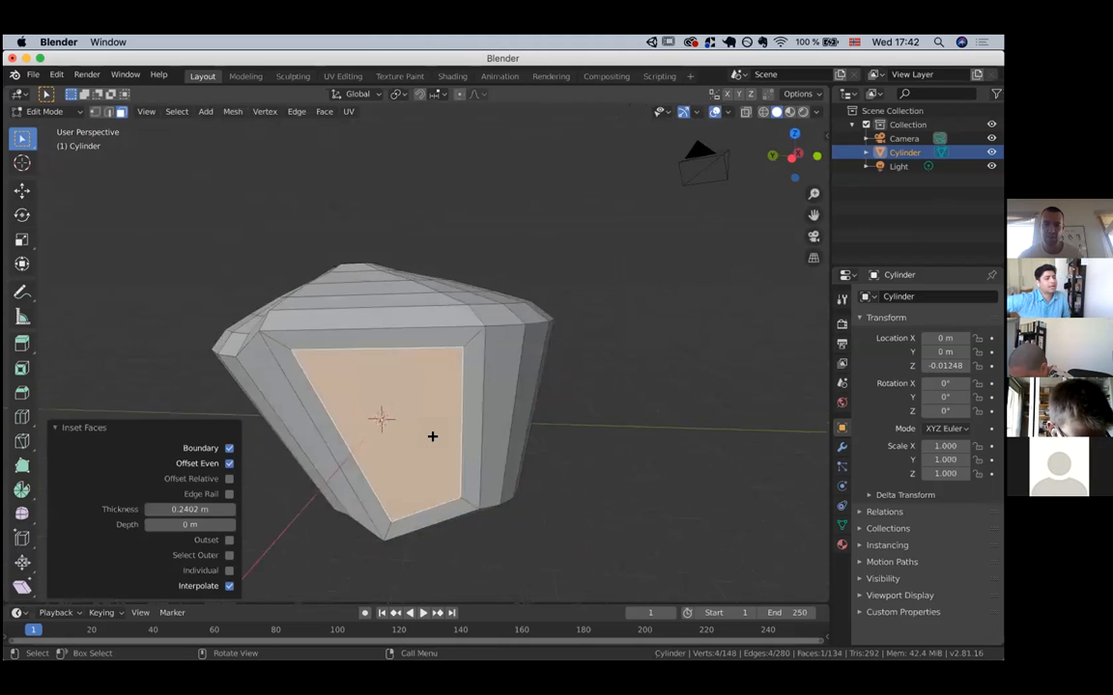
scroll(432, 437, "left", 3)
scroll(433, 436, "left", 5)
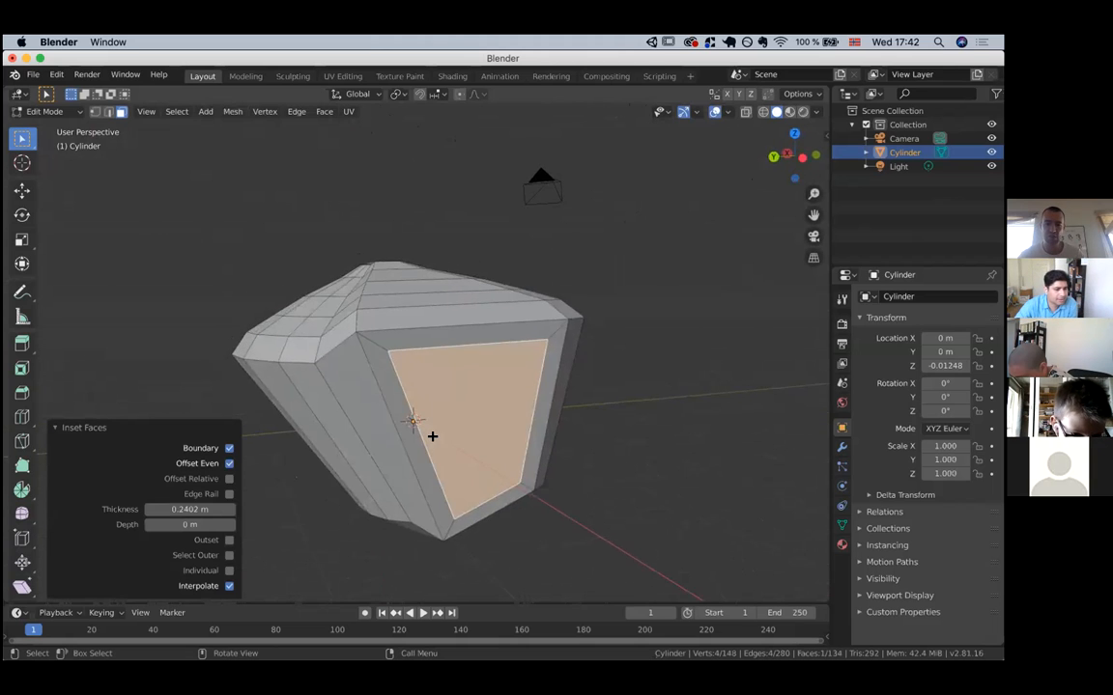
scroll(433, 436, "down", 2)
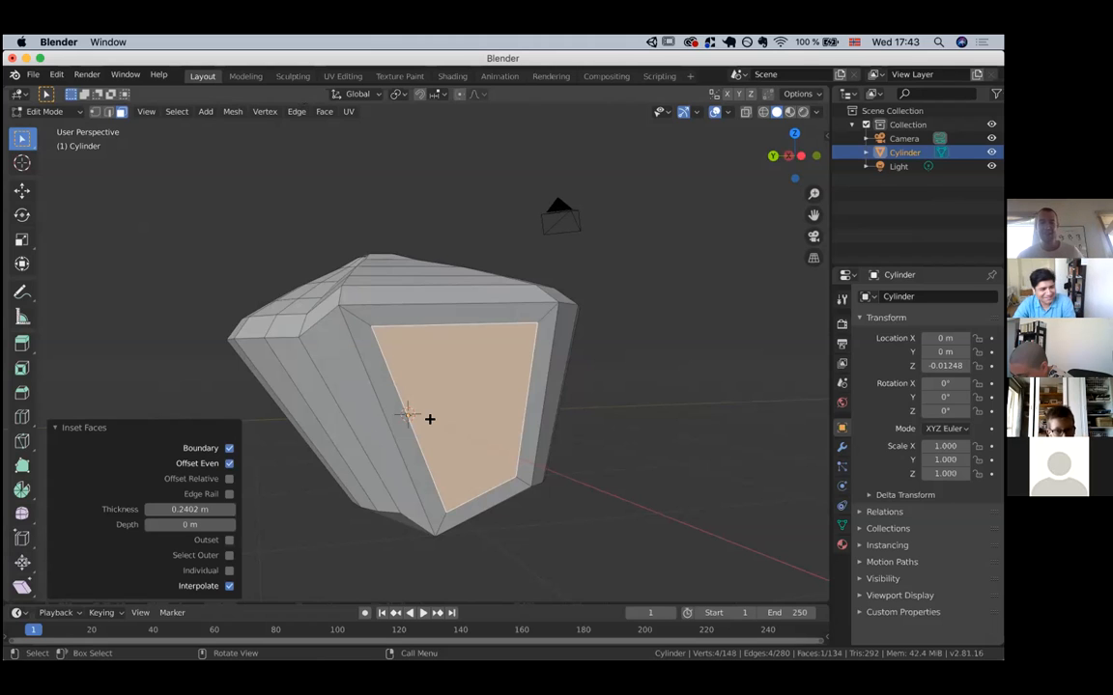
scroll(430, 420, "left", 5)
scroll(430, 419, "left", 5)
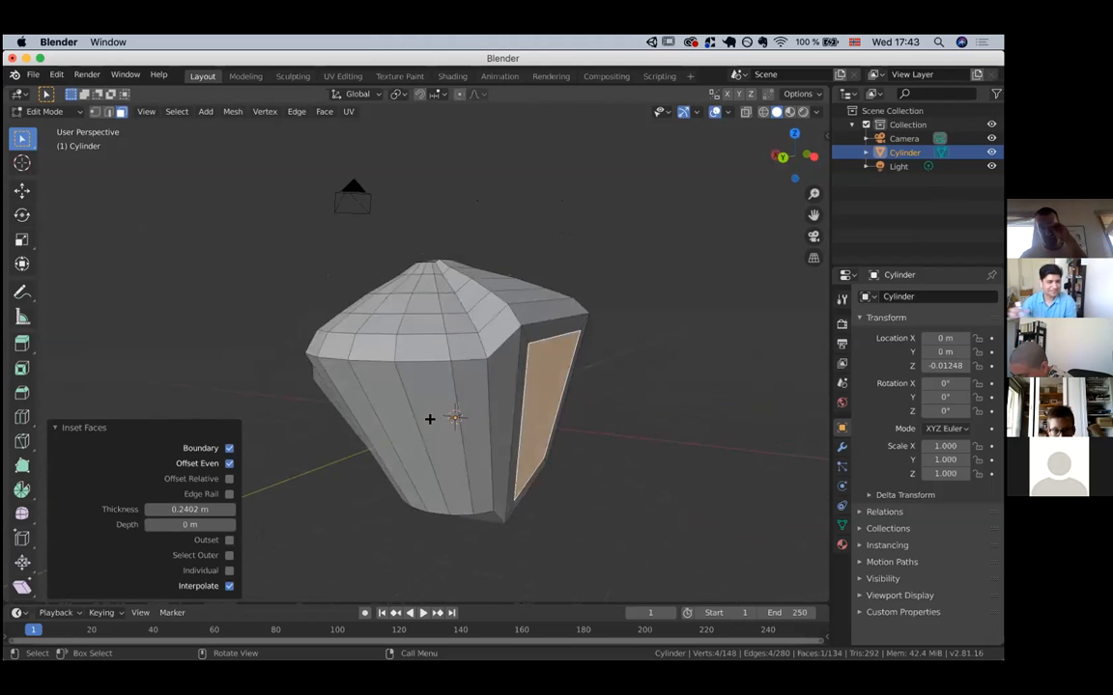
Extrude the inset side face outward along its normal, and inset its end face by about 0.352 m.
scroll(437, 418, "down", 5)
scroll(619, 444, "left", 5)
scroll(619, 444, "right", 5)
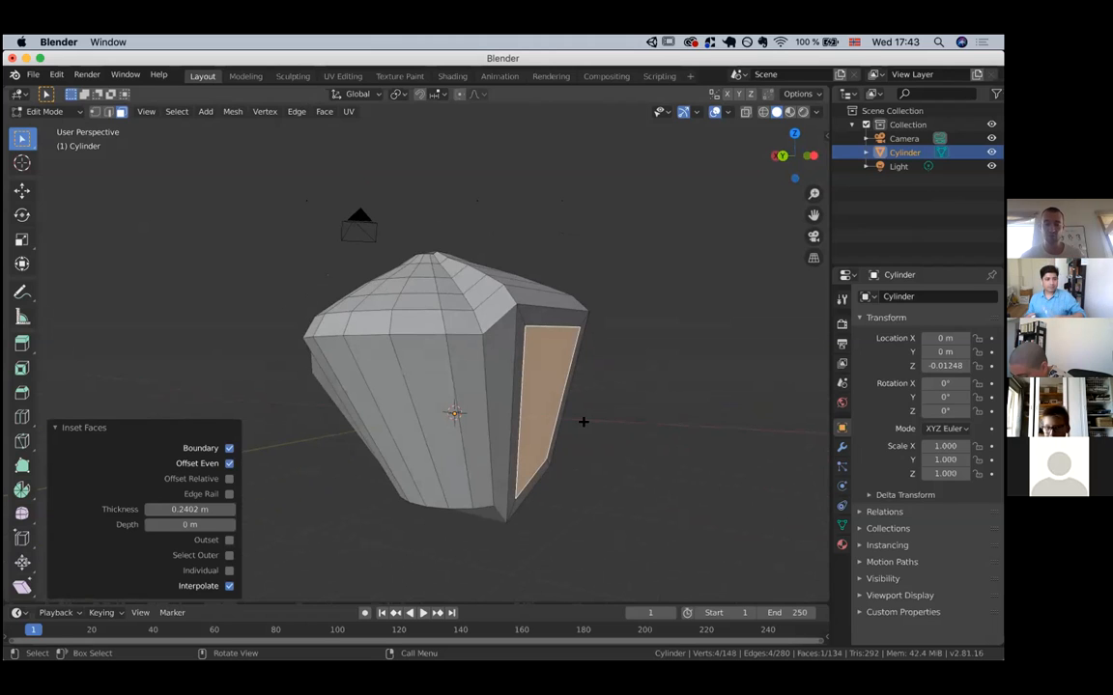
scroll(584, 422, "left", 3)
scroll(584, 422, "right", 2)
key("e")
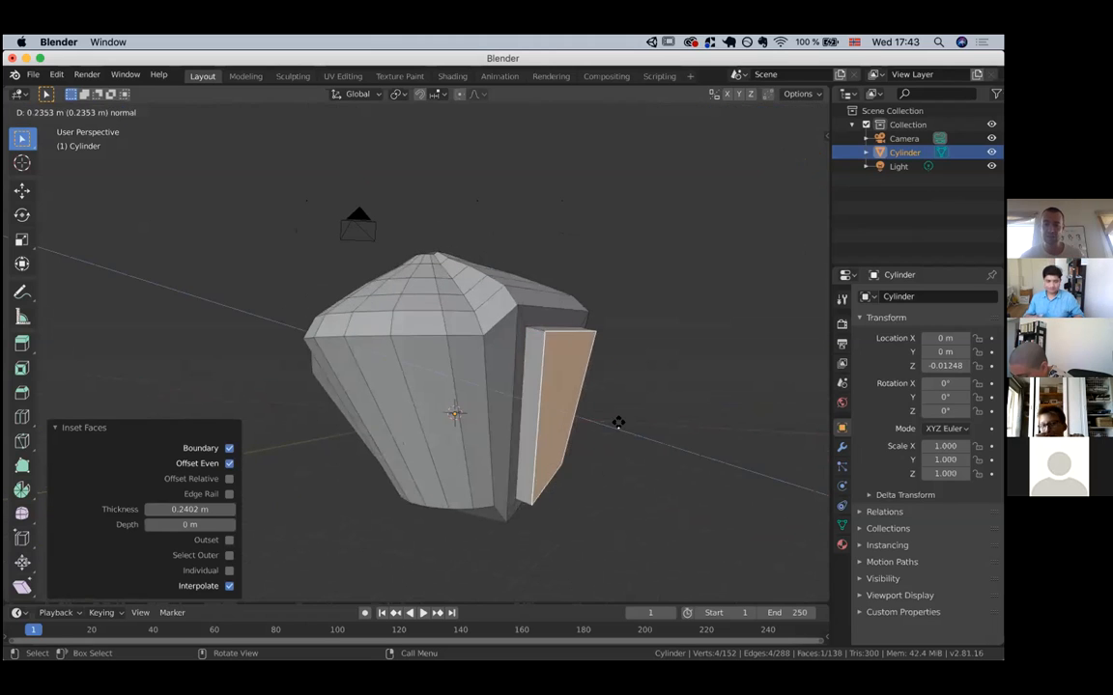
left_click(622, 423)
key("i")
left_click(609, 418)
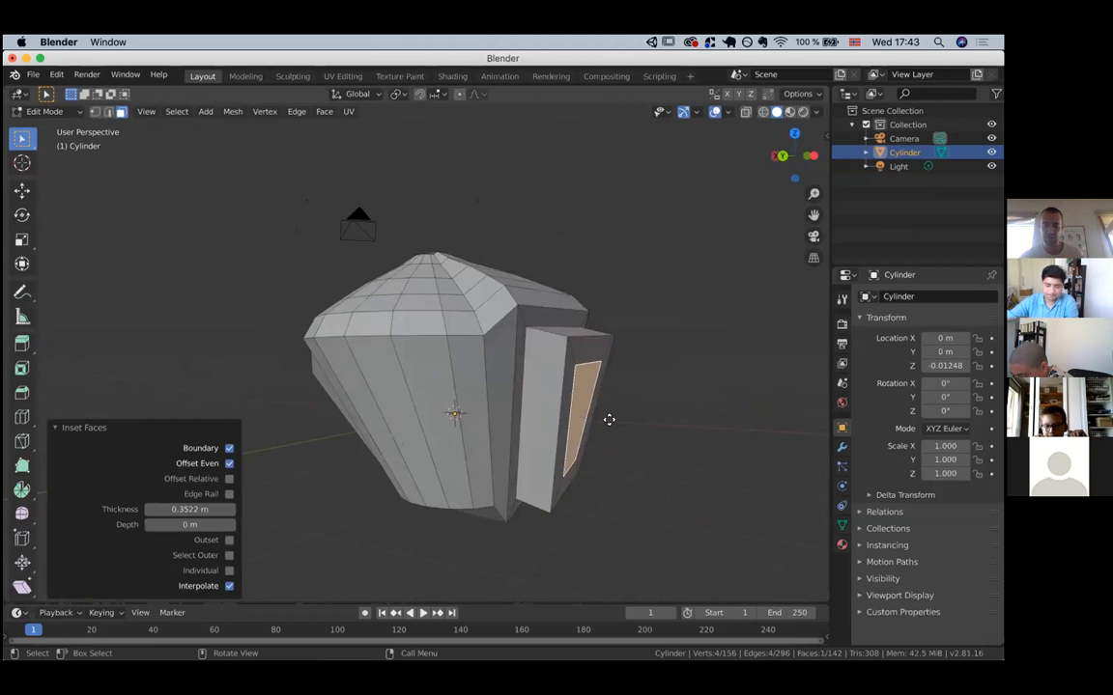
Extrude the smaller inset face about 0.385 m along its normal, and inset the resulting end face.
key("e")
left_click(639, 427)
key("i")
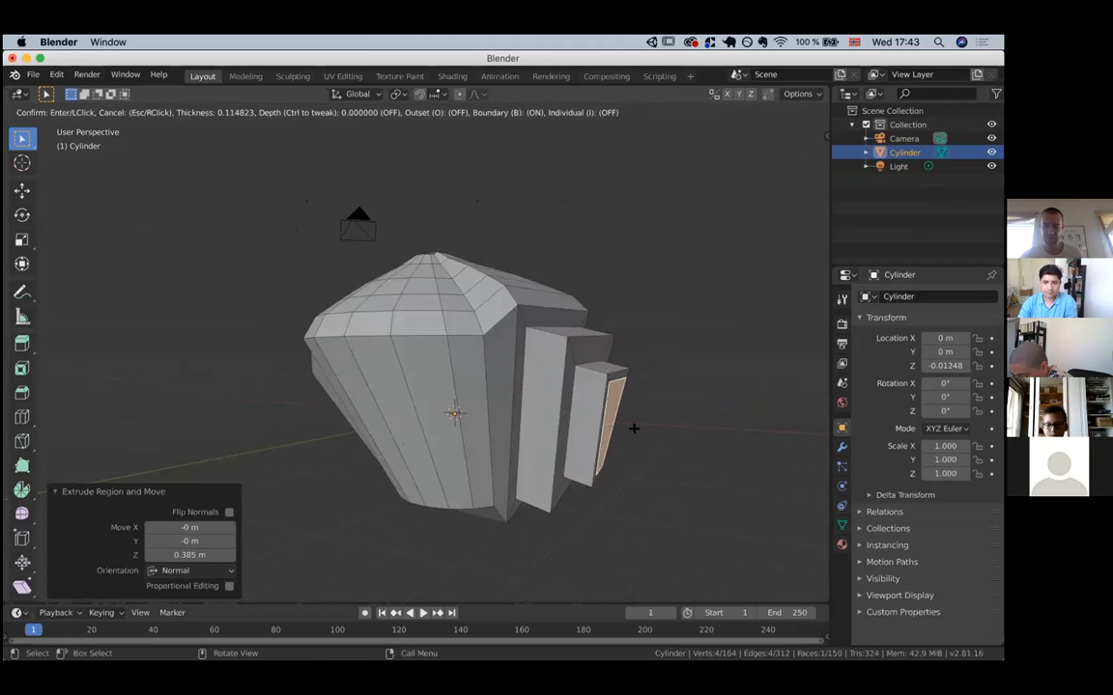
left_click(632, 427)
Extrude the next inset face about 0.372 m along its normal, and inset its end face by about 0.156 m.
key("e")
left_click(663, 437)
key("i")
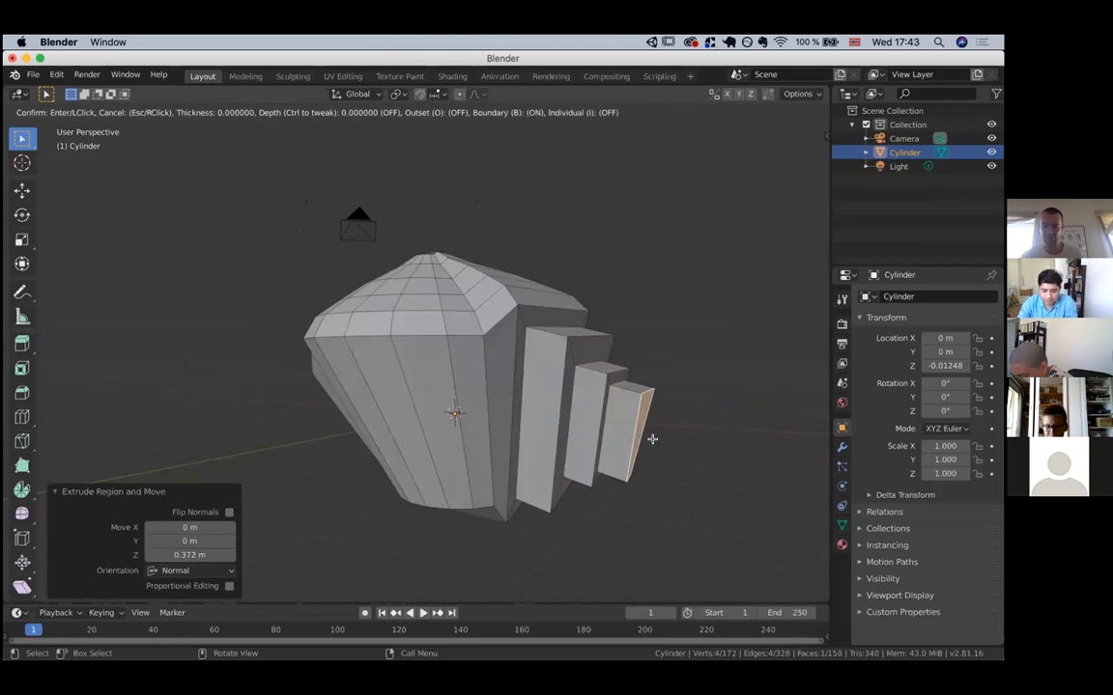
left_click(657, 436)
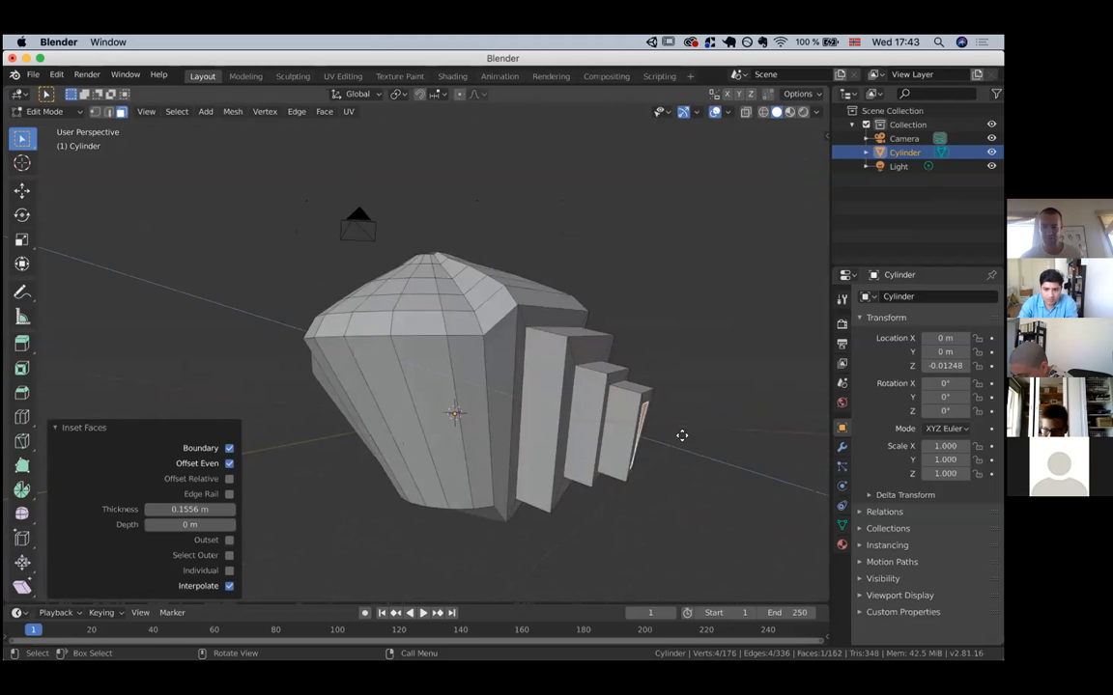
Extrude the innermost inset face about 0.386 m along its normal, and inspect the stepped form from all around.
key("e")
left_click(691, 439)
scroll(693, 437, "right", 10)
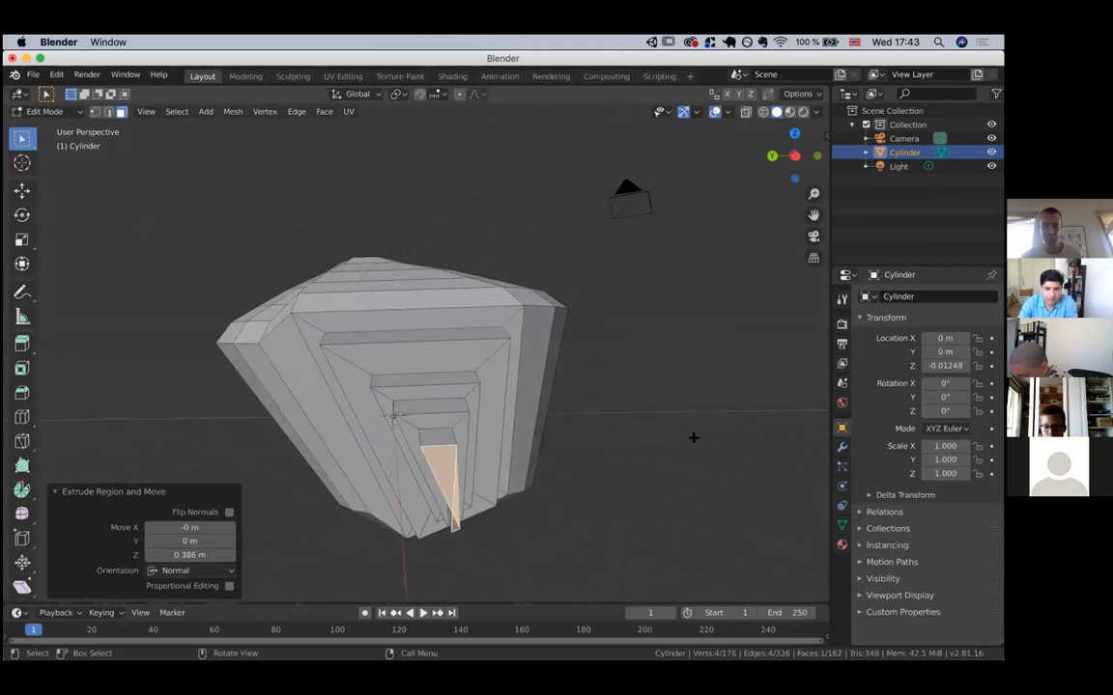
scroll(693, 437, "left", 10)
scroll(693, 438, "right", 15)
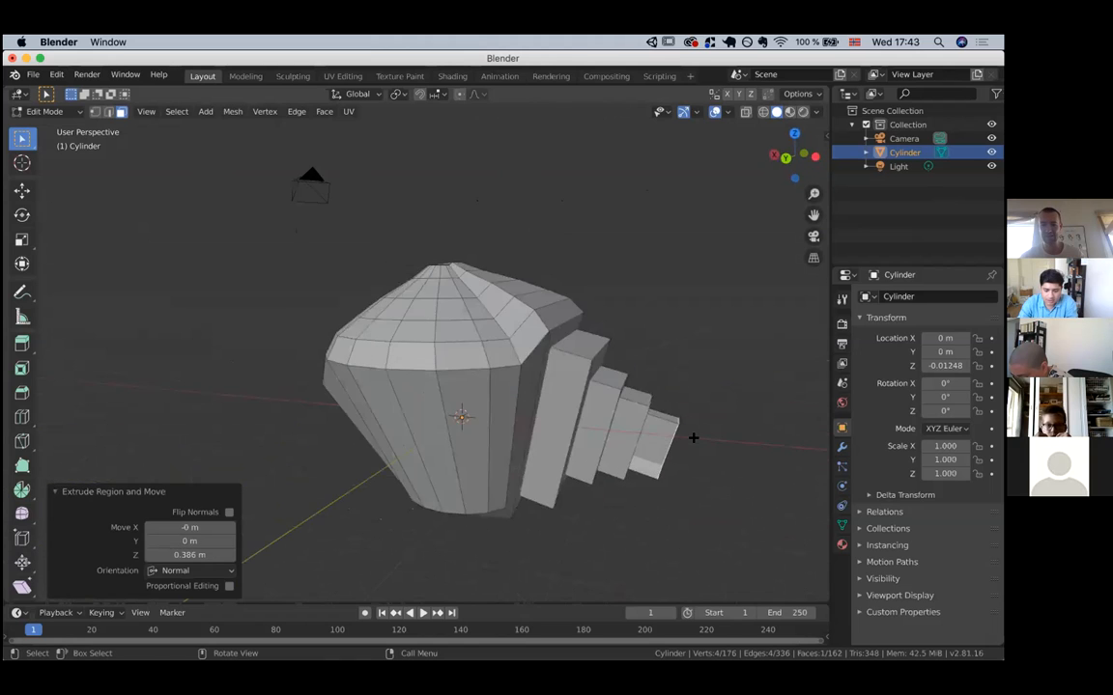
scroll(694, 438, "right", 8)
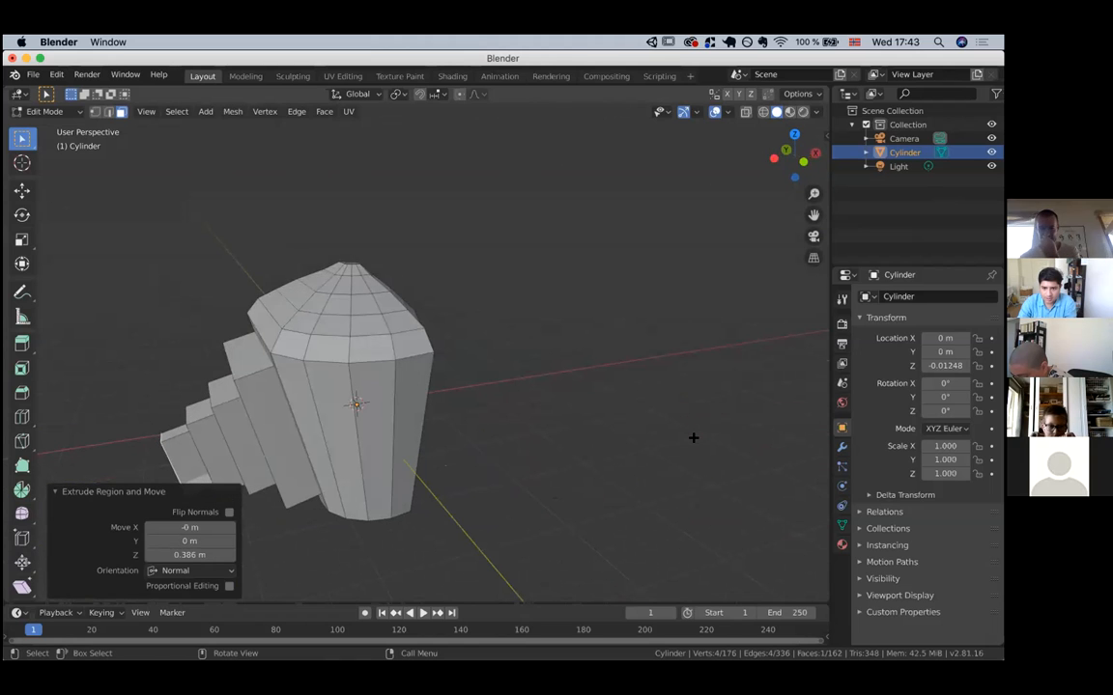
scroll(694, 437, "right", 15)
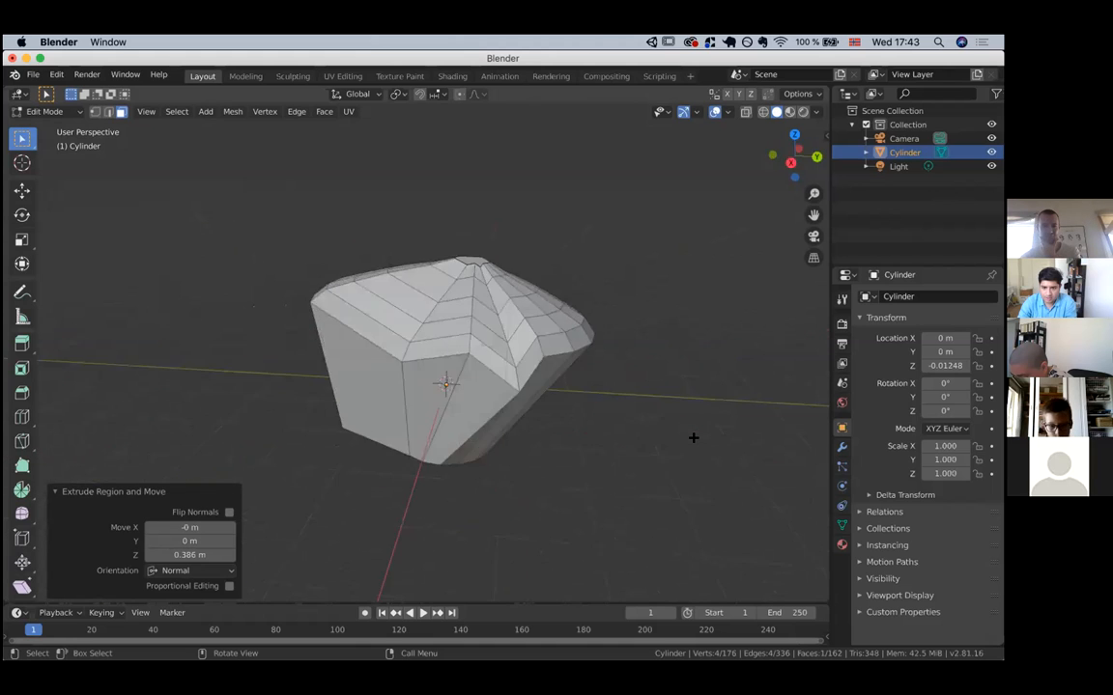
scroll(693, 437, "right", 15)
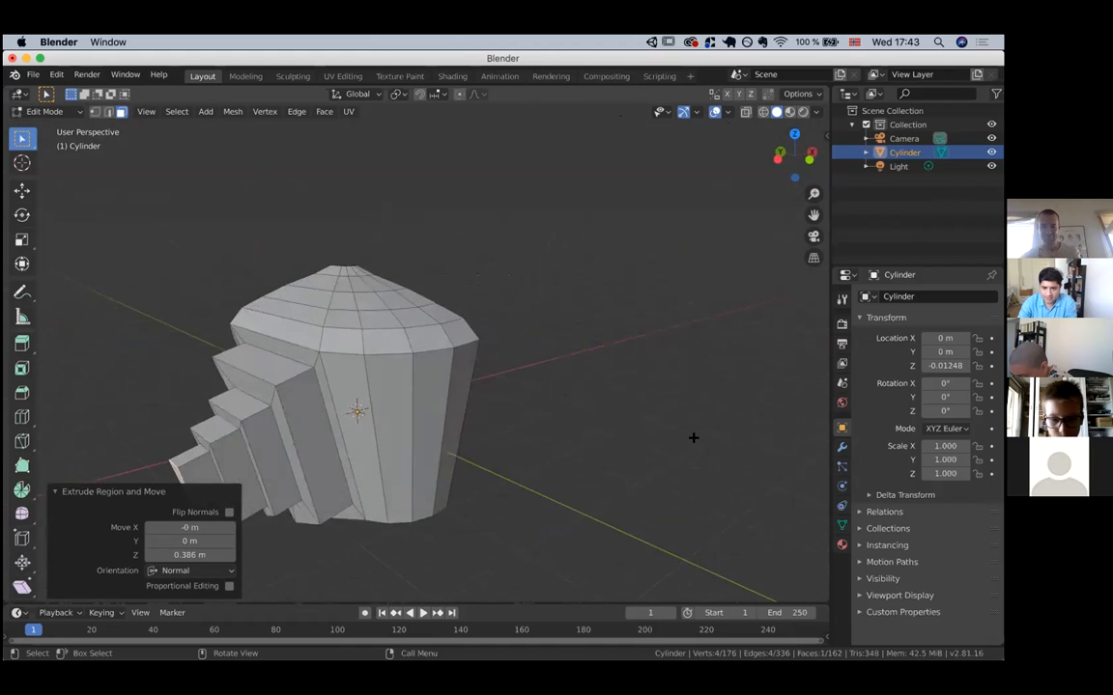
scroll(694, 437, "right", 10)
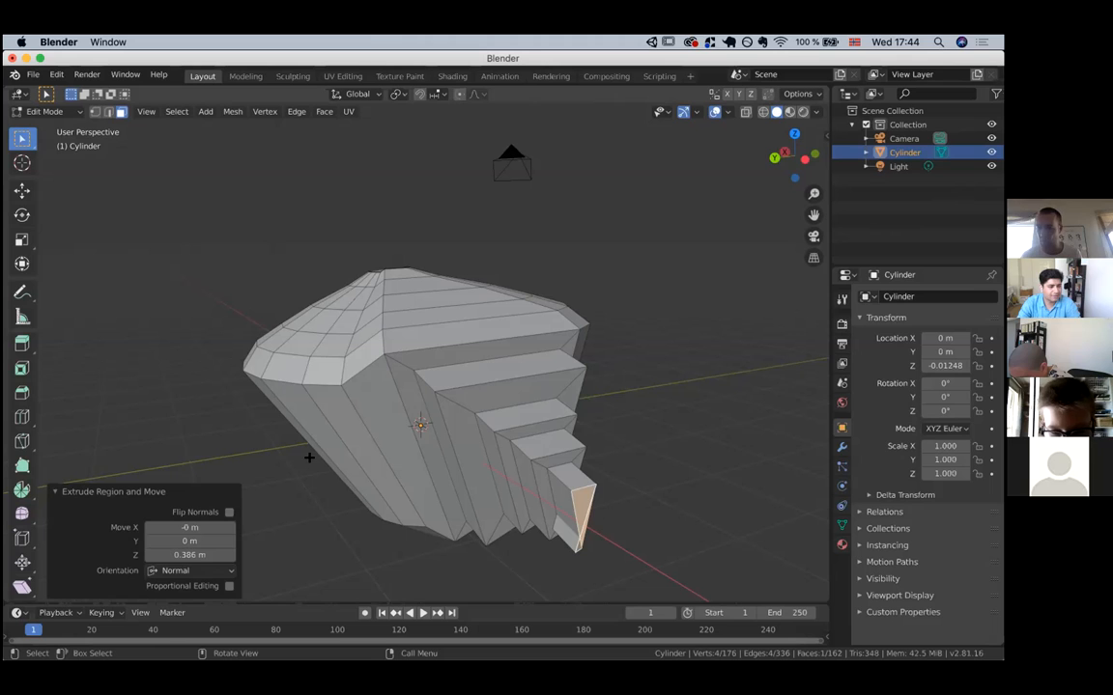
Examine the mesh's long side faces, notched corner and domed top from above, below and several sides.
middle_click_drag(309, 458, 323, 395)
scroll(476, 281, "up", 8)
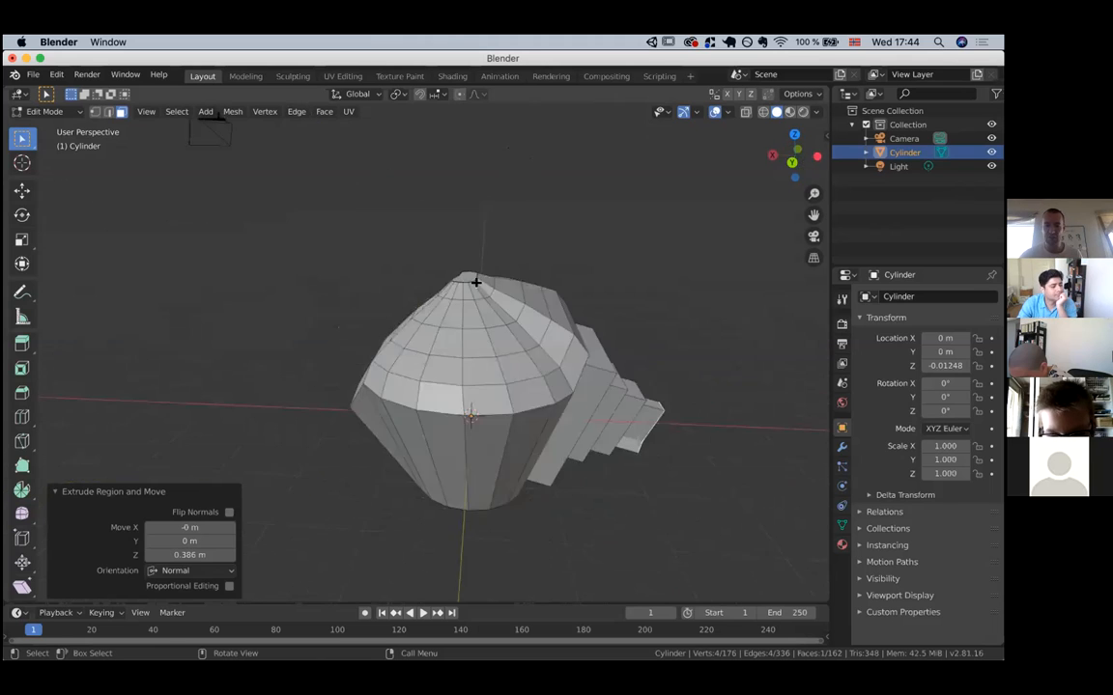
scroll(461, 435, "right", 6)
scroll(461, 434, "left", 8)
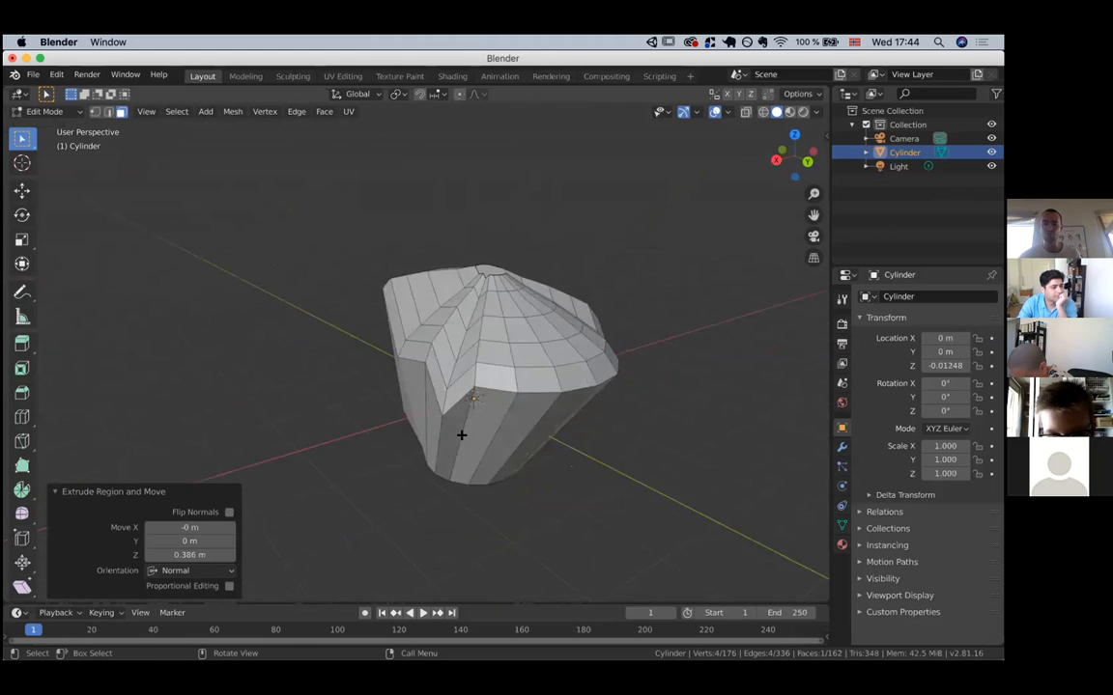
scroll(516, 387, "down", 6)
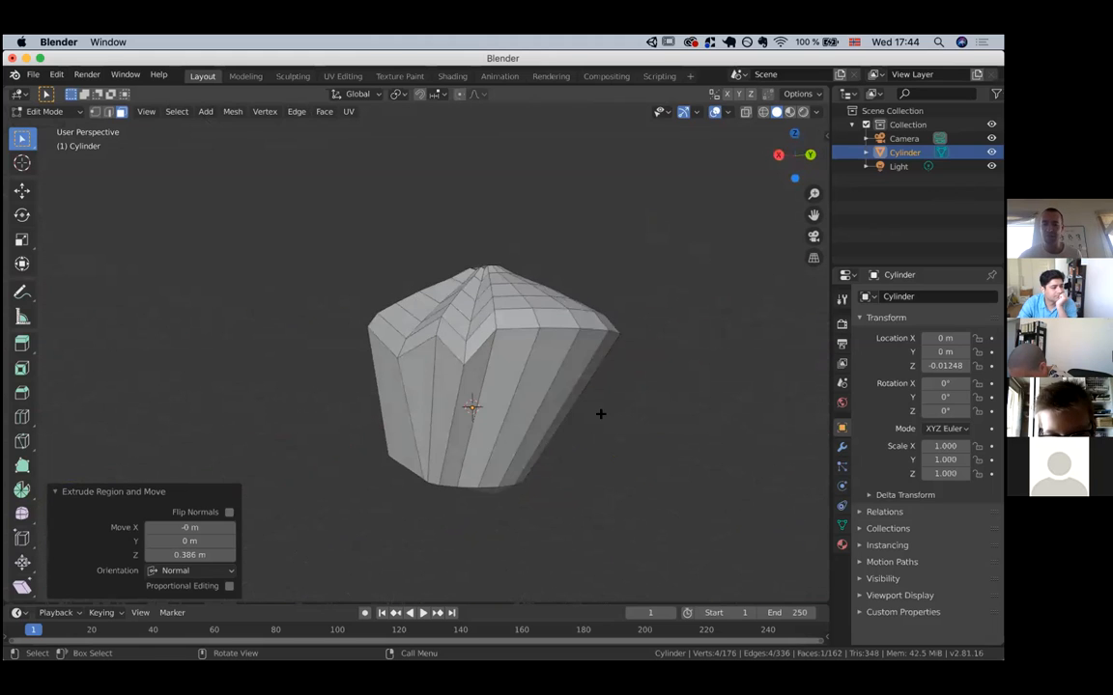
scroll(600, 414, "up", 6)
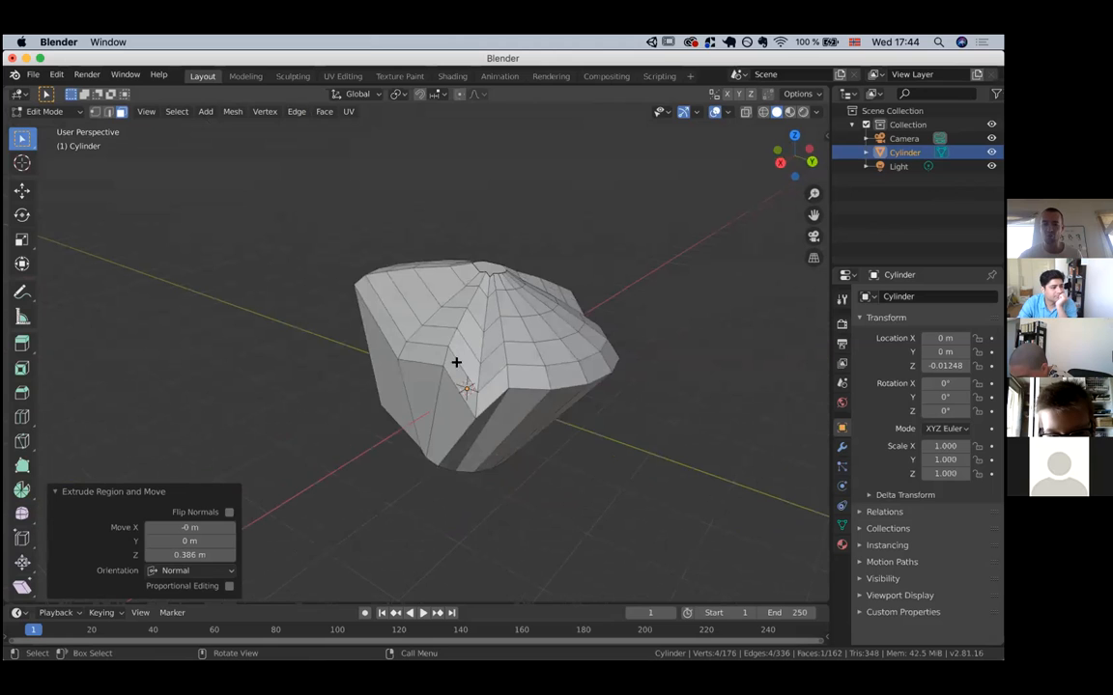
scroll(416, 326, "left", 8)
scroll(416, 327, "right", 8)
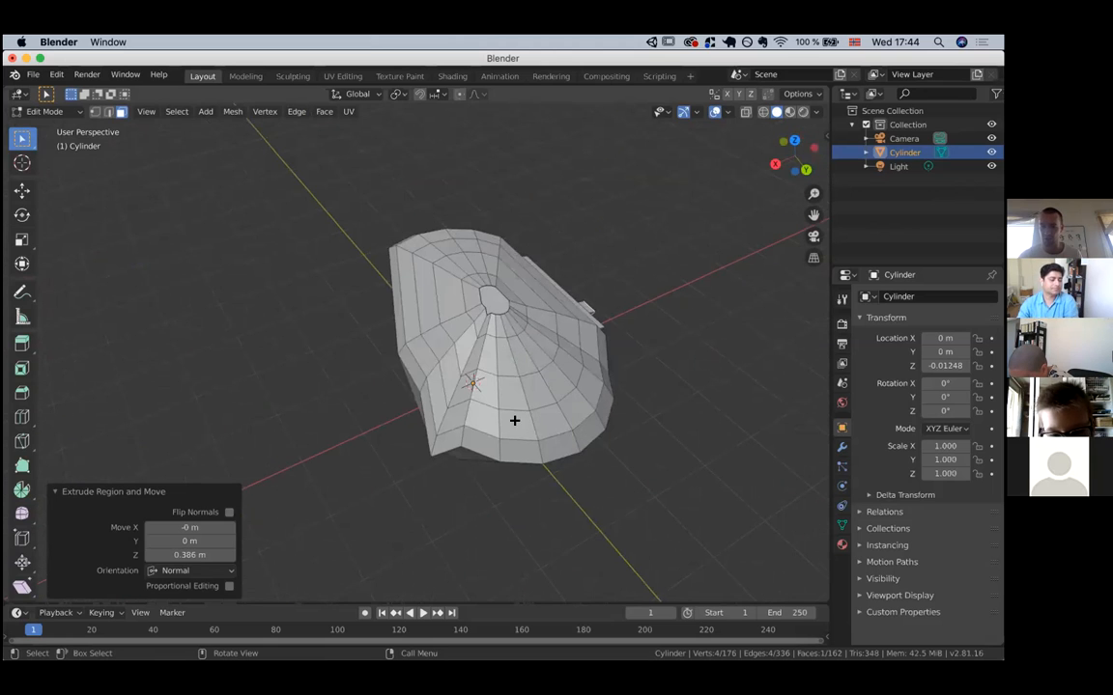
scroll(515, 420, "down", 6)
scroll(515, 420, "left", 7)
scroll(514, 420, "right", 7)
scroll(514, 420, "down", 4)
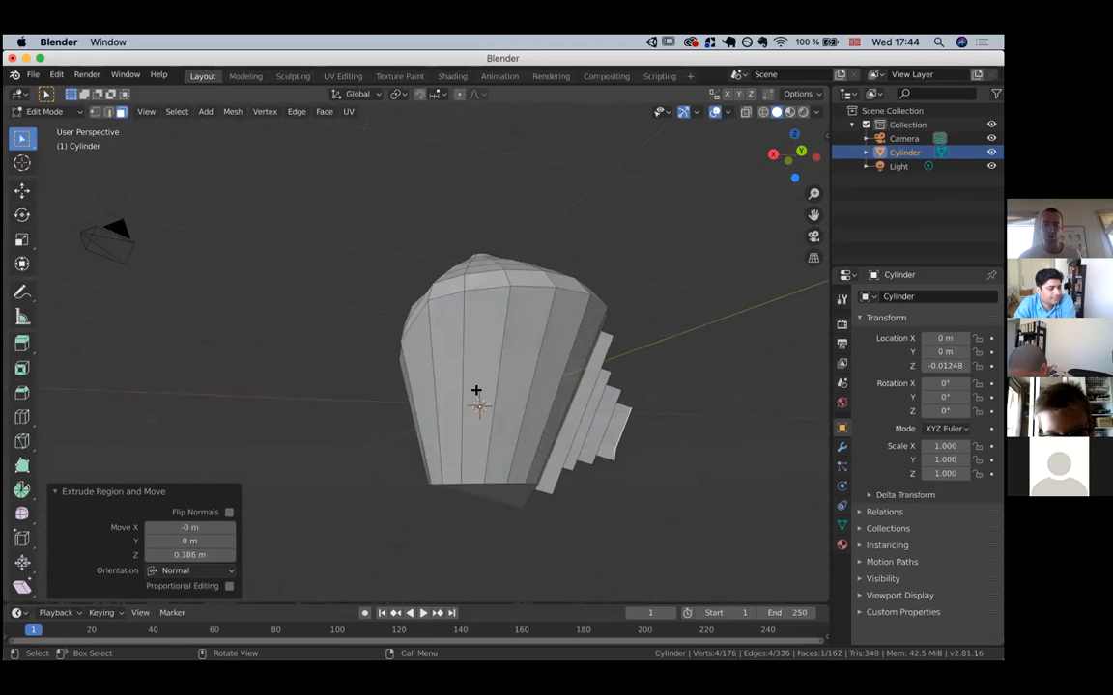
Add a single centred loop cut across the mesh's long side faces, and enable automatic keyframing.
left_click(473, 390)
scroll(474, 388, "left", 4)
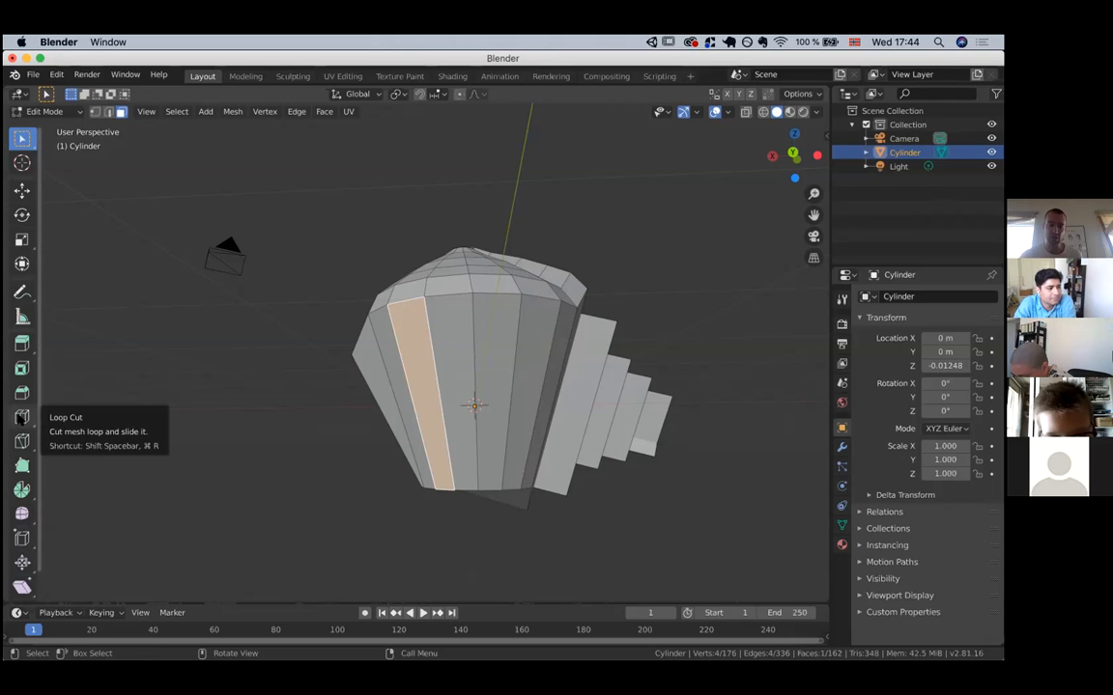
left_click(21, 417)
left_click(451, 385)
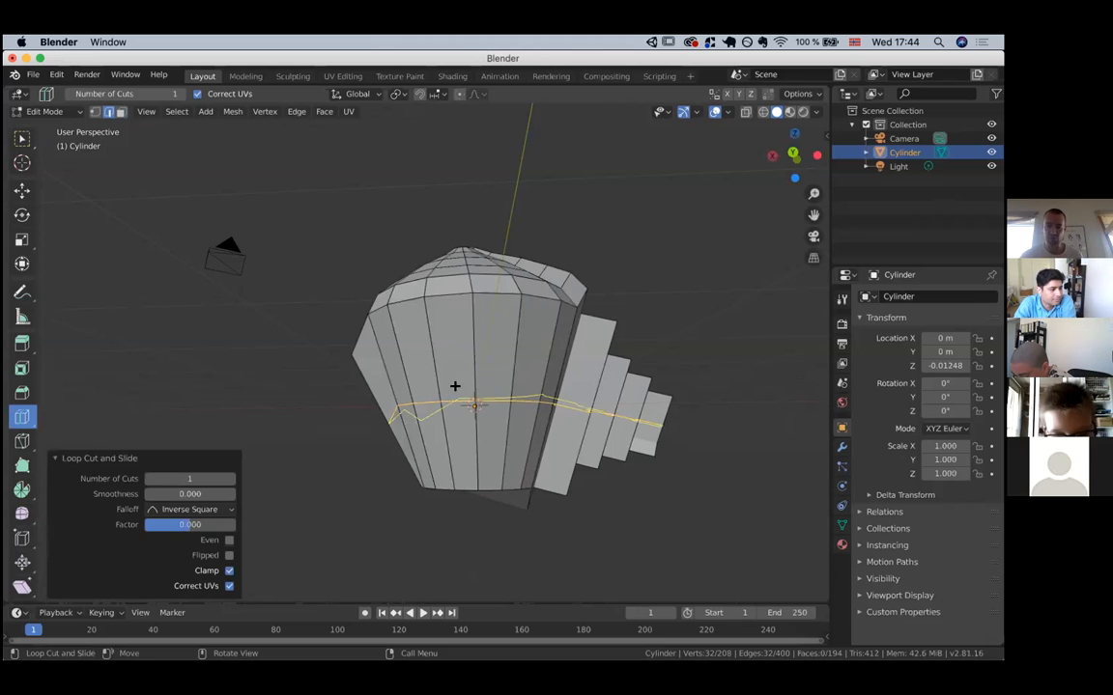
left_click(365, 612)
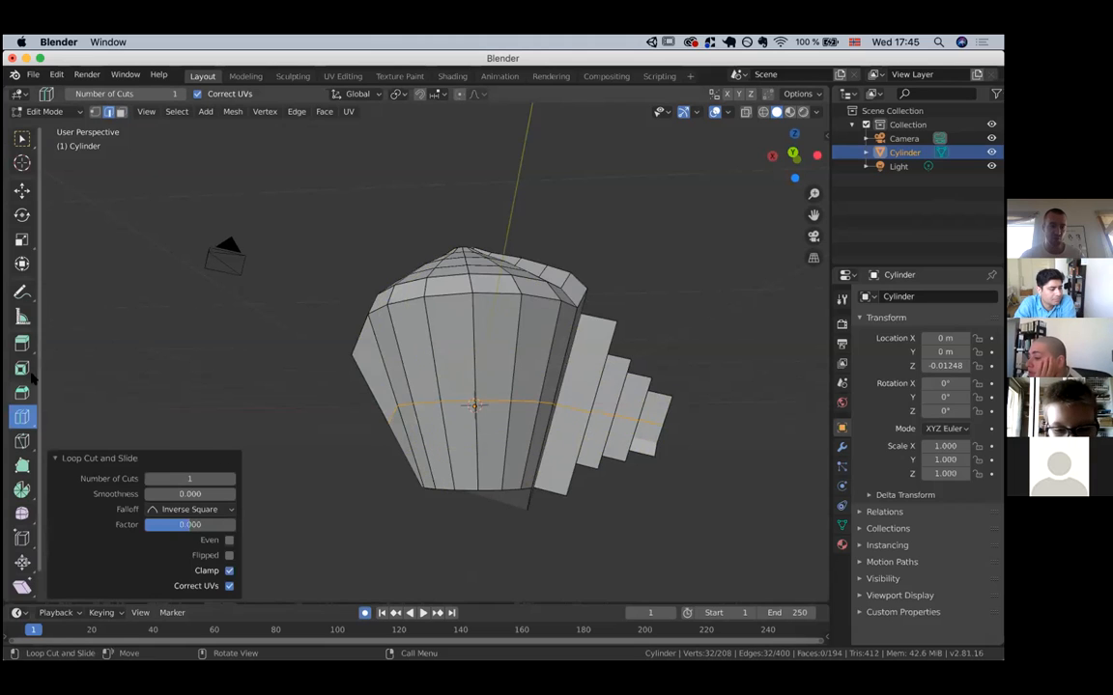
Select the whole new edge loop around the mesh's middle and scale it outward by about 1.196.
left_click(22, 138)
left_click(453, 399)
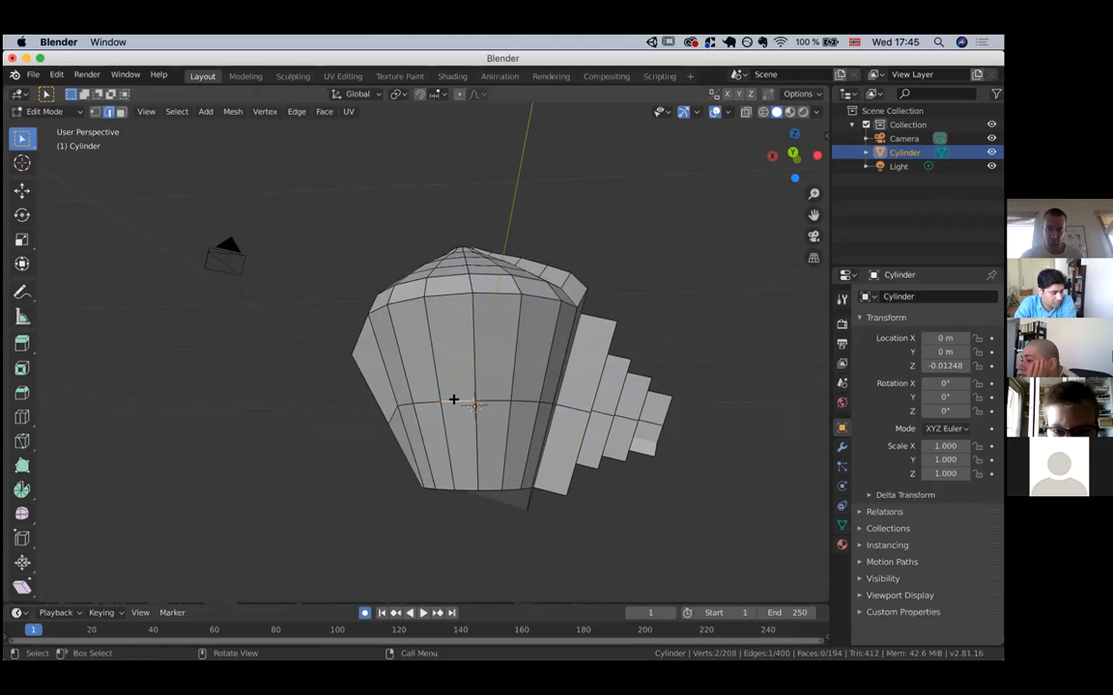
left_click(453, 399, "alt")
key("s")
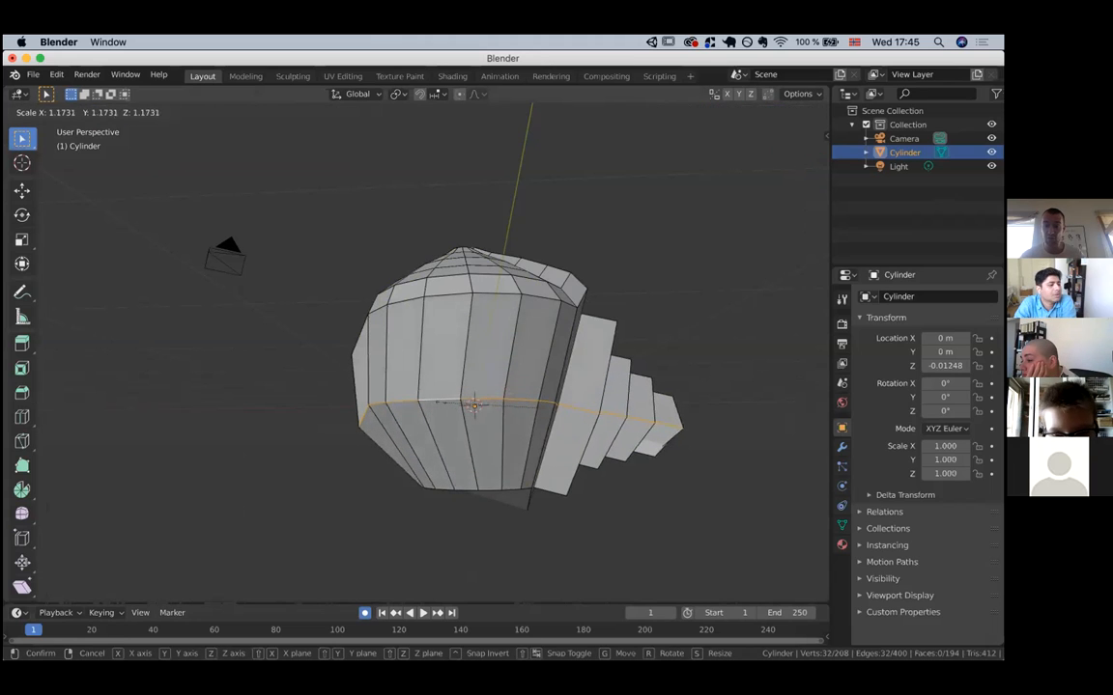
left_click(436, 392)
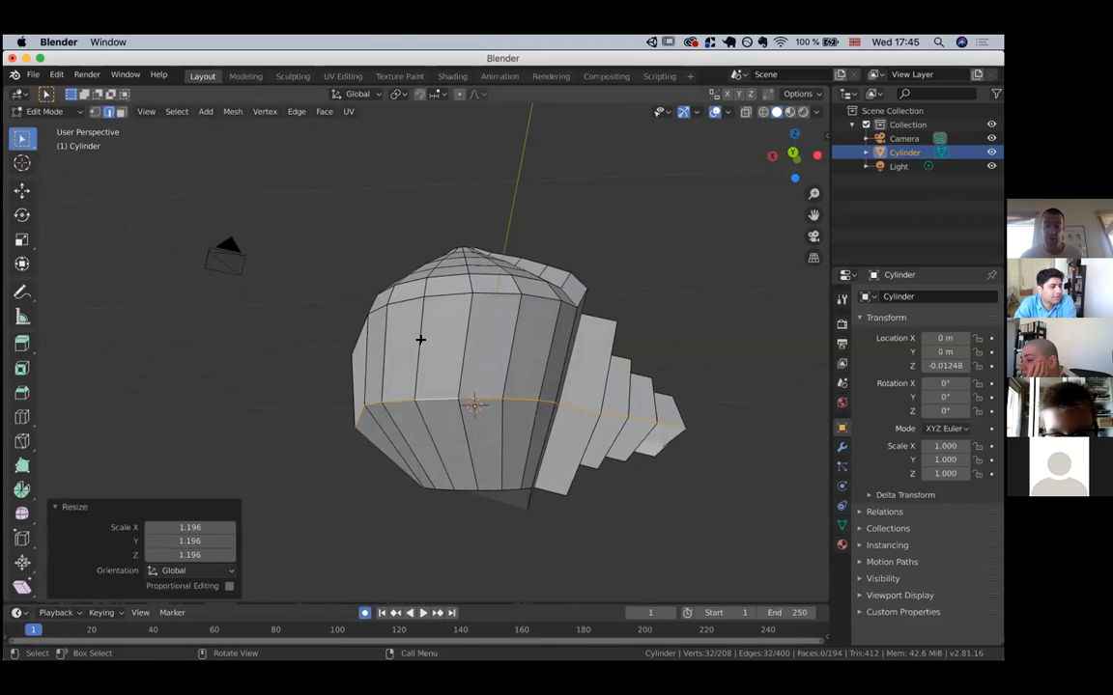
scroll(370, 363, "down", 3)
scroll(370, 364, "up", 4)
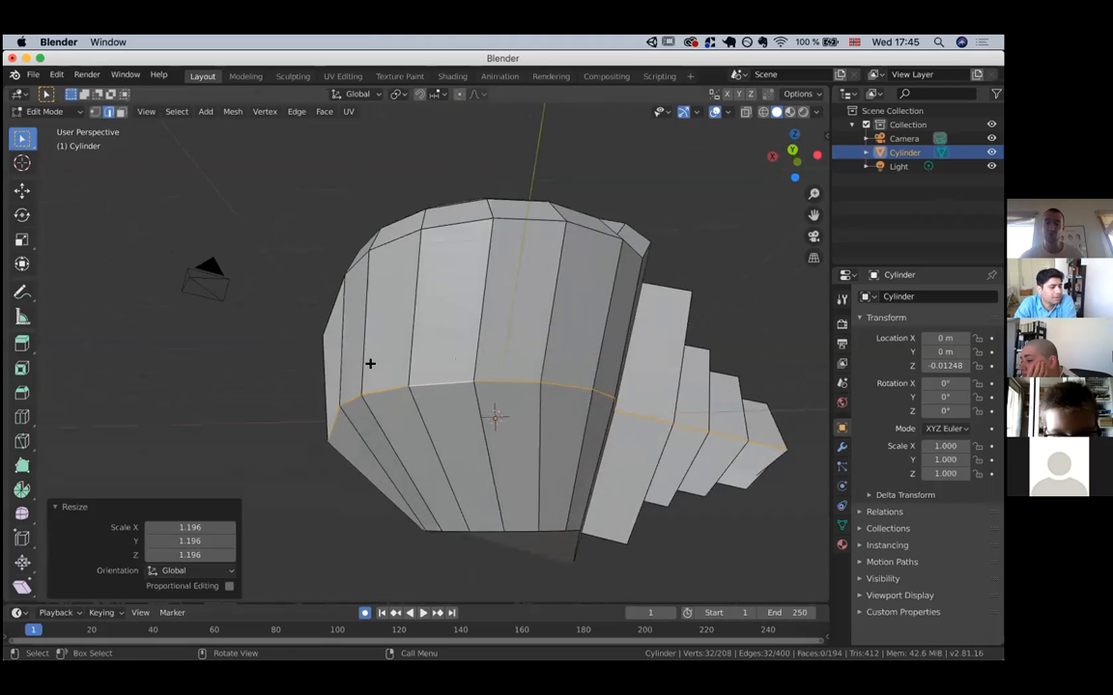
scroll(370, 363, "up", 5)
scroll(369, 363, "down", 3)
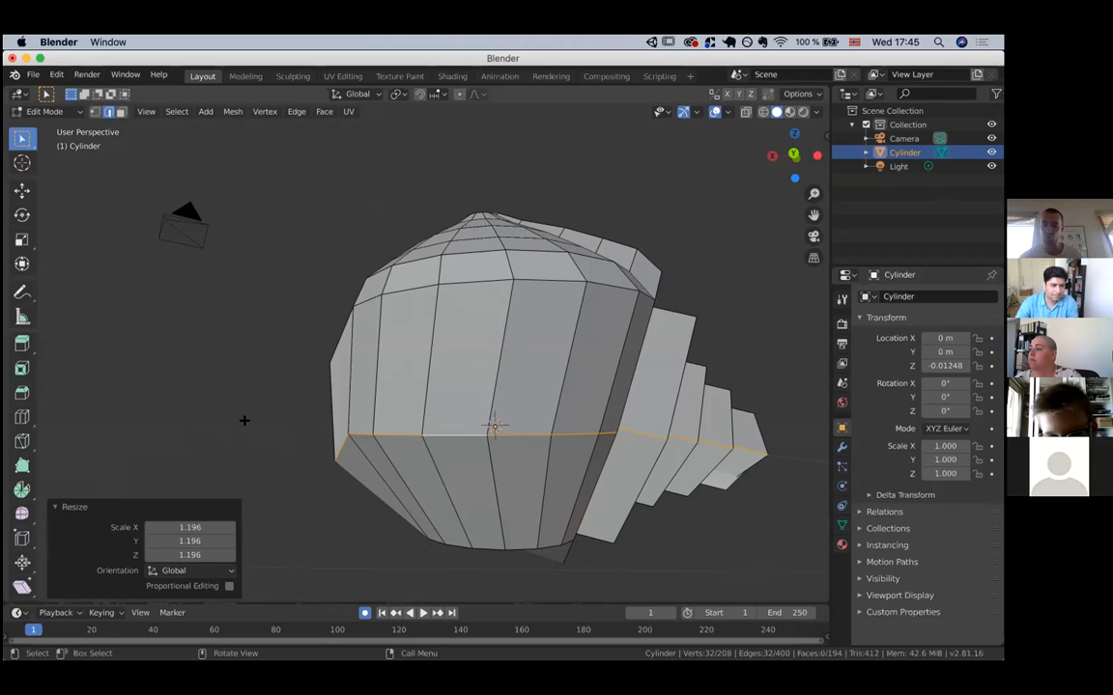
Add a single centred loop cut through the band of side faces above the widened edge loop.
key("ctrl+r")
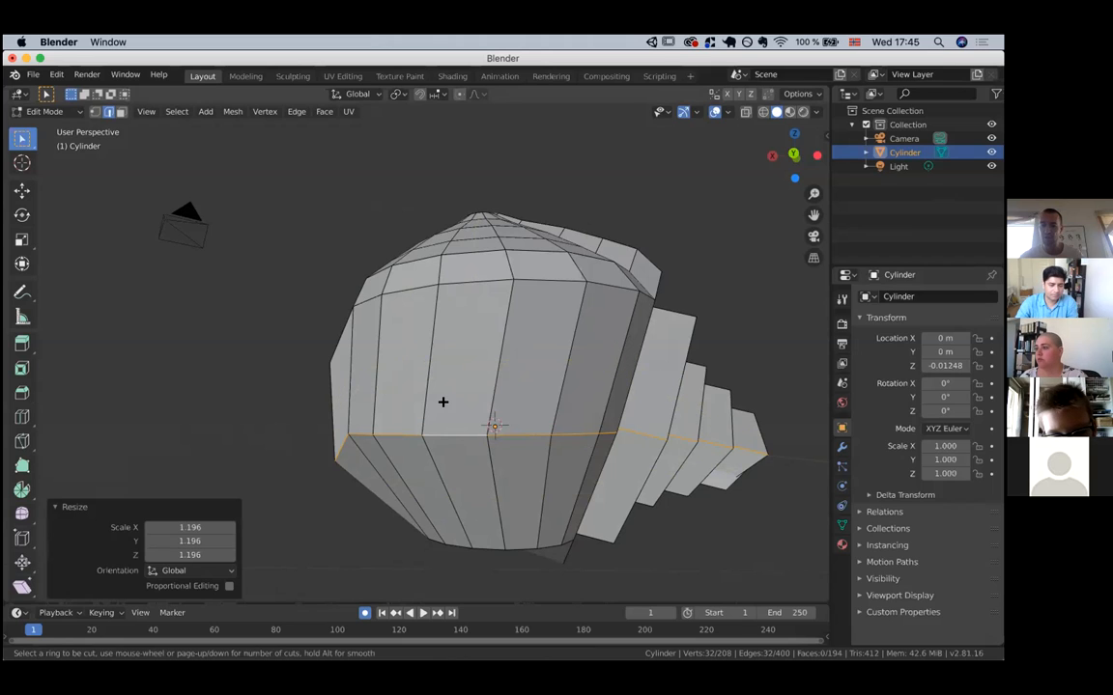
mouse_move(442, 402)
left_mouse_down()
mouse_move(462, 371)
mouse_move(444, 401)
left_mouse_up()
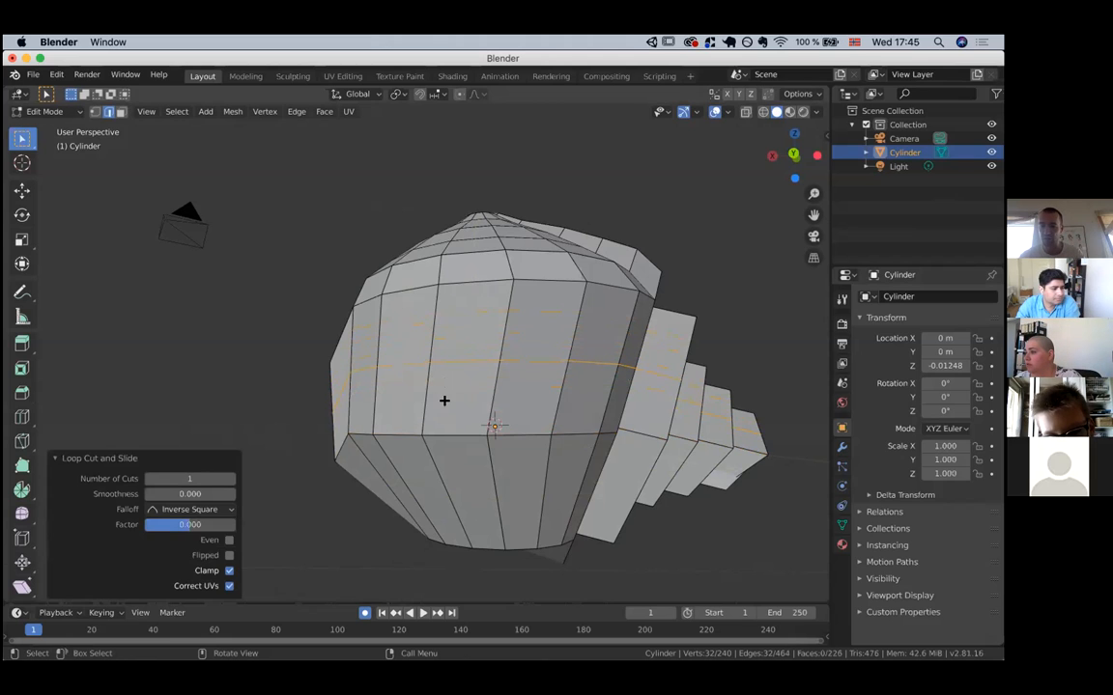
left_click(445, 401)
Select a horizontal edge on the newly cut upper loop and move it slightly.
middle_click_drag(454, 365, 536, 380)
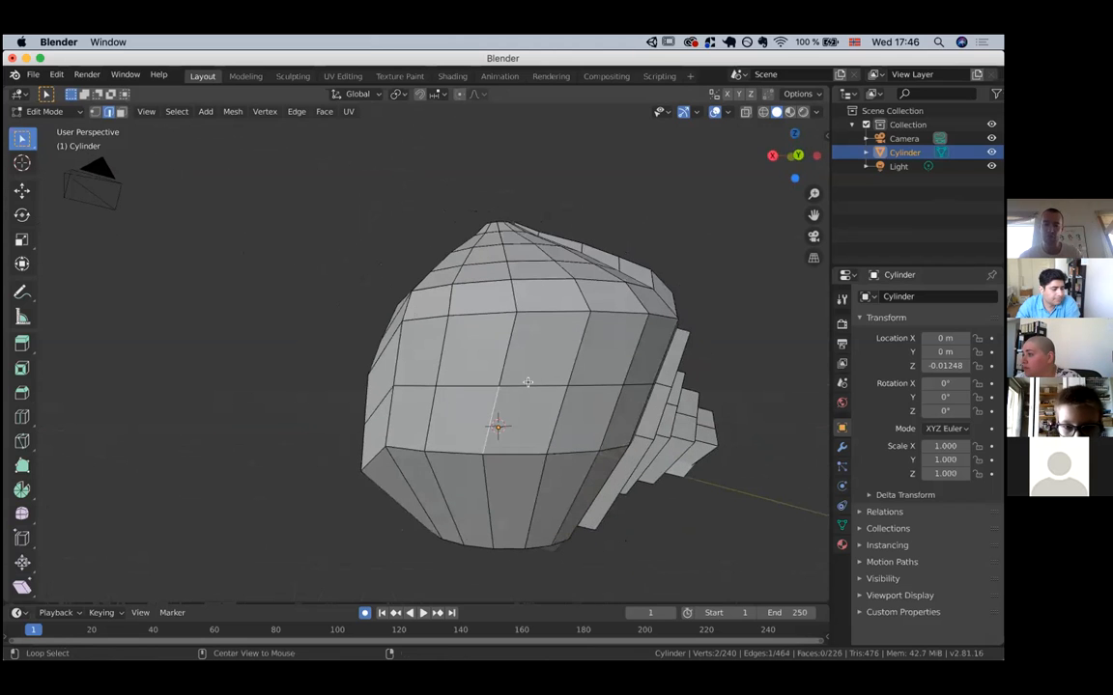
left_click(524, 385)
left_click(477, 384)
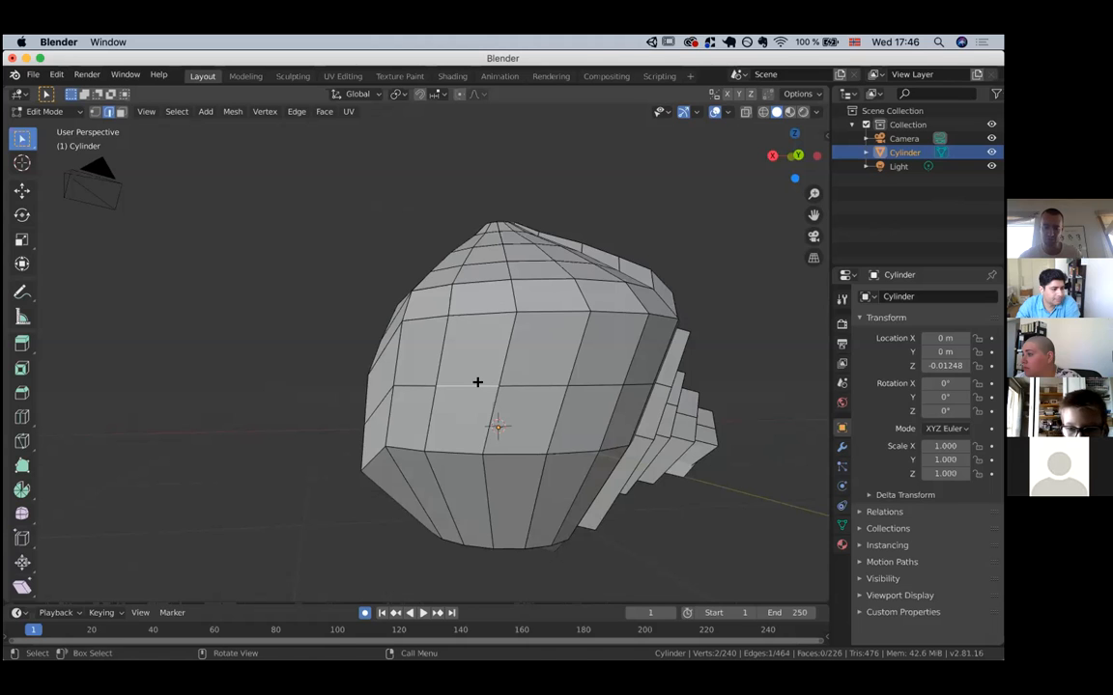
key("g")
left_click(462, 383)
Add a single centred loop cut through the band of side faces below the widened edge loop.
middle_click_drag(585, 385, 508, 470)
key("ctrl+r")
left_click(427, 475)
right_click(427, 475)
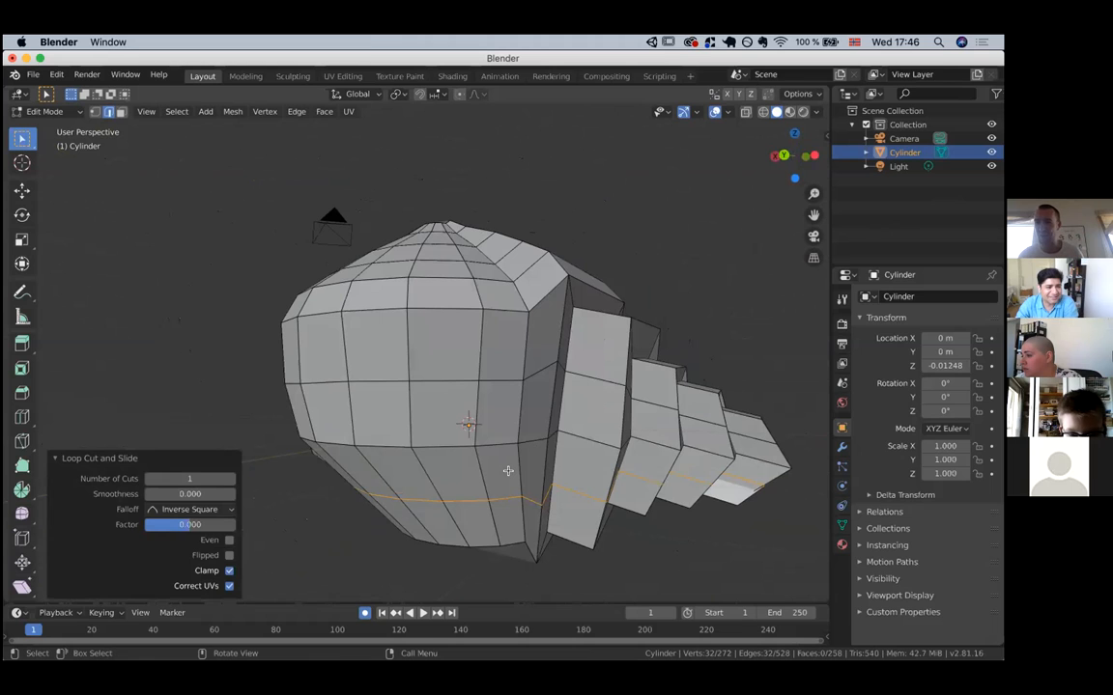
Select the entire mesh and delete all of its faces.
scroll(508, 472, "right", 5)
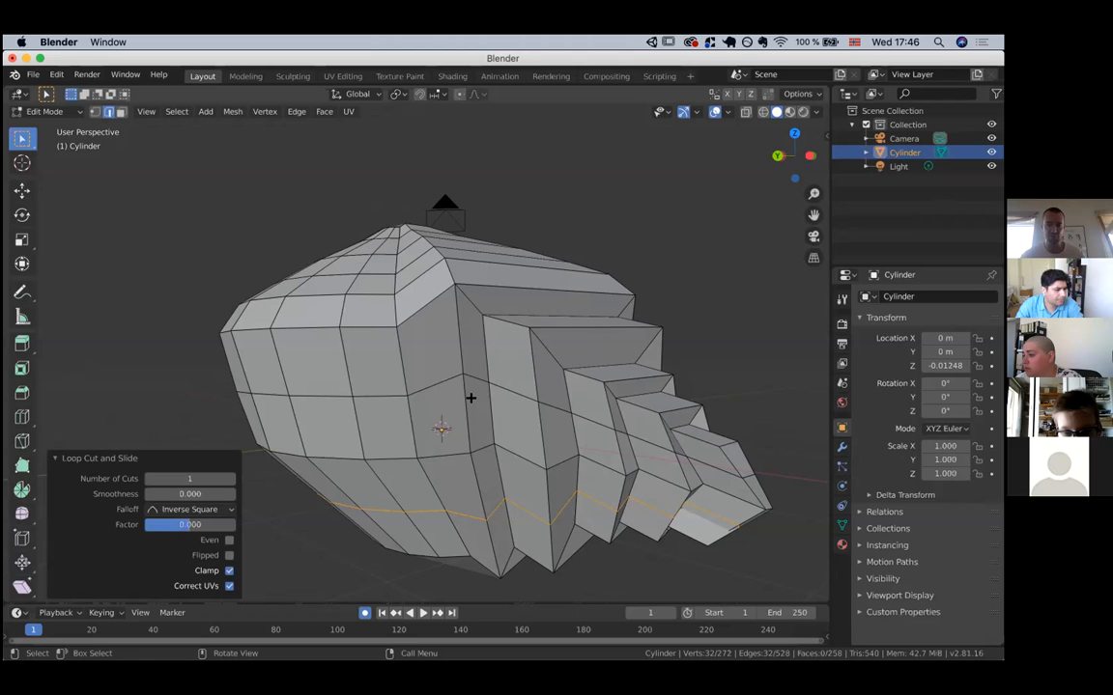
key("a")
key("x")
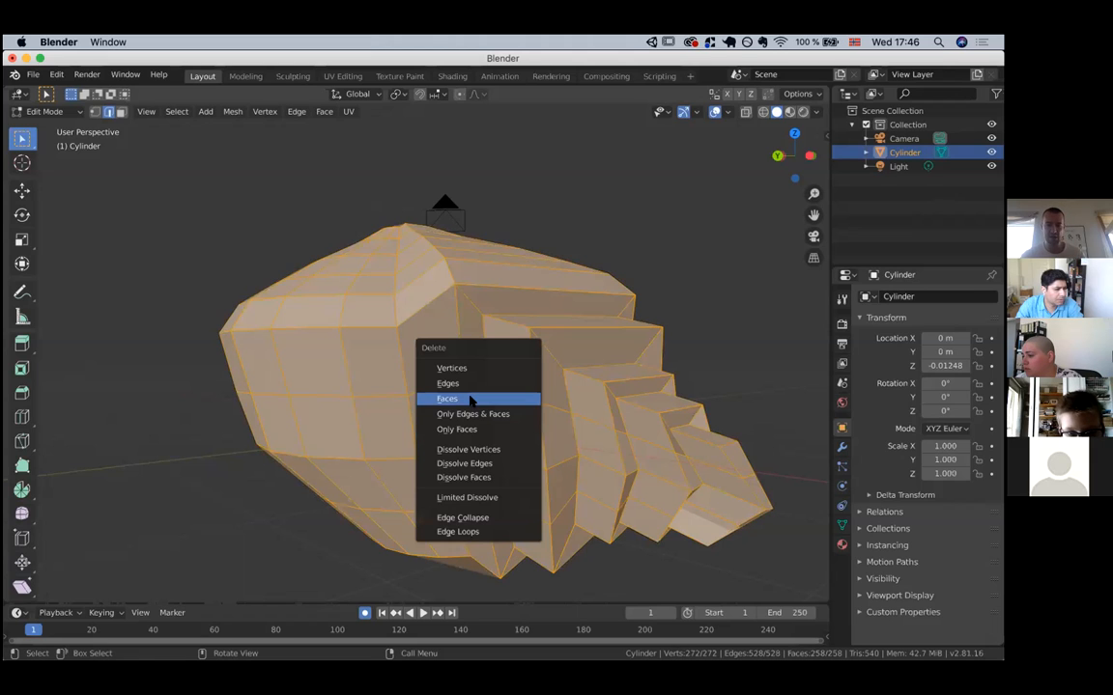
left_click(471, 399)
Undo the deletion of the mesh's faces and select a single edge on the restored mesh.
scroll(470, 400, "left", 5)
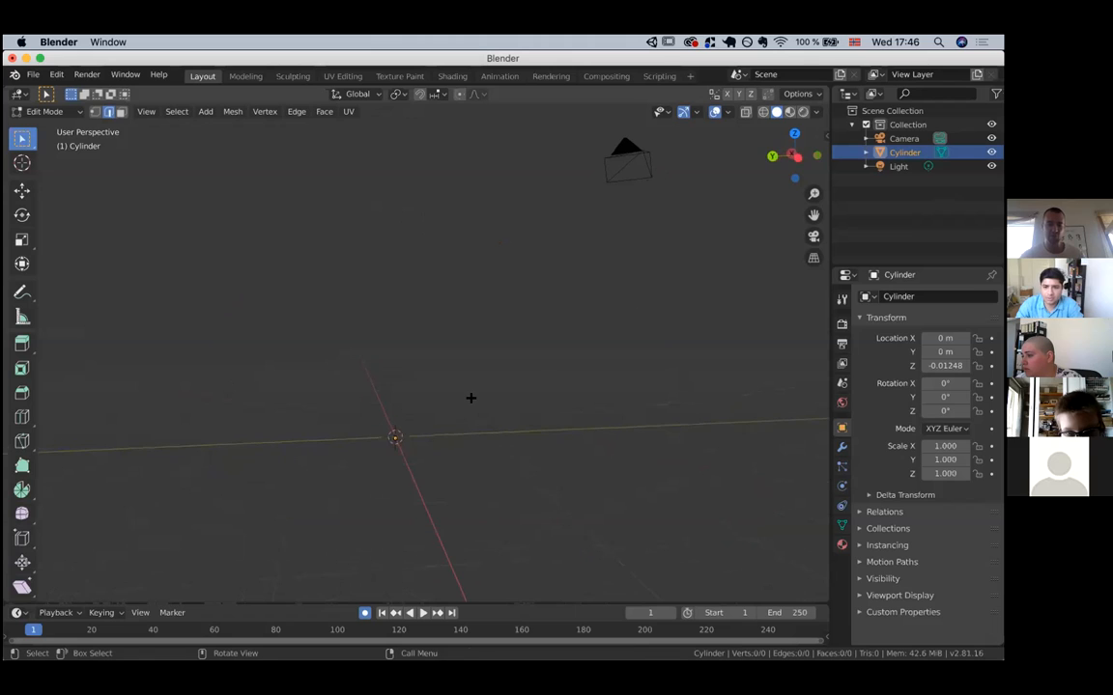
key("shift+a")
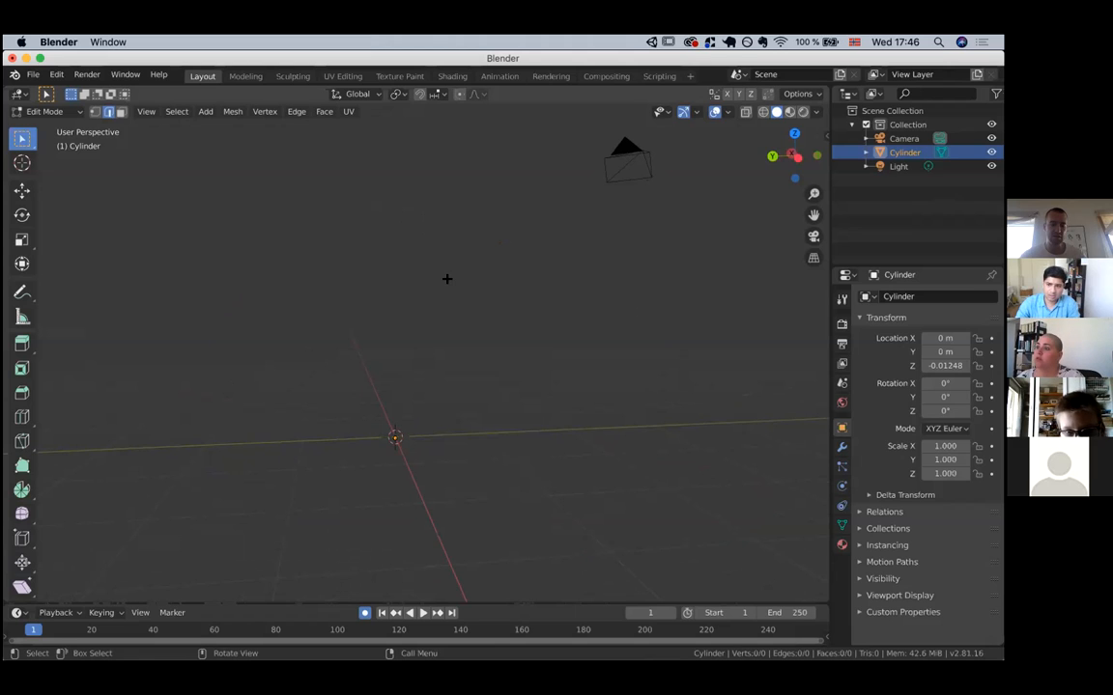
key("ctrl+z")
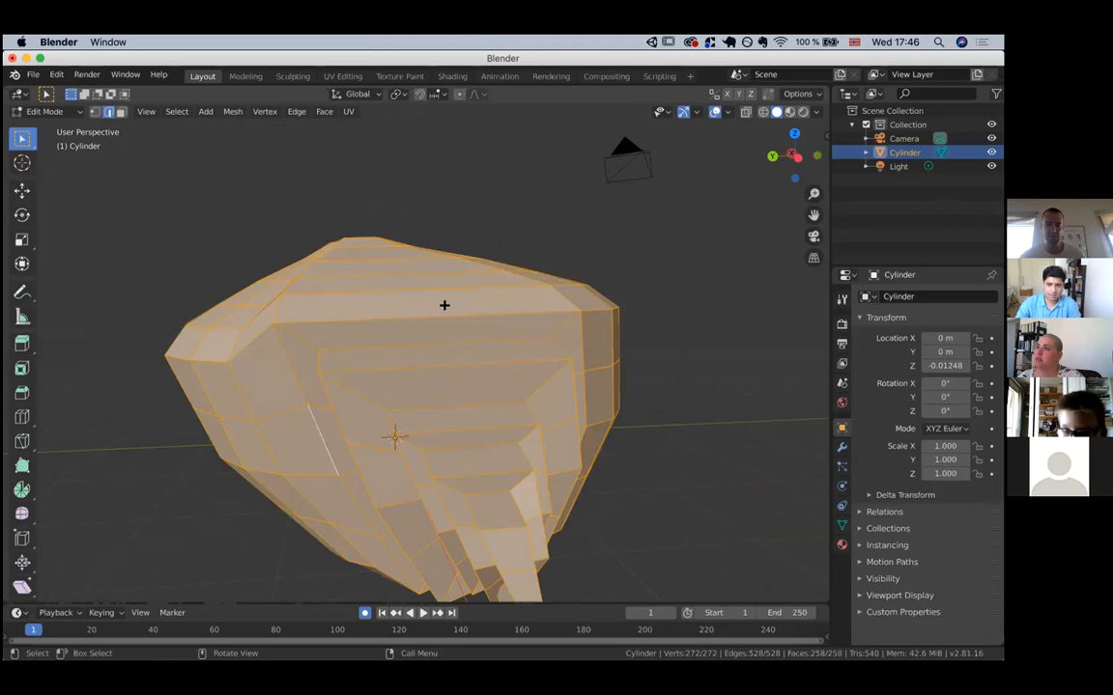
middle_click_drag(605, 288, 658, 281)
left_click(657, 281)
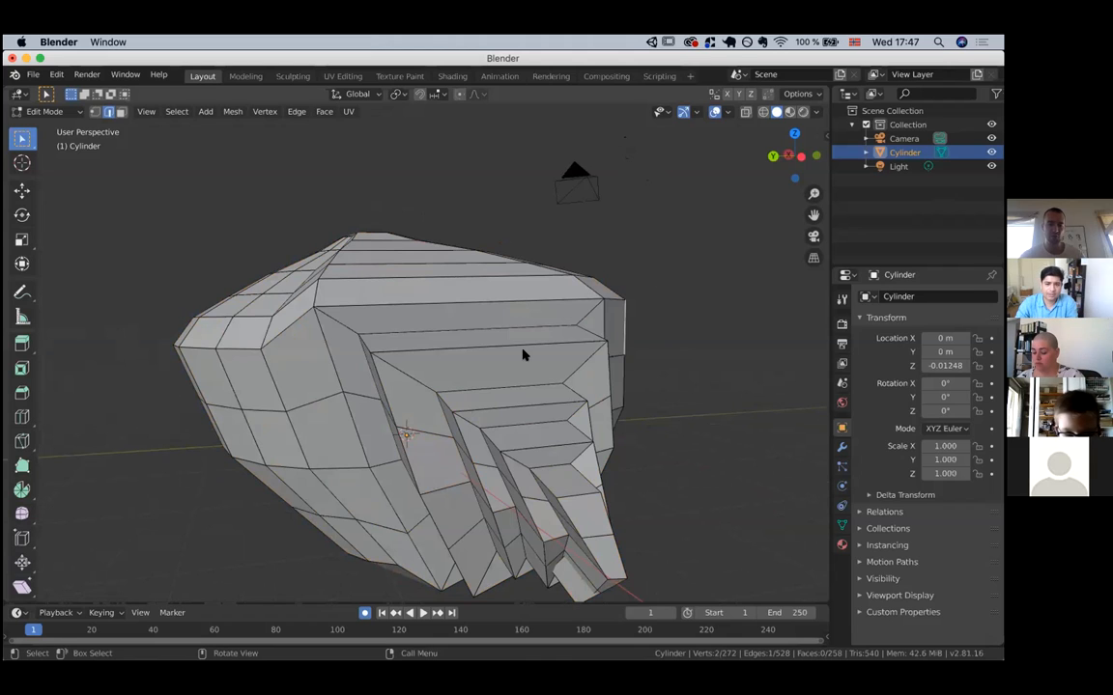
Select the whole restored mesh and delete all of its faces.
key("a")
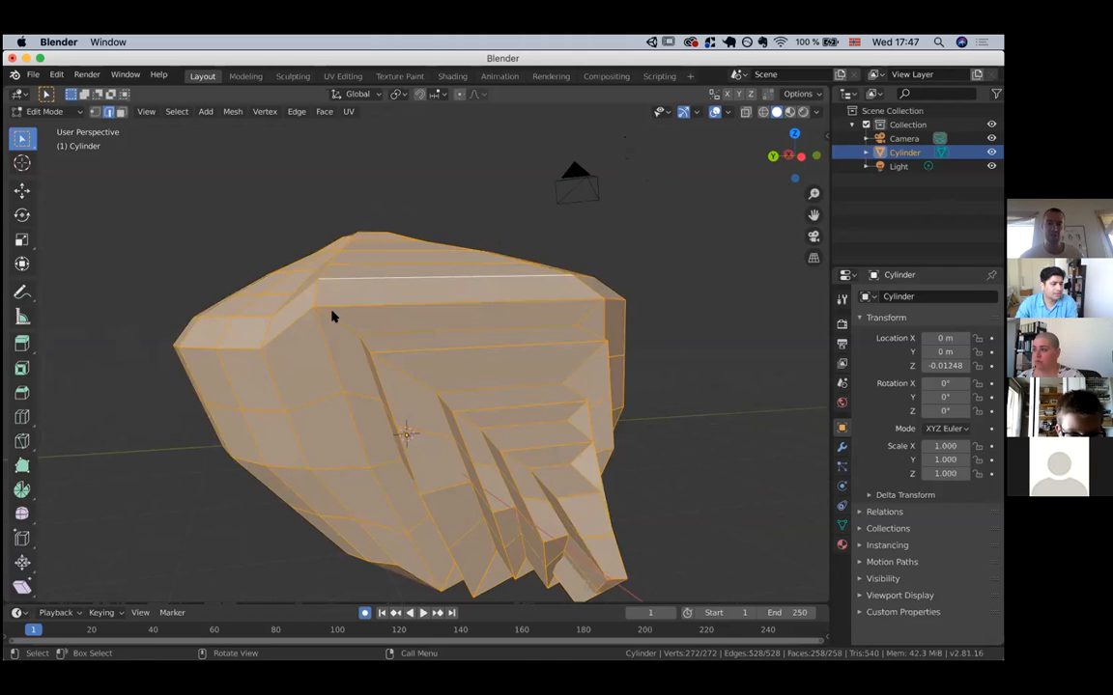
scroll(395, 312, "right", 8)
scroll(394, 312, "down", 3)
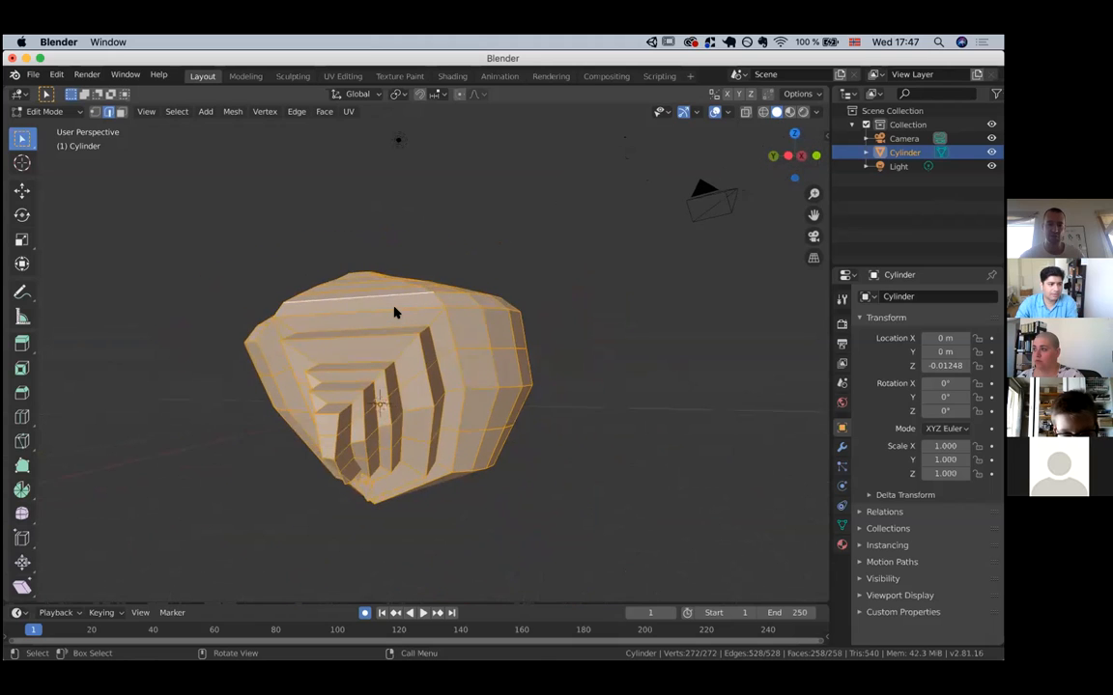
scroll(394, 312, "left", 3)
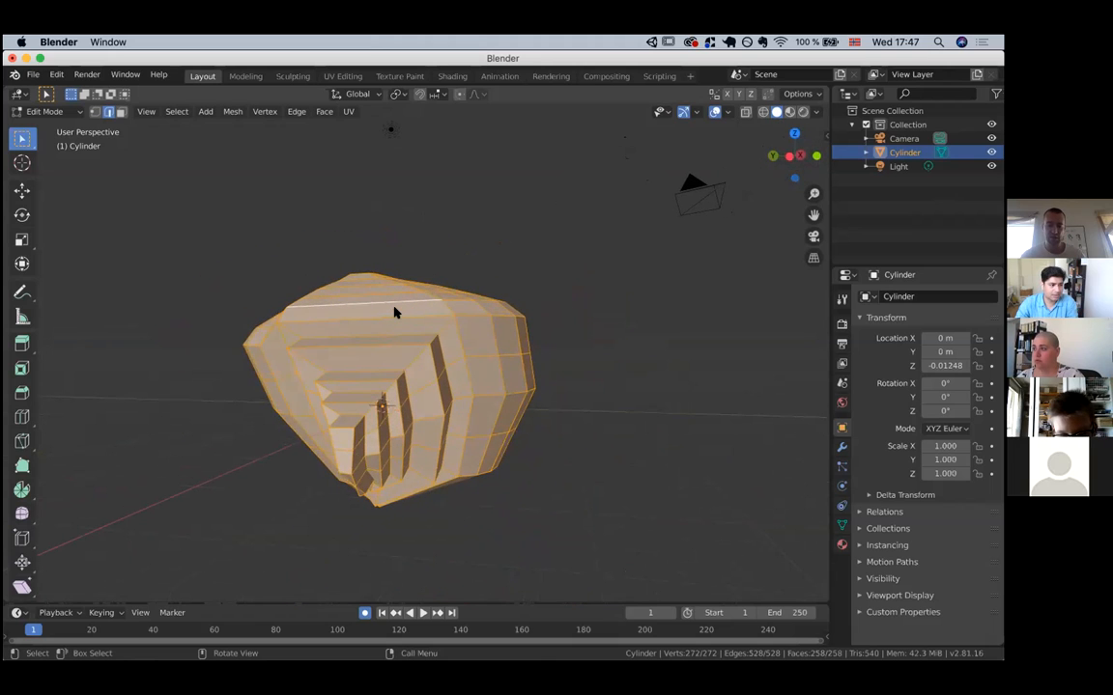
key("x")
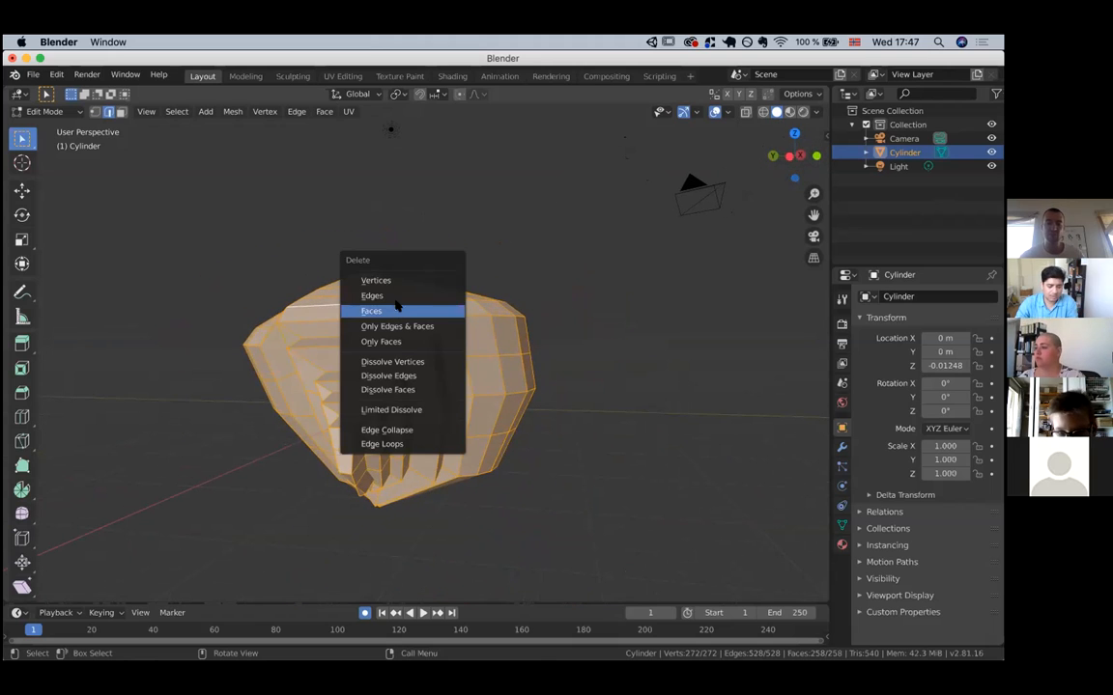
key("Escape")
key("x")
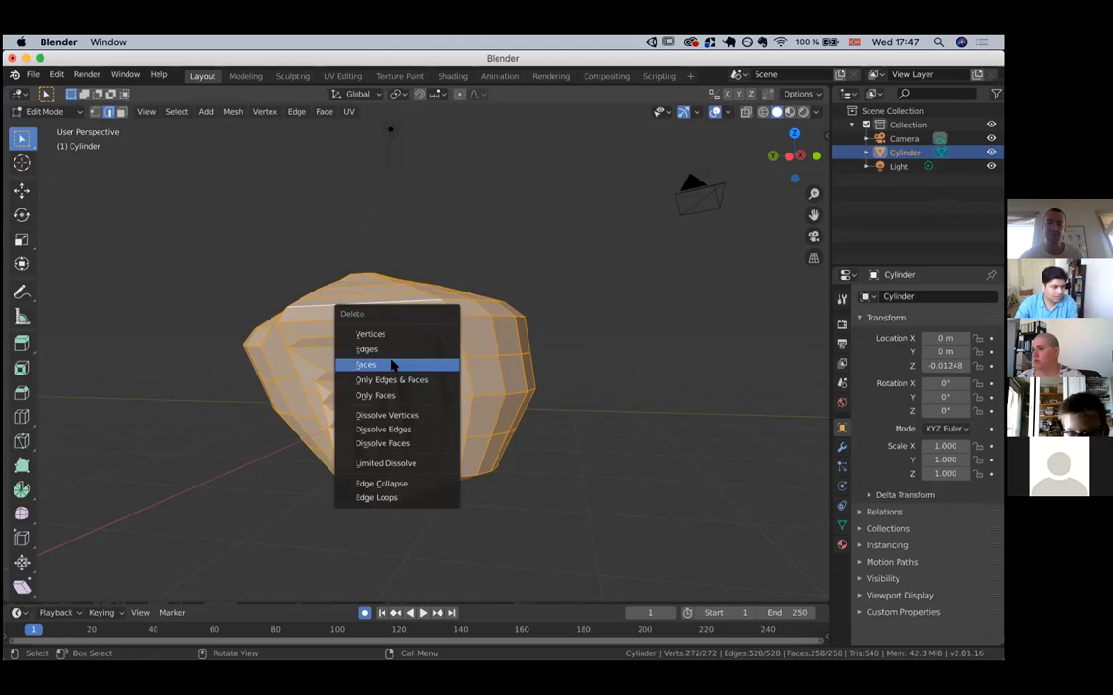
left_click(392, 364)
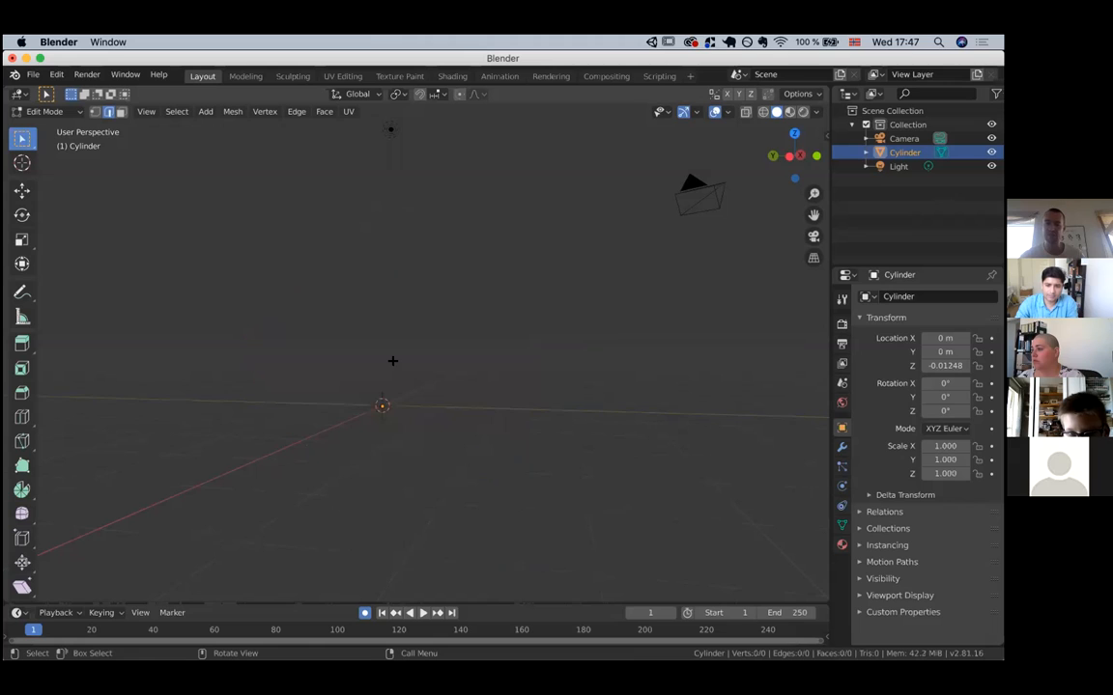
Toggle the emptied cylinder object between Object Mode and Edit Mode.
scroll(392, 361, "left", 5)
scroll(392, 361, "right", 5)
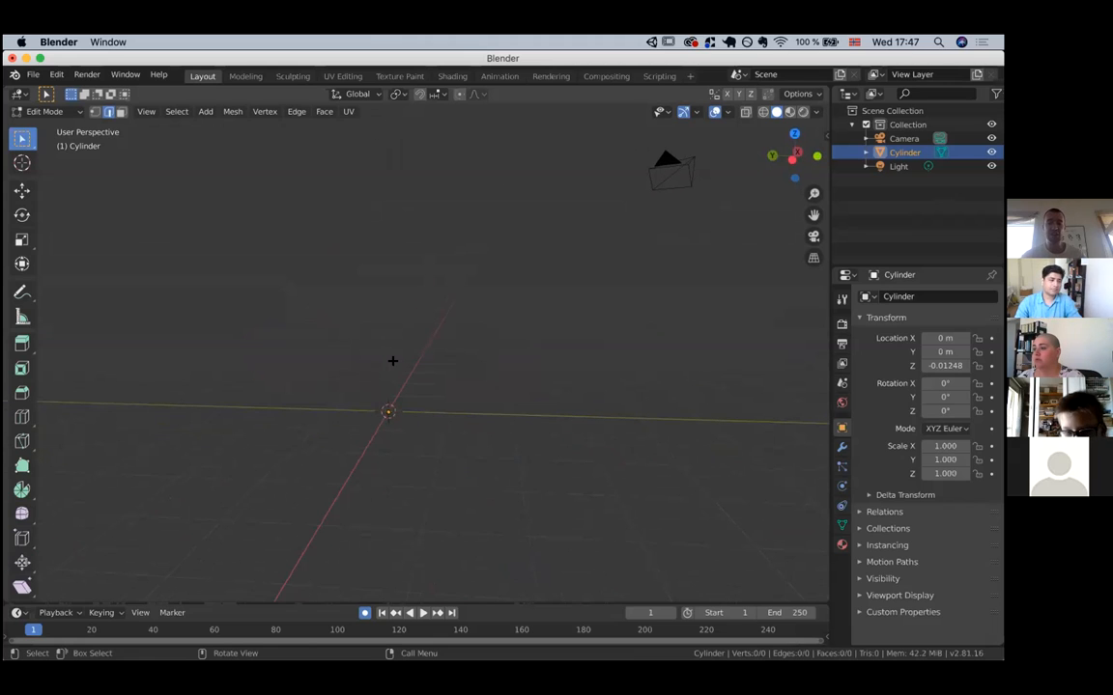
scroll(392, 361, "left", 3)
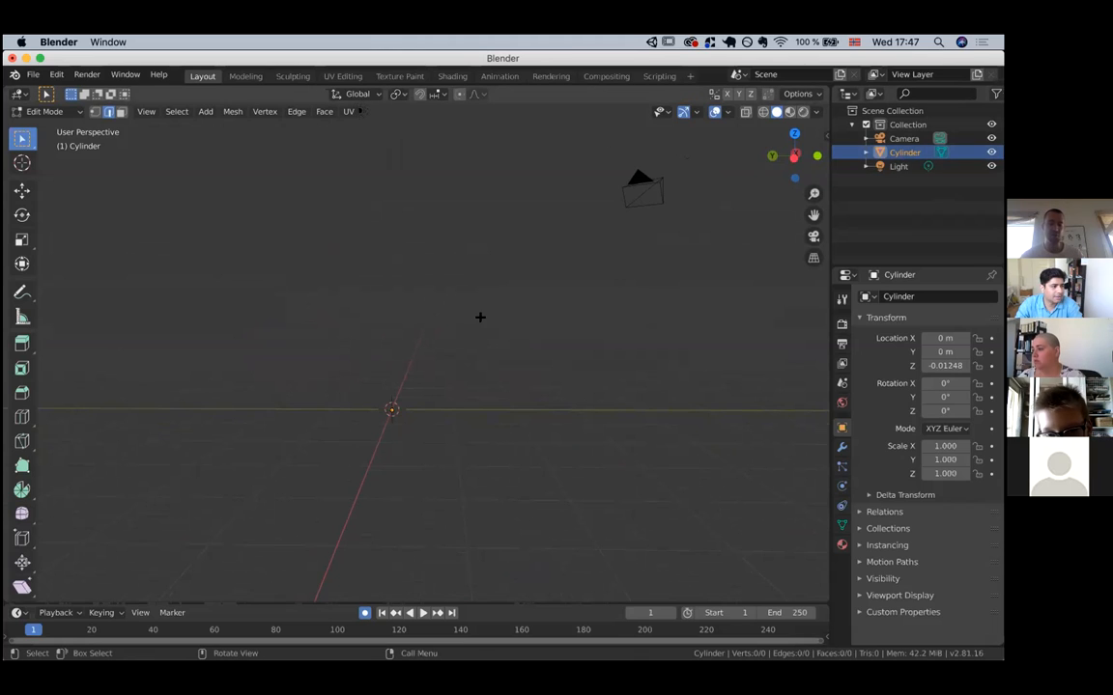
key("Tab")
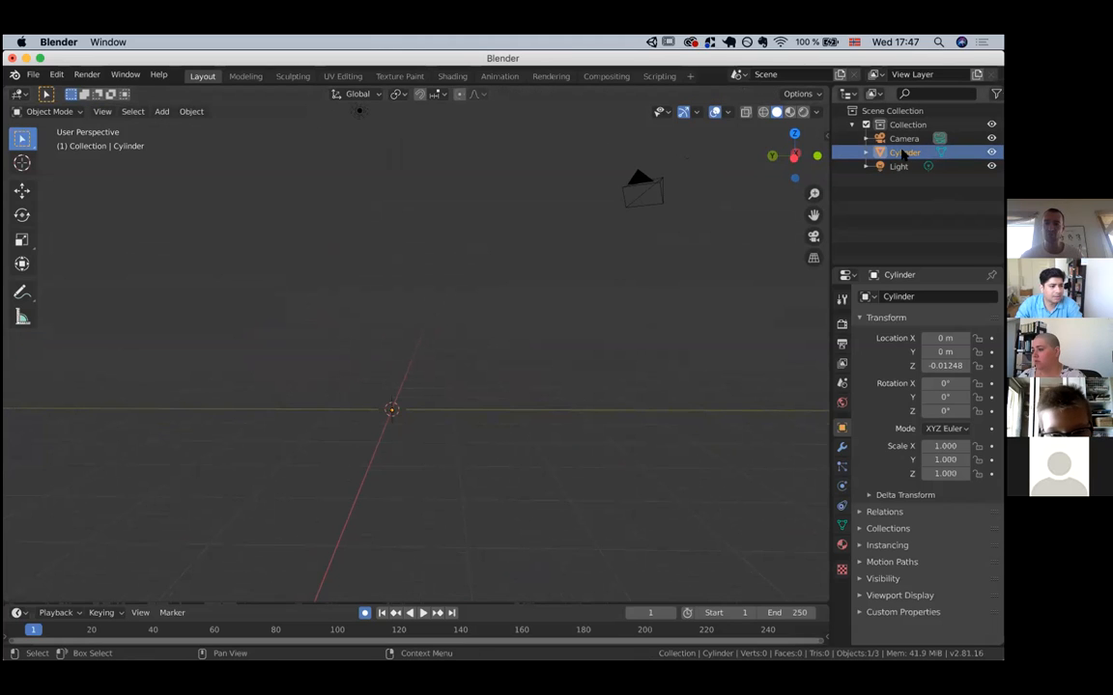
key("Tab")
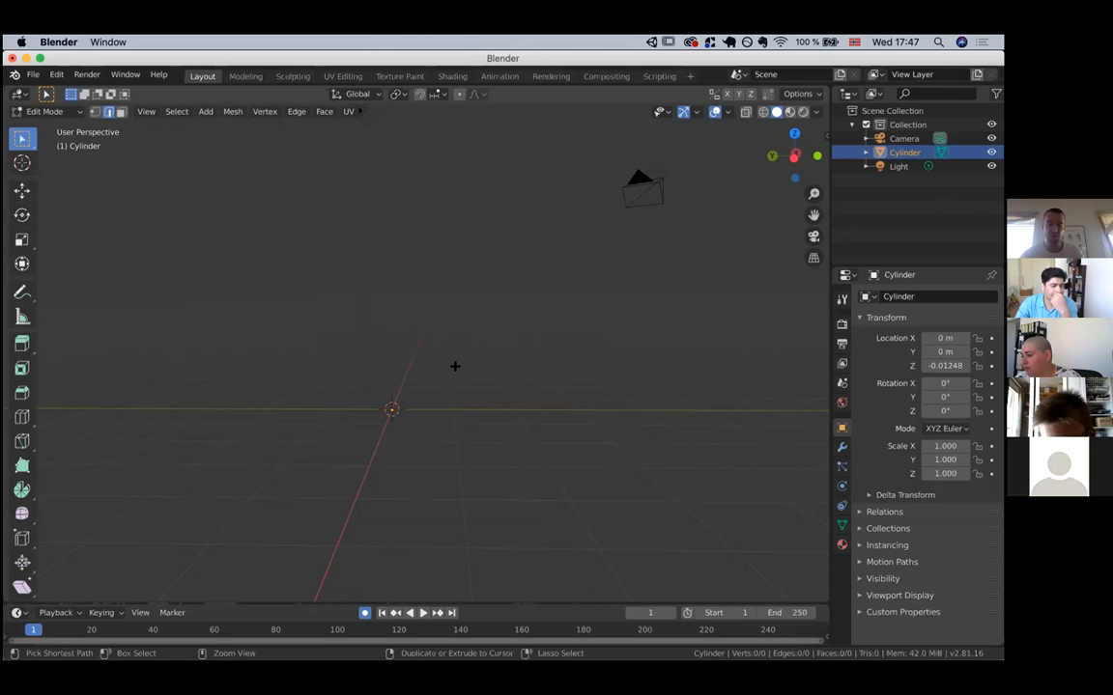
key("Tab")
Undo the face deletion and switch the restored mesh to Object Mode and back to Edit Mode.
key("ctrl+z")
key("ctrl+z")
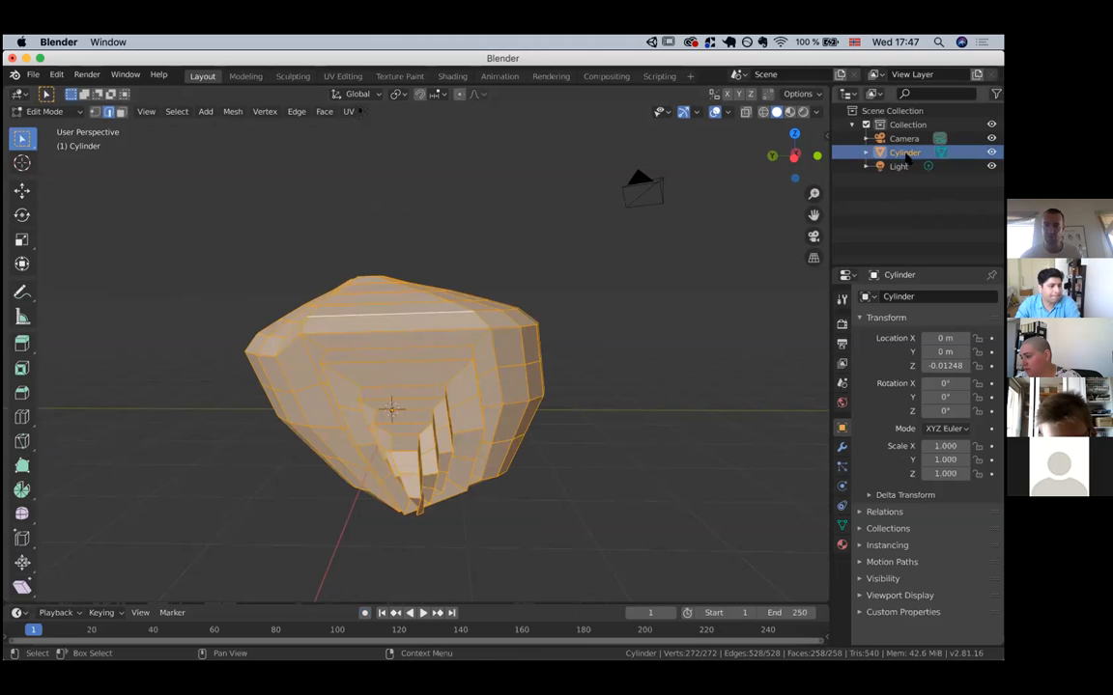
key("Tab")
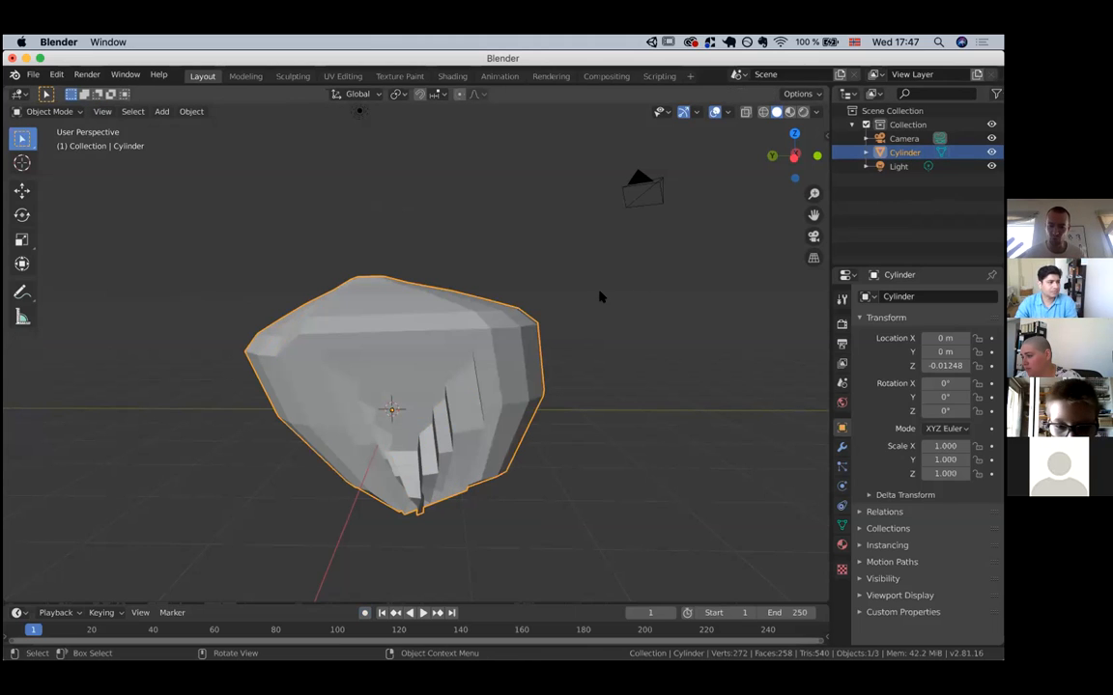
key("Tab")
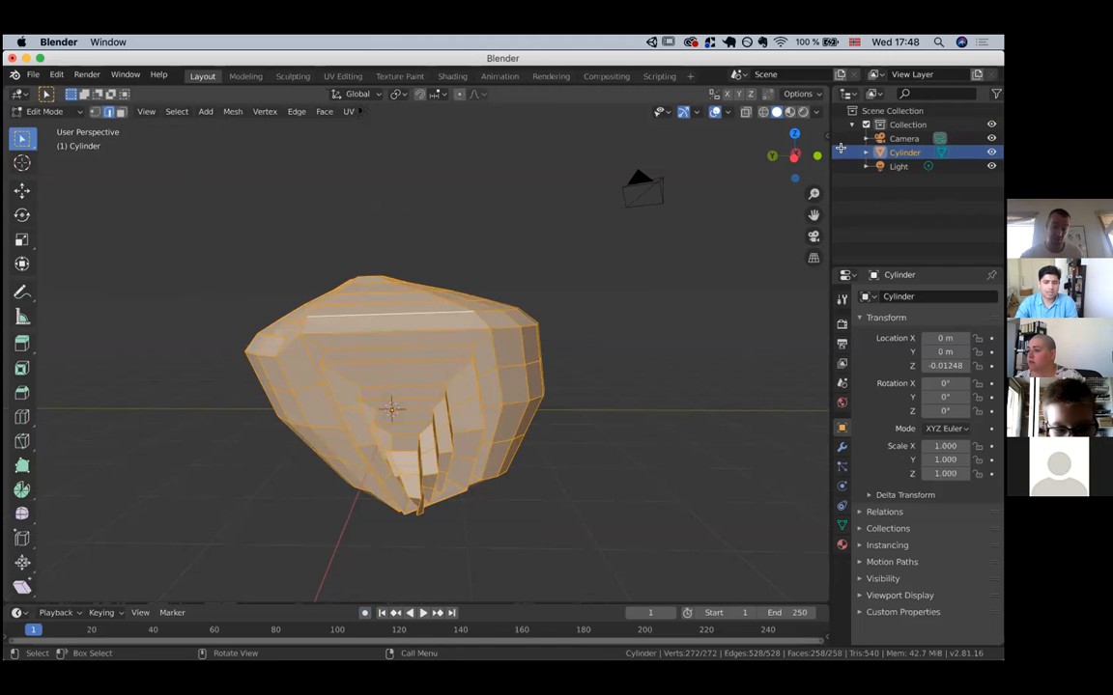
Delete the entire selected mesh and add a fresh cylinder primitive inside the same object.
middle_click_drag(534, 338, 536, 348)
key("x")
left_click(537, 346)
key("shift+a")
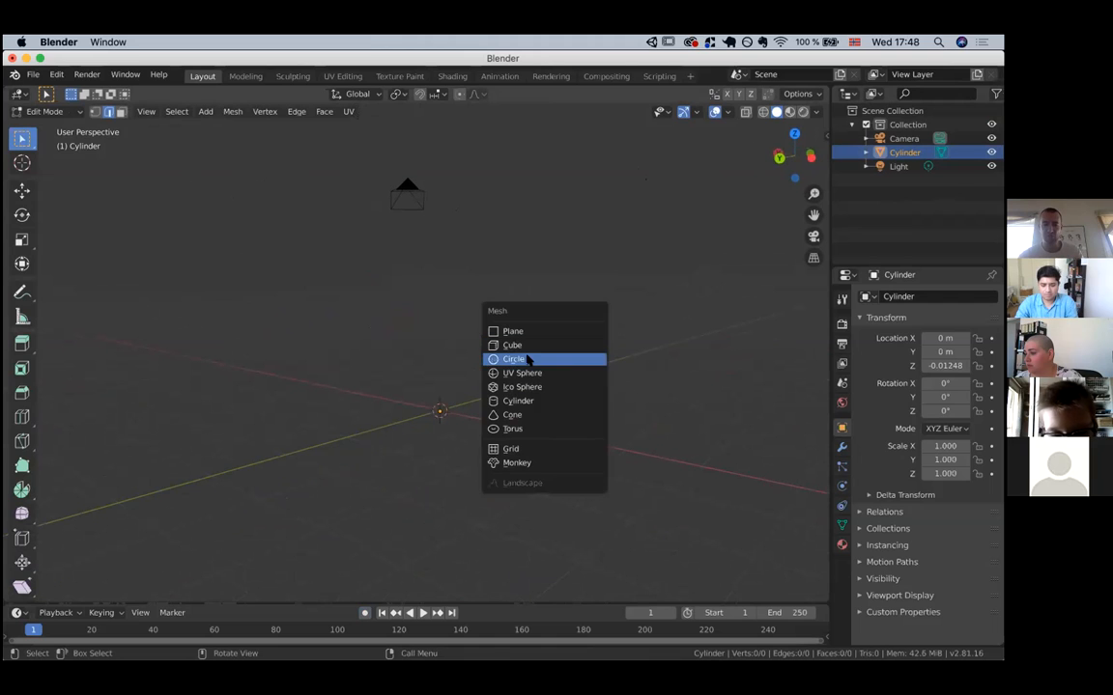
left_click(517, 401)
middle_click_drag(511, 404, 512, 405)
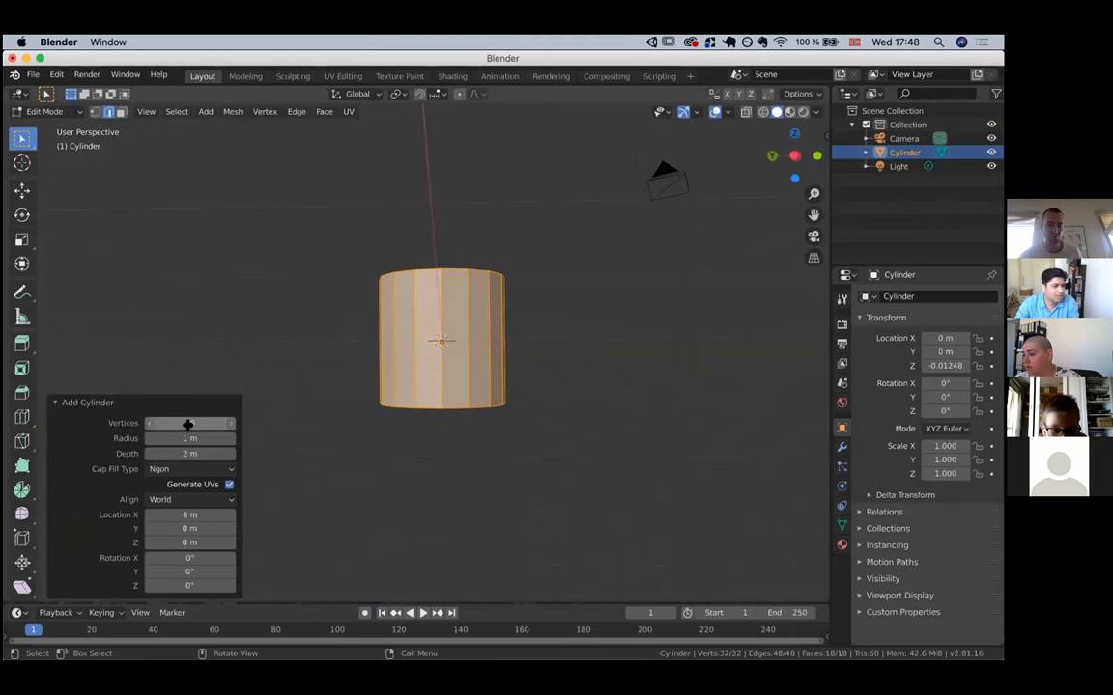
Select a single vertical side edge of the new cylinder and return to Object Mode.
scroll(493, 362, "up", 5)
left_click(503, 355)
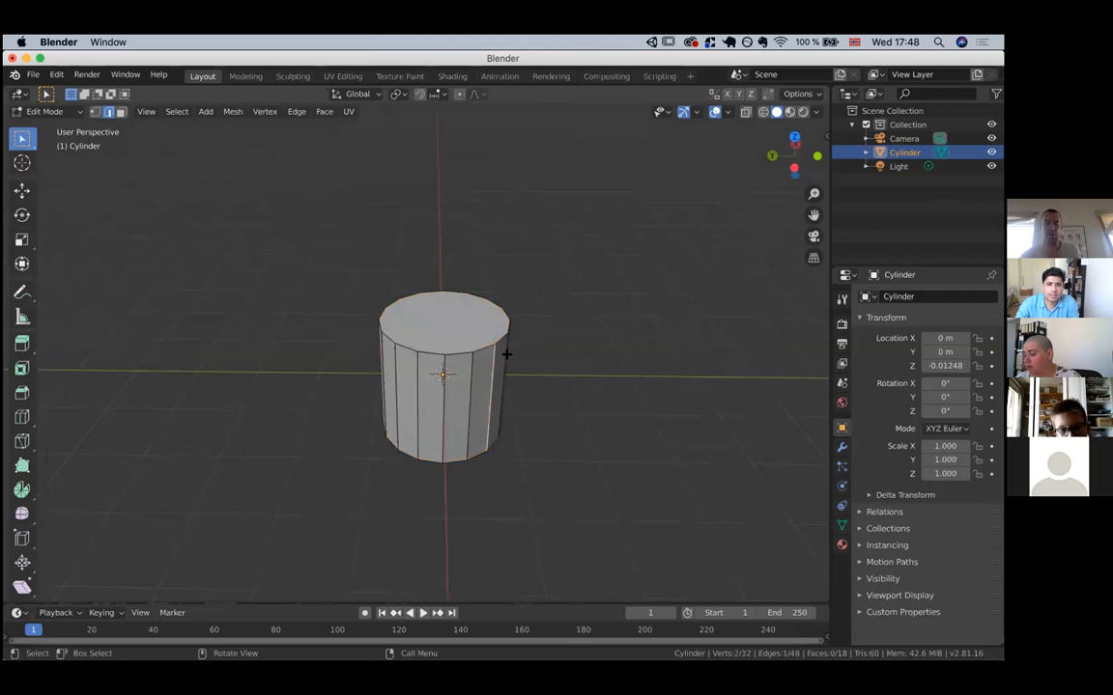
scroll(506, 353, "down", 3)
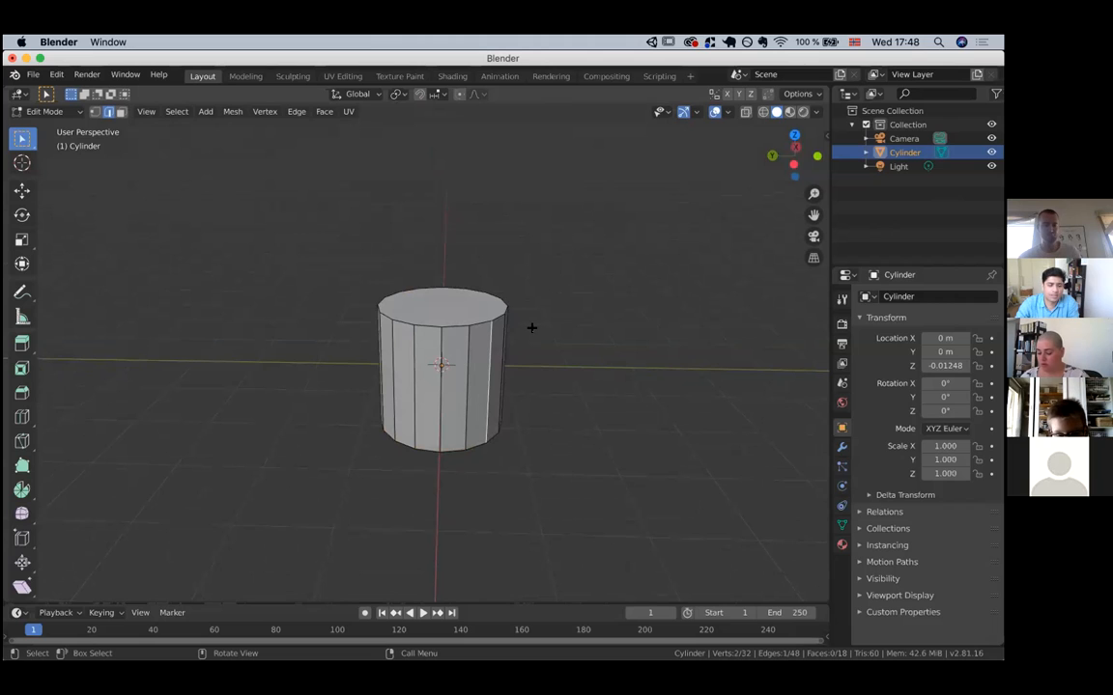
key("Tab")
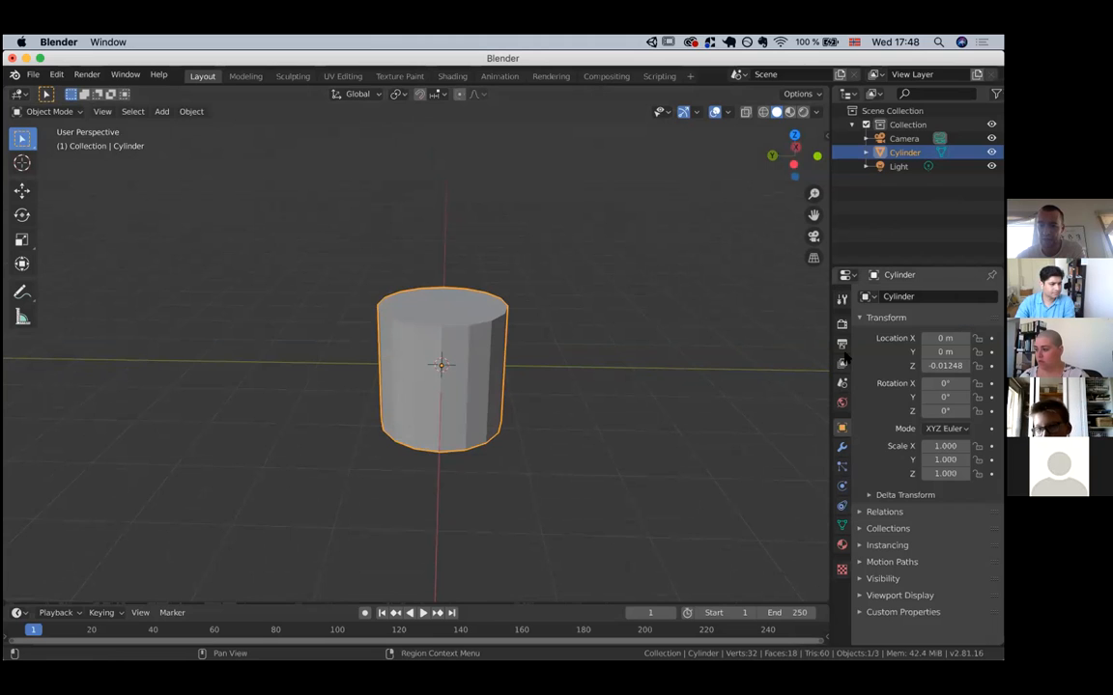
Add a Subdivision Surface modifier to the cylinder and view the smoothed shape.
left_click(841, 448)
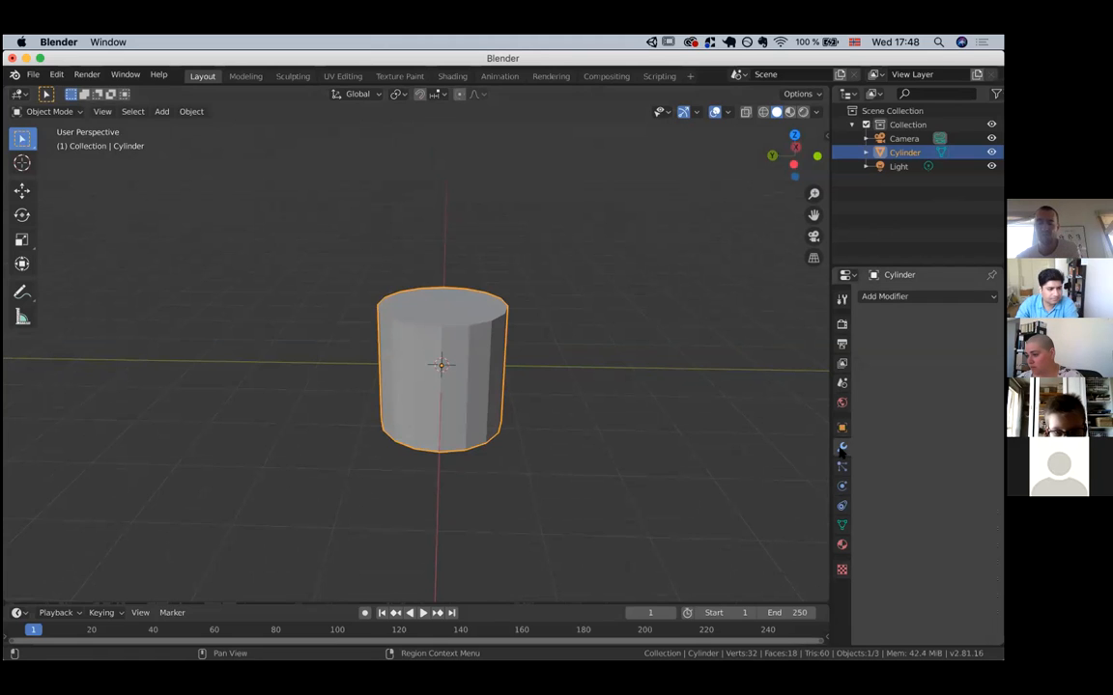
left_click(952, 296)
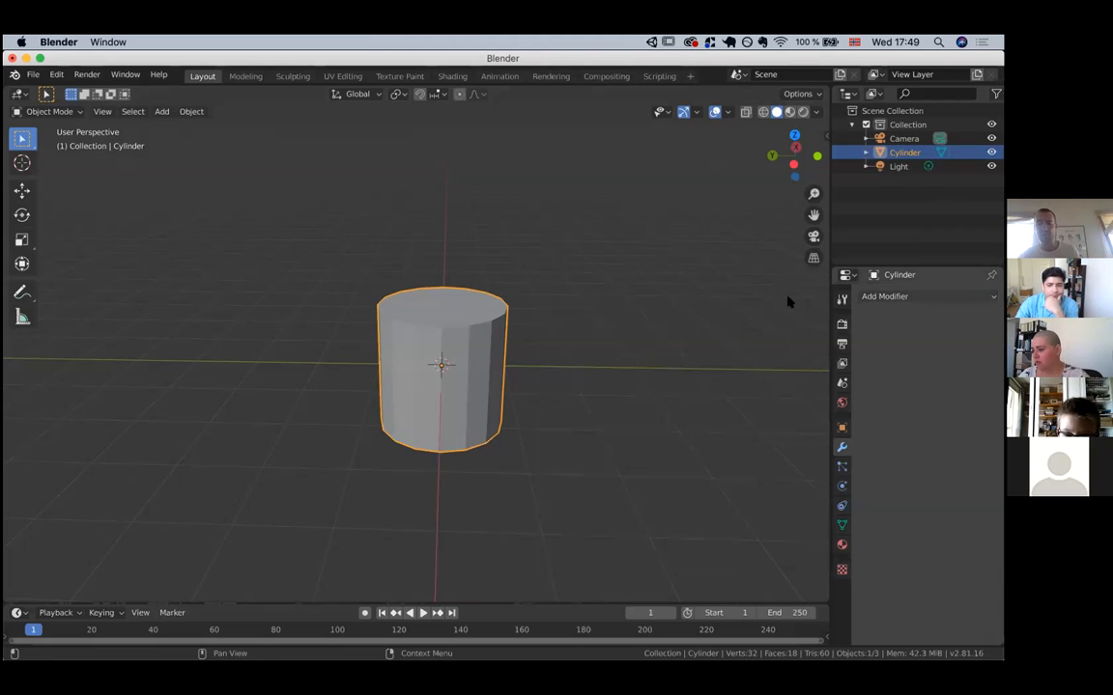
left_click(905, 296)
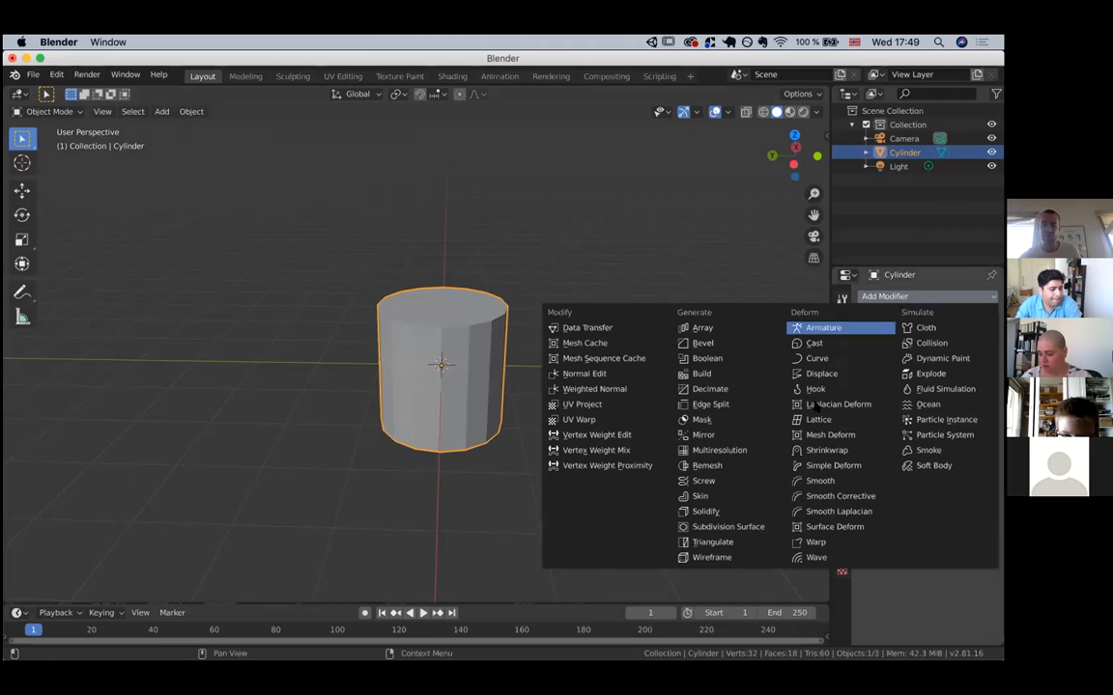
left_click(740, 527)
scroll(551, 406, "left", 5)
scroll(551, 406, "left", 5)
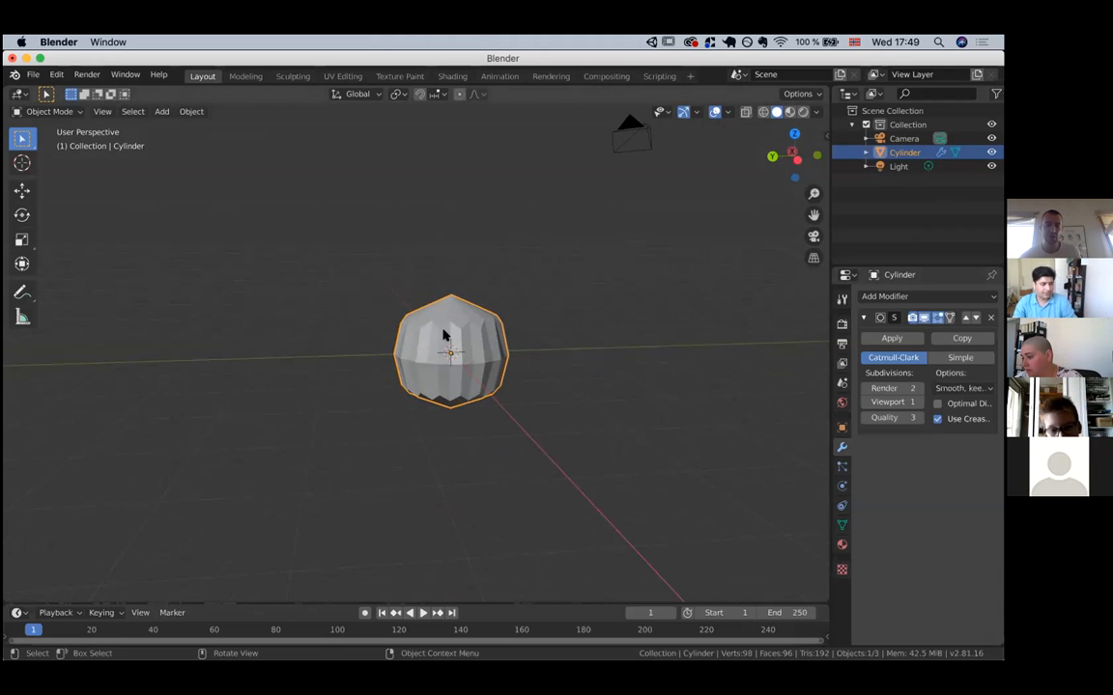
scroll(445, 335, "right", 2)
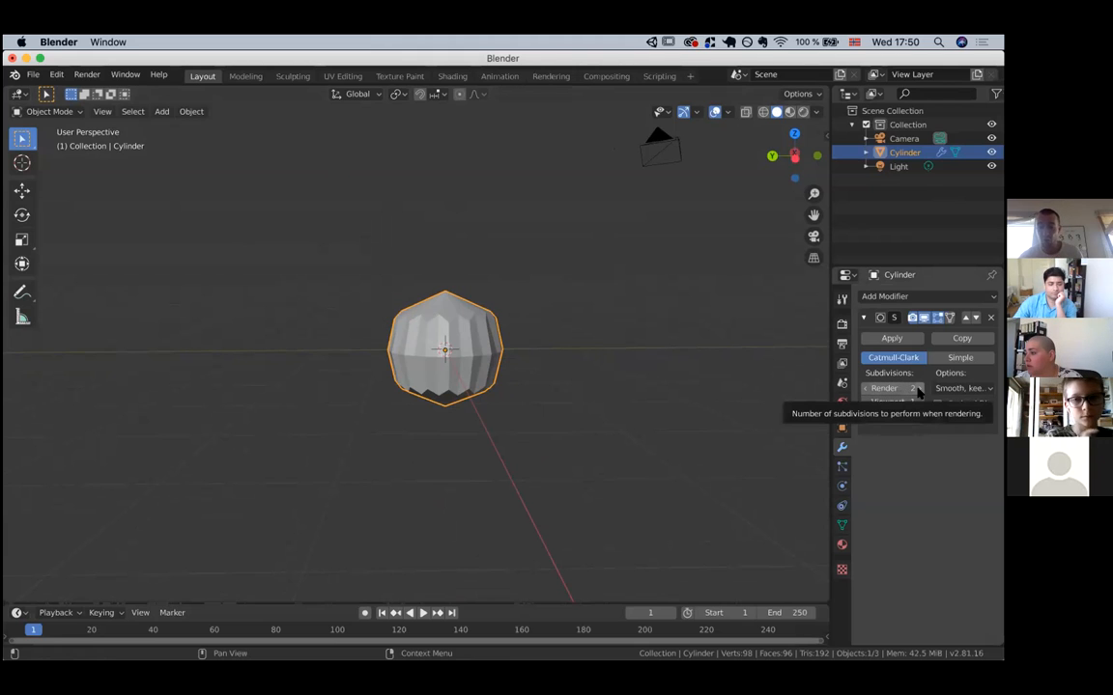
Try 3 render subdivisions, then set the modifier's Render and Viewport subdivisions both to 2.
left_click(918, 388)
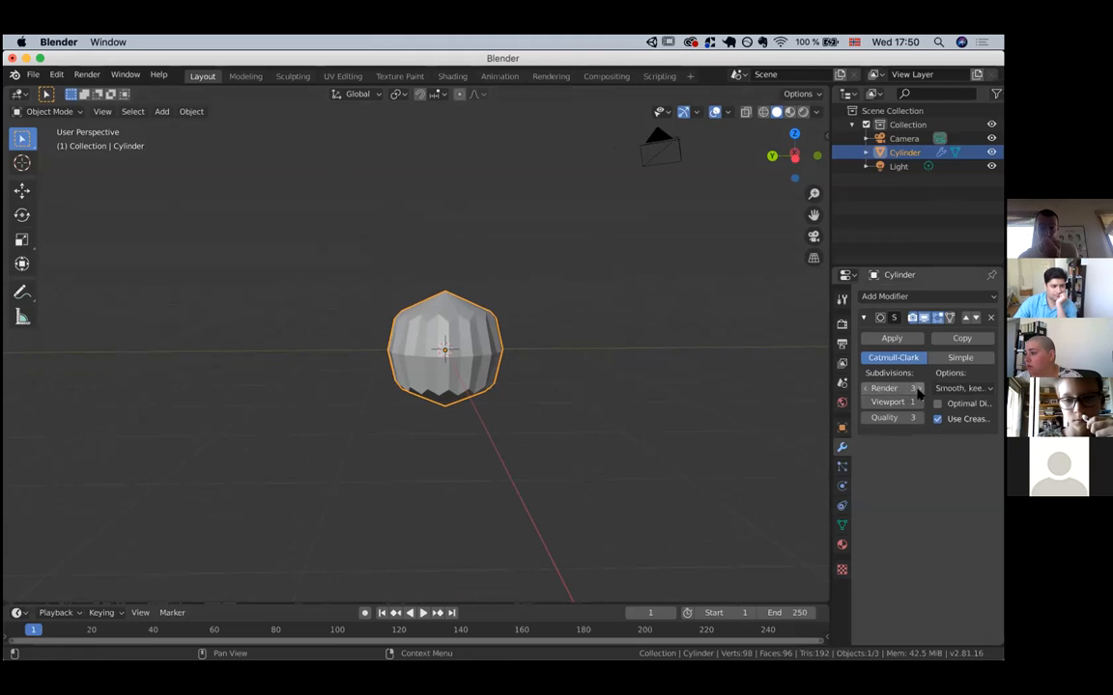
left_click(866, 388)
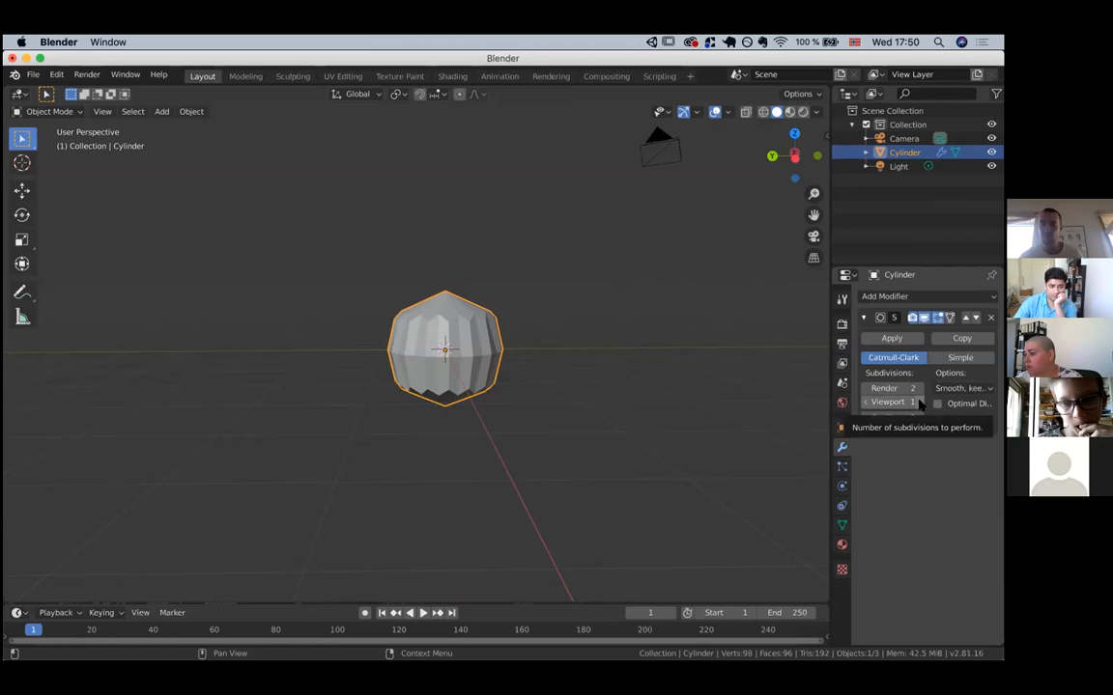
left_click(918, 401)
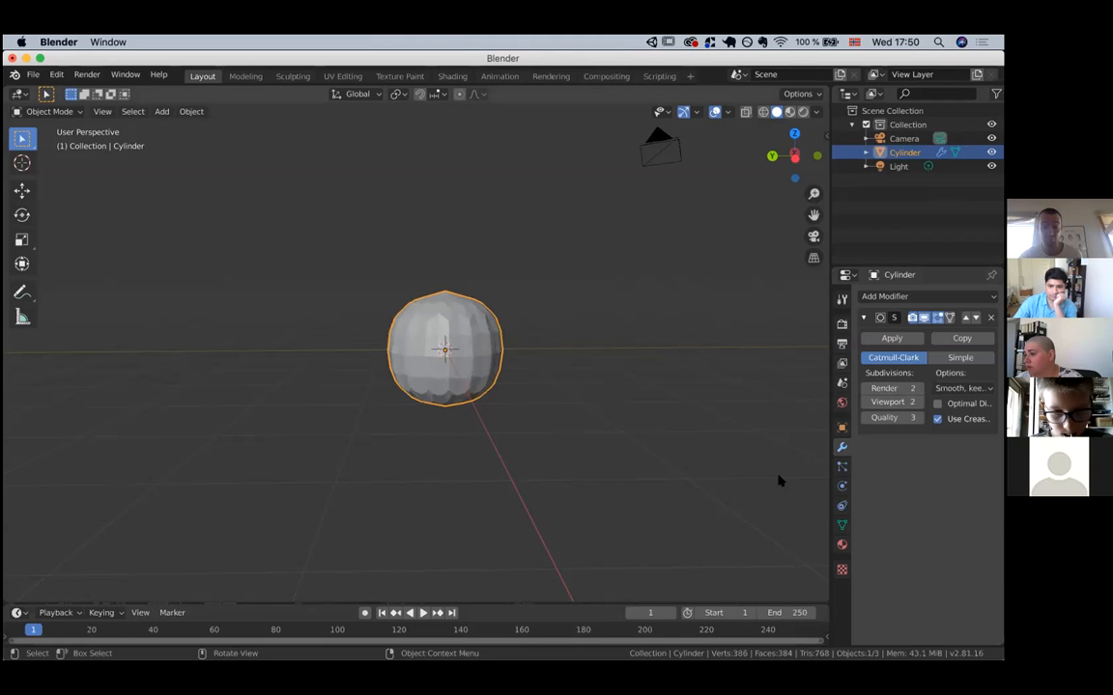
left_click(917, 402)
left_click(866, 402)
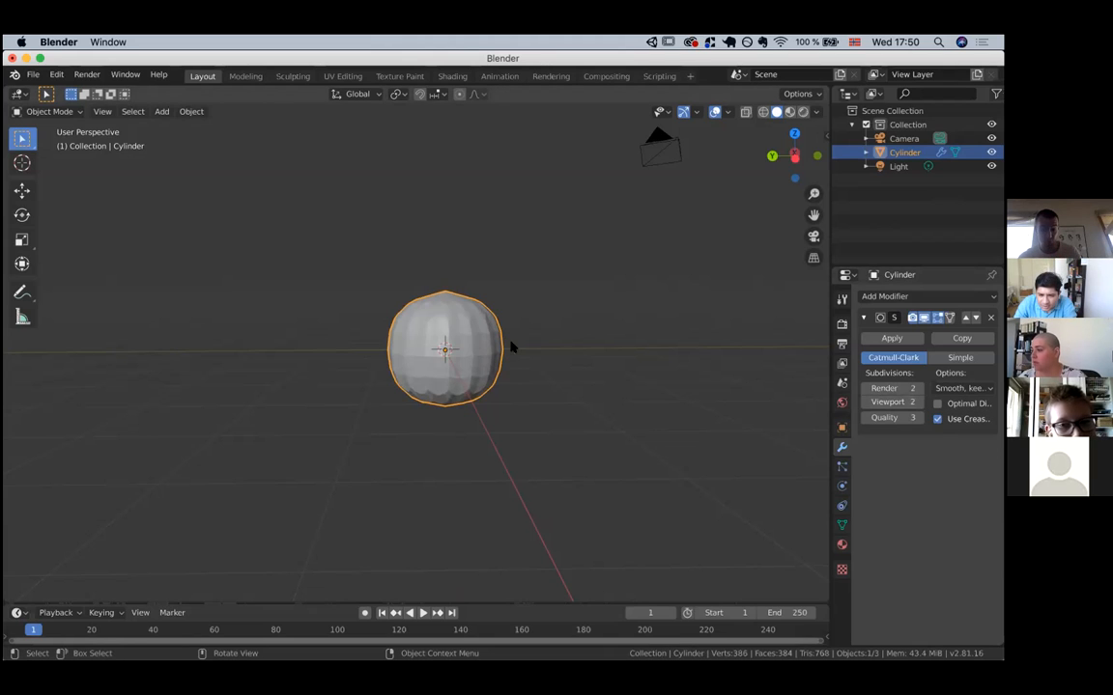
Enter Edit Mode on the subdivided cylinder and compare its mesh cage with the smoothed shape.
key("Tab")
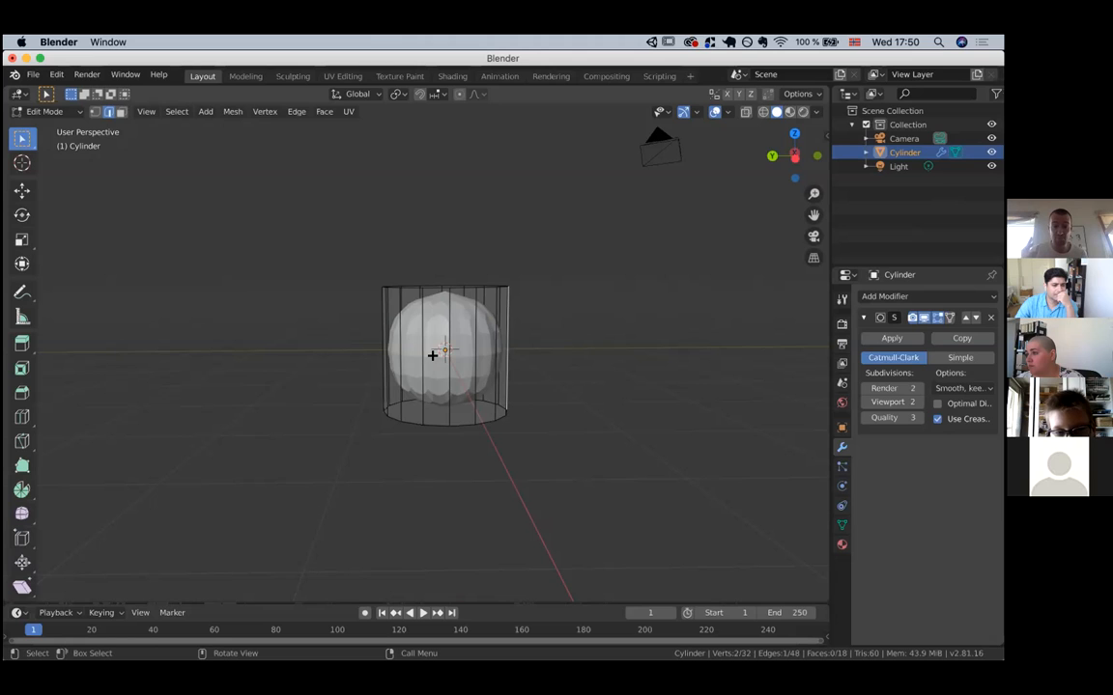
middle_click_drag(432, 356, 503, 348)
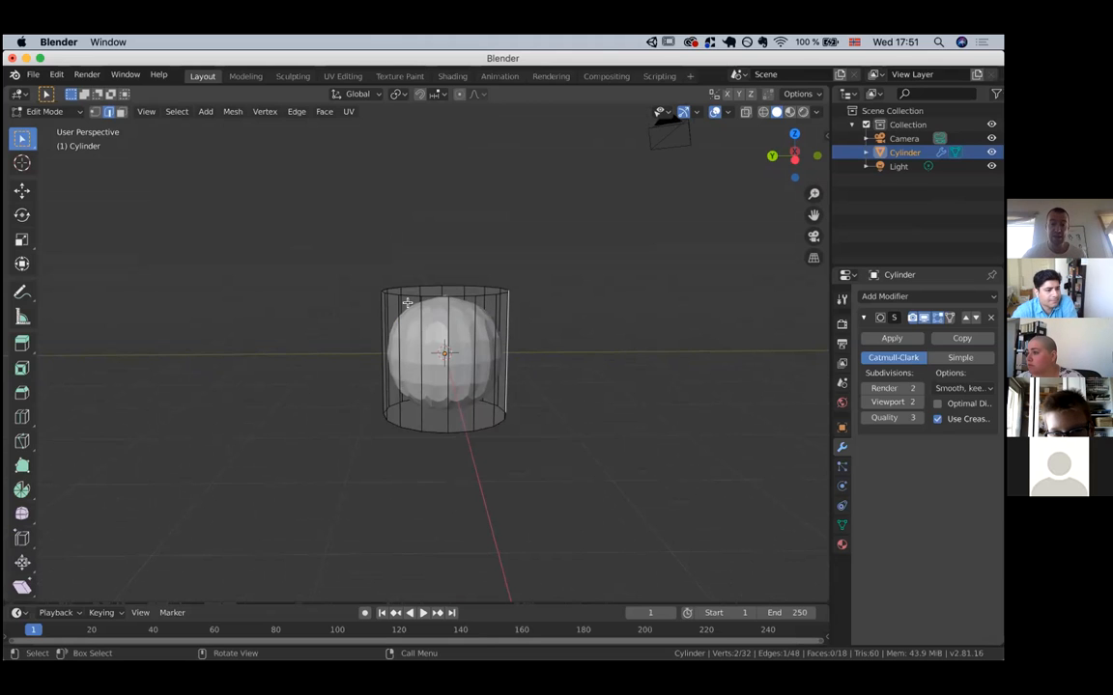
scroll(407, 303, "up", 2)
middle_click_drag(407, 302, 368, 272)
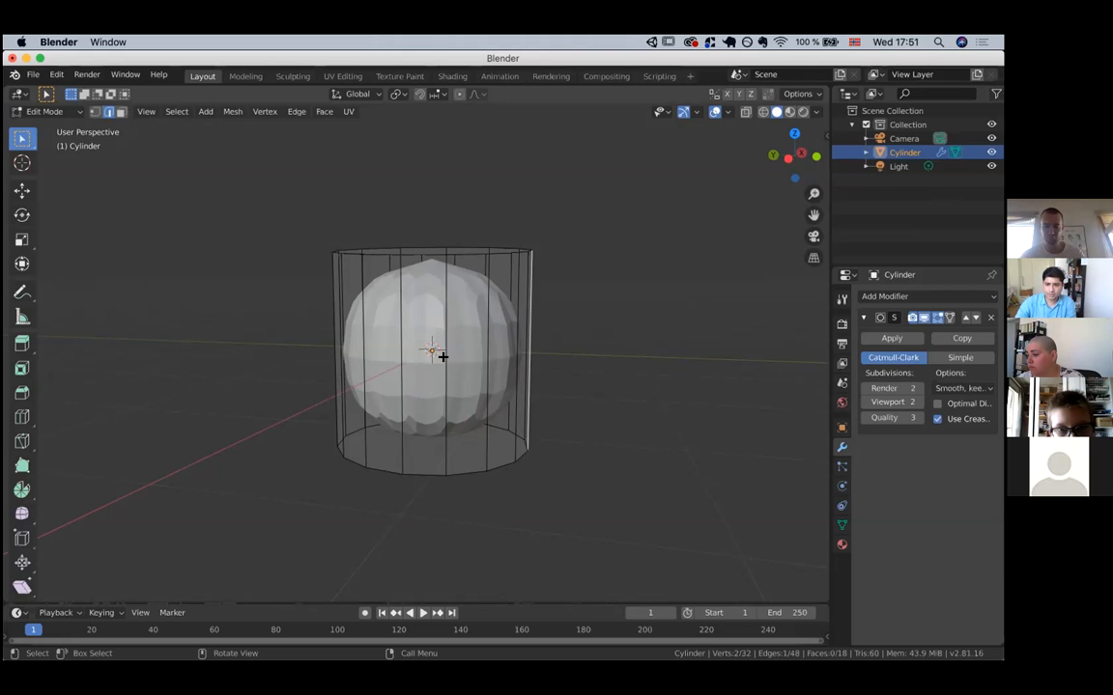
Try supporting loop cuts close to the cylinder's top and bottom rims, then undo both.
key("ctrl+r")
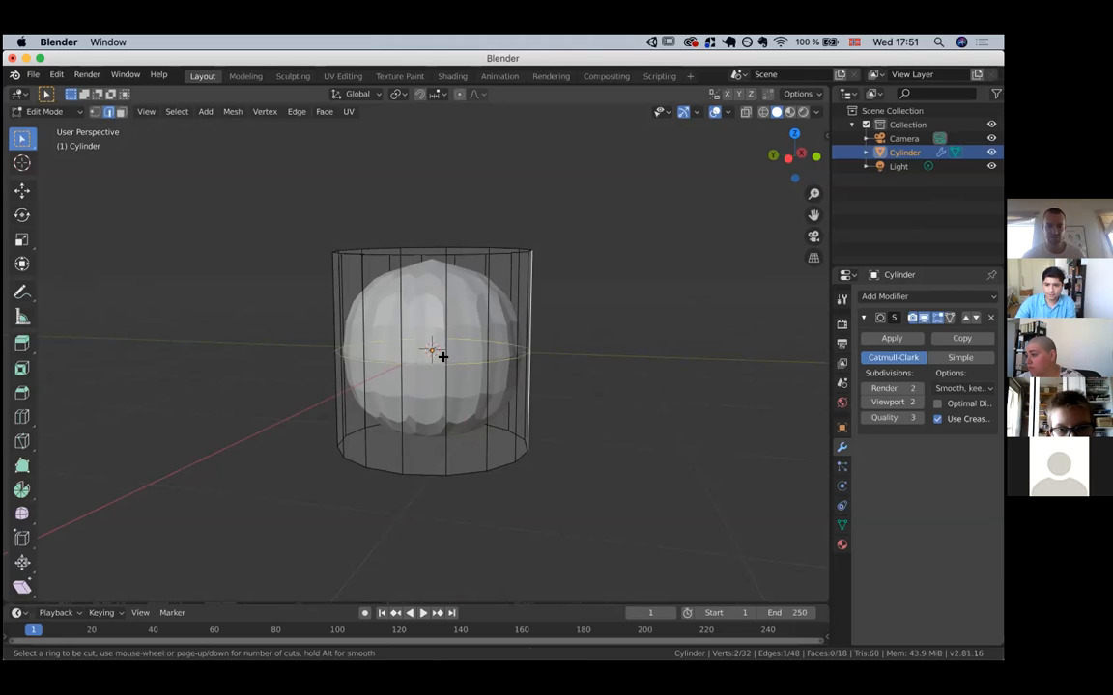
left_click(435, 353)
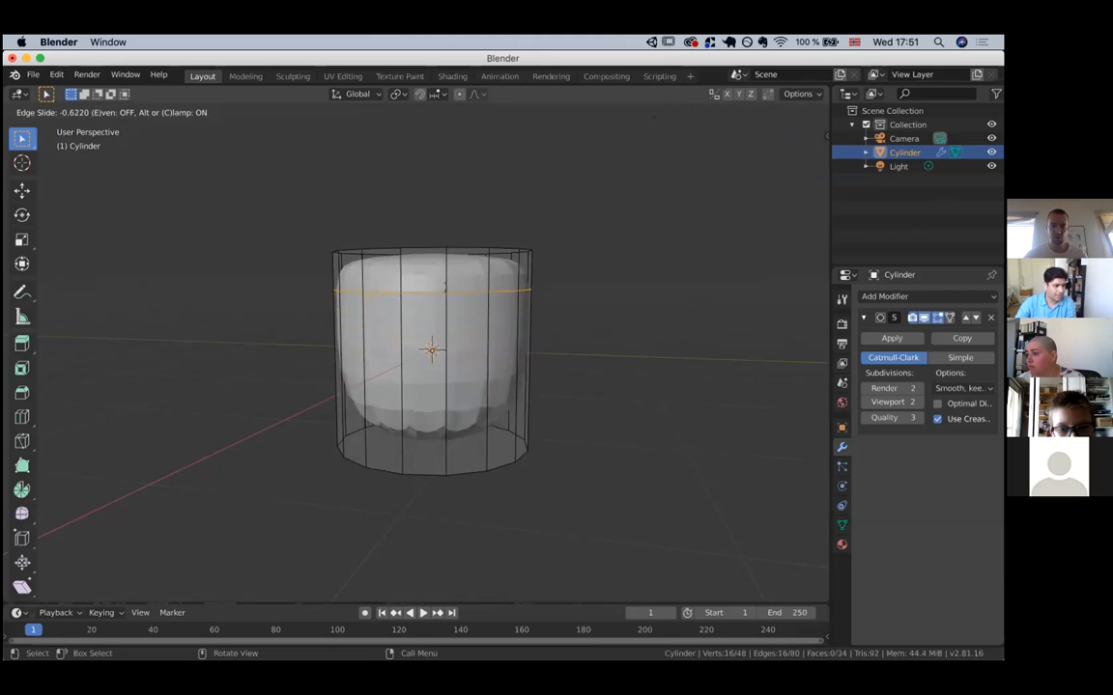
left_click(453, 355)
key("ctrl+r")
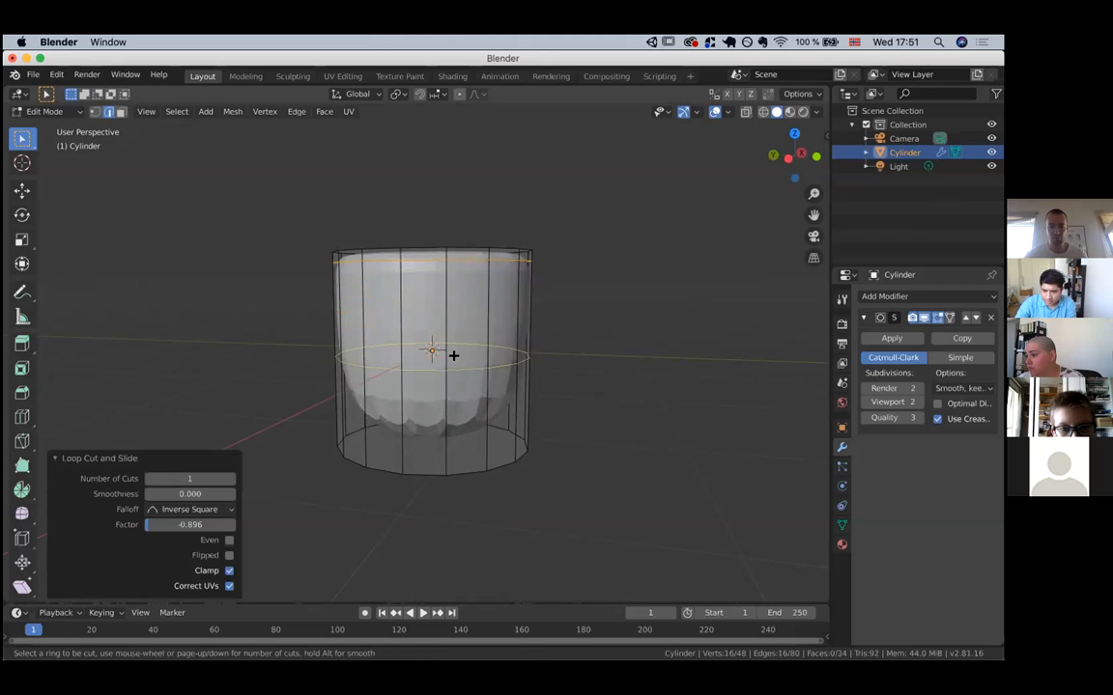
left_click(453, 356)
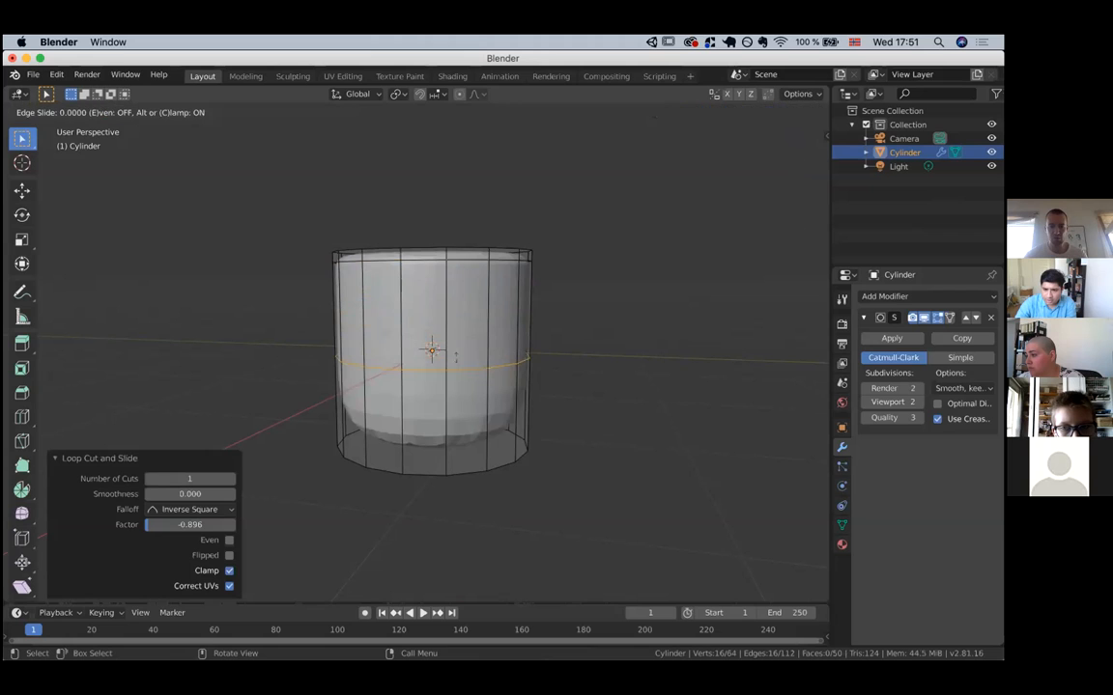
left_click(455, 460)
middle_click_drag(455, 461, 447, 432)
key("ctrl+z")
key("ctrl+z")
Add a loop cut near the top rim at a factor of about -0.973 and another near the bottom rim at about 0.975.
key("ctrl+r")
left_click(441, 370)
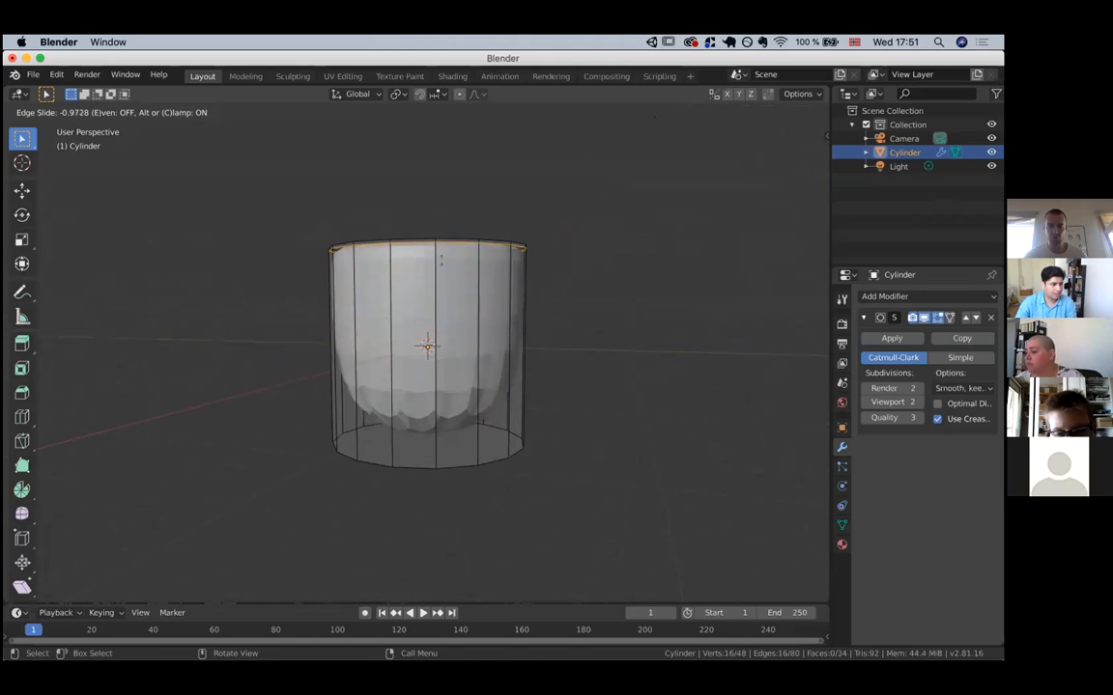
left_click(441, 257)
key("ctrl+r")
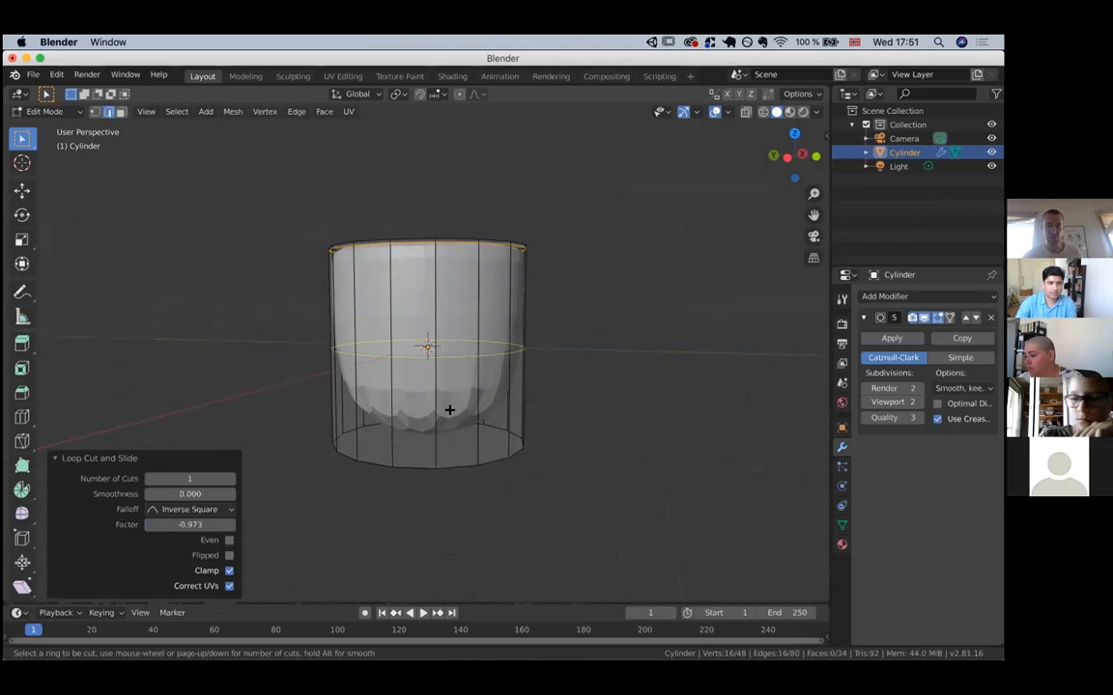
left_click(449, 409)
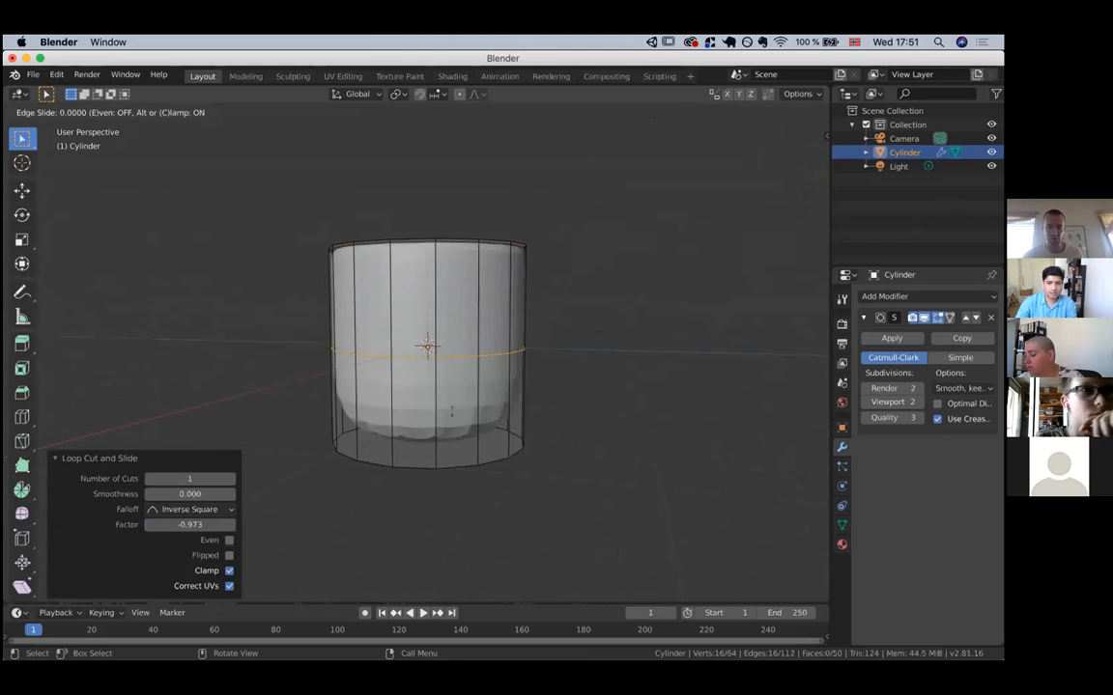
left_click(448, 520)
Try to add a loop cut across the cylinder's top cap with a slide factor of 0.
scroll(448, 520, "up", 10)
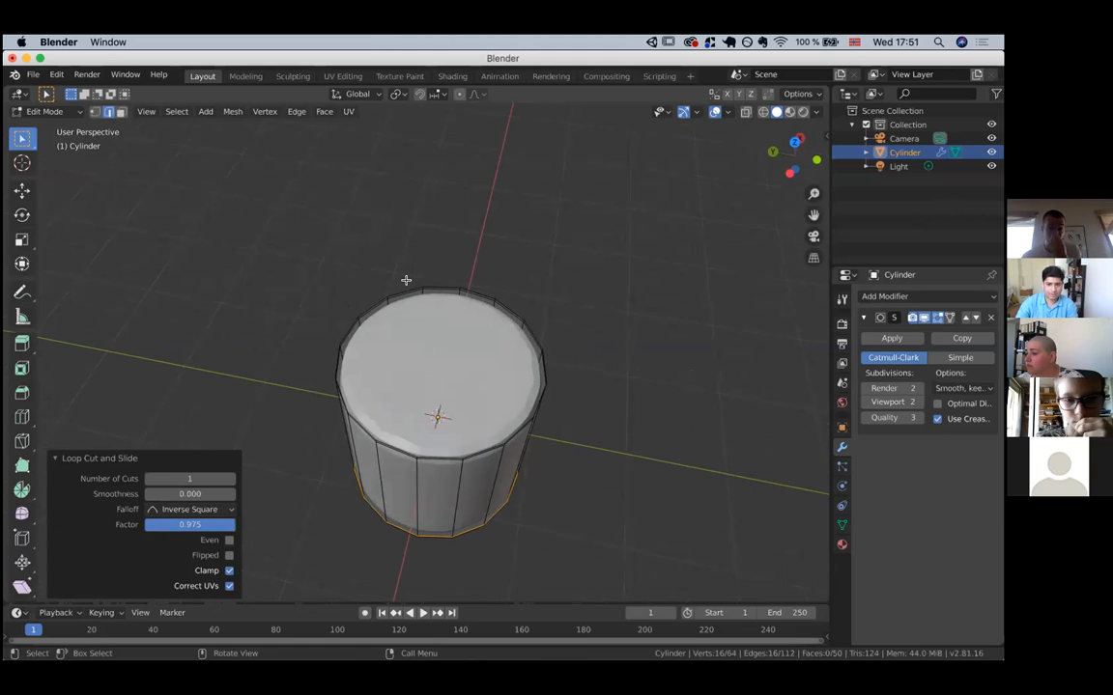
key("ctrl+r")
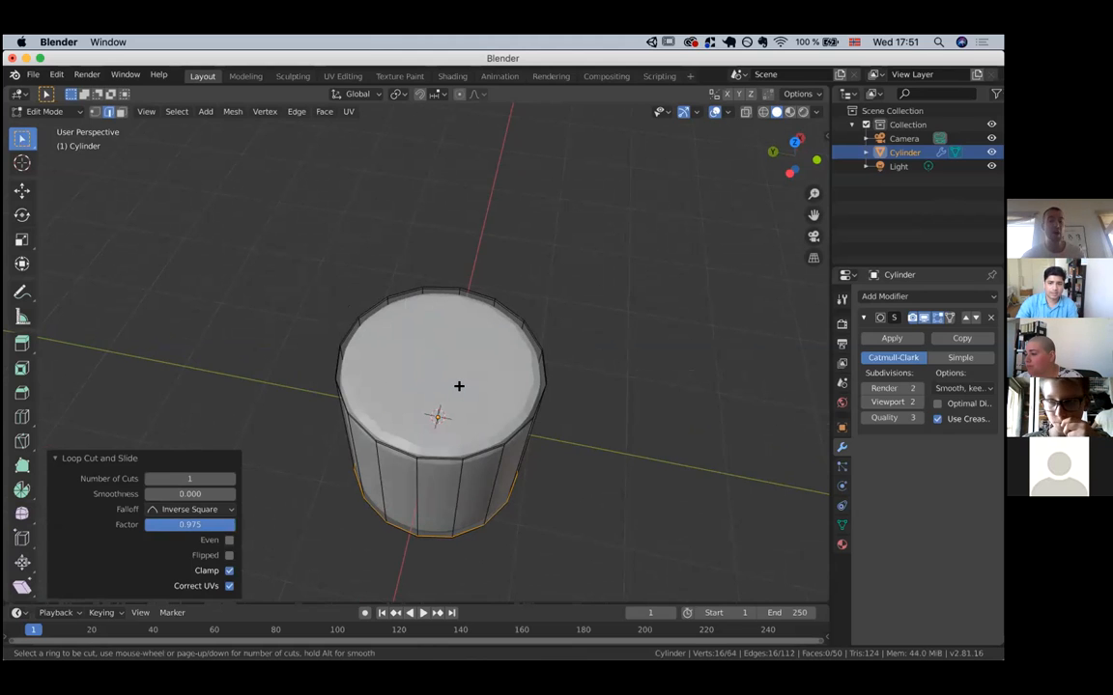
left_click(467, 335)
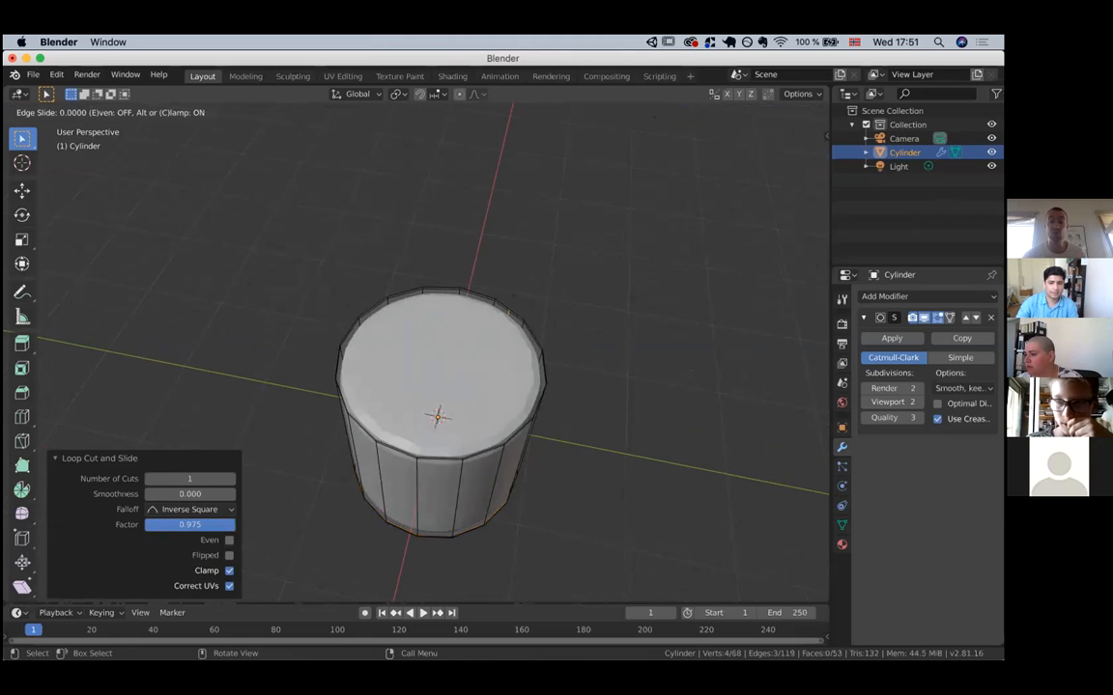
left_click(509, 291)
scroll(509, 290, "down", 5)
scroll(509, 291, "up", 3)
Select the cylinder's top cap in face select mode and inset it by about 0.037 m.
left_click(119, 112)
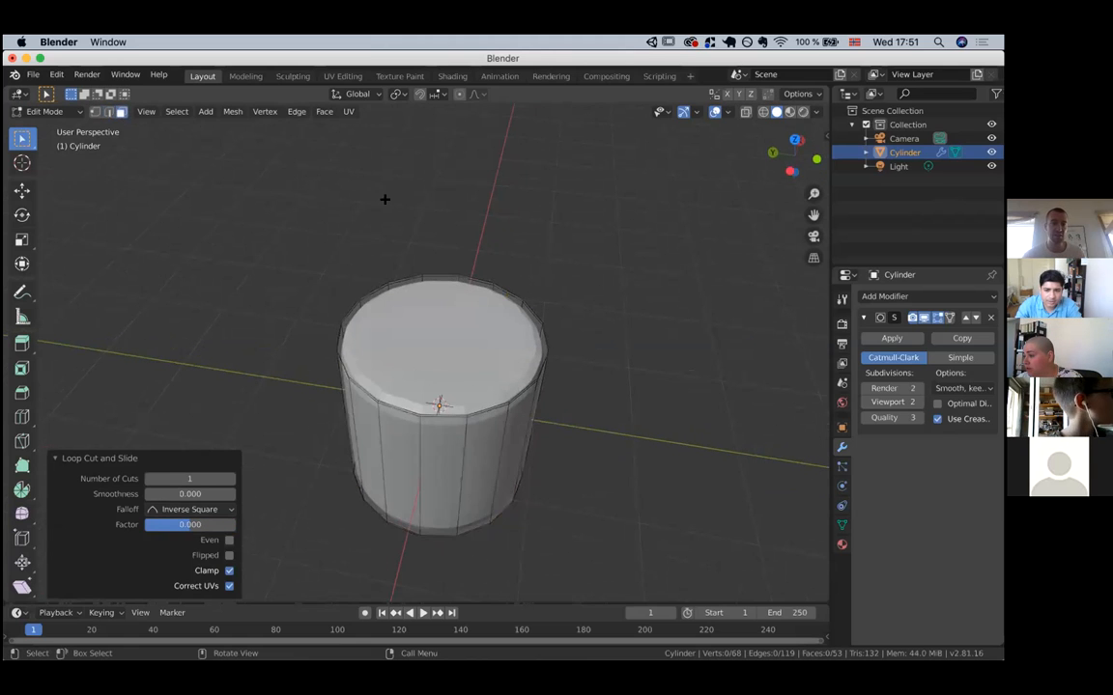
left_click(460, 342)
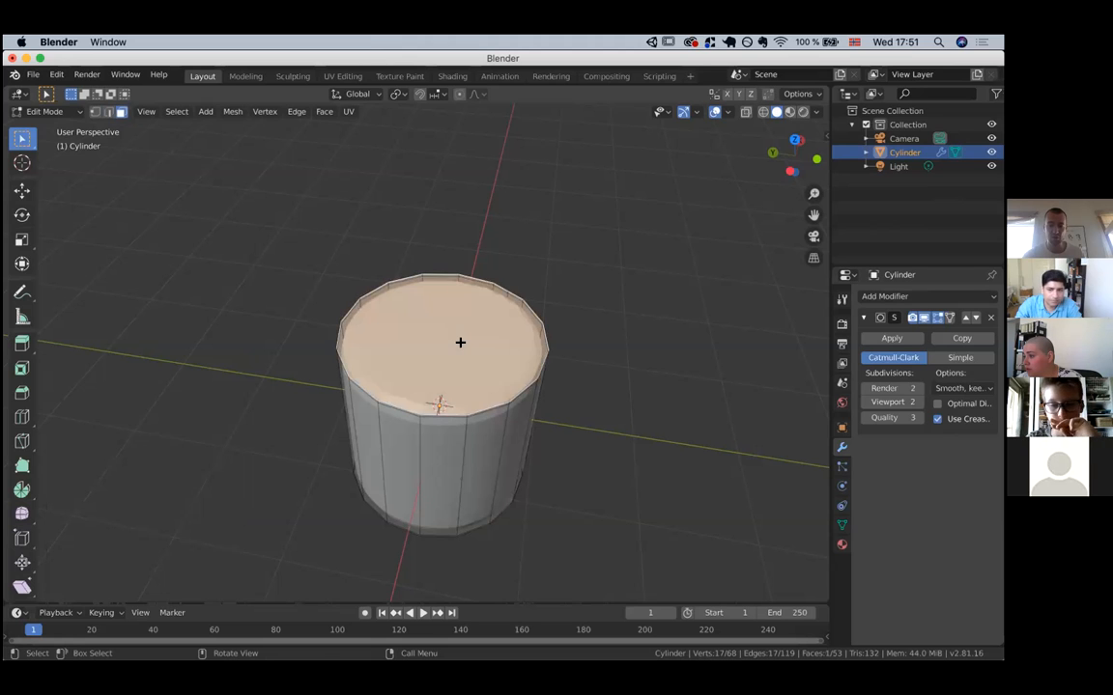
scroll(461, 343, "down", 3)
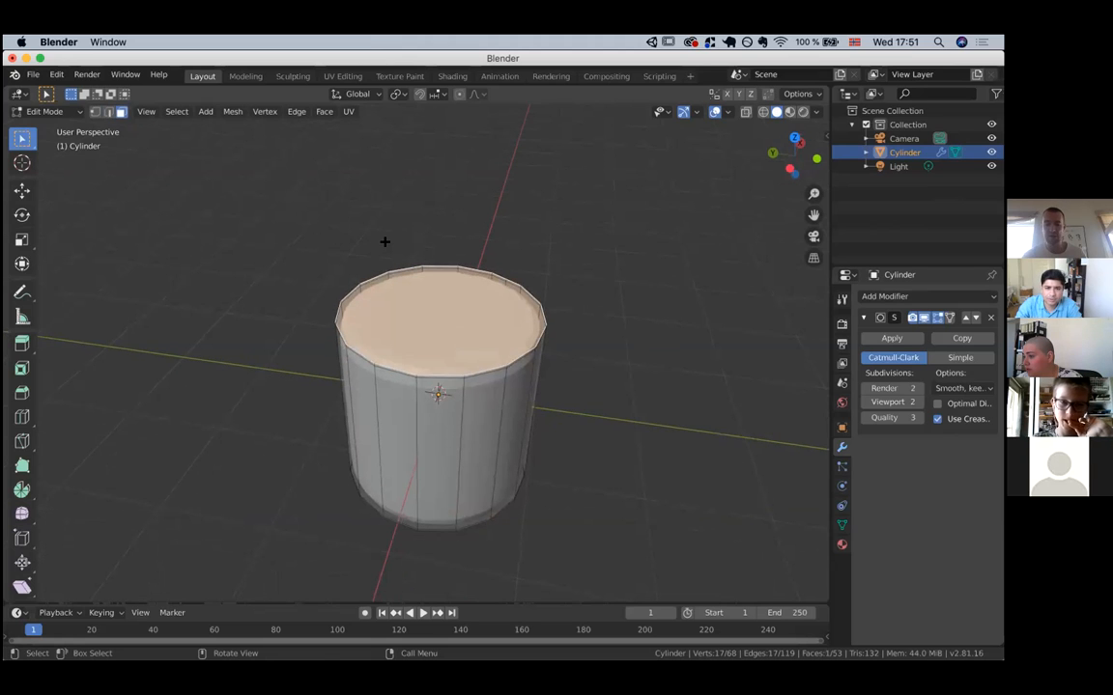
key("i")
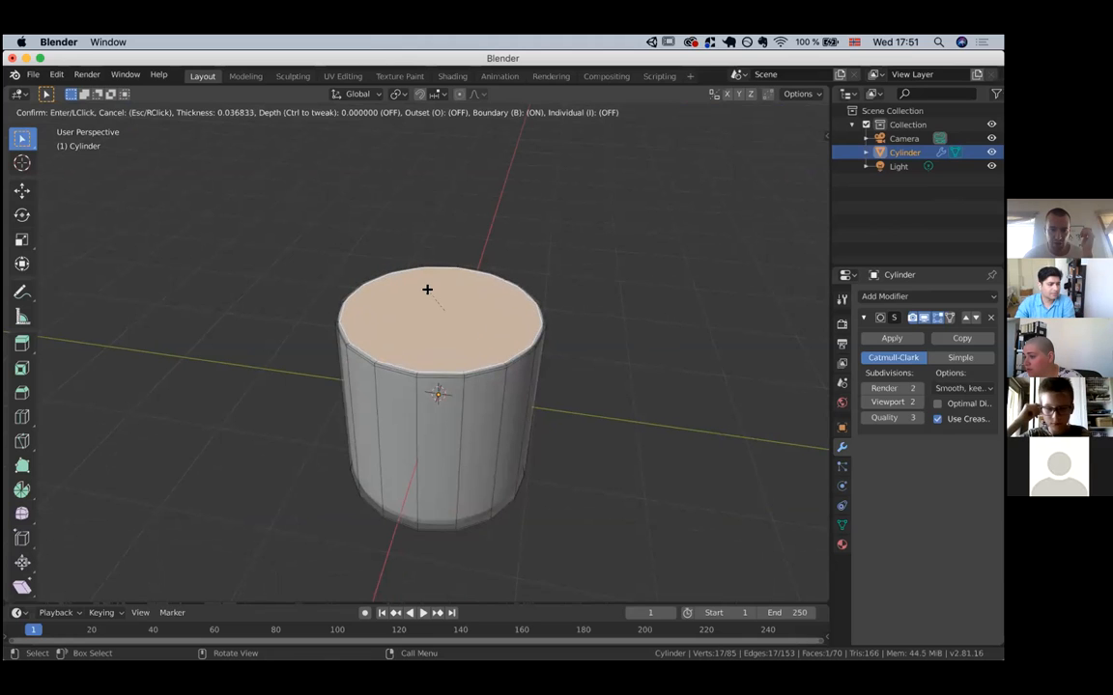
left_click(427, 288)
Select the cylinder's bottom cap face and inset it by about 0.025 m.
middle_click_drag(427, 289, 440, 318)
left_click(440, 319)
key("i")
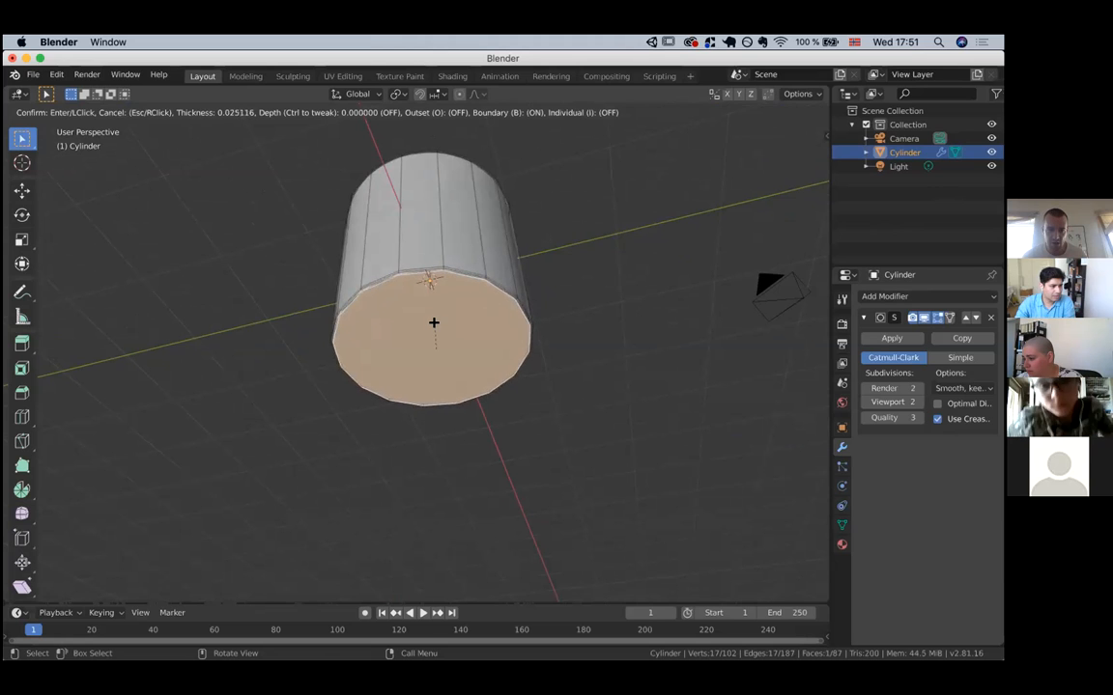
left_click(433, 323)
middle_click_drag(435, 322, 455, 262)
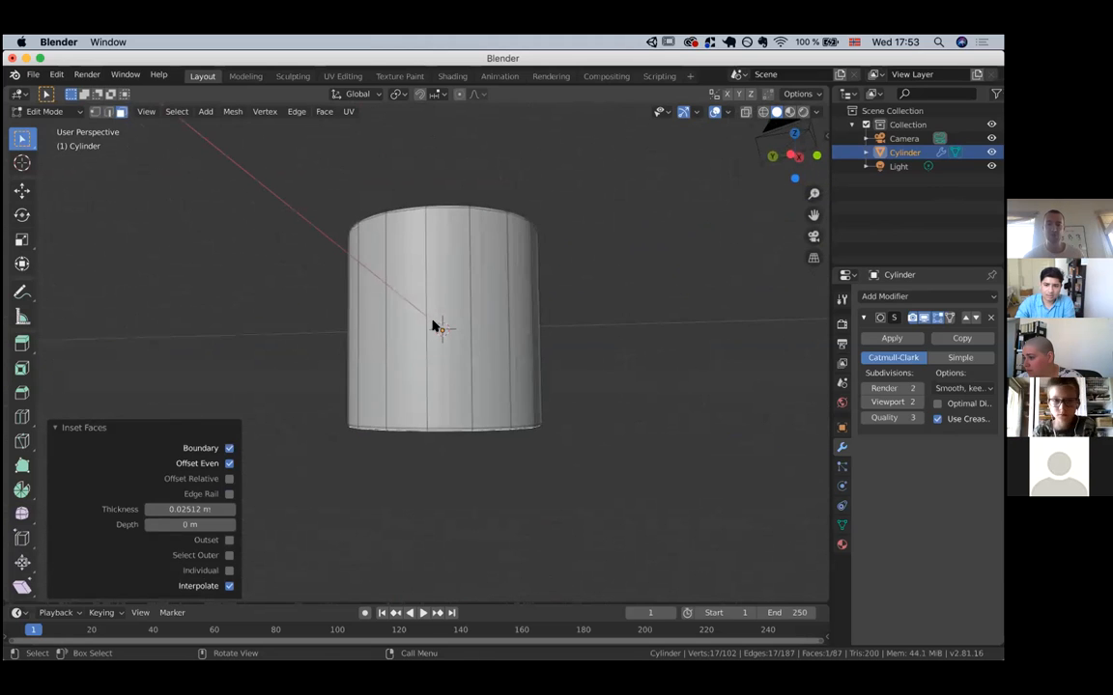
Return to Object Mode and examine the cylinder's rims, caps and side surface from several angles.
key("Tab")
scroll(377, 249, "up", 4)
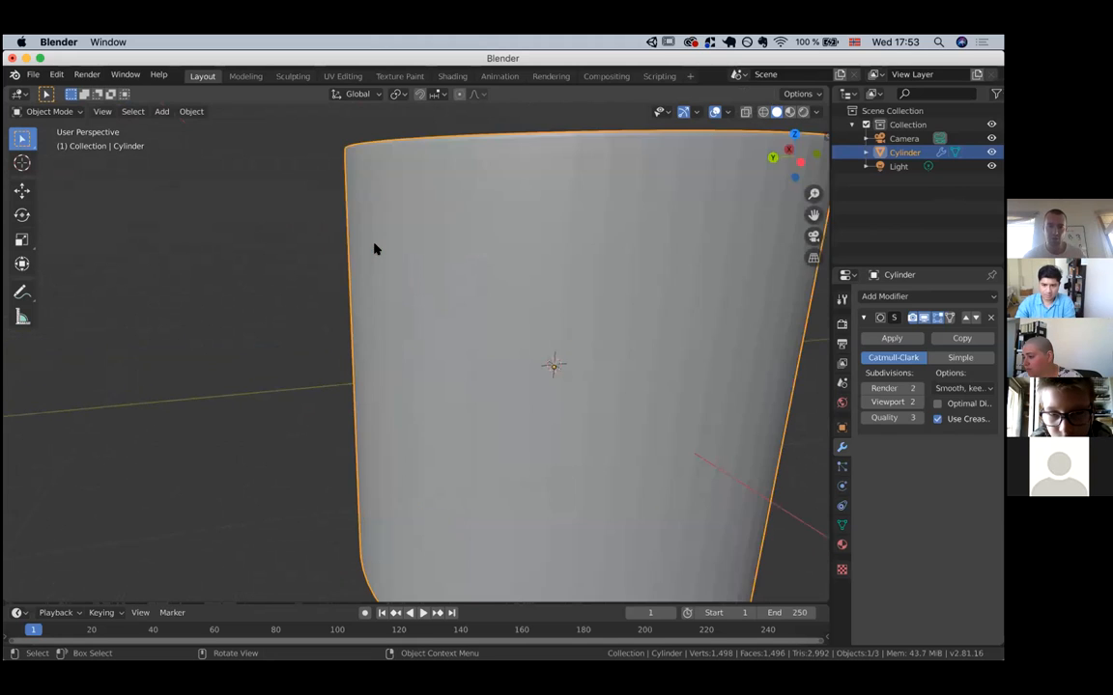
middle_click_drag(373, 248, 443, 245)
scroll(444, 245, "down", 4)
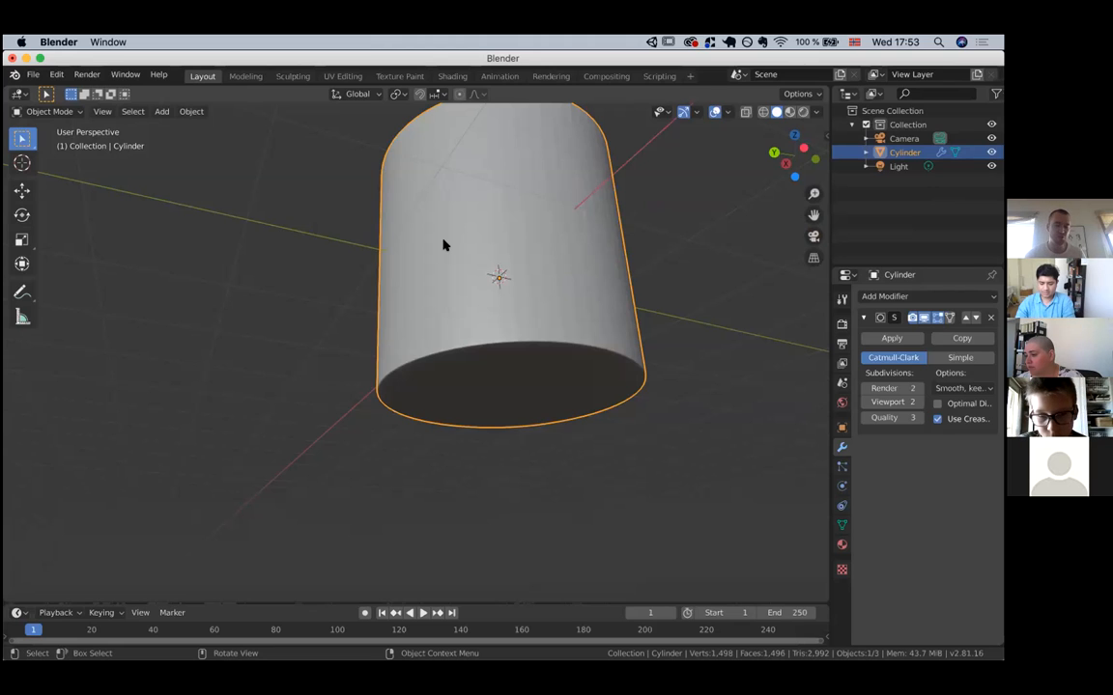
middle_click_drag(444, 246, 476, 214)
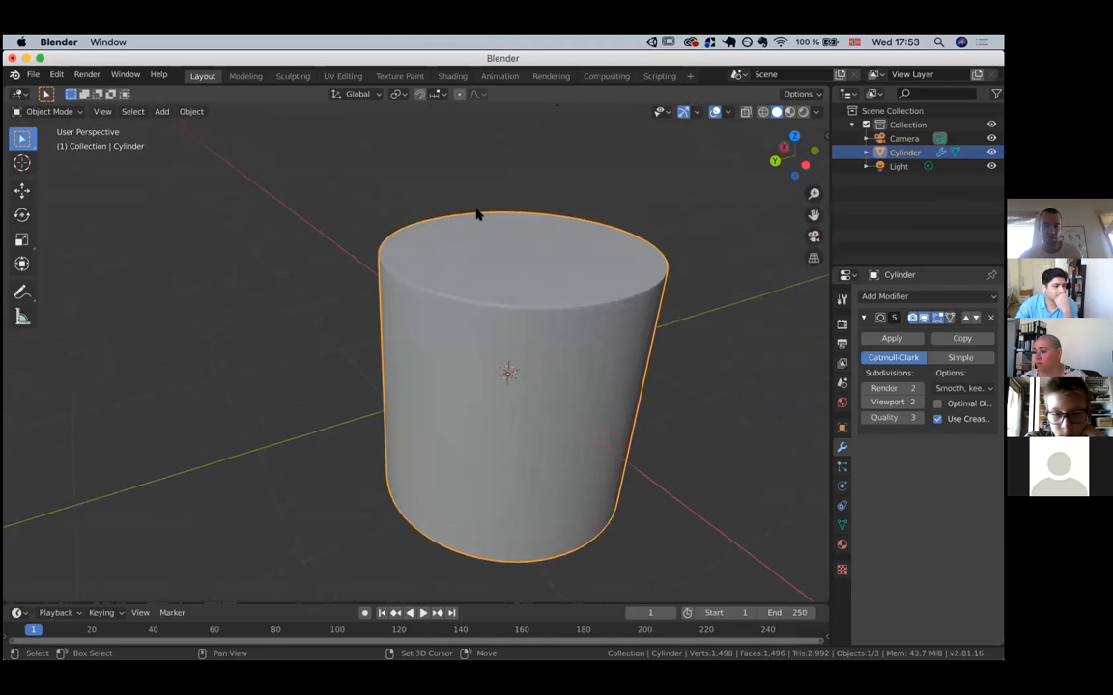
scroll(476, 214, "up", 3, "shift")
scroll(476, 215, "up", 4)
scroll(477, 214, "down", 3, "shift")
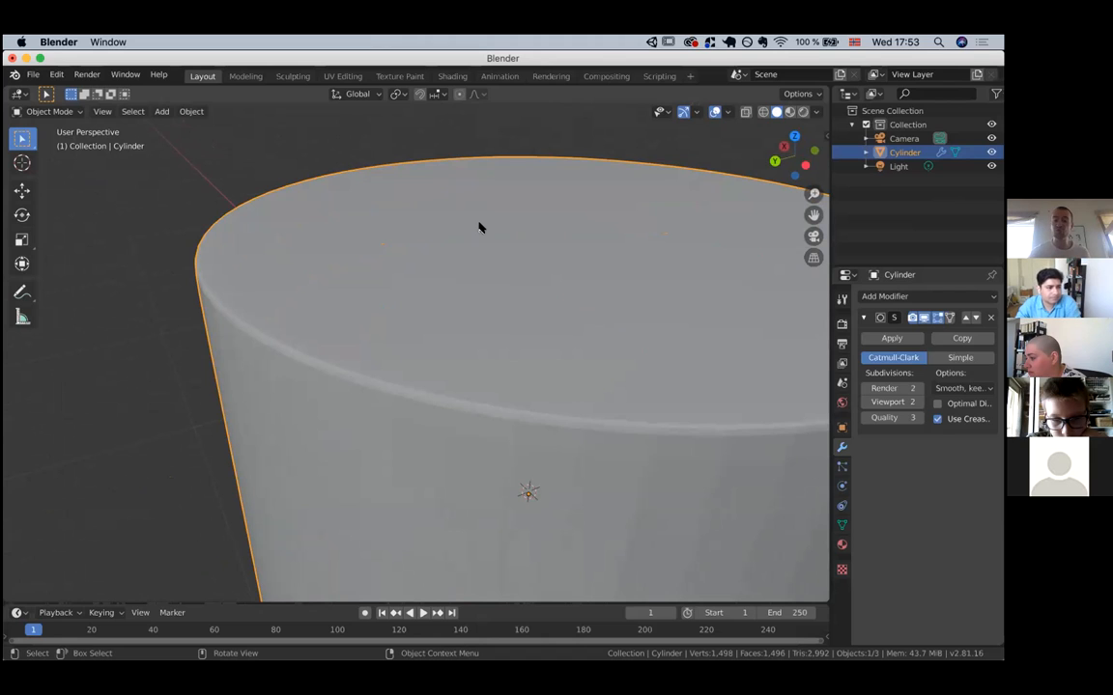
scroll(481, 230, "down", 2)
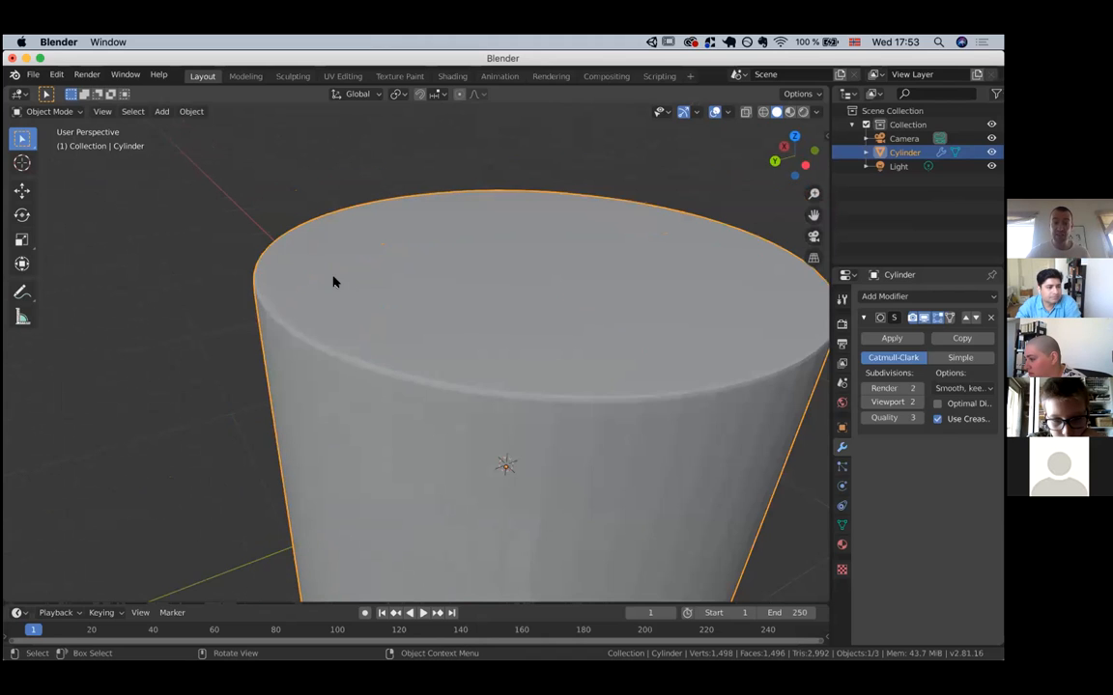
middle_click_drag(333, 276, 254, 278)
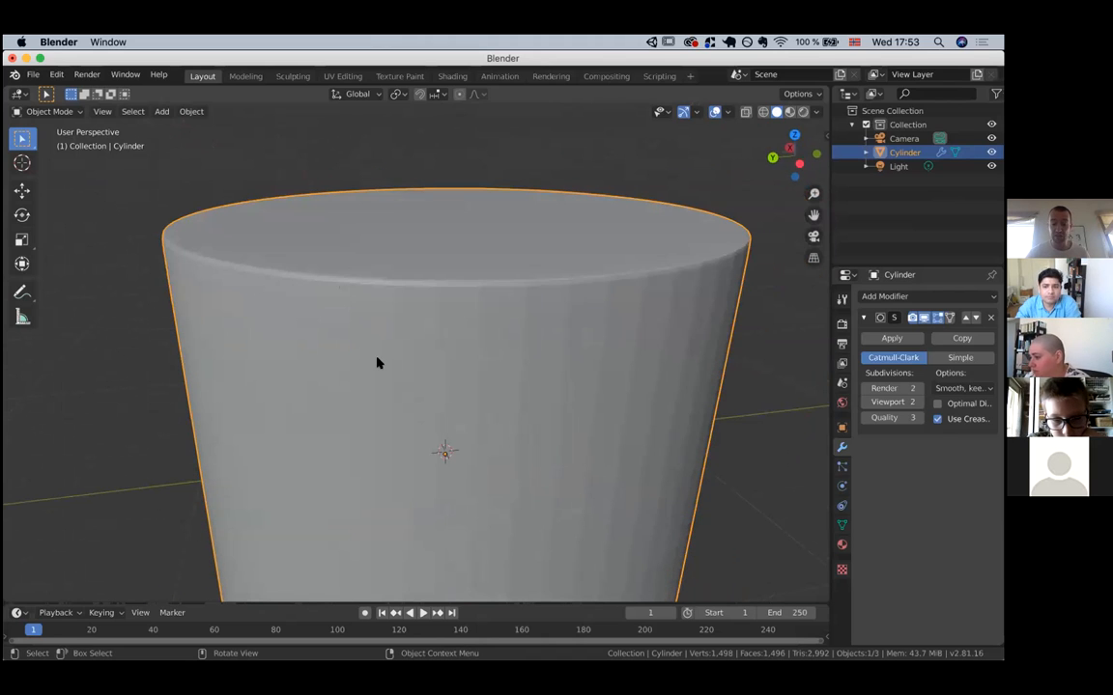
scroll(377, 363, "down", 3)
middle_click_drag(377, 363, 446, 345)
Apply Shade Smooth to the cylinder object.
left_click(270, 246)
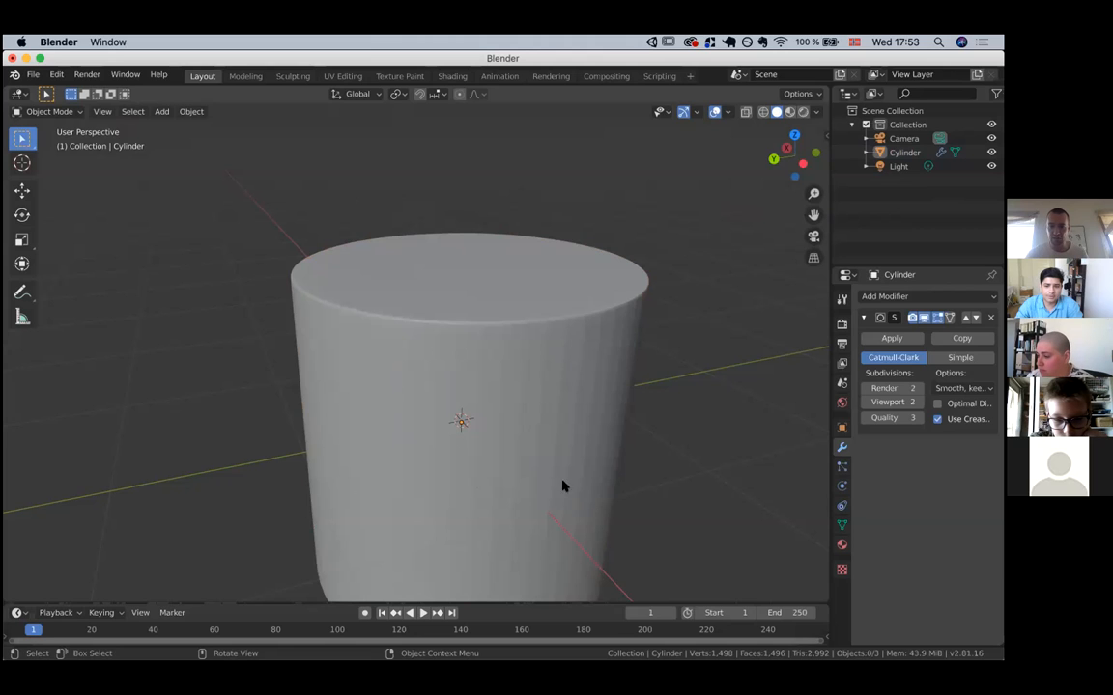
right_click(493, 394)
left_click(510, 394)
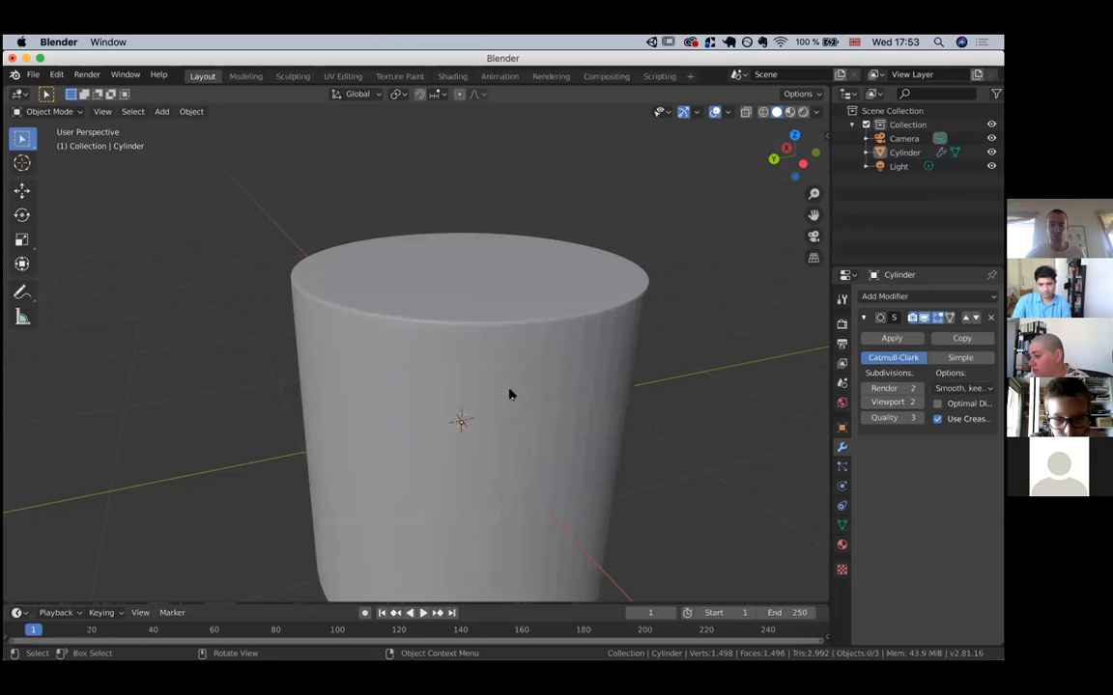
left_click(484, 345)
right_click(486, 345)
left_click(489, 345)
Examine the smooth-shaded cylinder from several angles and its top rim up close, then return to Edit Mode.
scroll(490, 348, "up", 10)
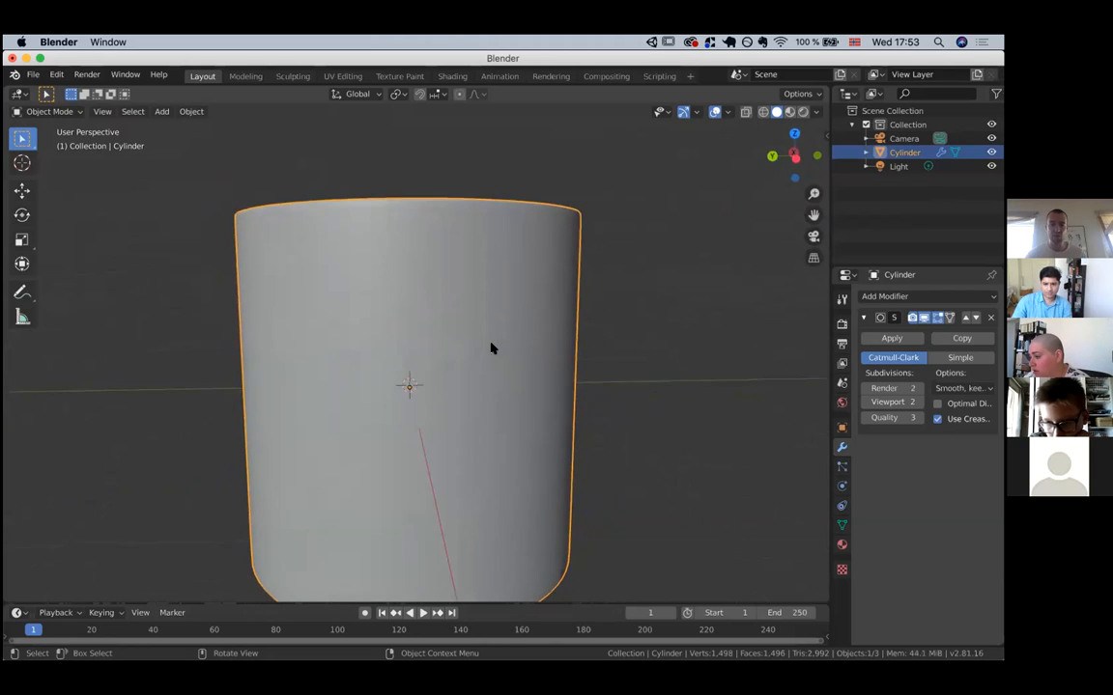
scroll(491, 348, "left", 10)
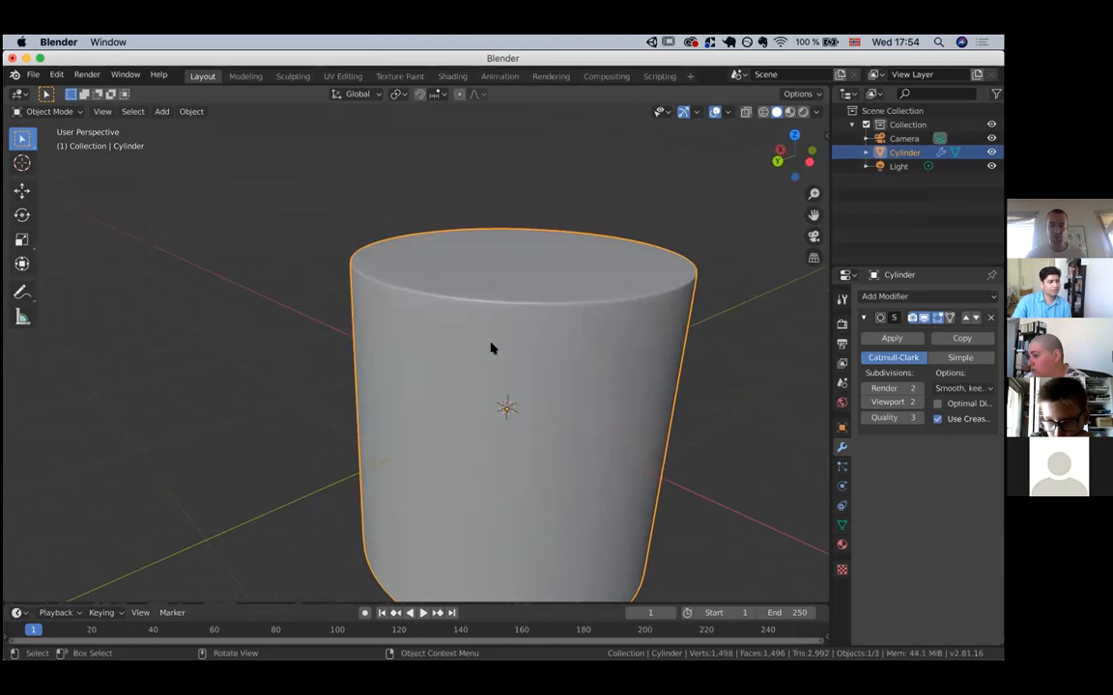
scroll(490, 347, "left", 10)
scroll(552, 367, "left", 10)
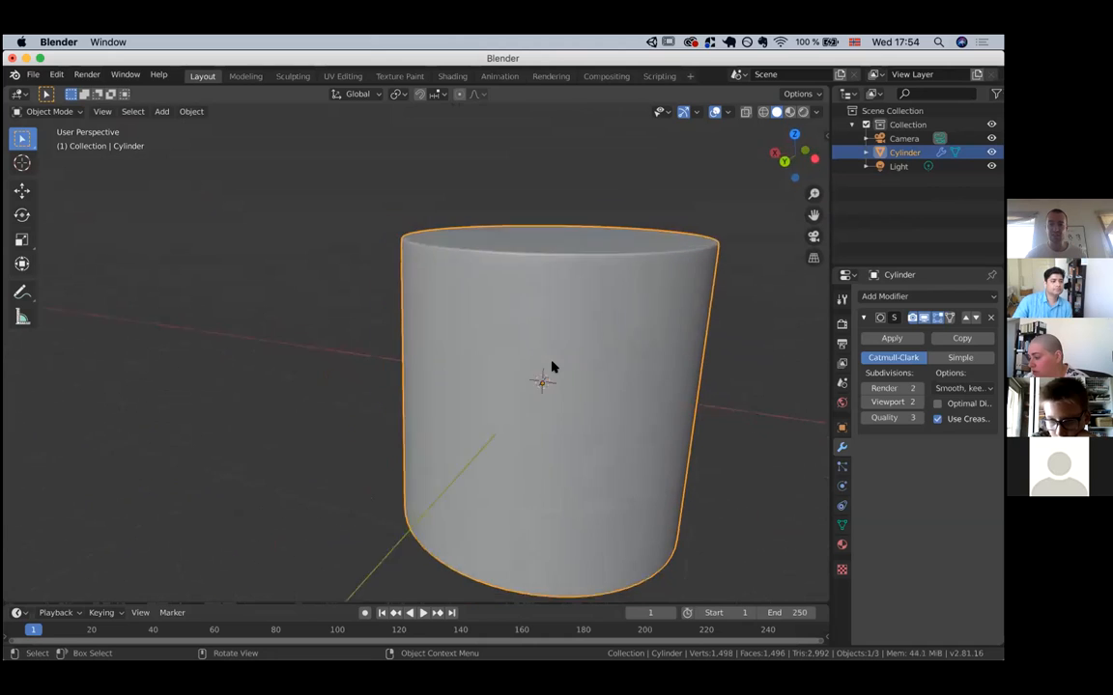
scroll(551, 367, "left", 10)
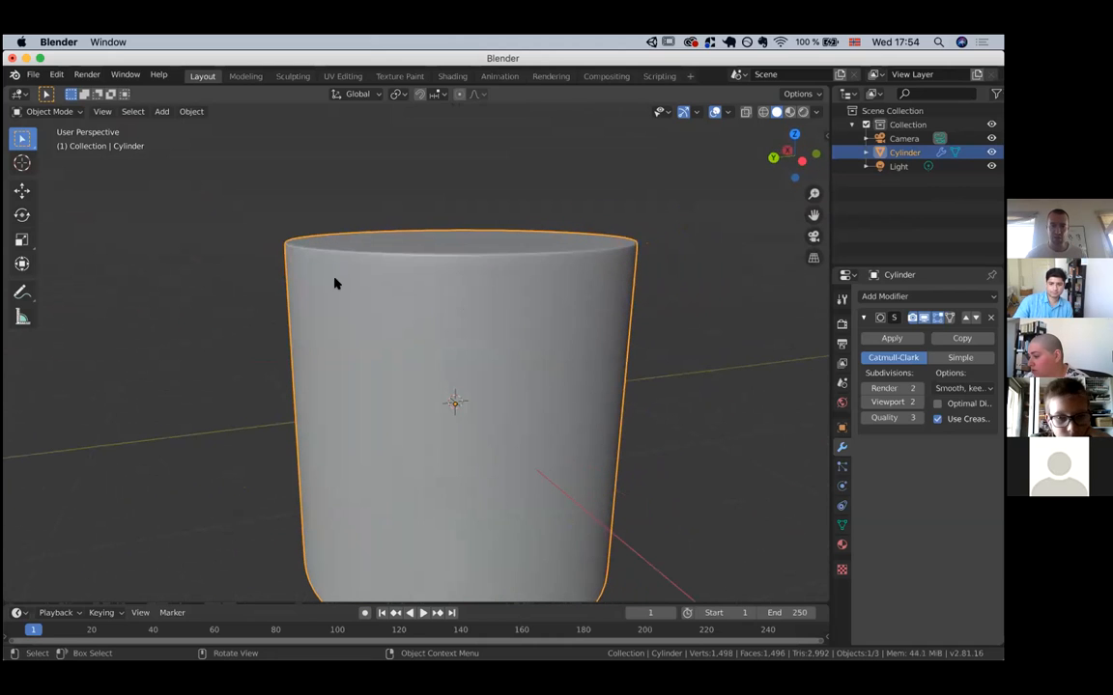
scroll(366, 246, "down", 5)
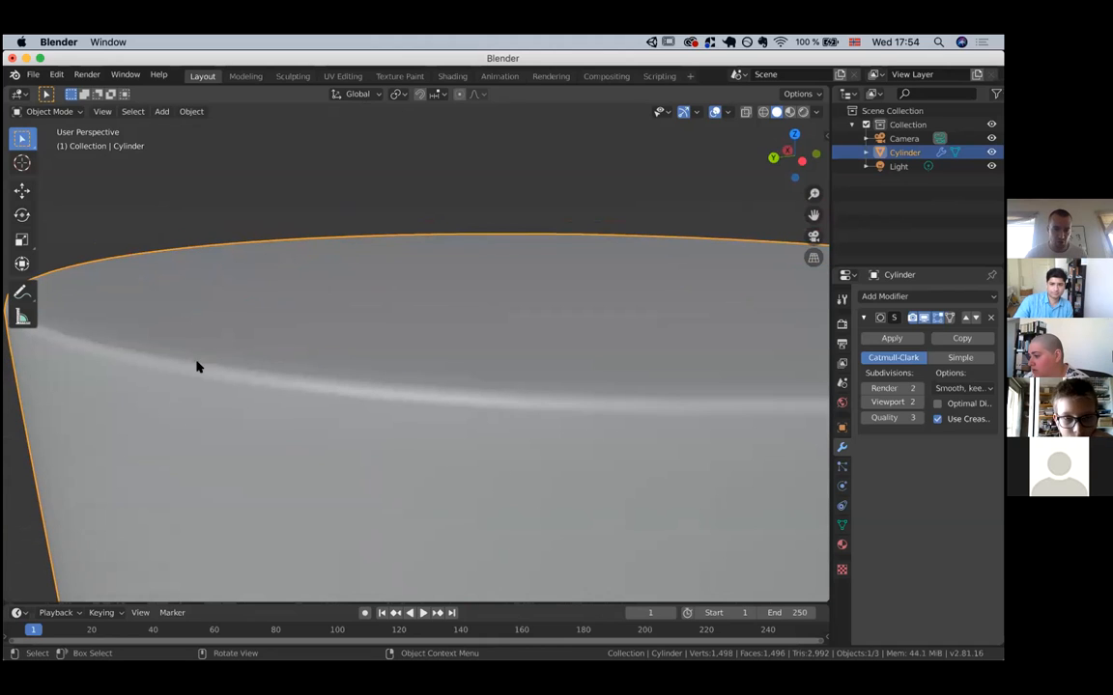
scroll(289, 371, "down", 10)
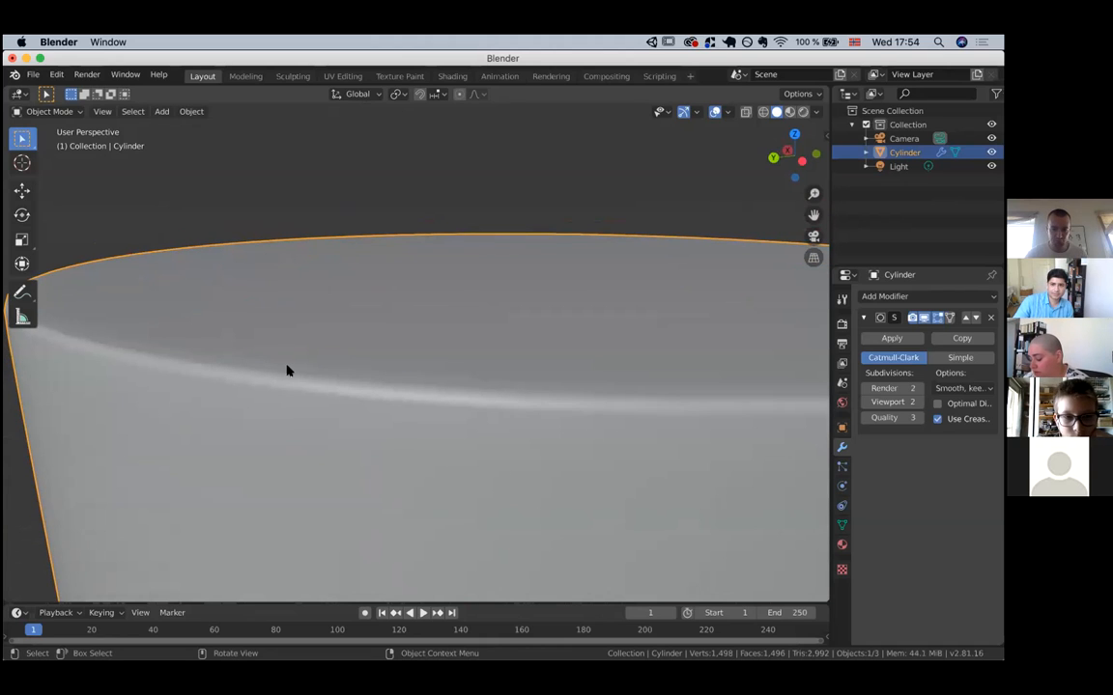
scroll(288, 371, "down", 2)
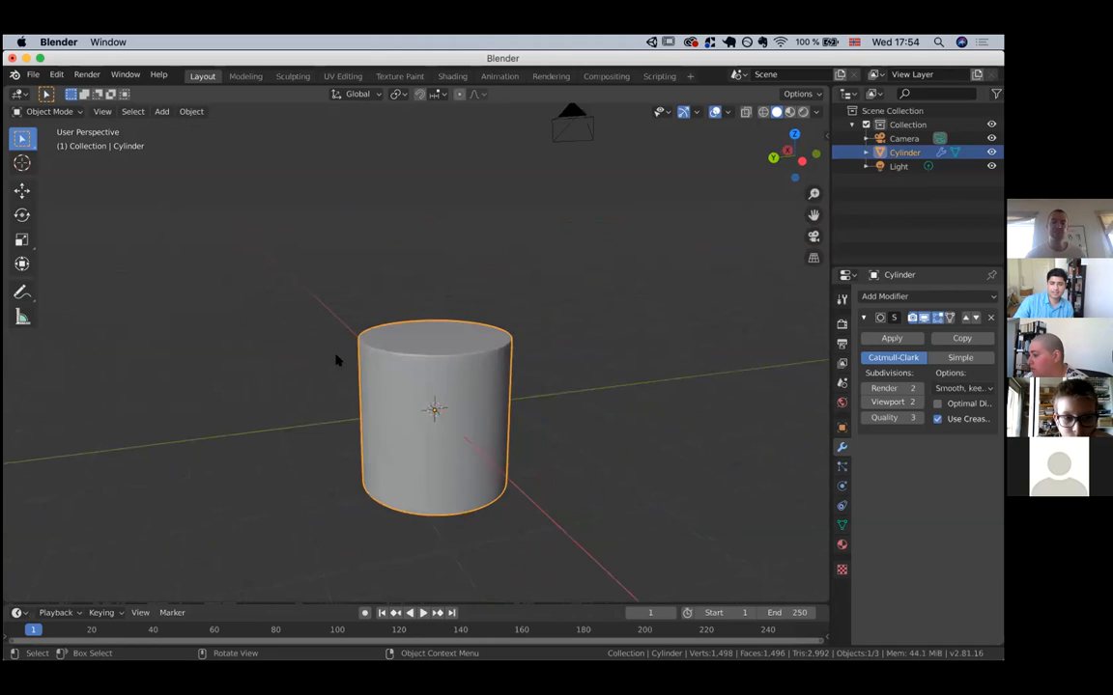
scroll(401, 343, "up", 4)
key("Tab")
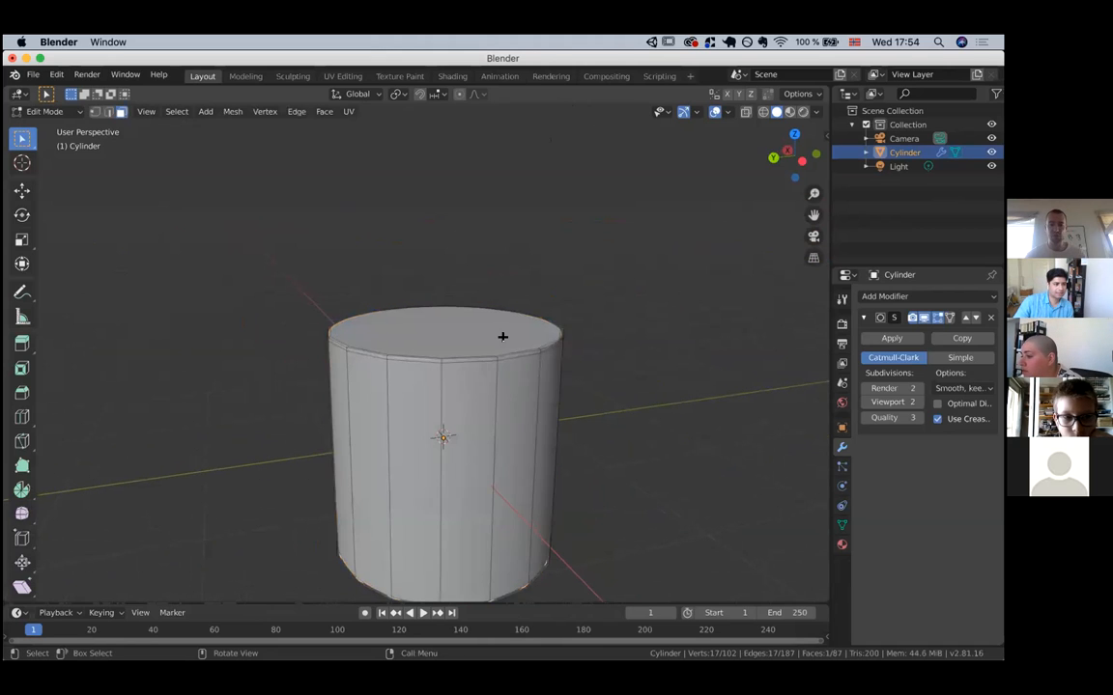
Undo the cylinder's cap insets and supporting loop cuts, back to the plain mesh with only the Subdivision Surface modifier.
key("Tab")
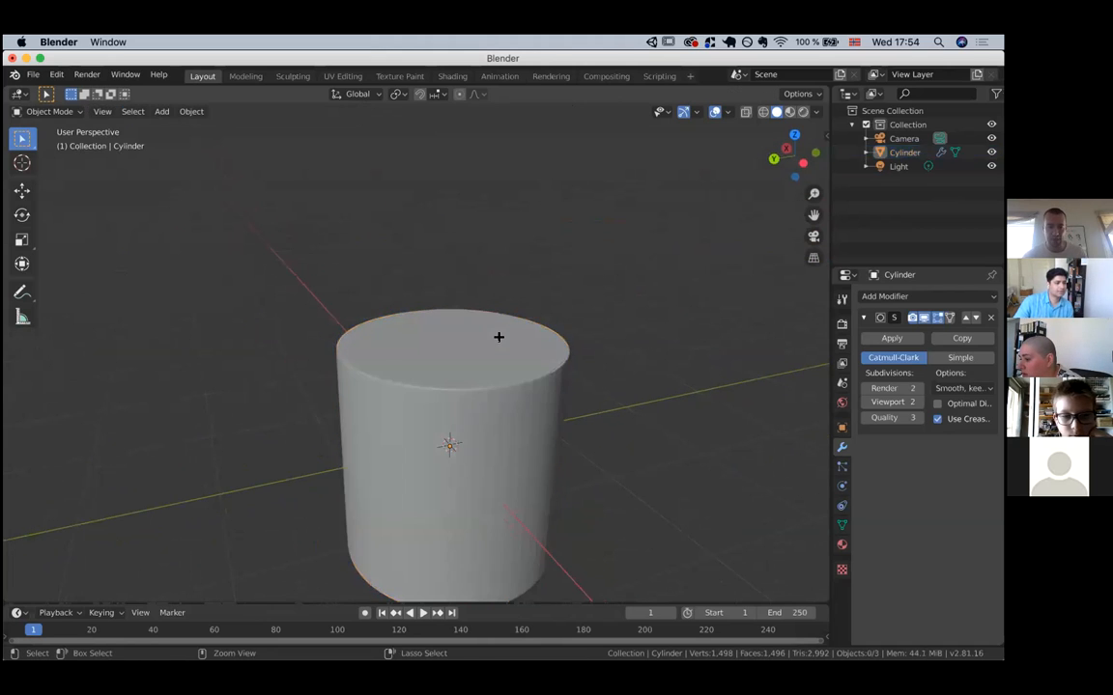
key("Tab")
left_click(498, 336)
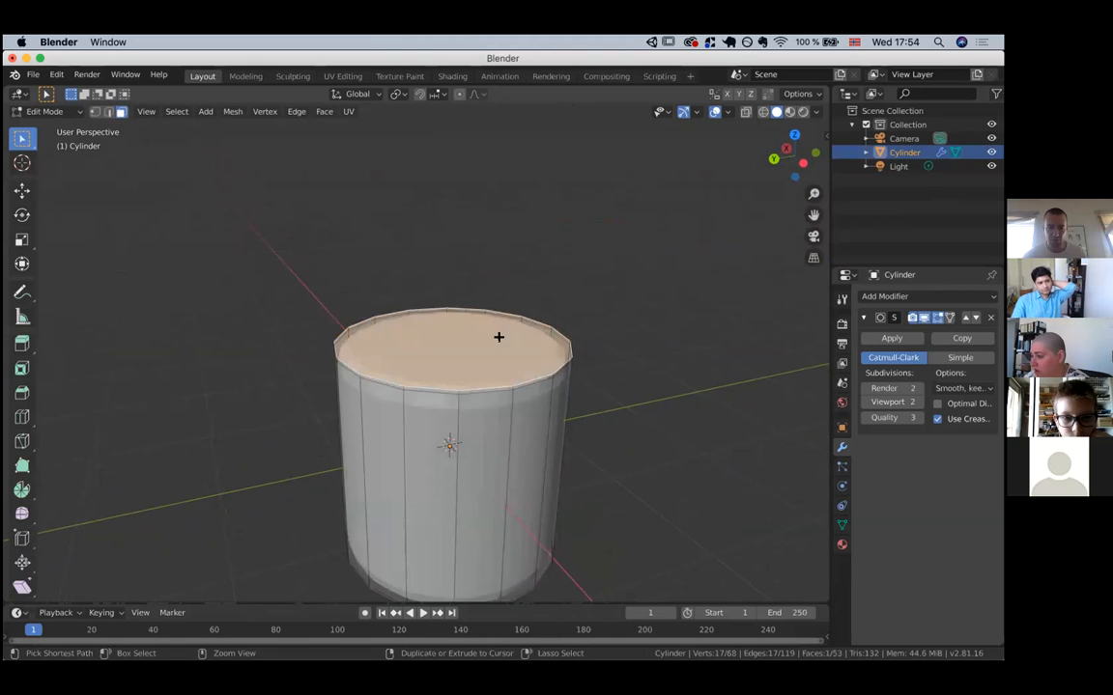
key("ctrl+z")
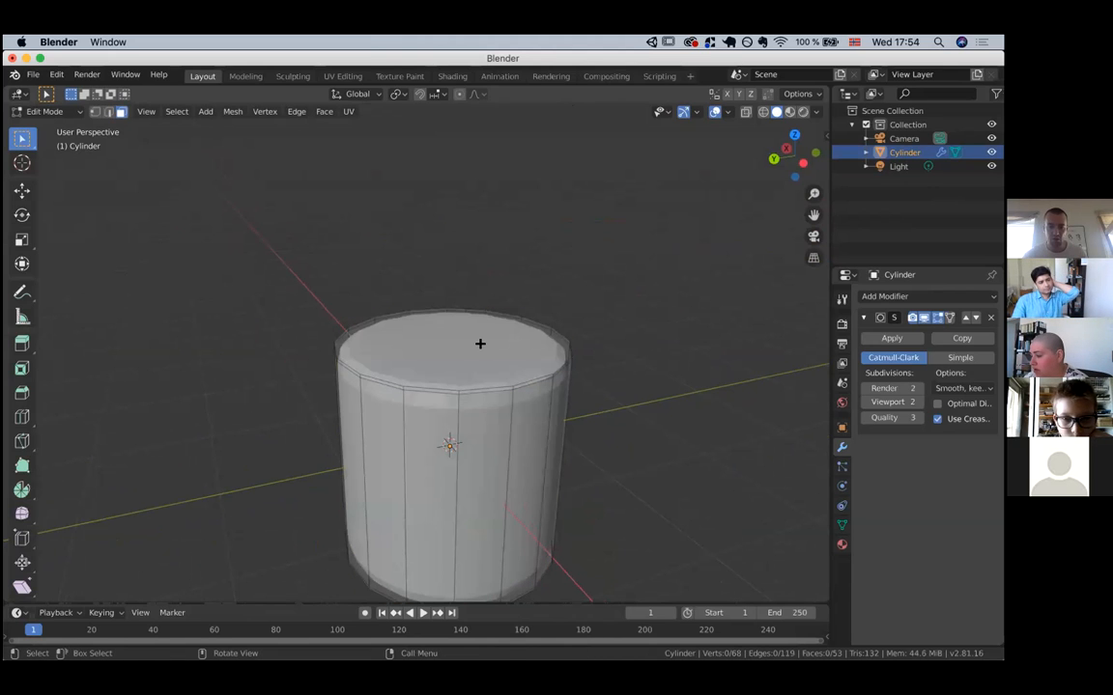
key("ctrl+z")
key("ctrl+z")
key("ctrl+z")
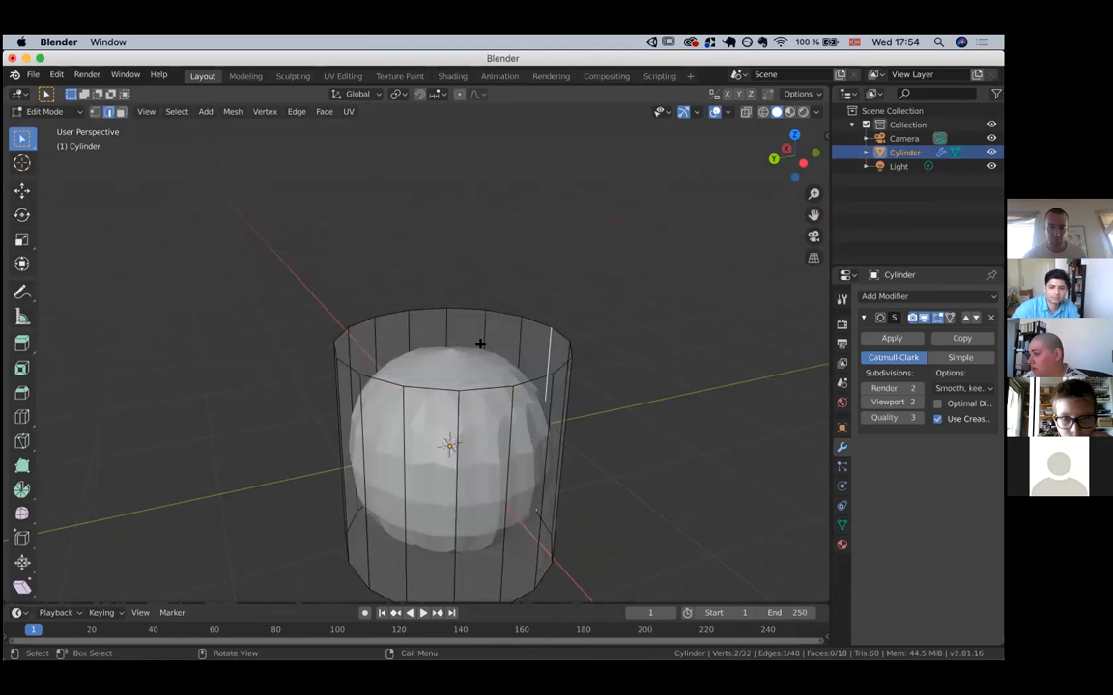
Select the cylinder's top cap face and scale it down to about 0.514.
scroll(467, 349, "up", 5)
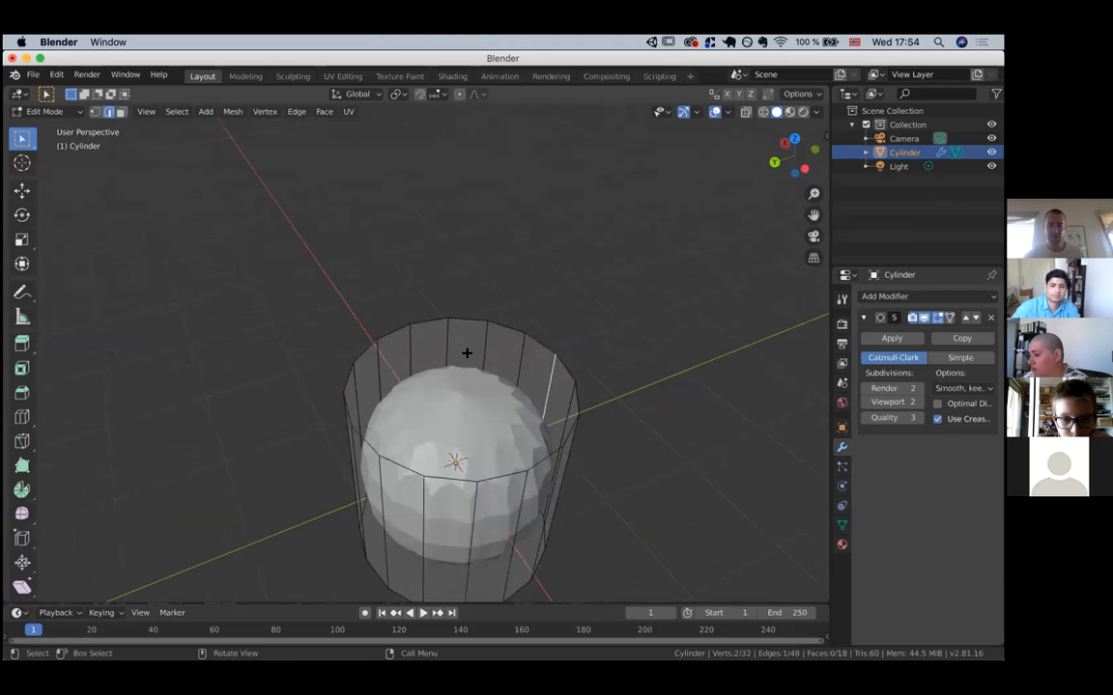
left_click(121, 111)
left_click(552, 414)
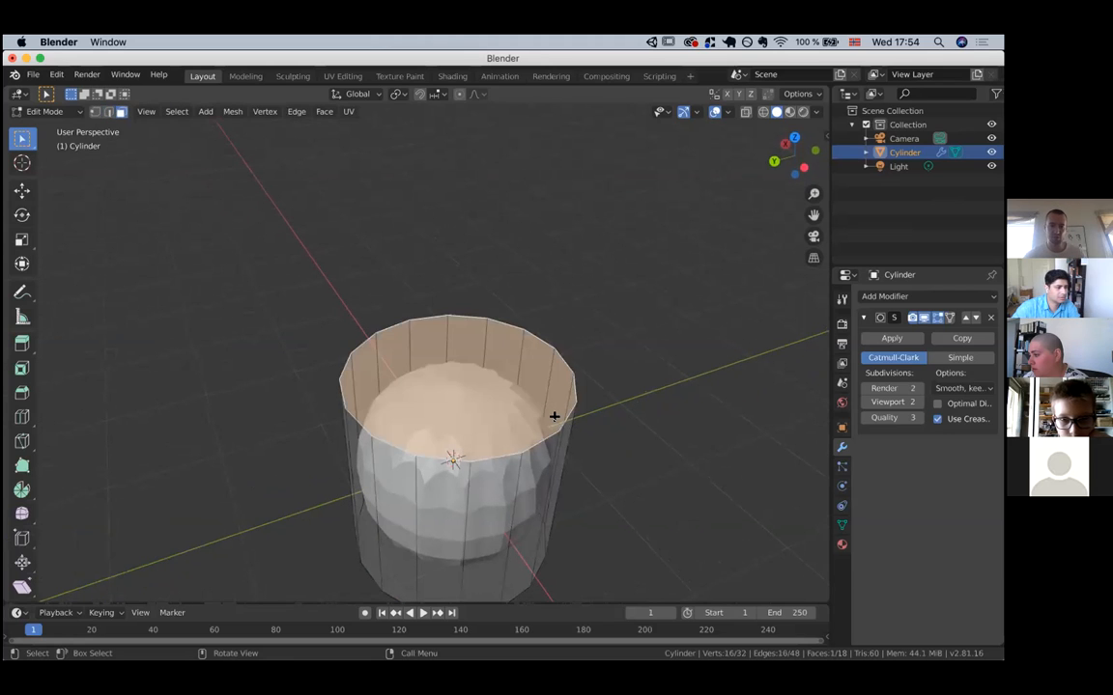
key("s")
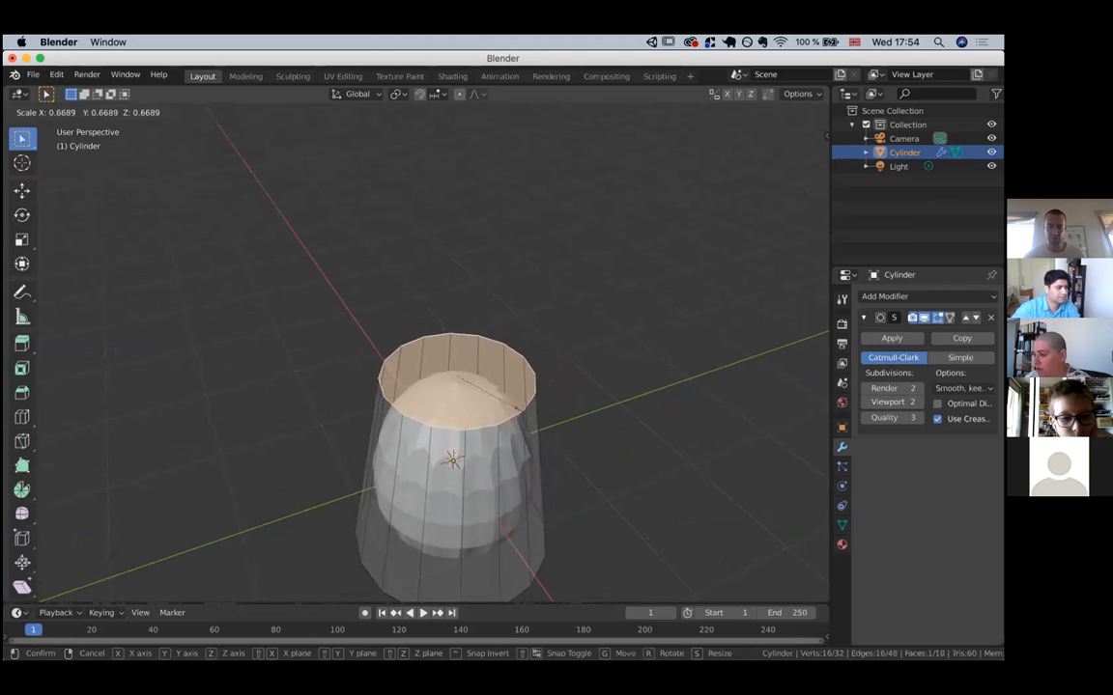
left_click(503, 403)
scroll(502, 403, "down", 10)
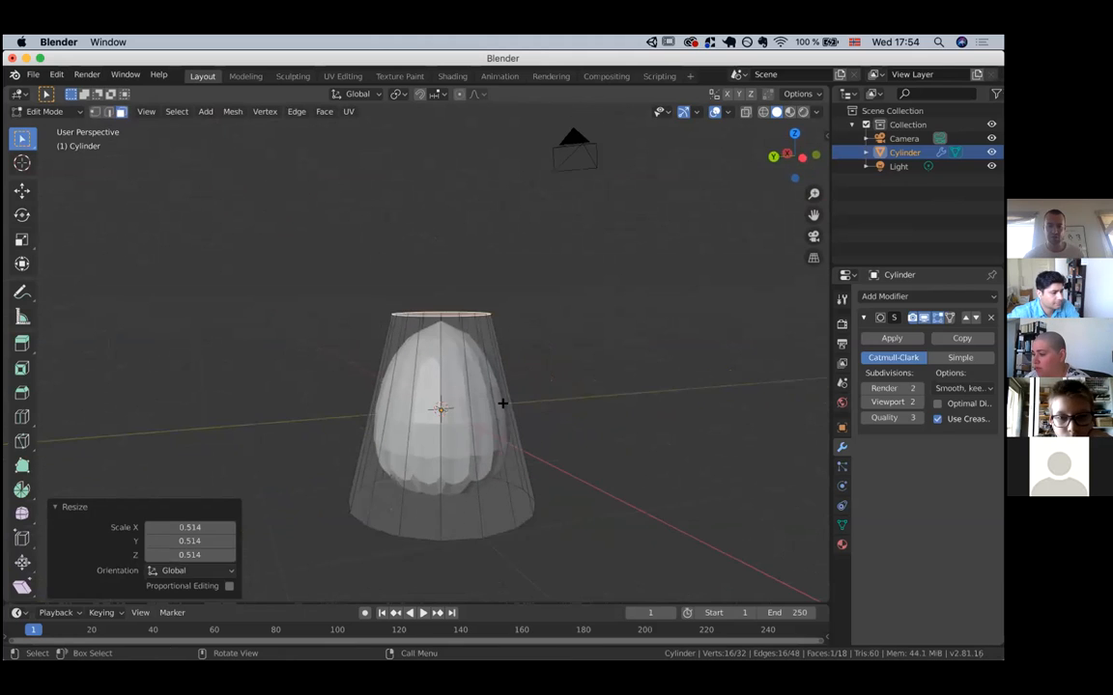
Add a horizontal loop cut around the middle of the tapered body and scale it inward to form a narrow neck.
key("ctrl+r")
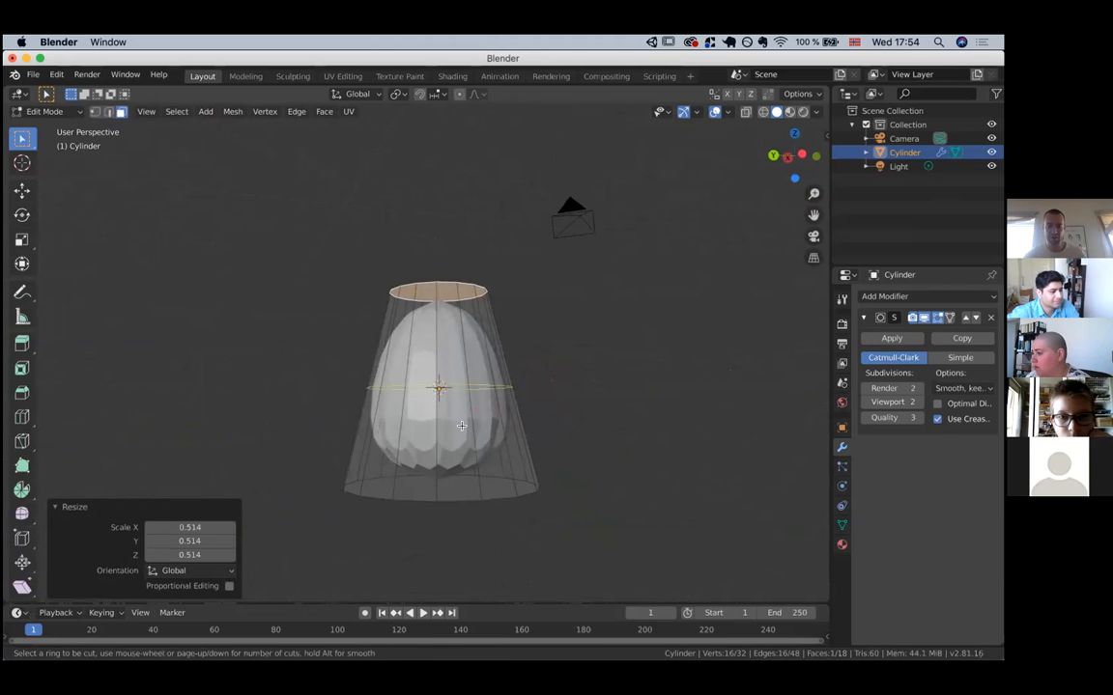
left_click(465, 425)
left_click(465, 427)
key("s")
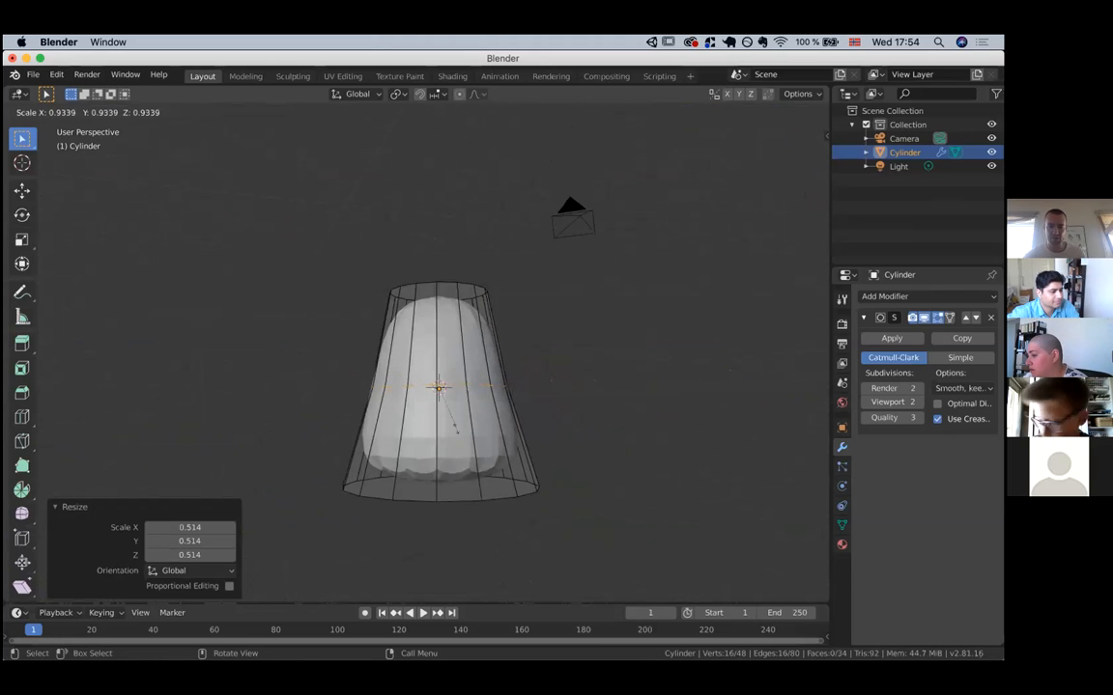
left_click(440, 417)
Select the bottom cap face and scale it up to about 1.809 to flare the base.
middle_click_drag(454, 464, 468, 432)
left_click(458, 417, "alt")
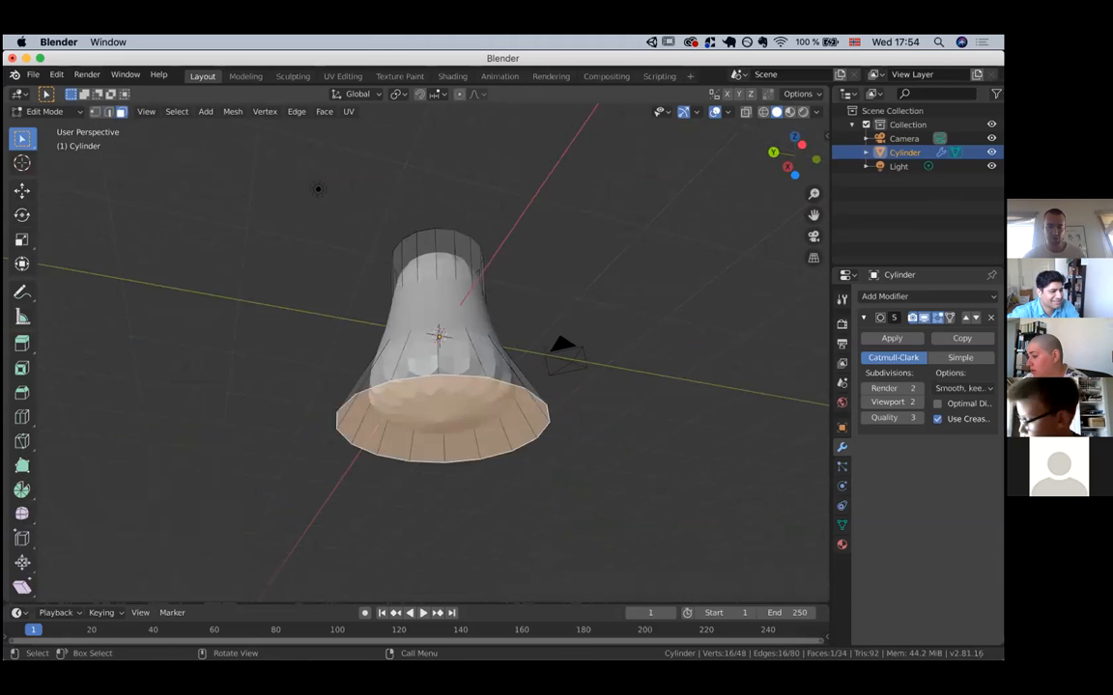
key("s")
left_click(477, 415)
Add a loop cut around the neck and slide it just below the top rim, with a factor of about -0.896.
scroll(477, 416, "up", 8)
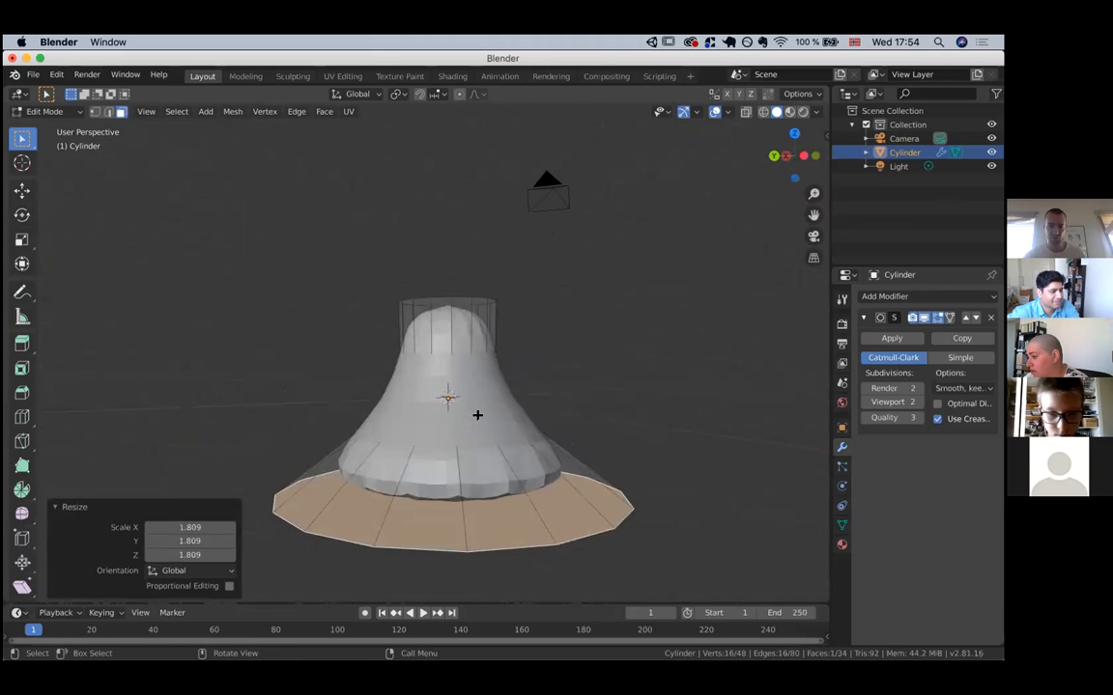
scroll(477, 415, "left", 5)
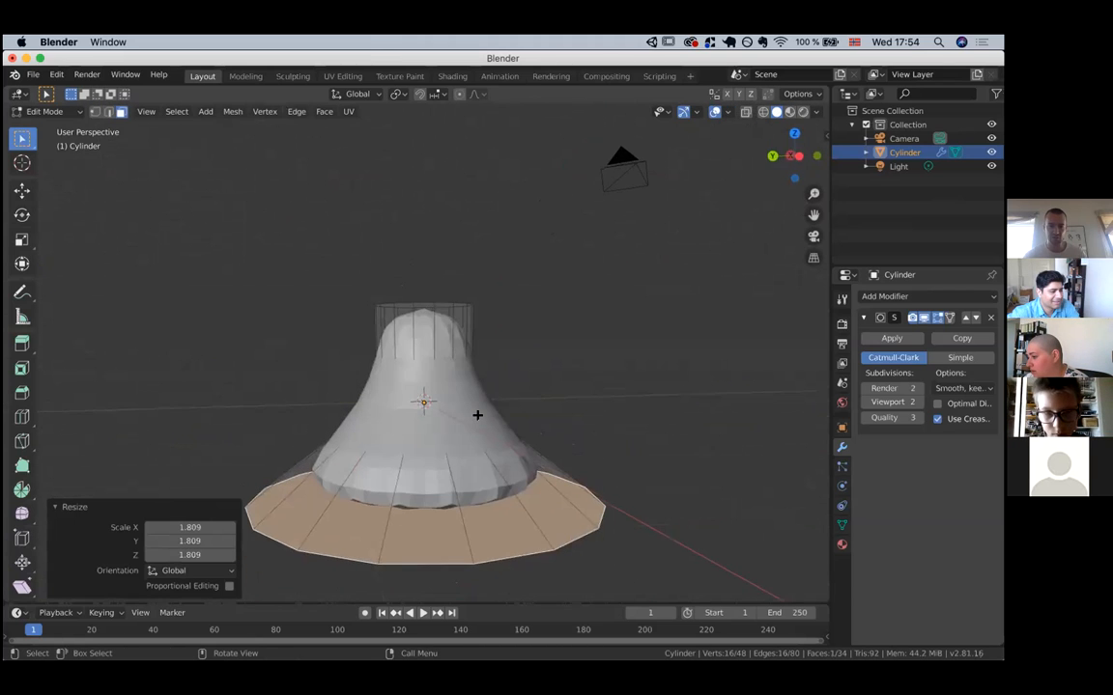
scroll(477, 415, "up", 5)
scroll(477, 415, "down", 5)
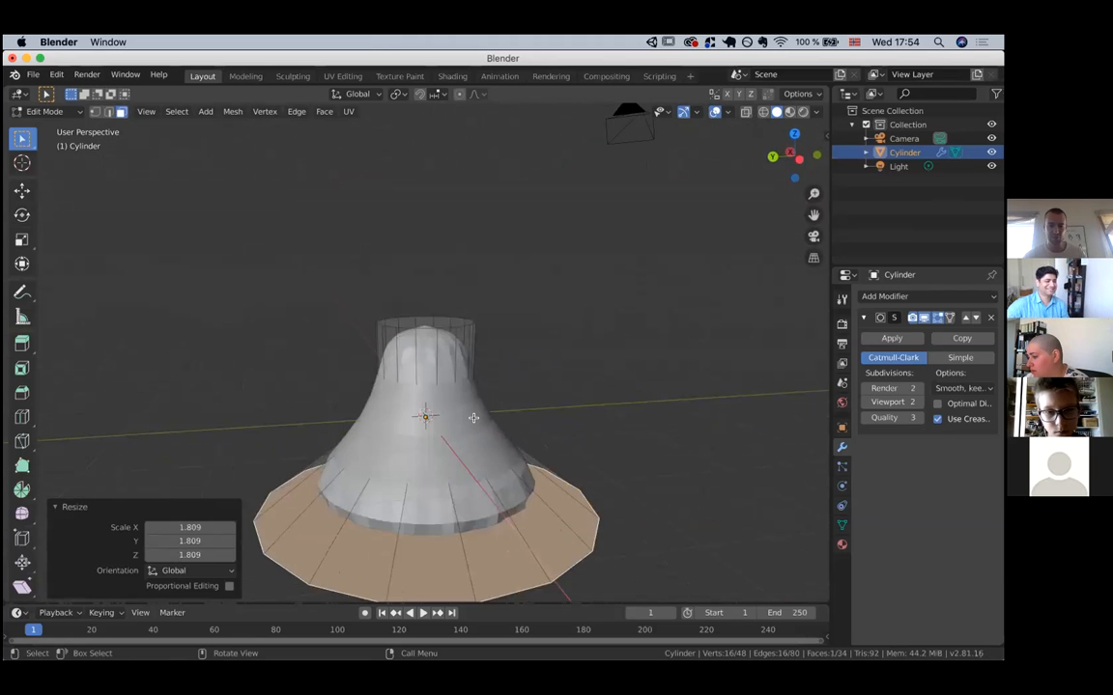
scroll(475, 417, "down", 5)
key("ctrl+r")
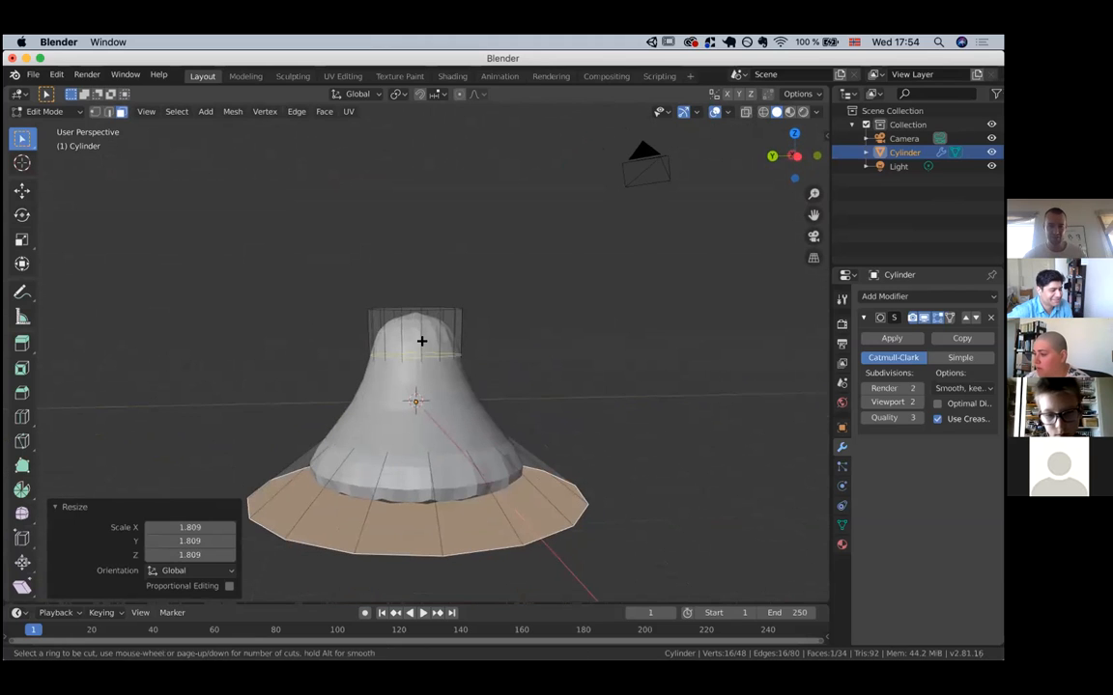
left_click(421, 341)
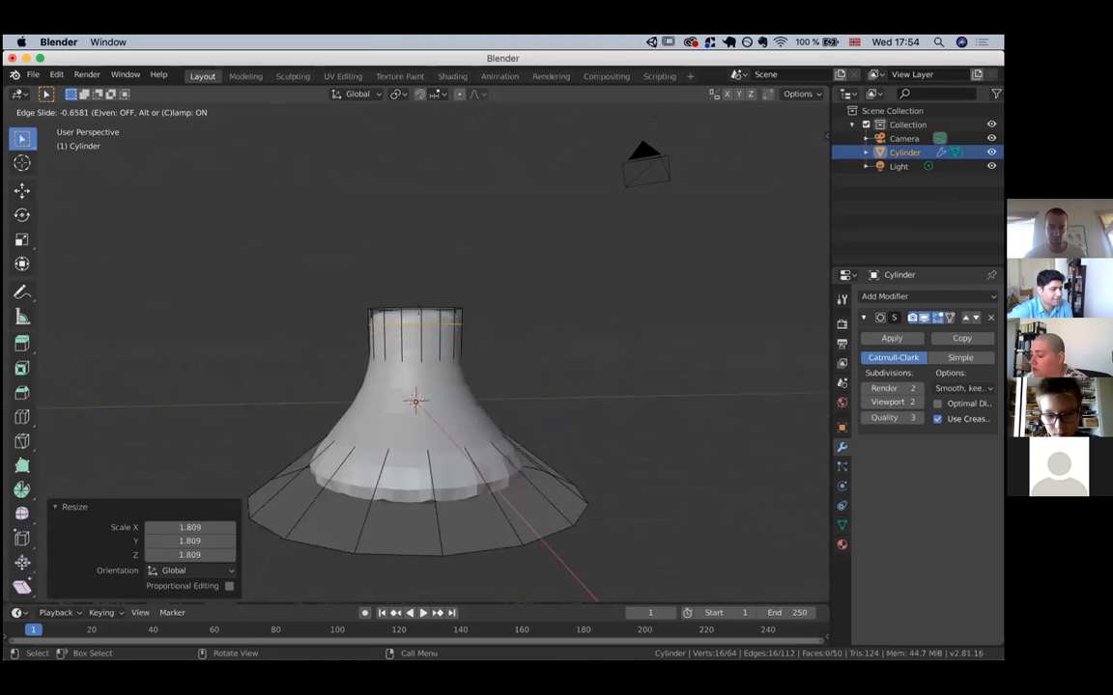
left_click(438, 434)
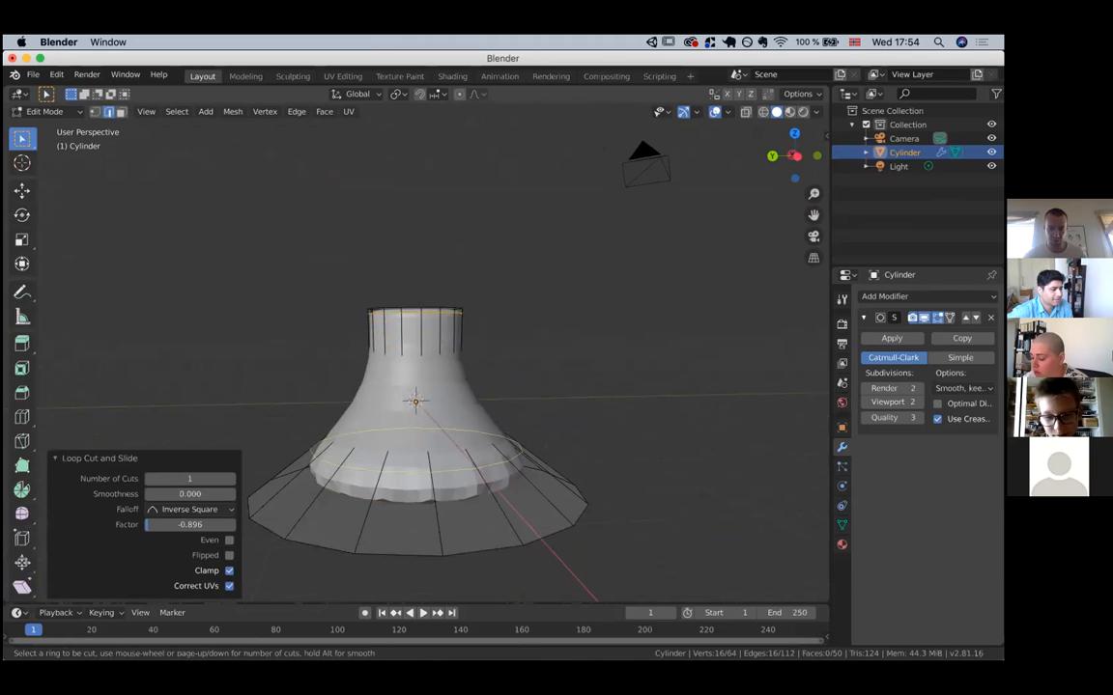
Add a loop cut around the flared lower section and slide it towards the base, with a factor of about 0.534.
key("ctrl+r")
left_click(438, 460)
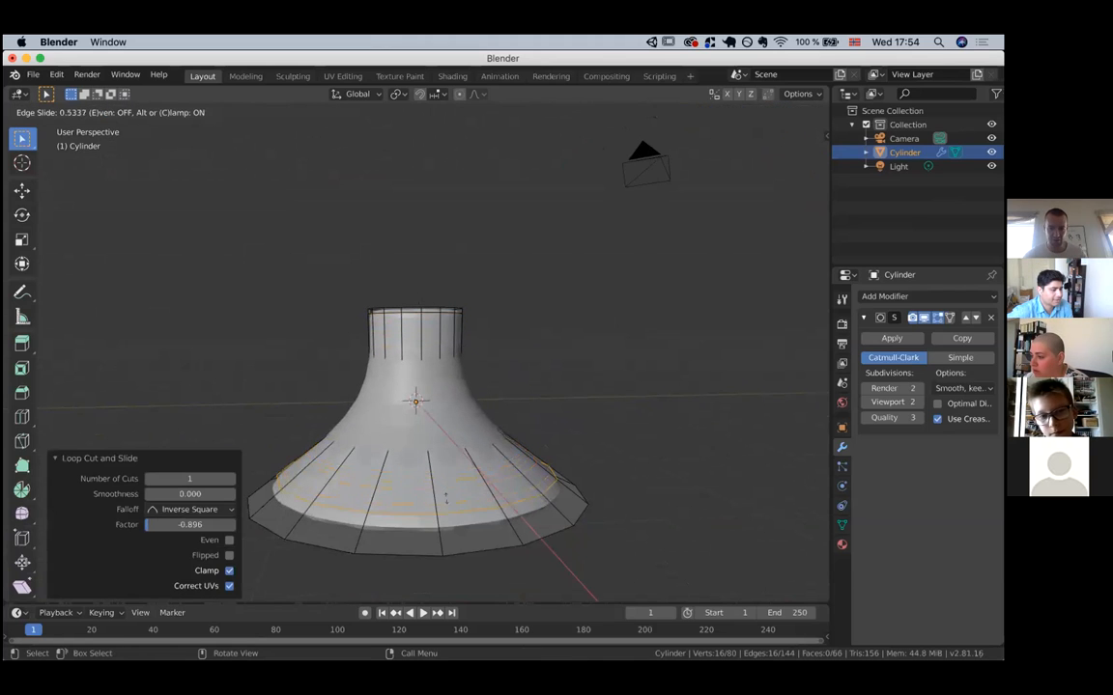
left_click(444, 497)
Select the bottom cap face and extrude it downward about 1.55 m to form the vessel's body.
scroll(444, 495, "right", 5)
scroll(445, 497, "right", 5)
scroll(444, 497, "left", 5)
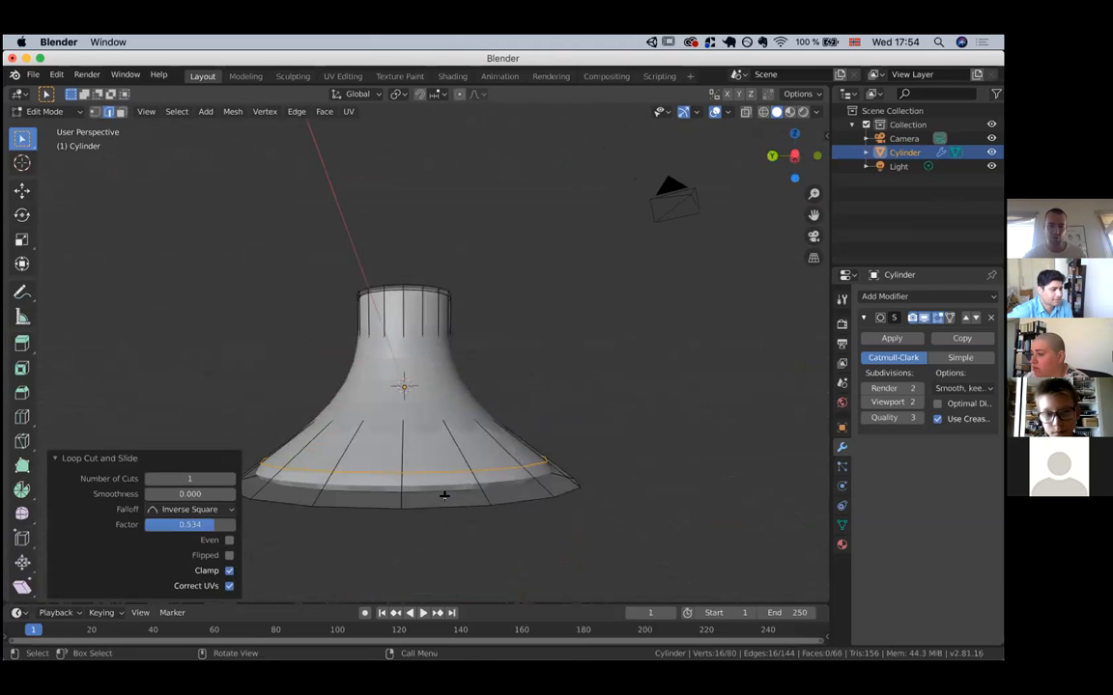
scroll(444, 496, "up", 5)
scroll(444, 497, "down", 5)
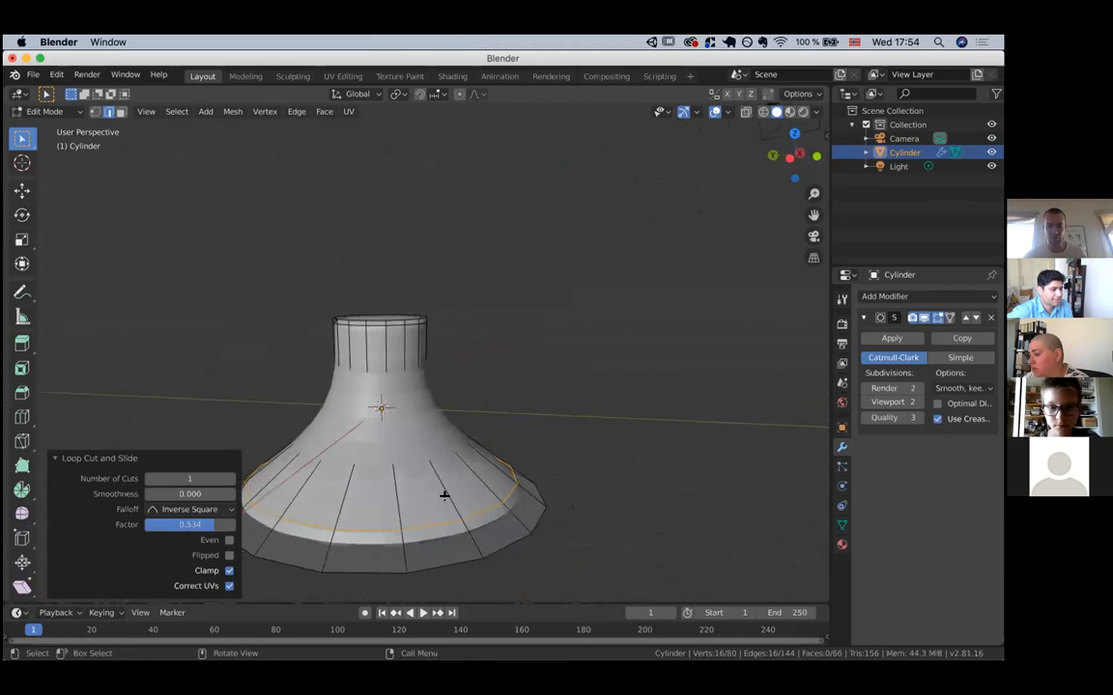
scroll(444, 497, "down", 6)
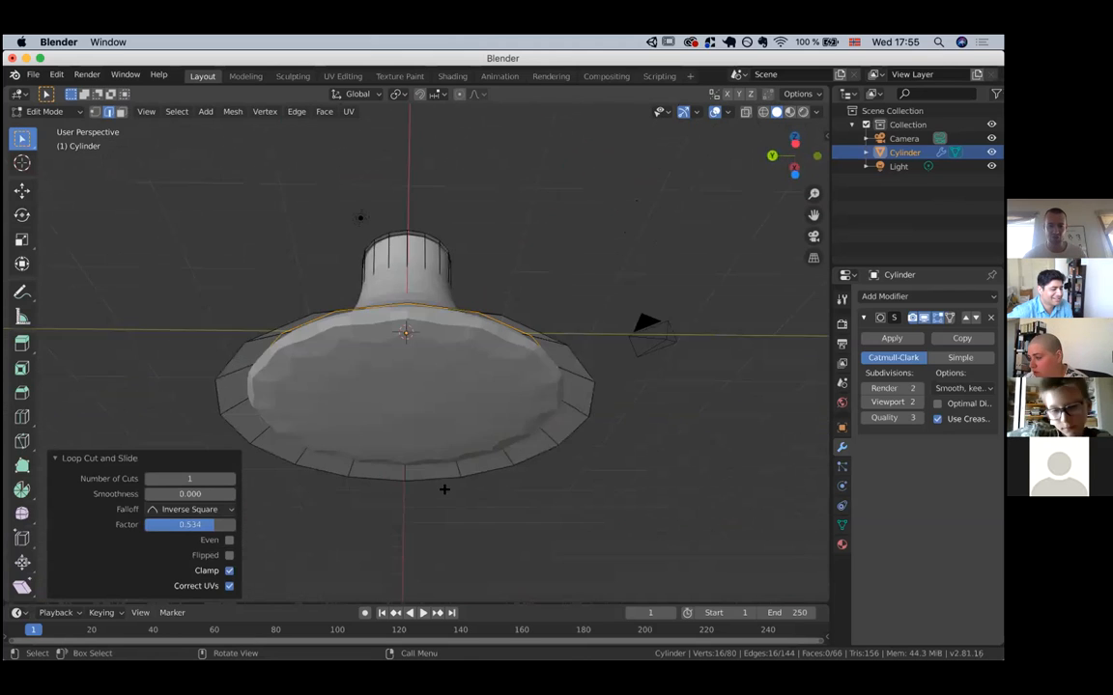
left_click(427, 369)
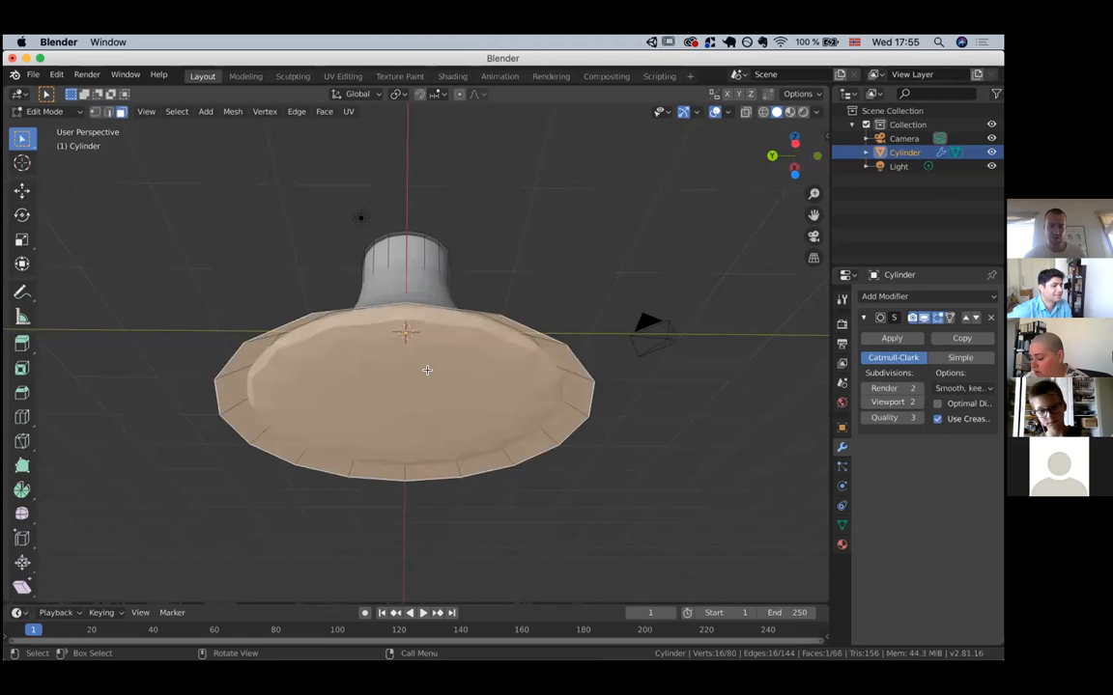
key("e")
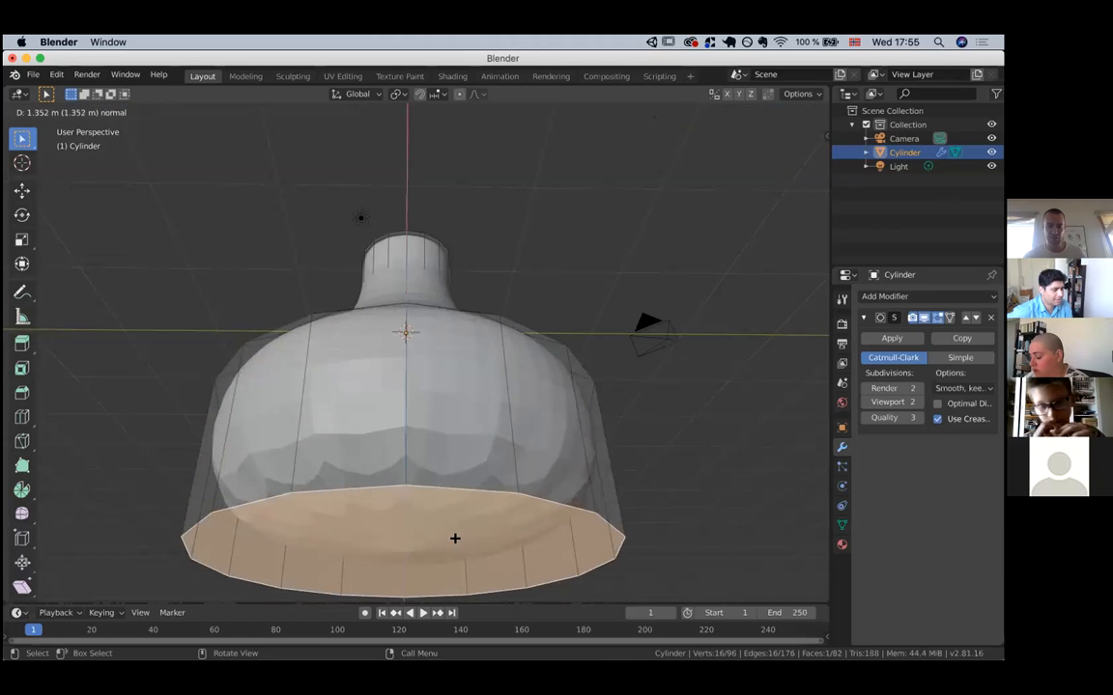
left_click(454, 539)
scroll(447, 419, "down", 3)
scroll(448, 420, "up", 6)
scroll(447, 419, "down", 1)
scroll(447, 419, "down", 2)
scroll(447, 419, "left", 3)
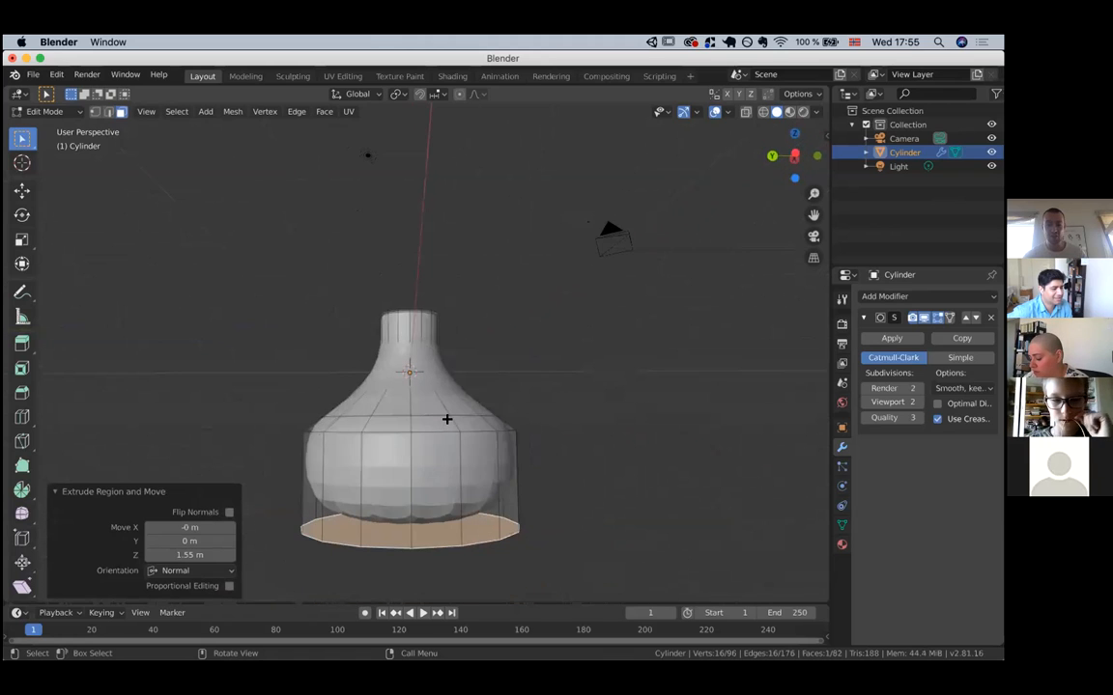
scroll(447, 420, "down", 1)
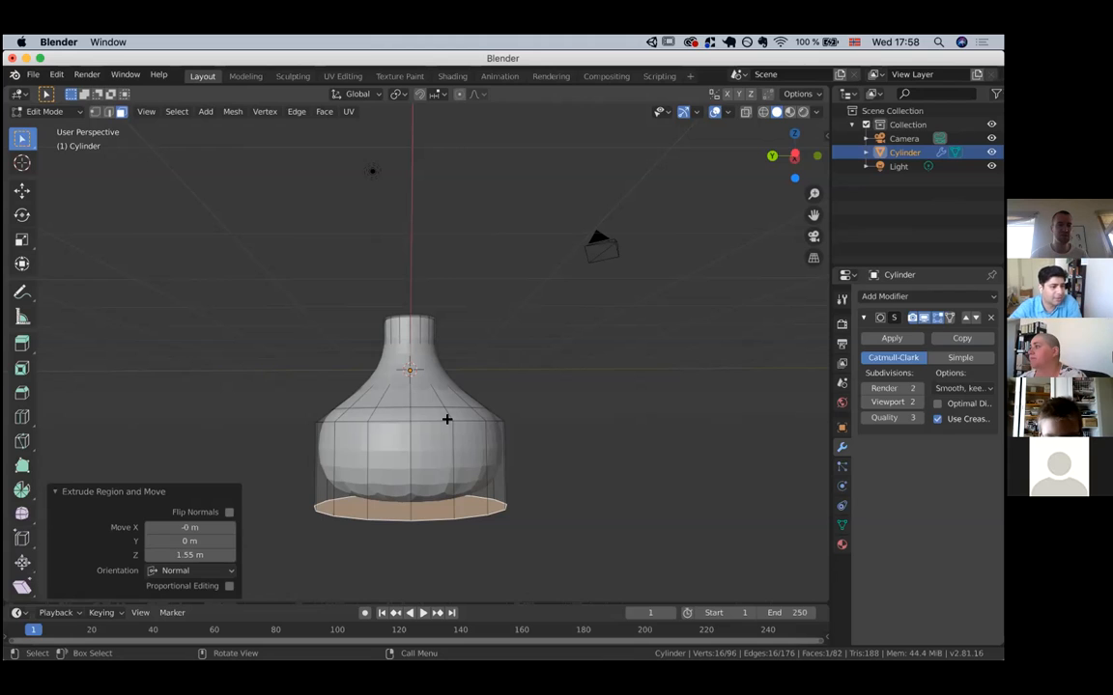
Open the recent file canyon_01.blend and choose to save the current untitled scene first.
left_click(33, 75)
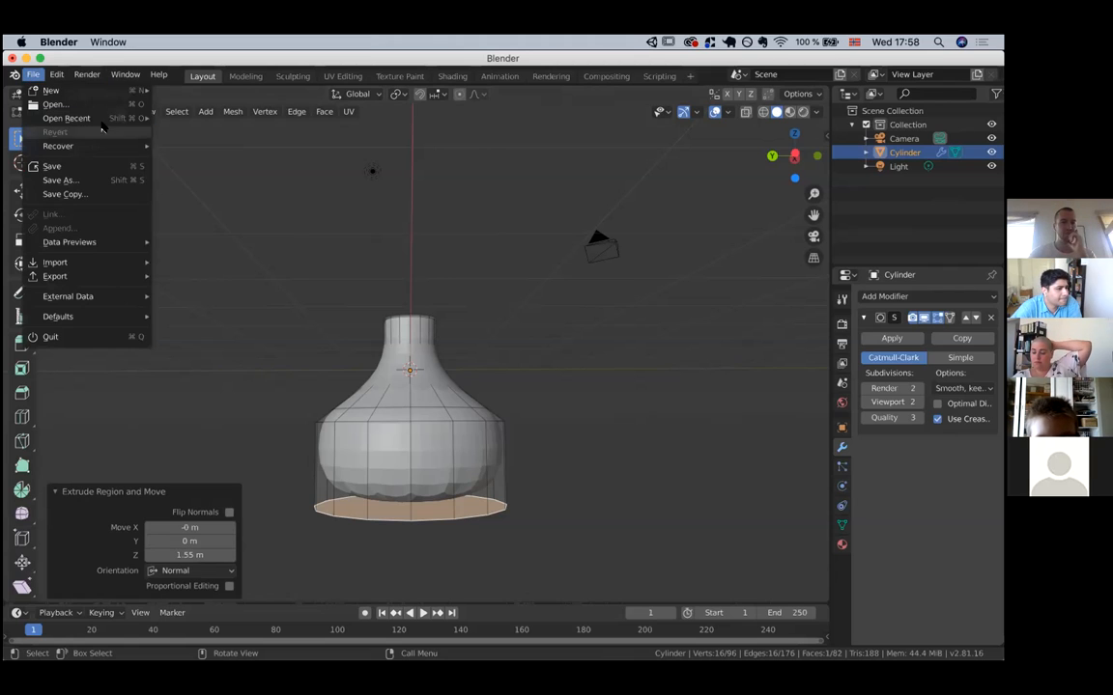
mouse_move(101, 120)
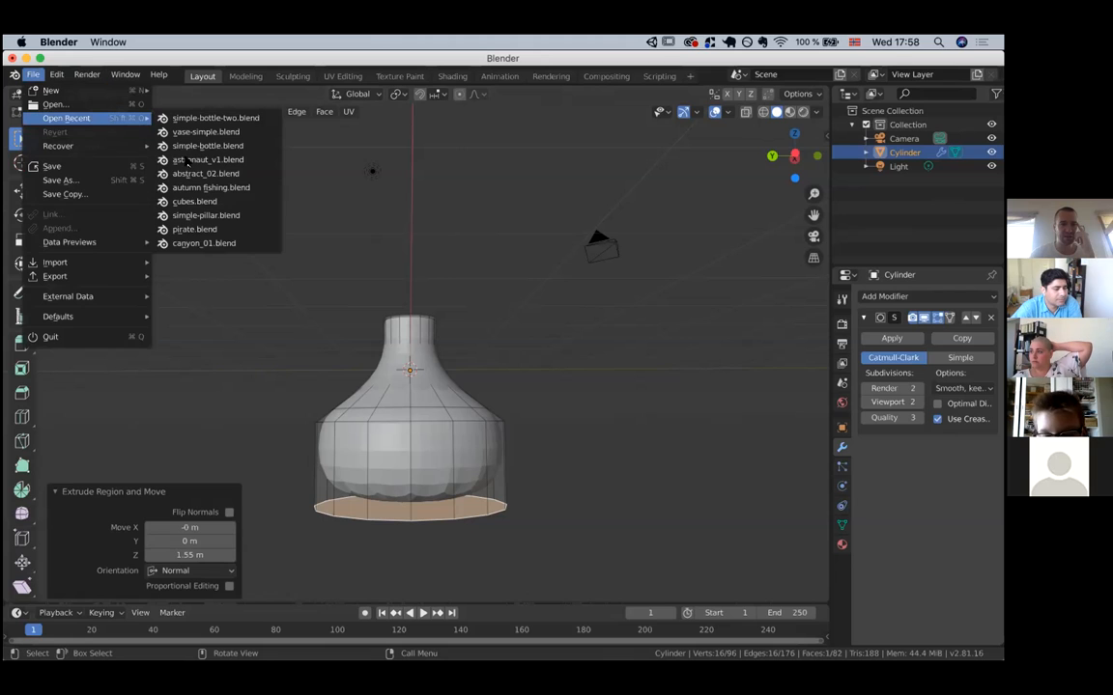
left_click(197, 245)
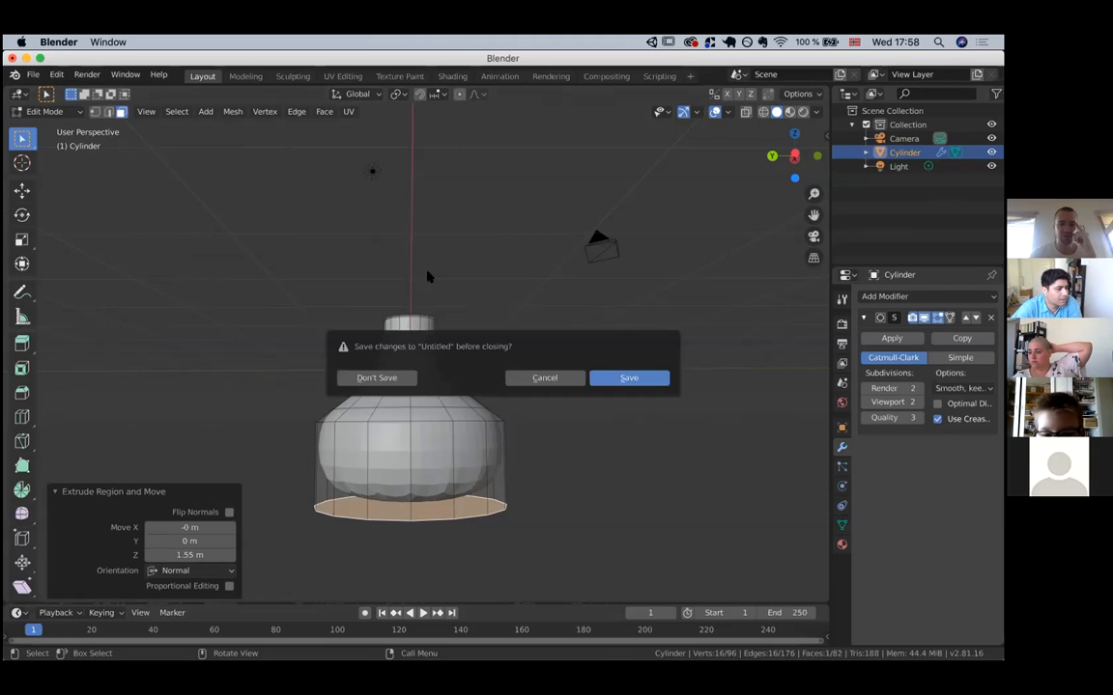
left_click(628, 377)
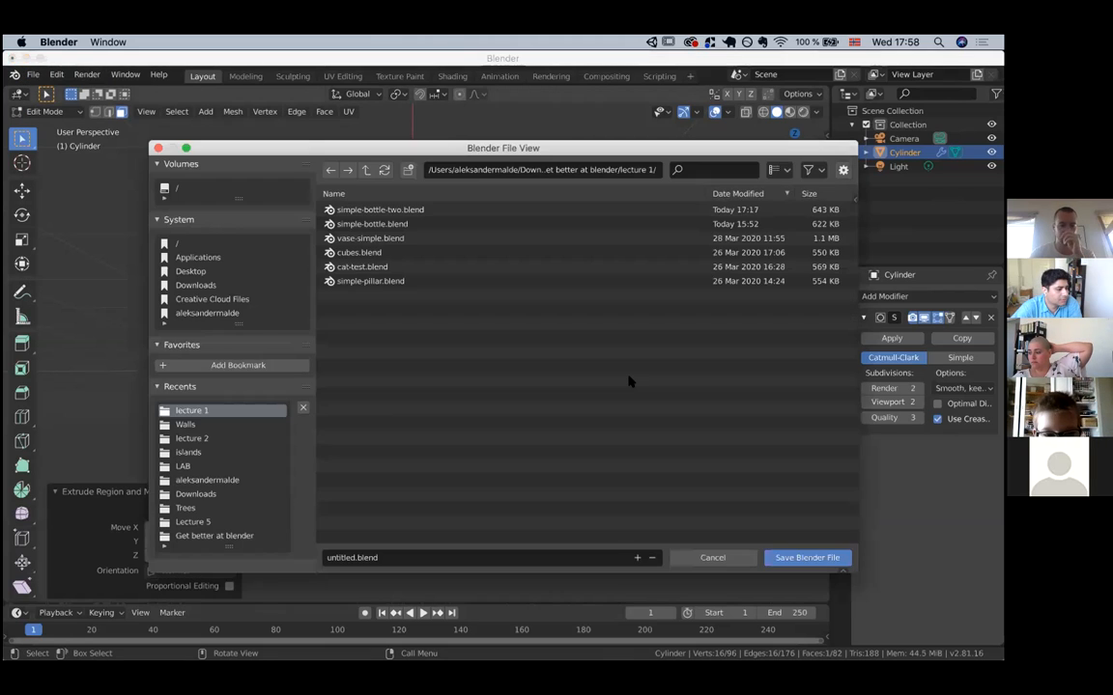
Look through the LAB folder's Statues, Structures/Walls and islands subfolders for a place to save the scene.
left_click(184, 466)
left_click(375, 239)
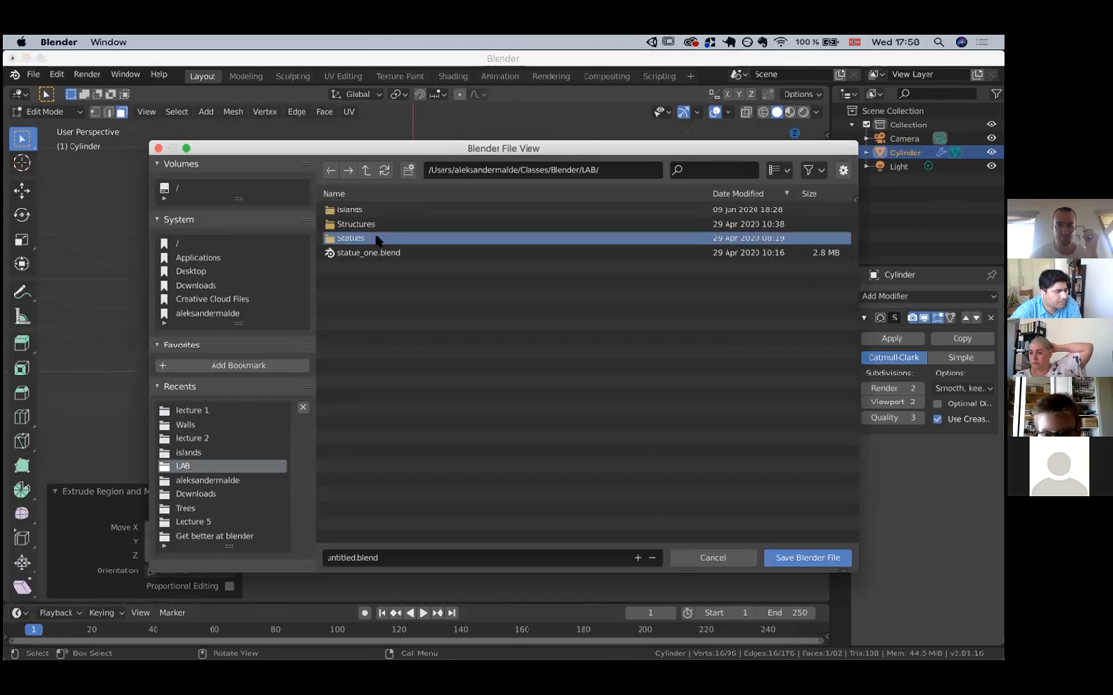
double_click(347, 239)
left_click(329, 170)
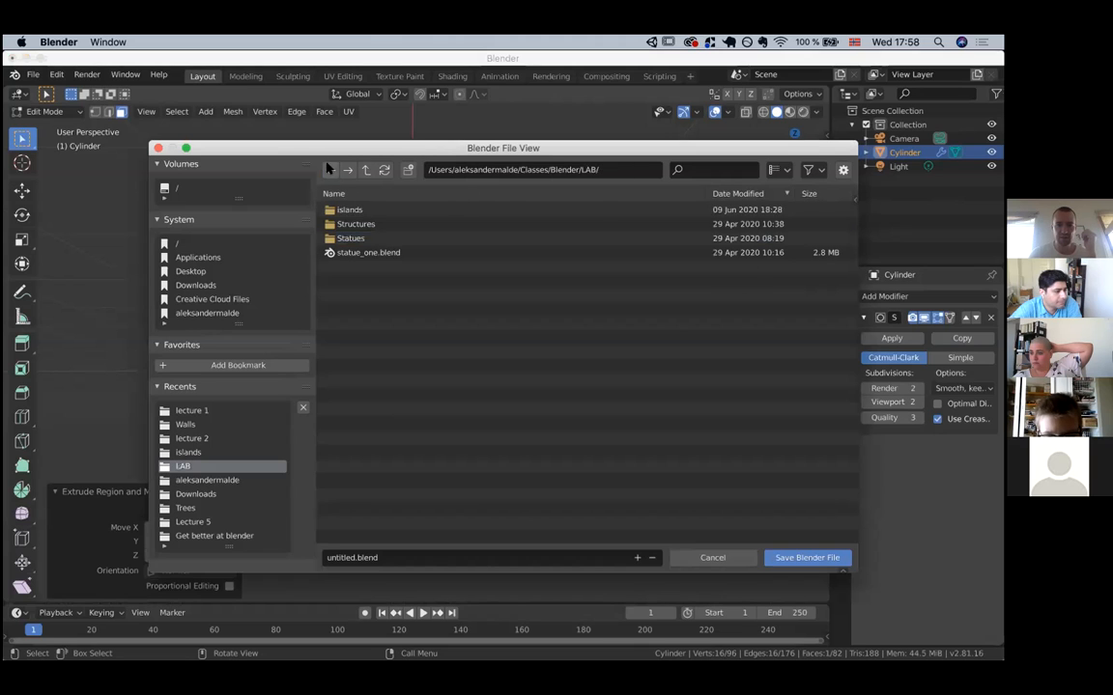
double_click(355, 224)
double_click(353, 210)
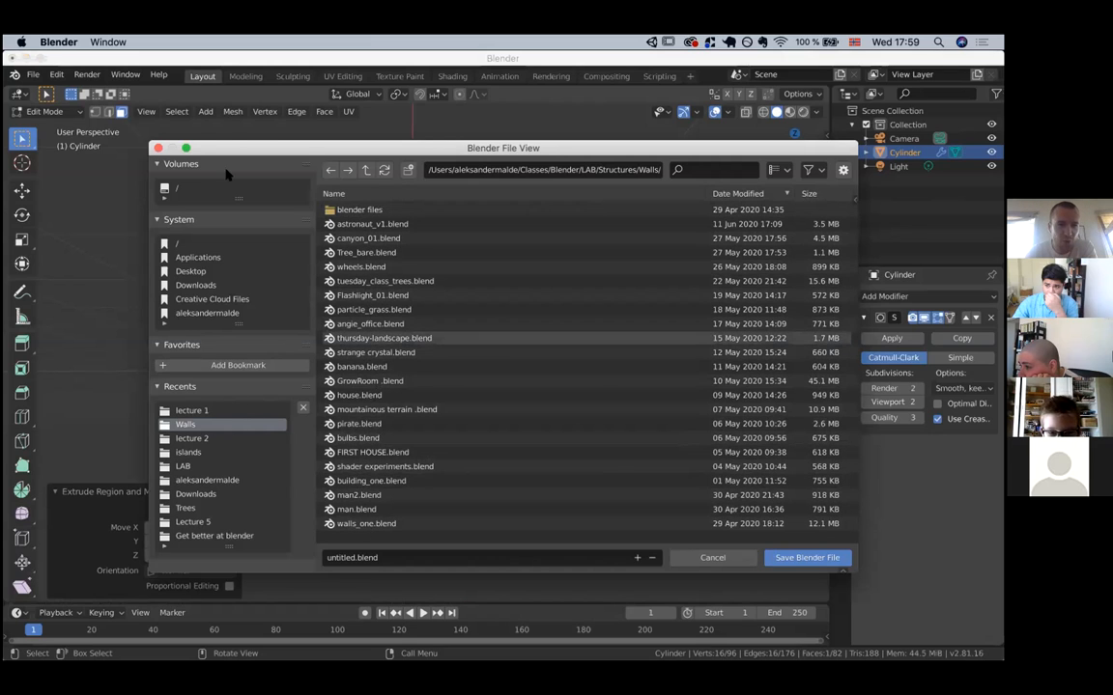
left_click(328, 170)
left_click(328, 170)
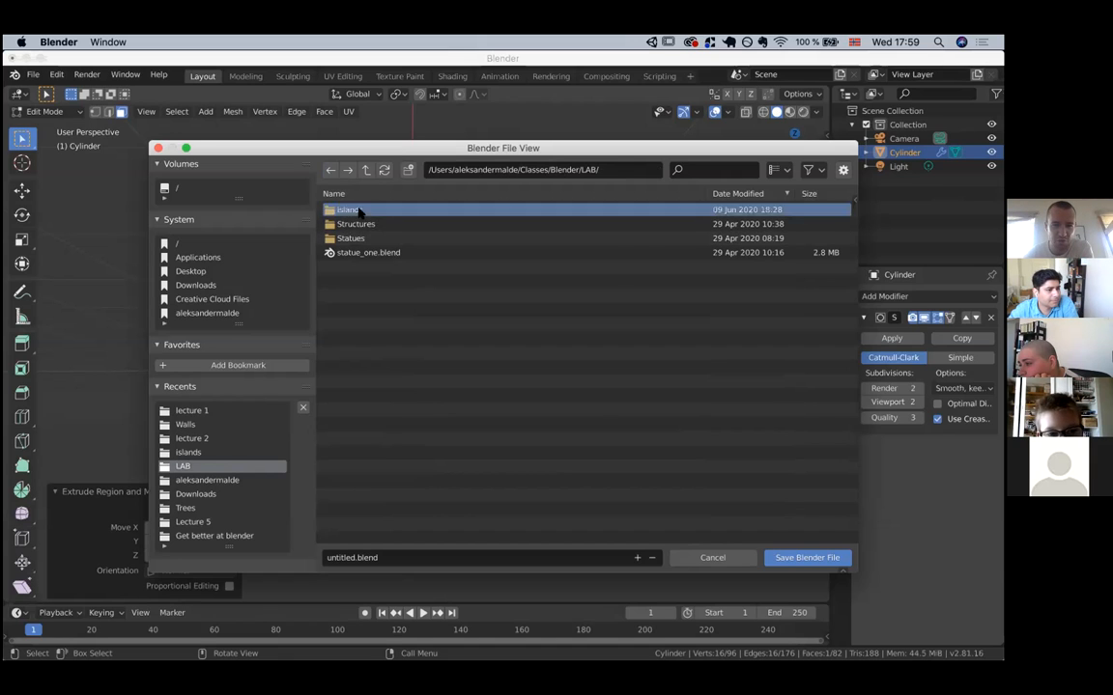
double_click(344, 210)
left_click(330, 170)
double_click(350, 238)
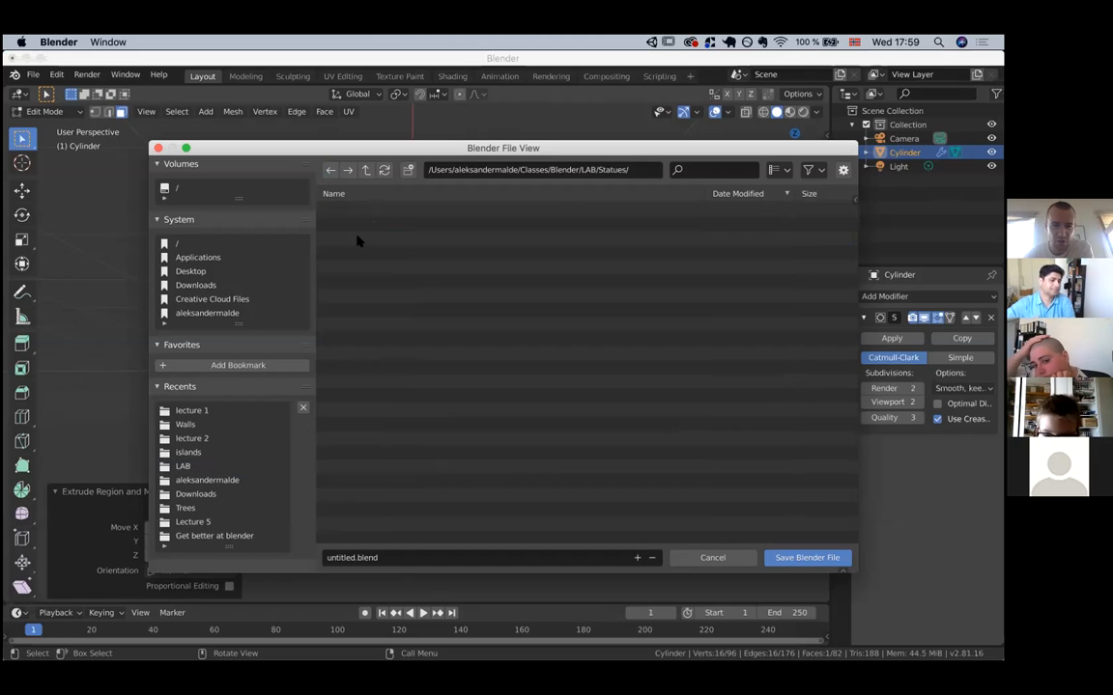
left_click(331, 170)
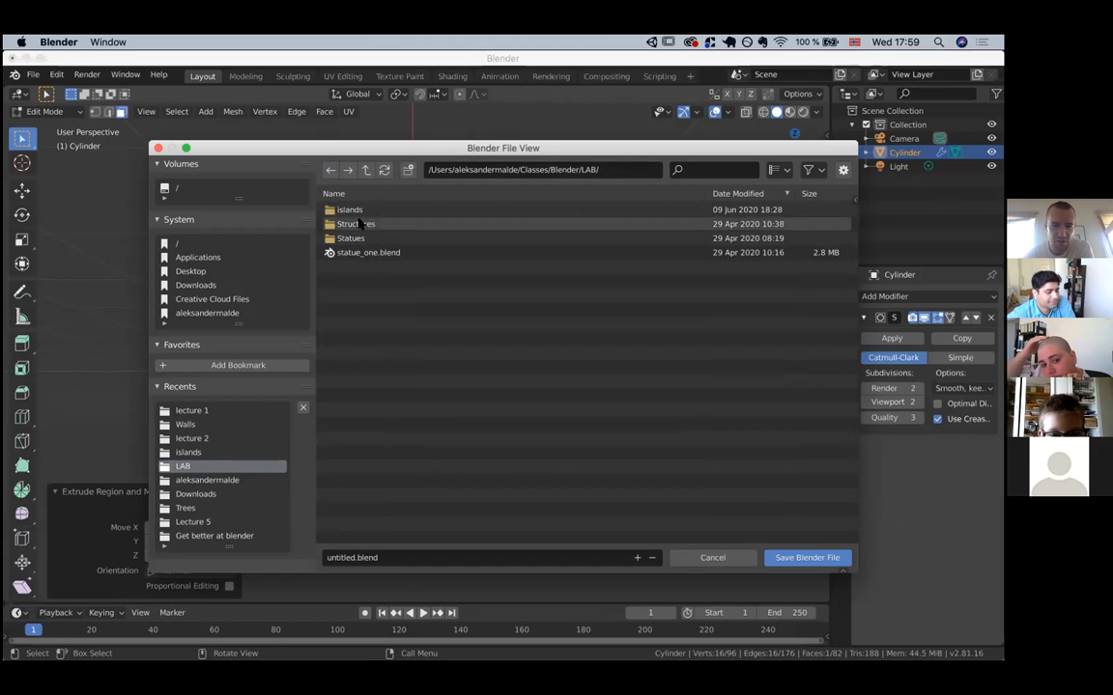
Go to LAB/Structures/Walls and save the scene over the existing file house.blend.
double_click(351, 223)
double_click(355, 210)
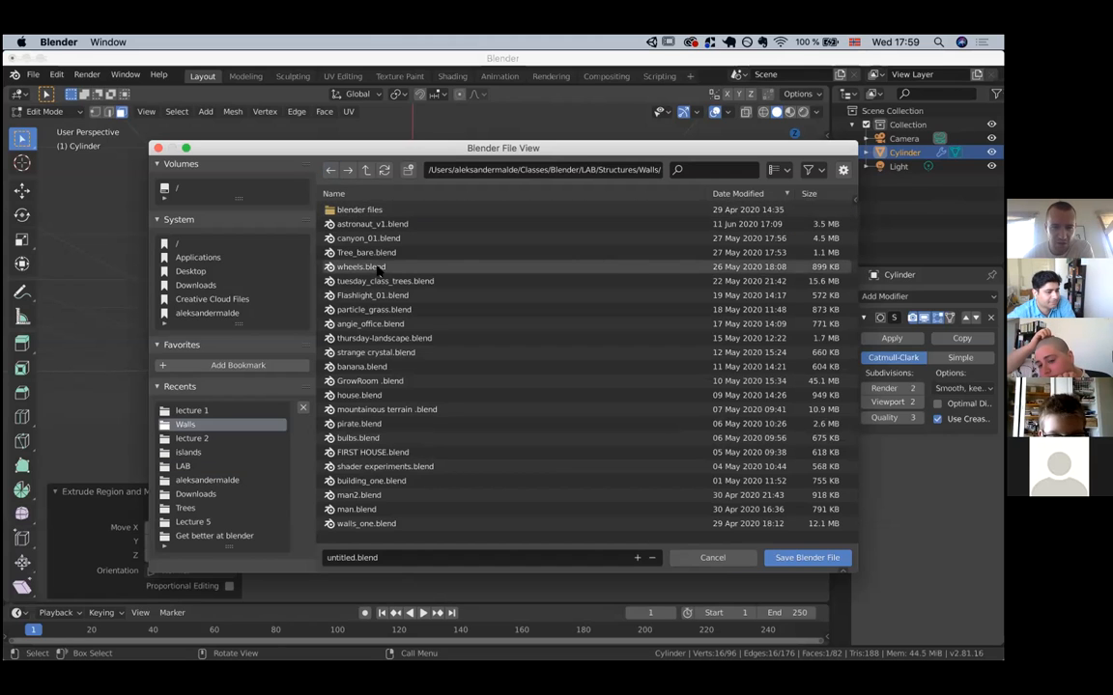
double_click(344, 210)
left_click(330, 170)
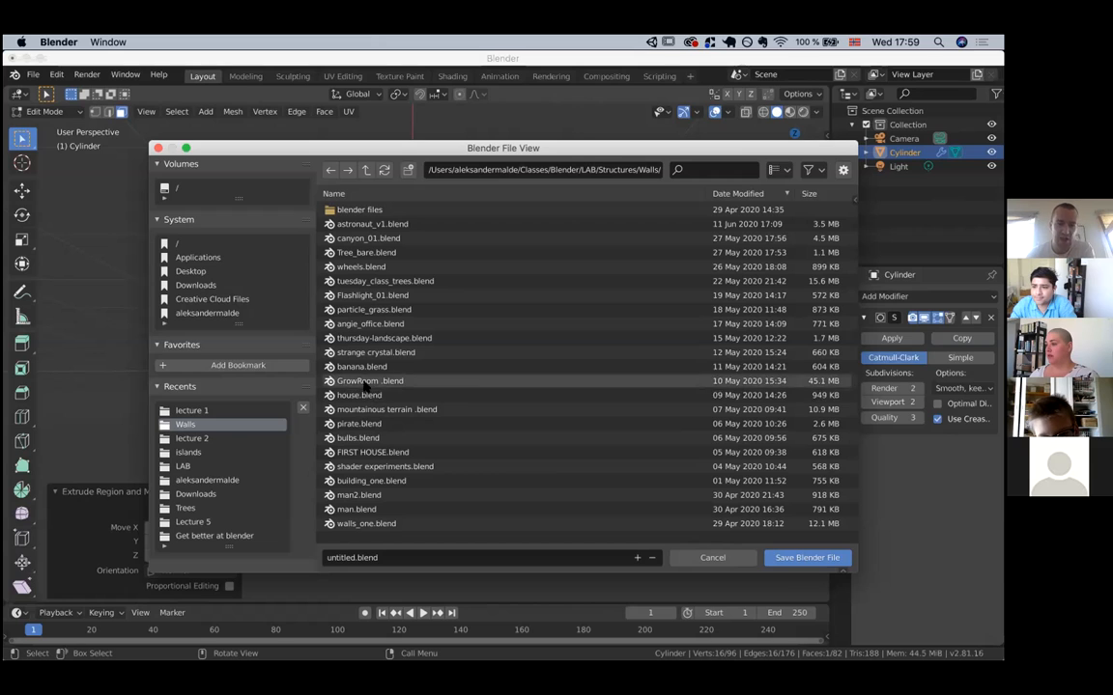
double_click(365, 396)
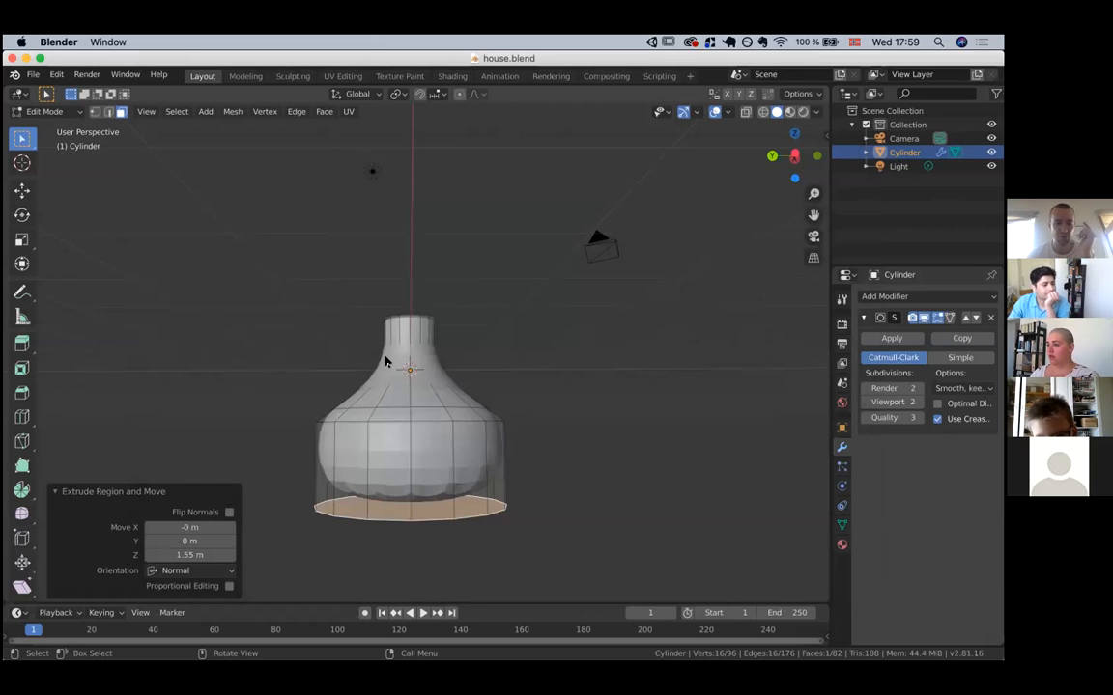
Open the recent file house.blend and check the bottle model in it.
scroll(417, 297, "up", 10)
scroll(423, 299, "up", 3)
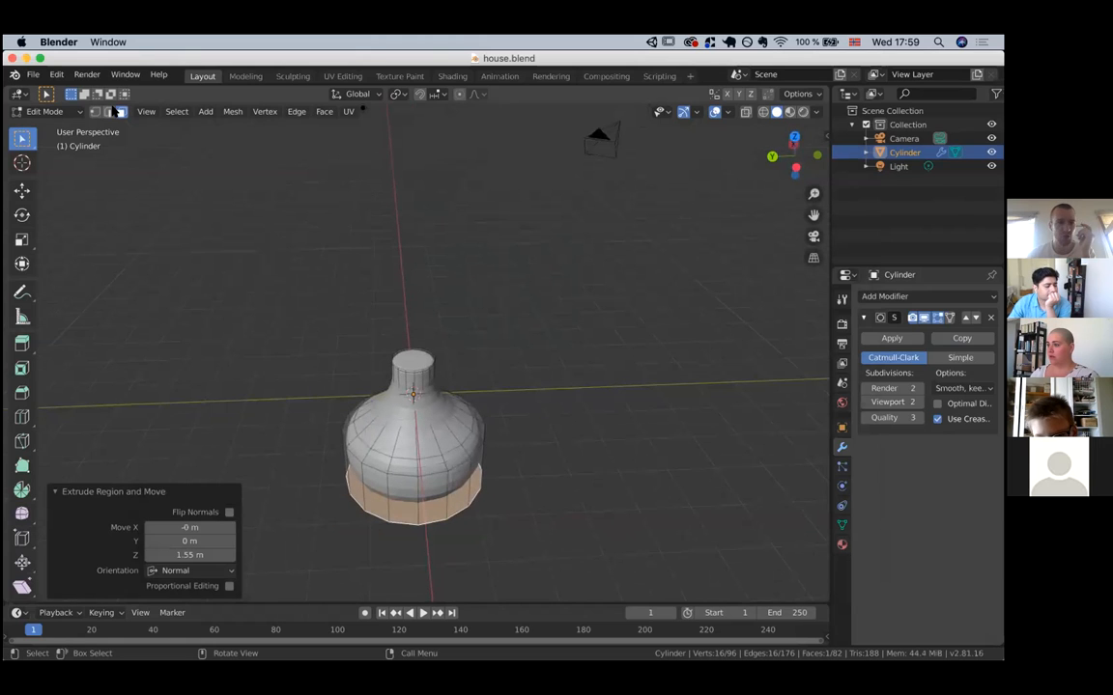
left_click(33, 74)
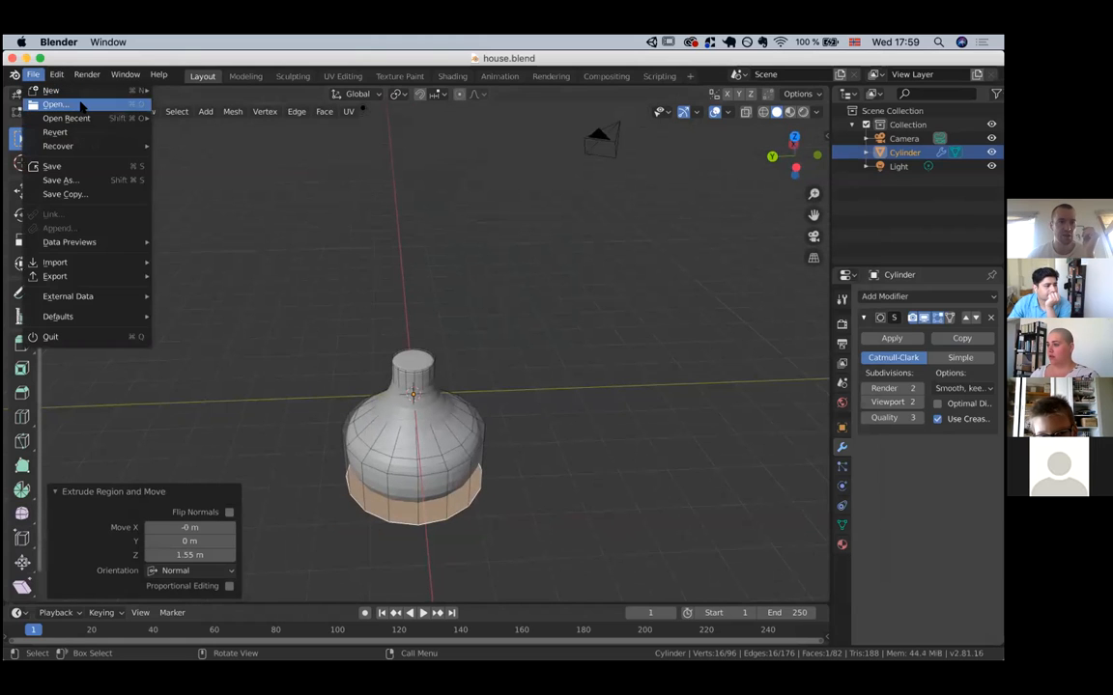
mouse_move(106, 117)
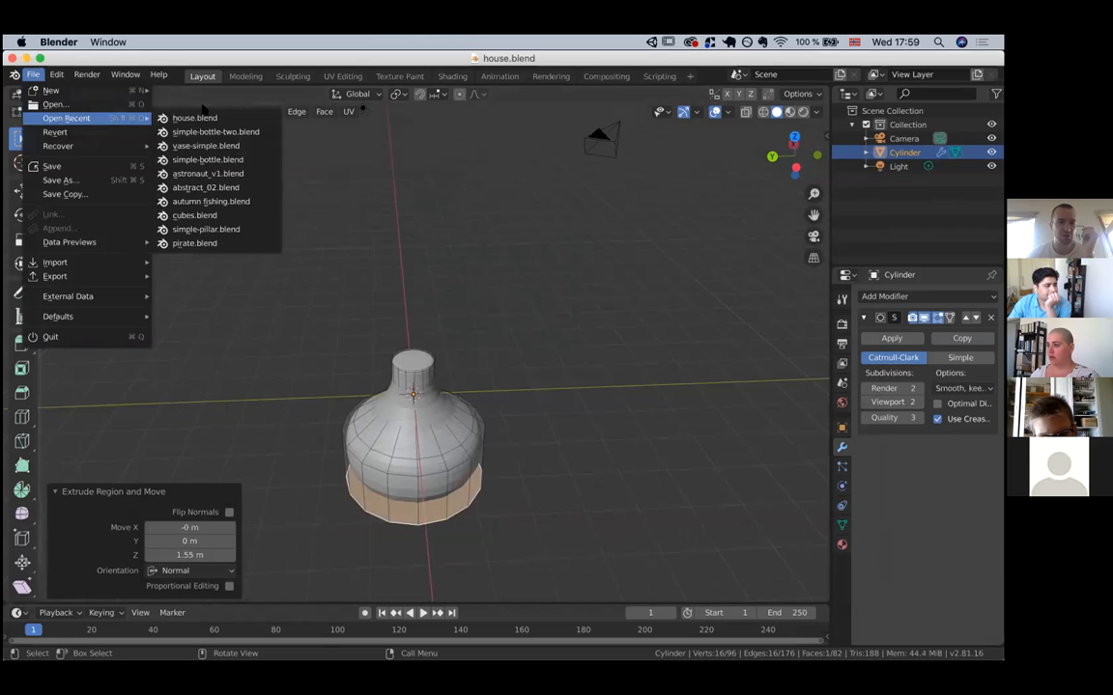
left_click(193, 118)
scroll(405, 234, "up", 3)
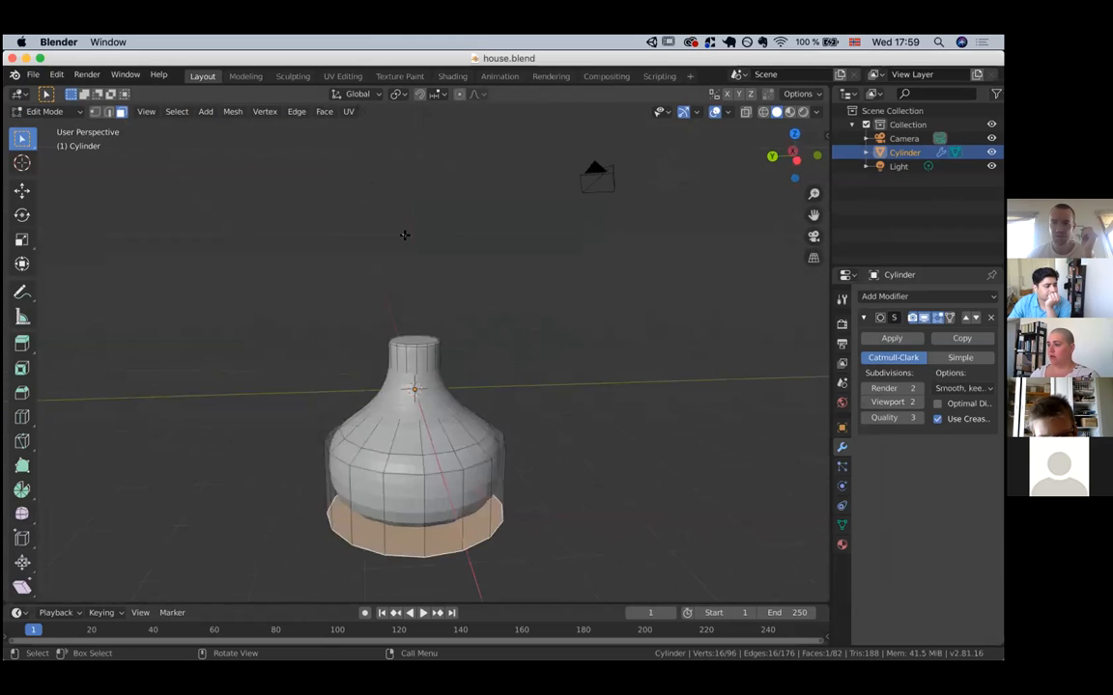
scroll(405, 234, "down", 5)
Switch to Object Mode and delete the bottle-shaped cylinder.
key("Tab")
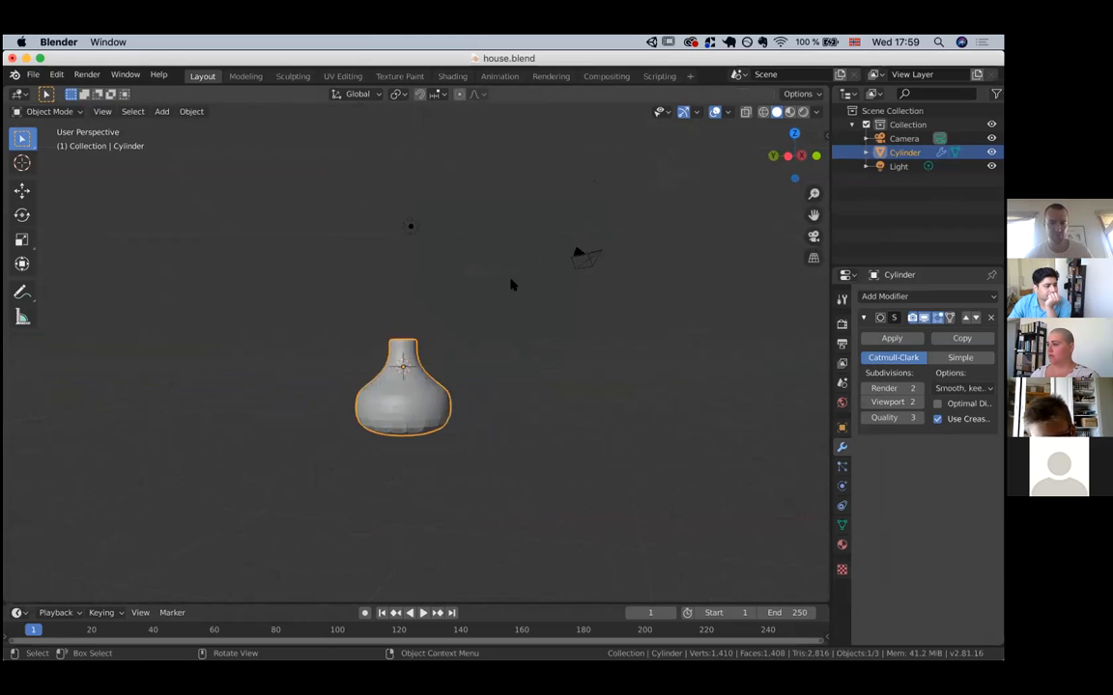
left_click(511, 279)
middle_click_drag(511, 279, 466, 299)
left_click(390, 365)
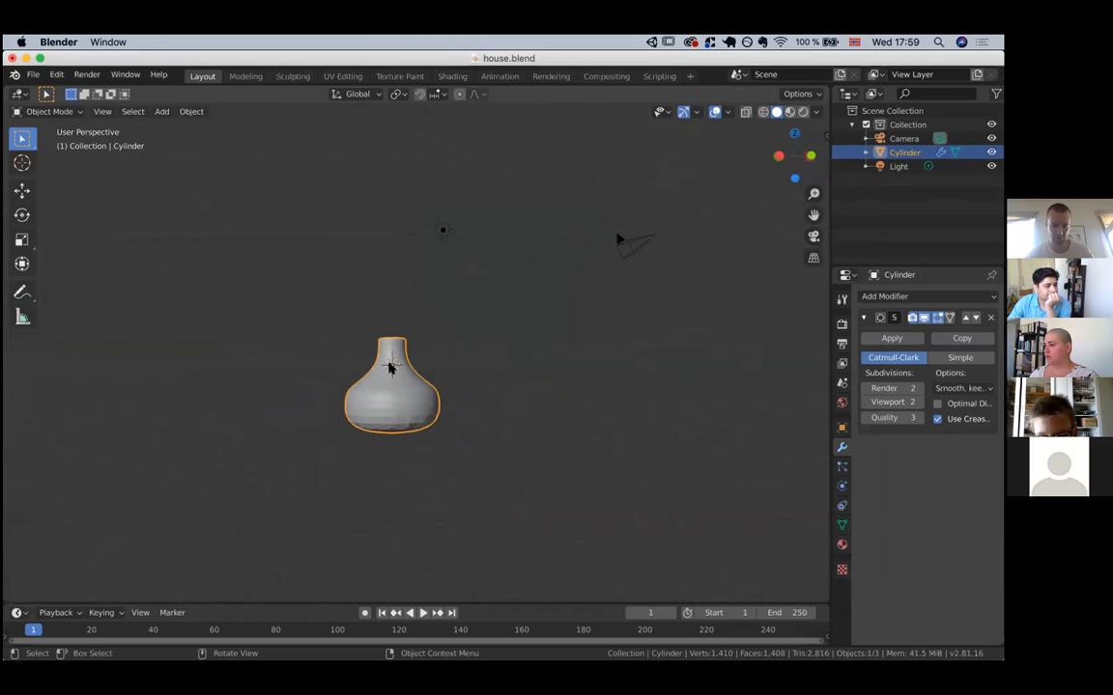
key("x")
left_click(390, 366)
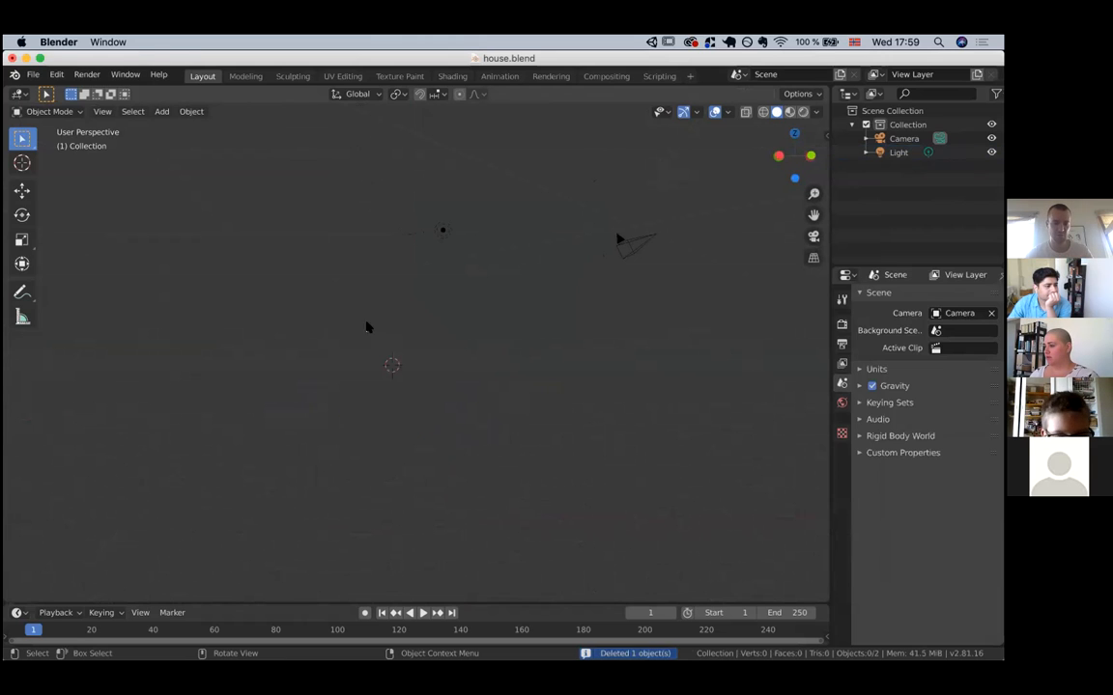
Reopen house.blend from the recent files, discarding the unsaved deletion of the cylinder.
left_click(33, 74)
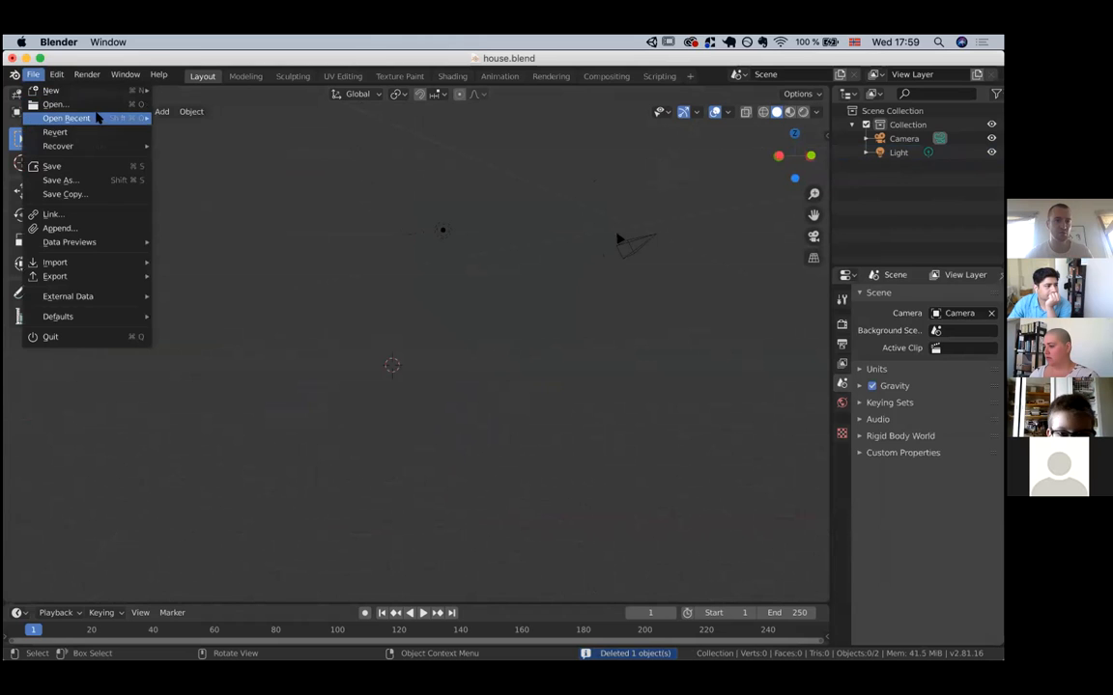
mouse_move(97, 117)
left_click(193, 118)
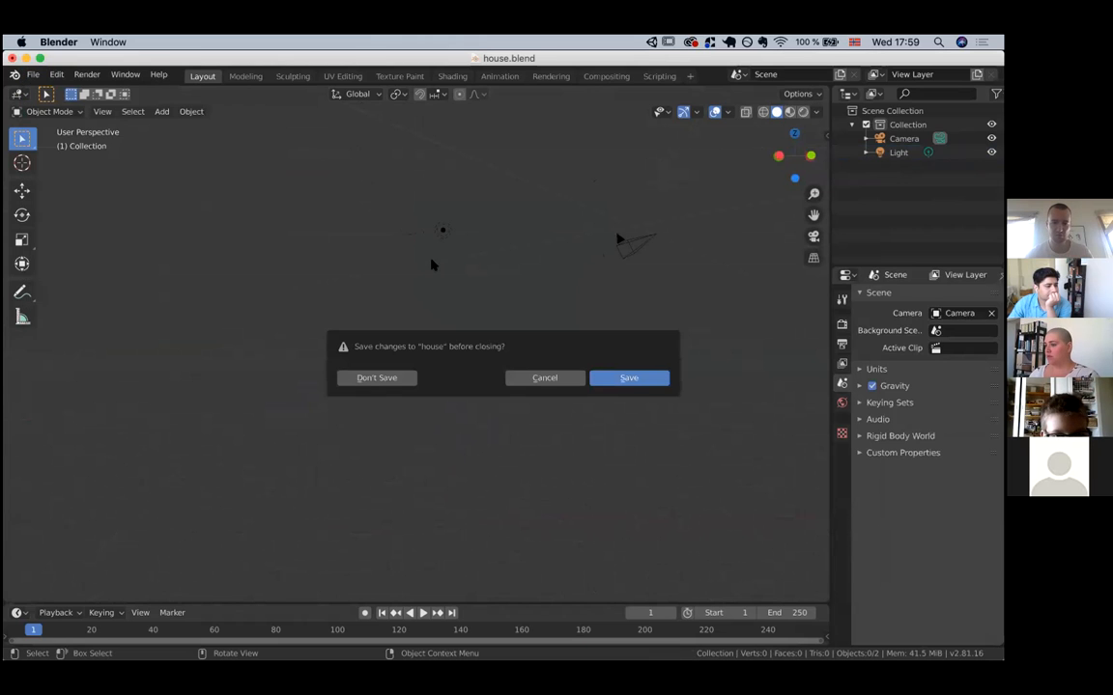
left_click(386, 379)
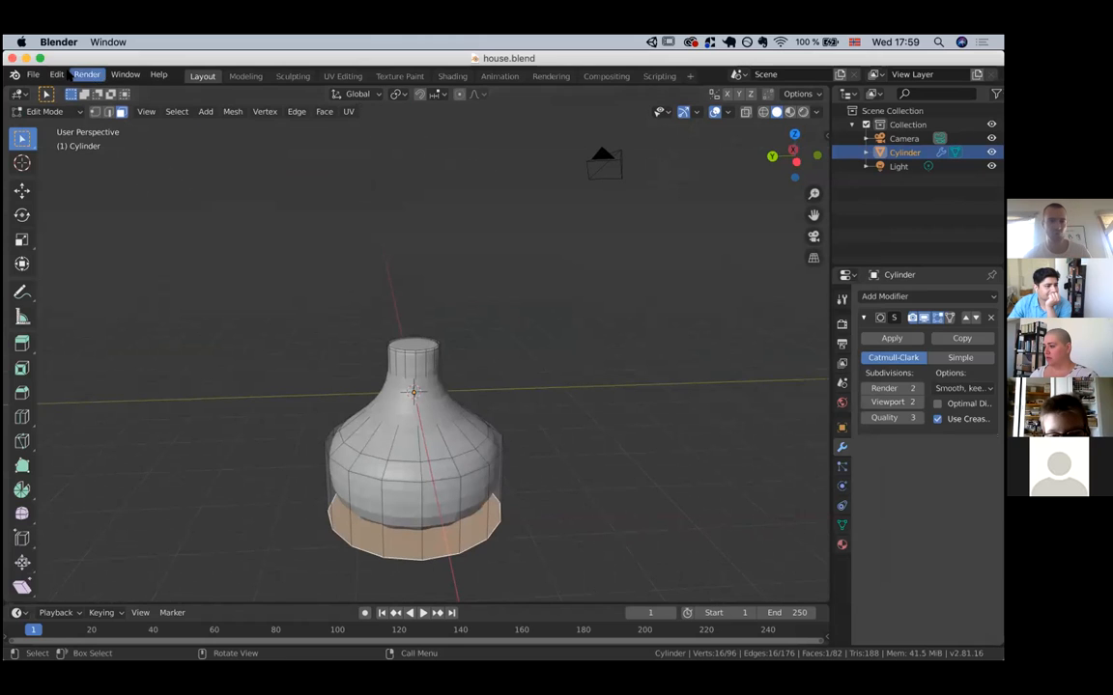
left_click(33, 74)
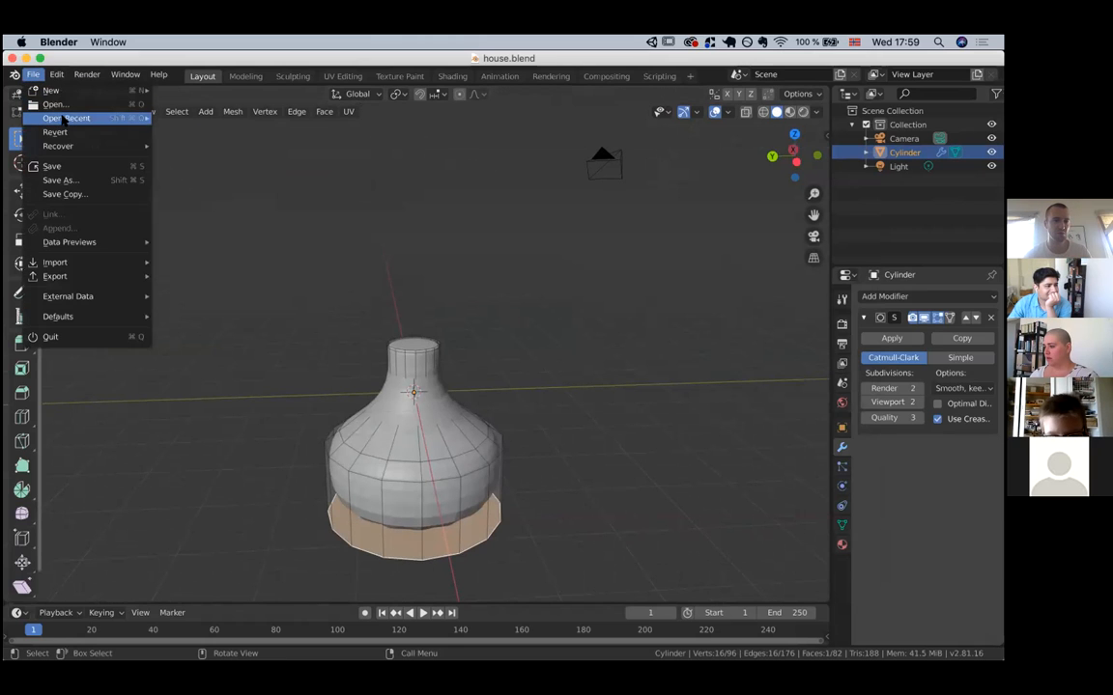
mouse_move(64, 118)
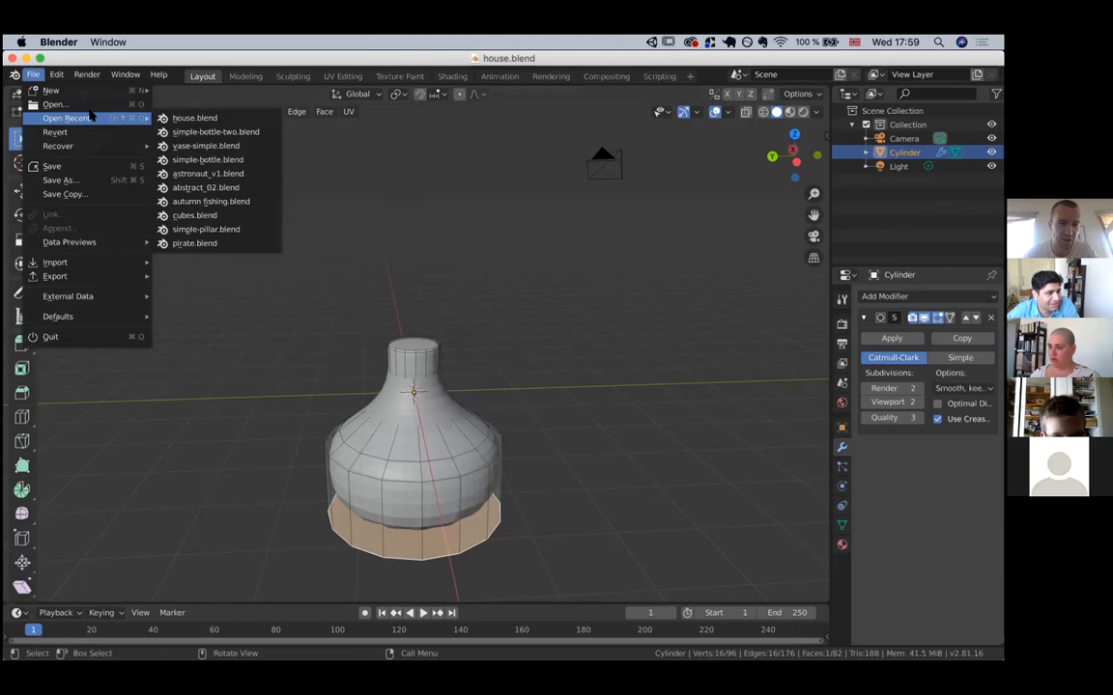
left_click(184, 118)
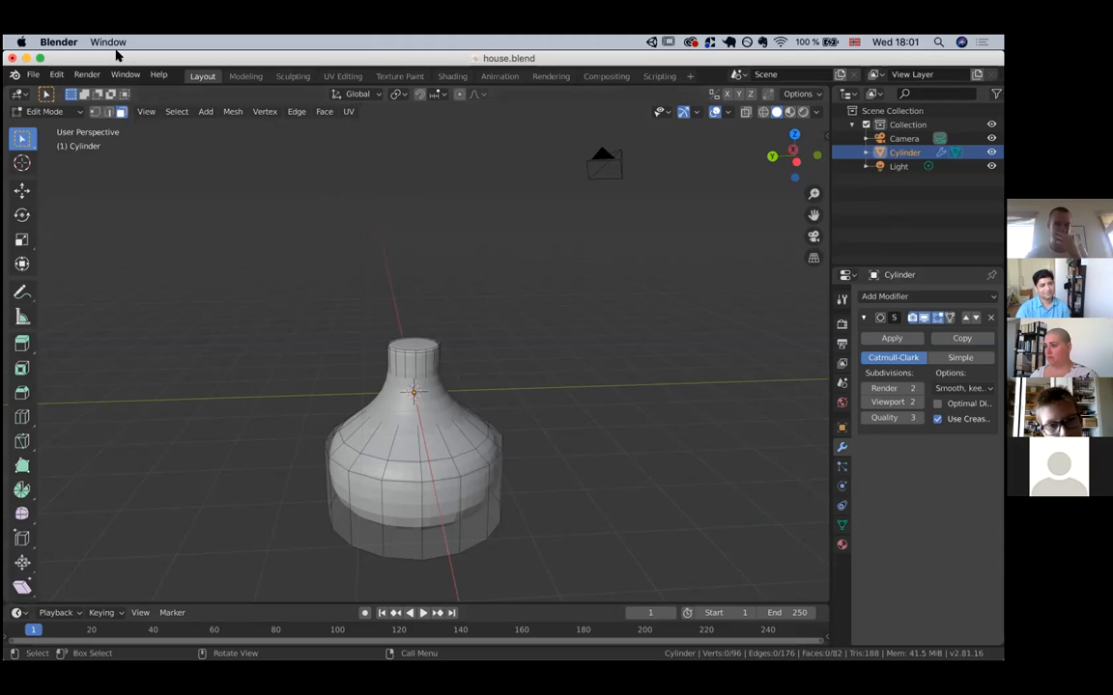
Start opening another scene file and save the changes to house.blend first.
left_click(33, 75)
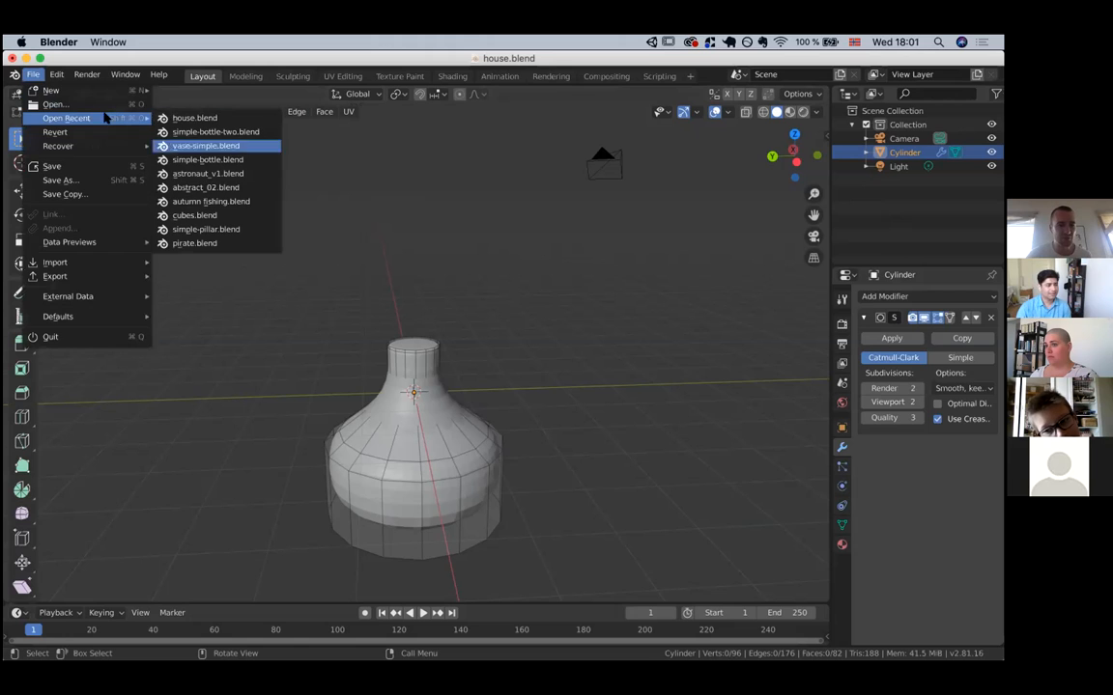
left_click(85, 101)
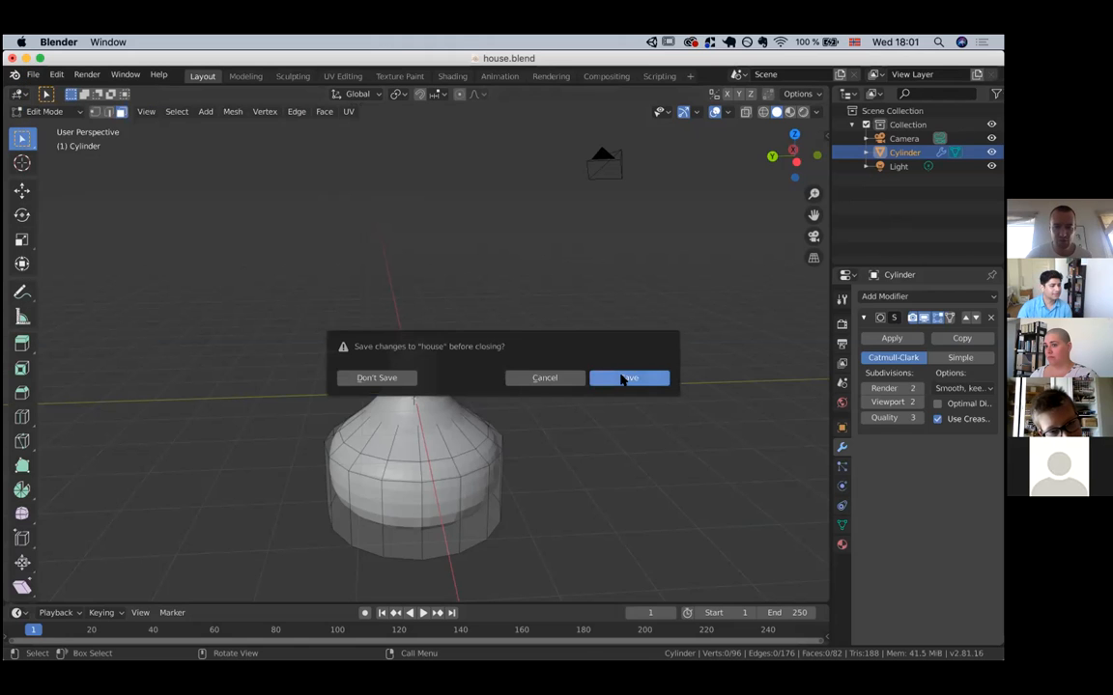
left_click(623, 378)
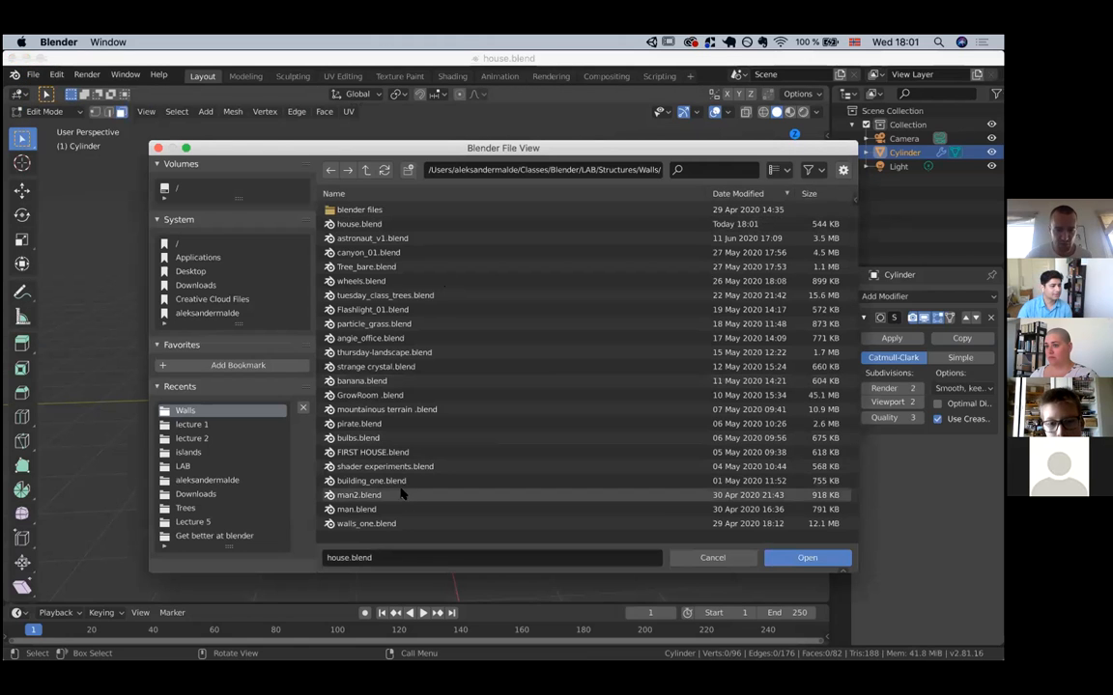
Browse from the home folder to Classes/Blender/LAB/Structures to find the scene file to open.
left_click(196, 468)
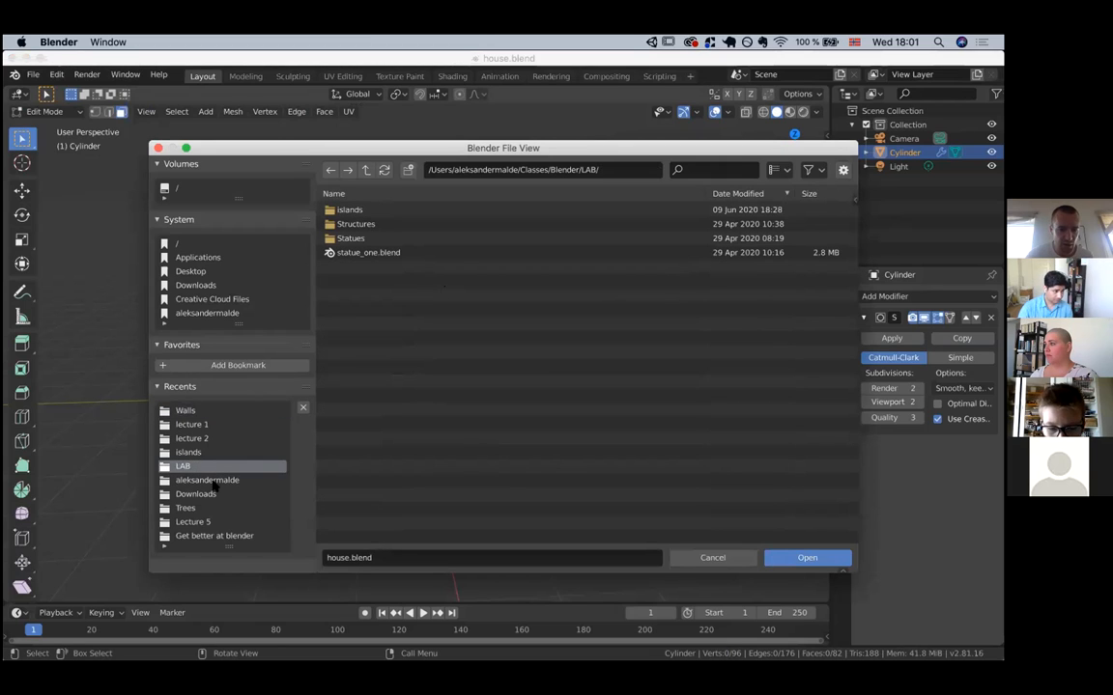
left_click(206, 313)
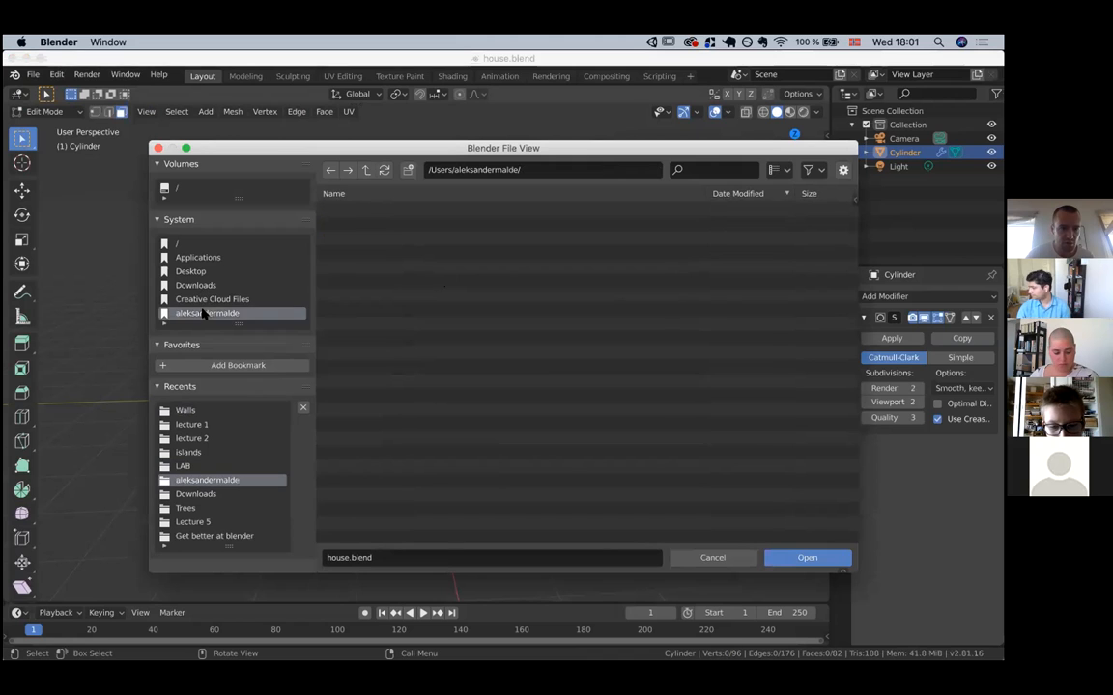
double_click(384, 324)
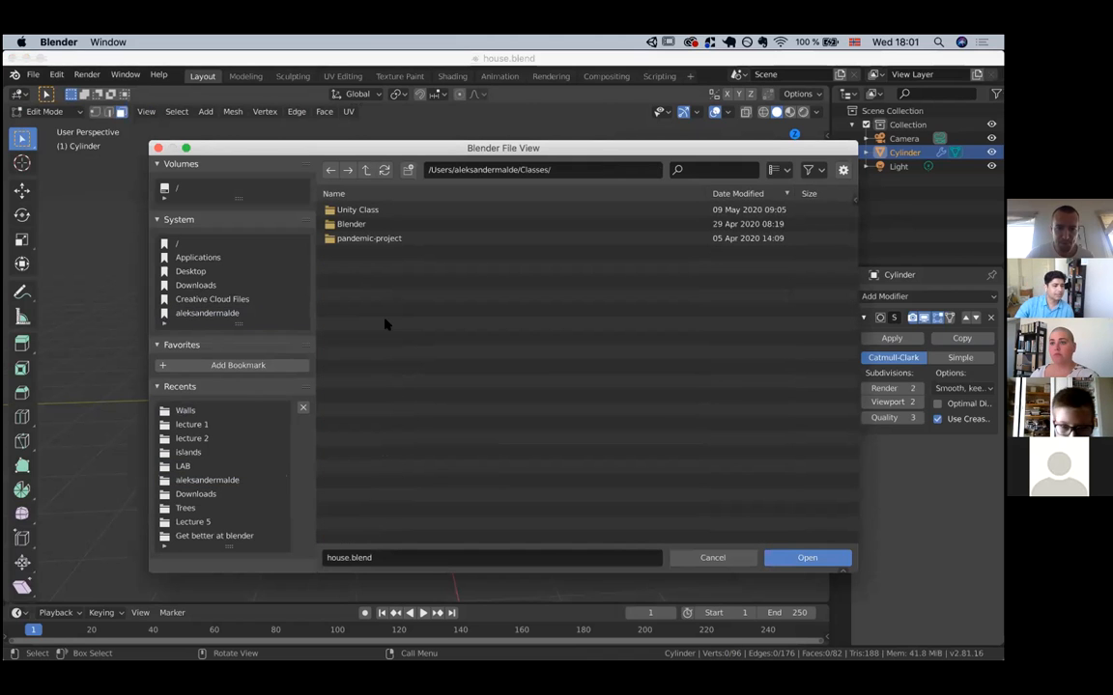
double_click(367, 224)
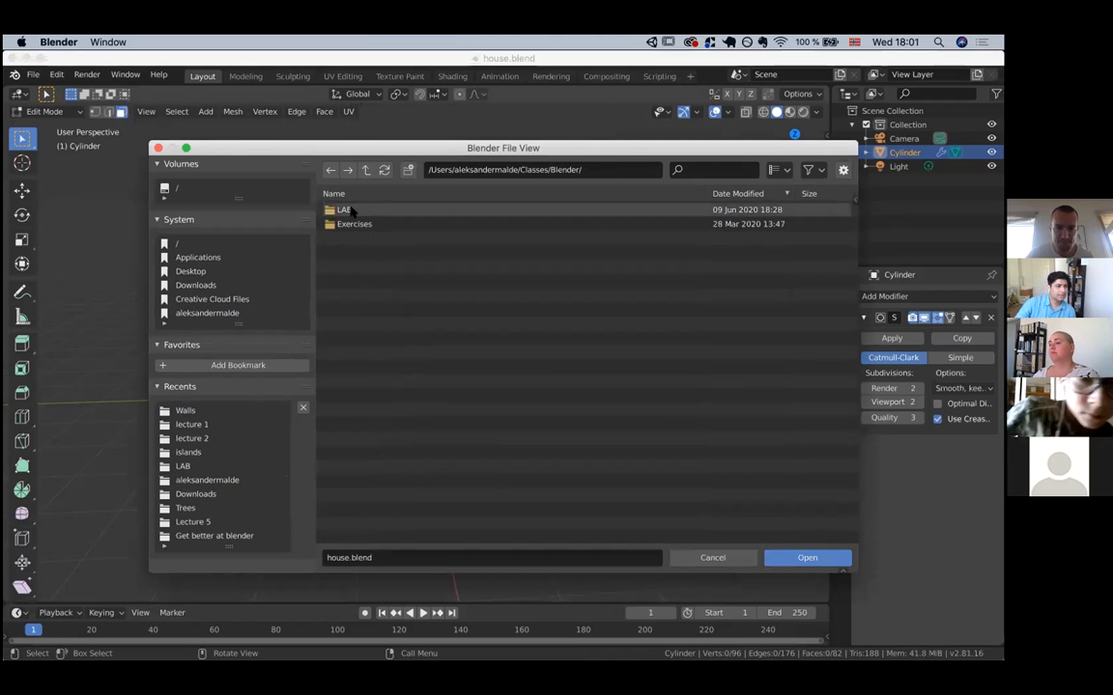
double_click(350, 211)
double_click(354, 224)
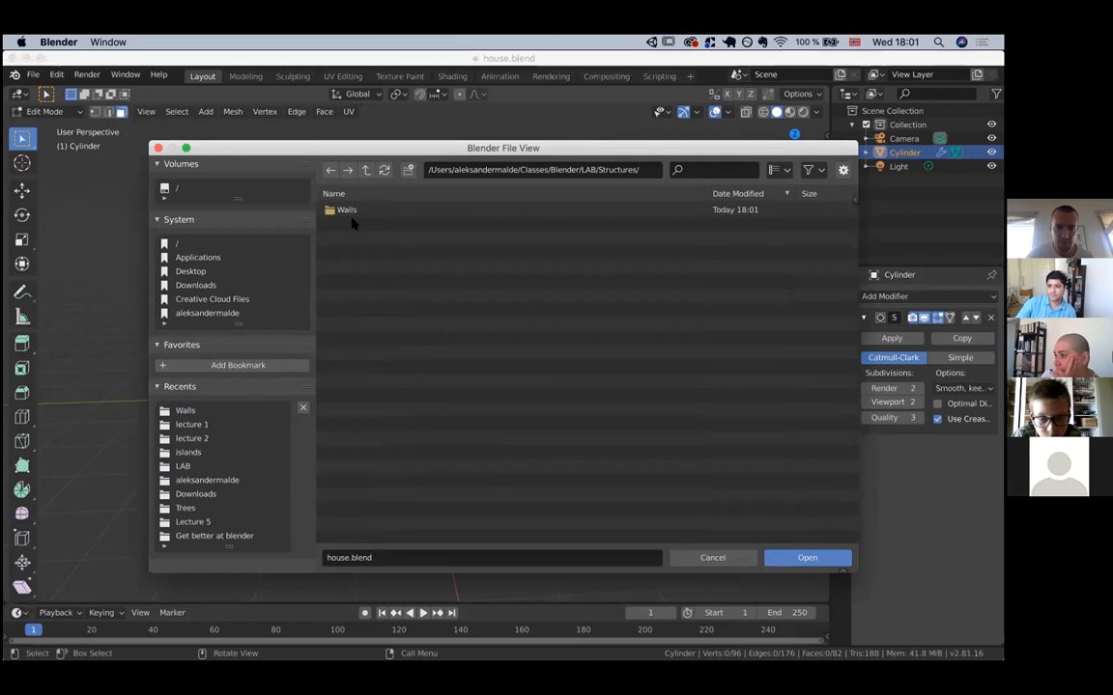